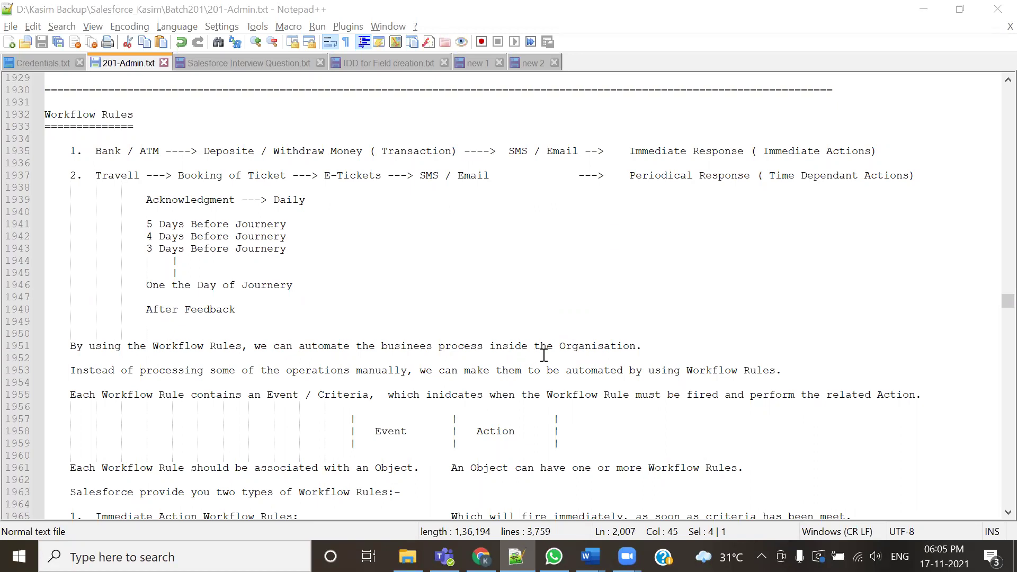
Highlight the Event/Action diagram and the Immediate versus Time Dependant action examples in the notes
drag(376, 427, 515, 431)
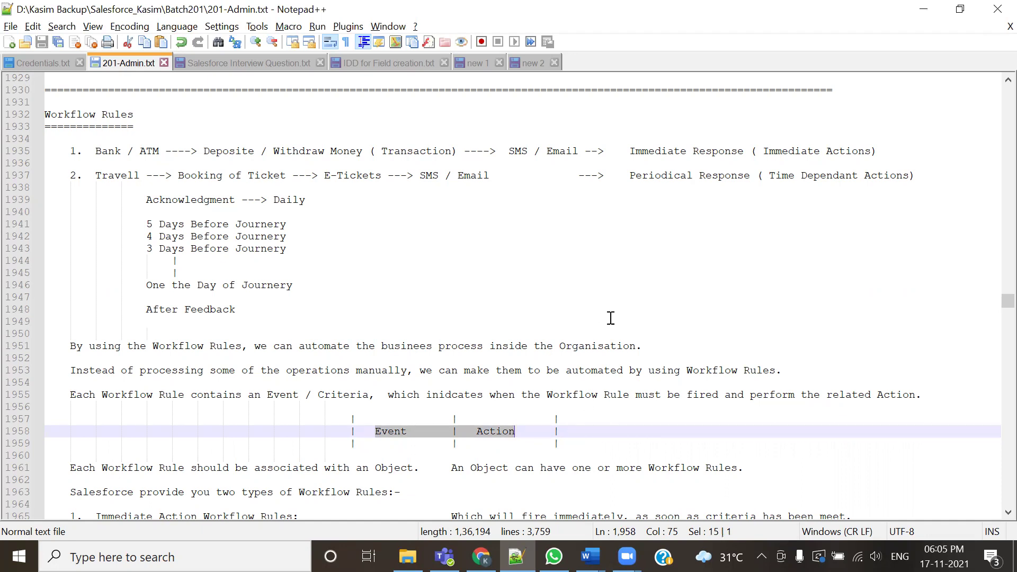
click(629, 153)
drag(648, 153, 858, 153)
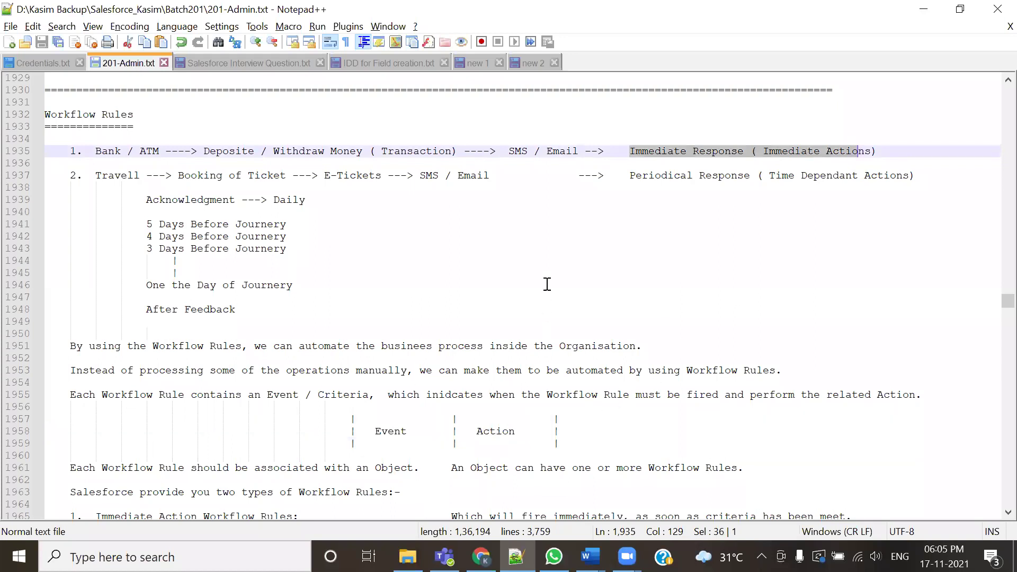
drag(630, 175, 869, 188)
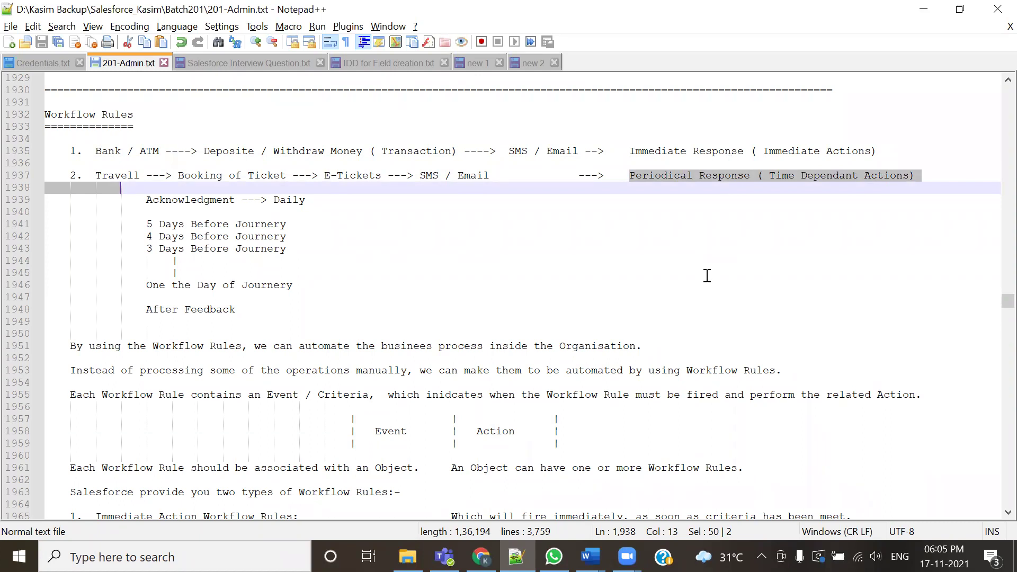
double_click(396, 431)
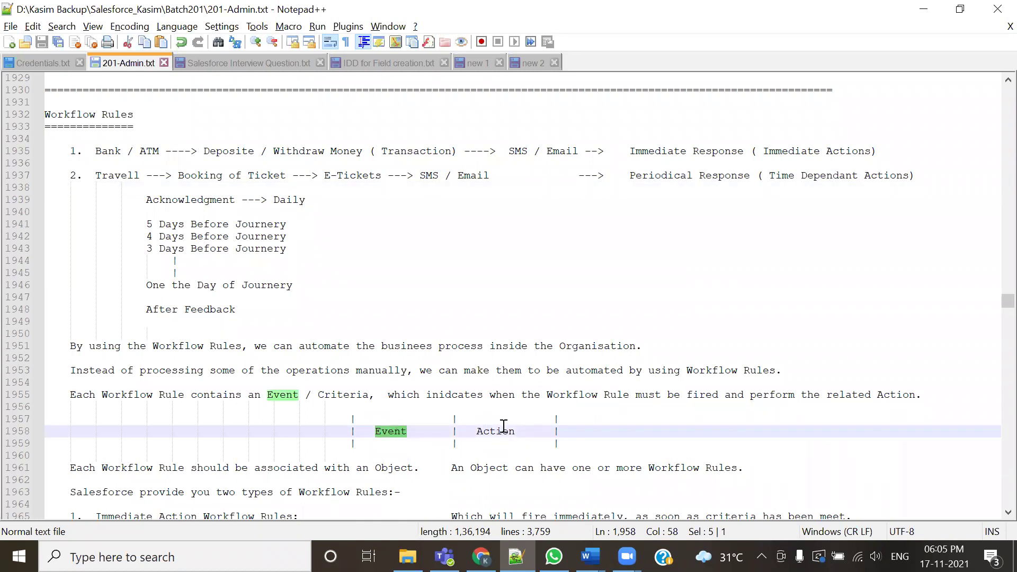
drag(629, 152, 731, 155)
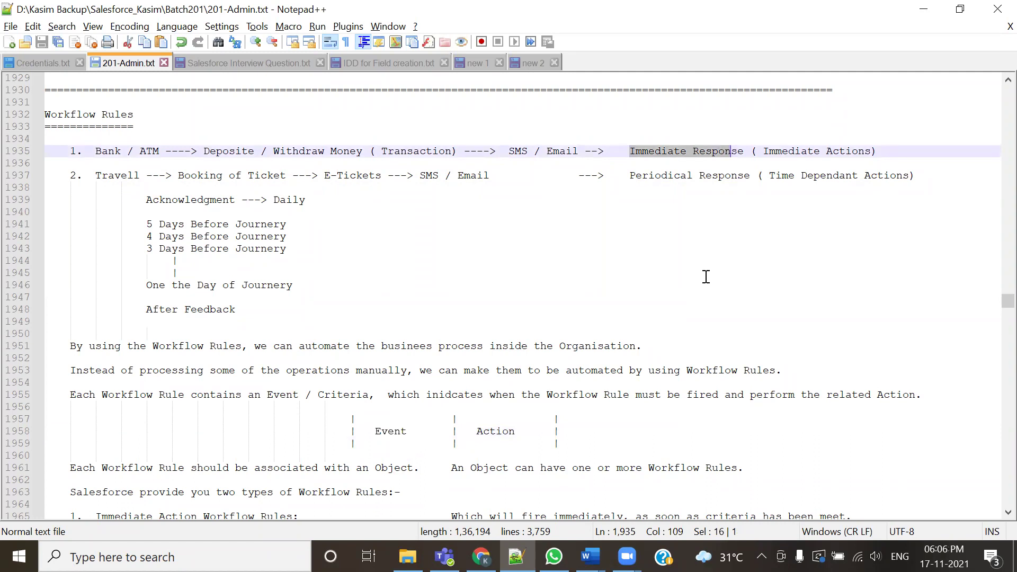
click(724, 226)
click(760, 151)
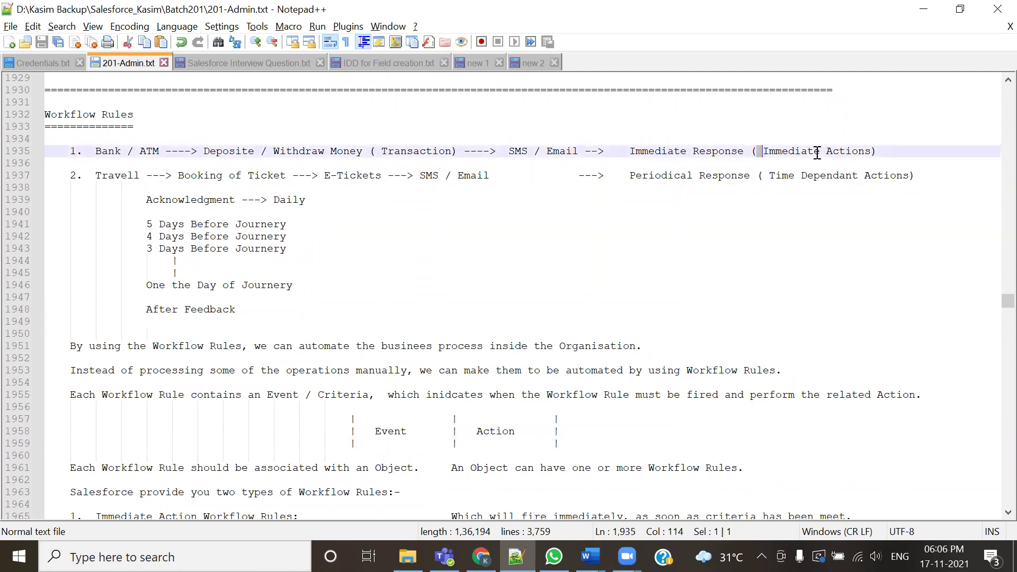
drag(817, 153, 871, 152)
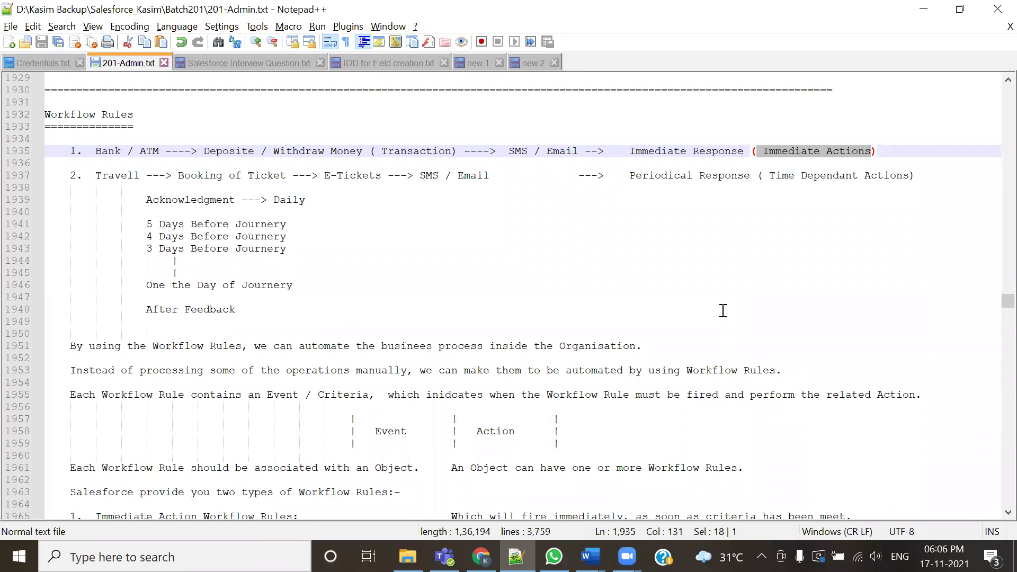
double_click(765, 175)
shift+click(877, 175)
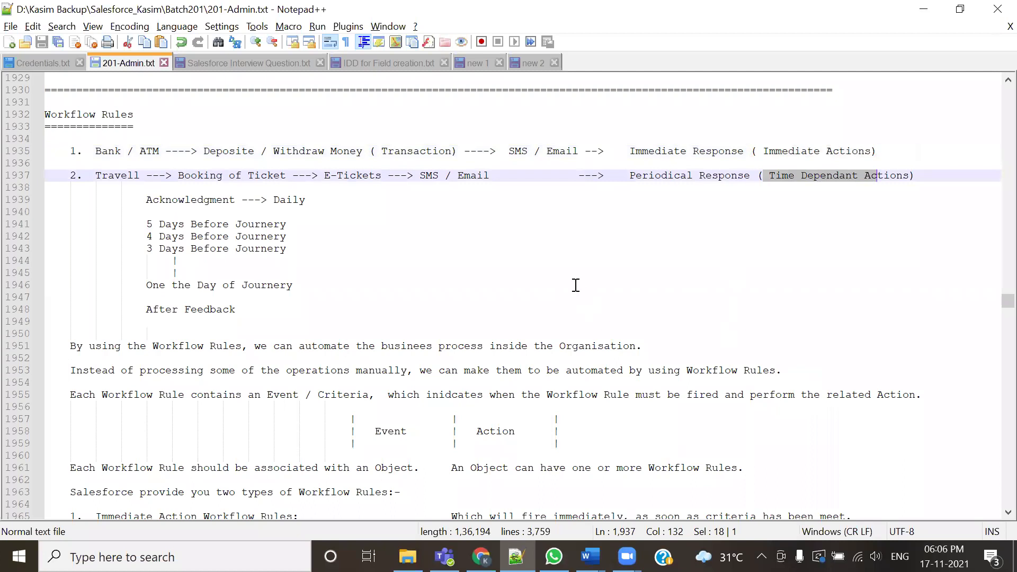
Highlight the evaluation criteria: Created and Everytime it is Edited, and Meeting the Subsequent Criteria
scroll(581, 295, down, 8)
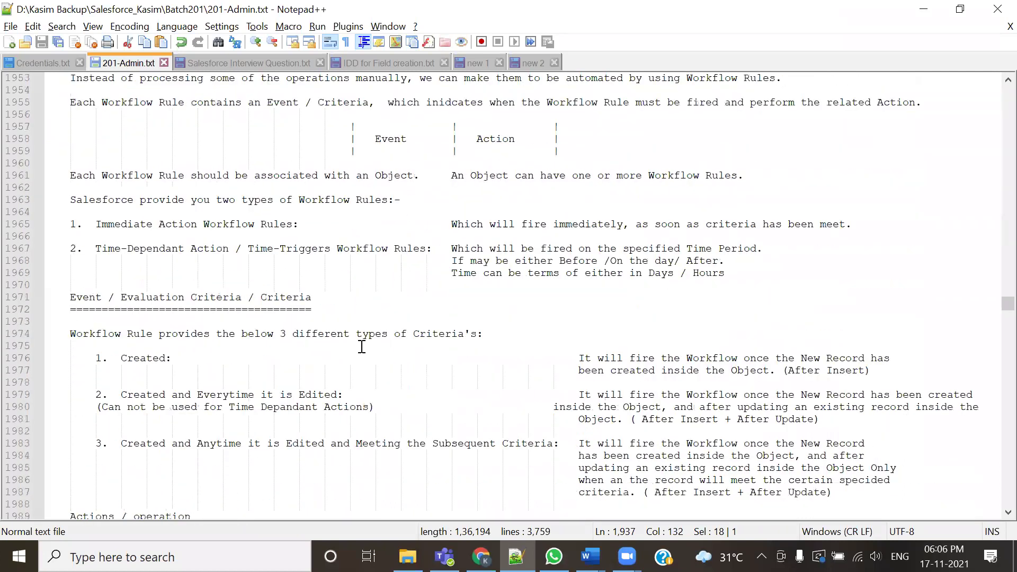
scroll(362, 346, down, 1)
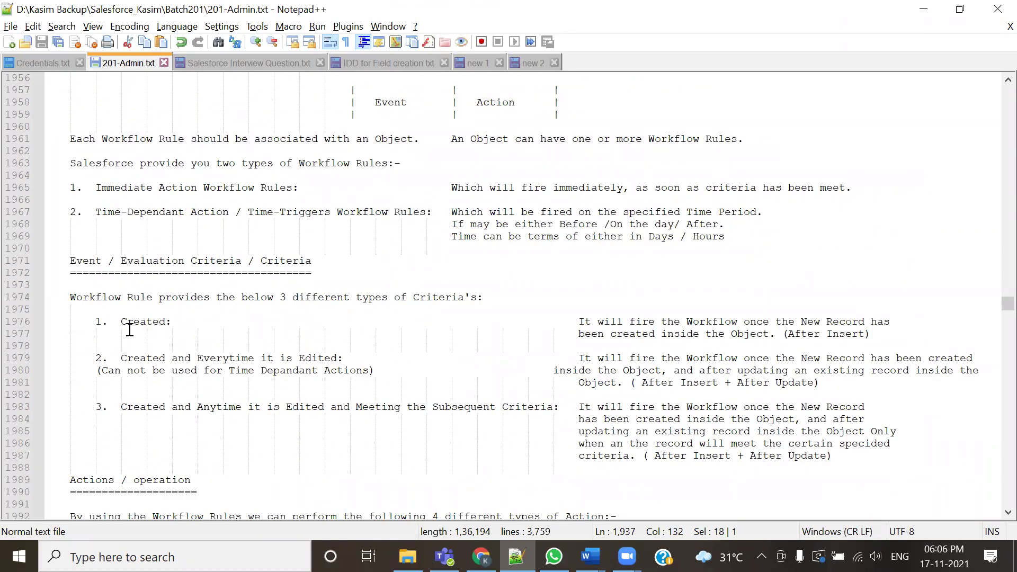
scroll(126, 339, down, 2)
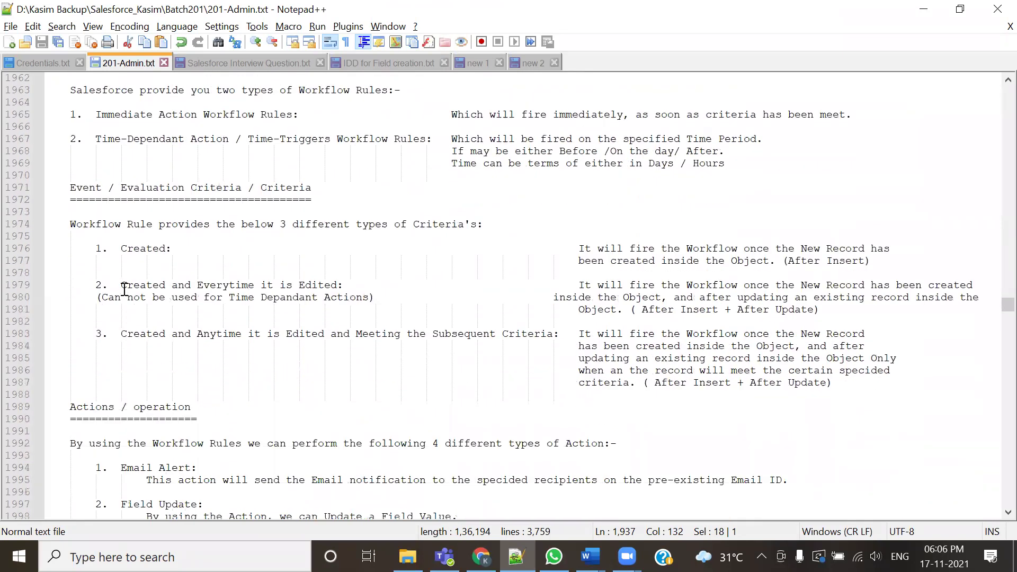
drag(121, 286, 317, 286)
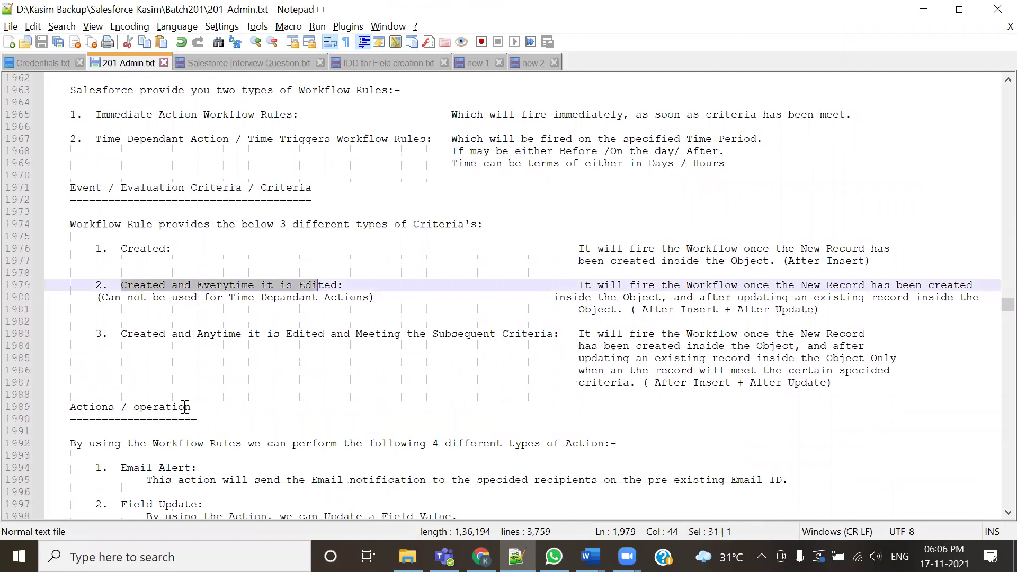
scroll(185, 407, down, 1)
drag(124, 303, 221, 304)
click(228, 341)
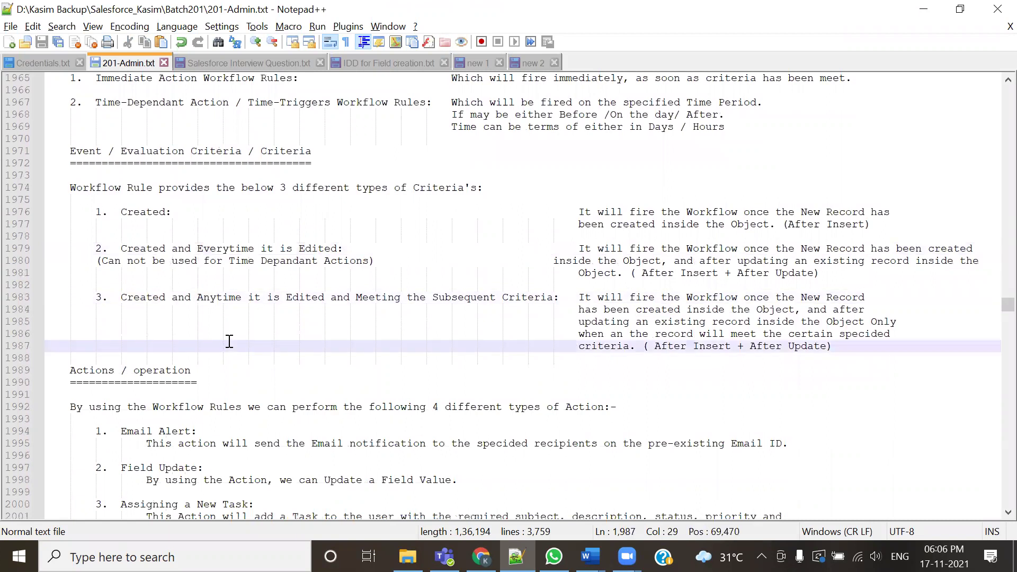
click(252, 332)
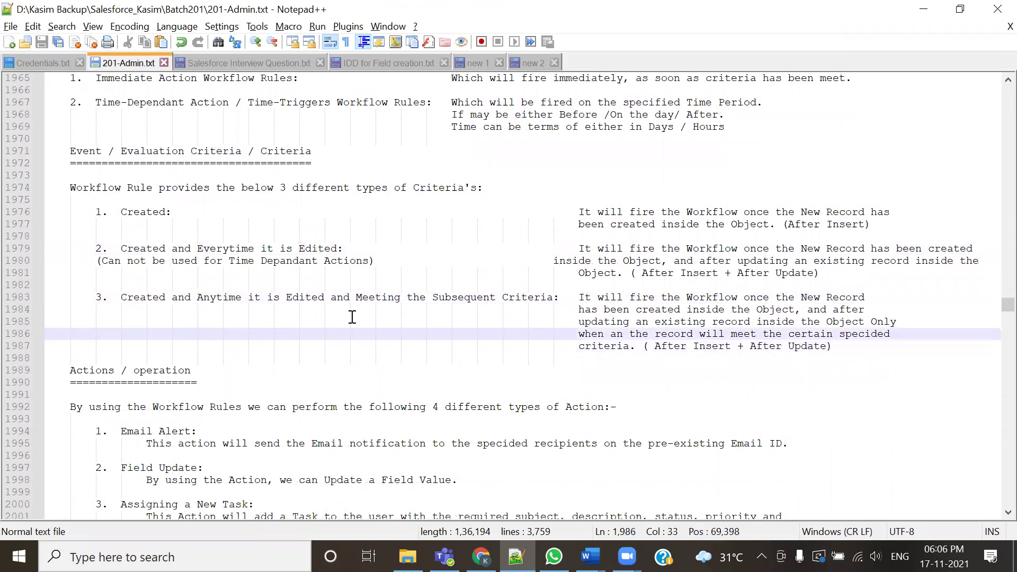
drag(350, 297, 535, 297)
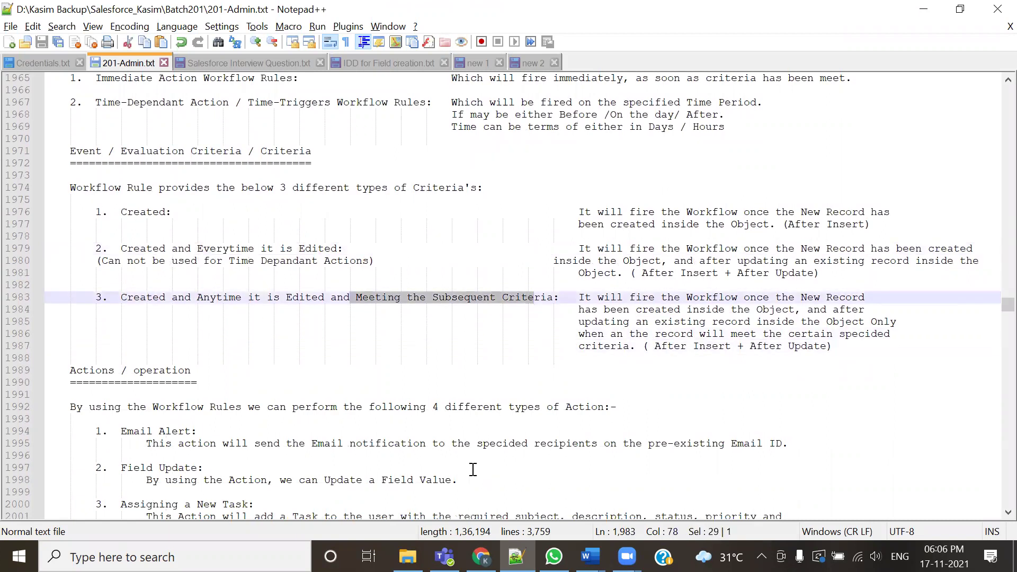
click(417, 404)
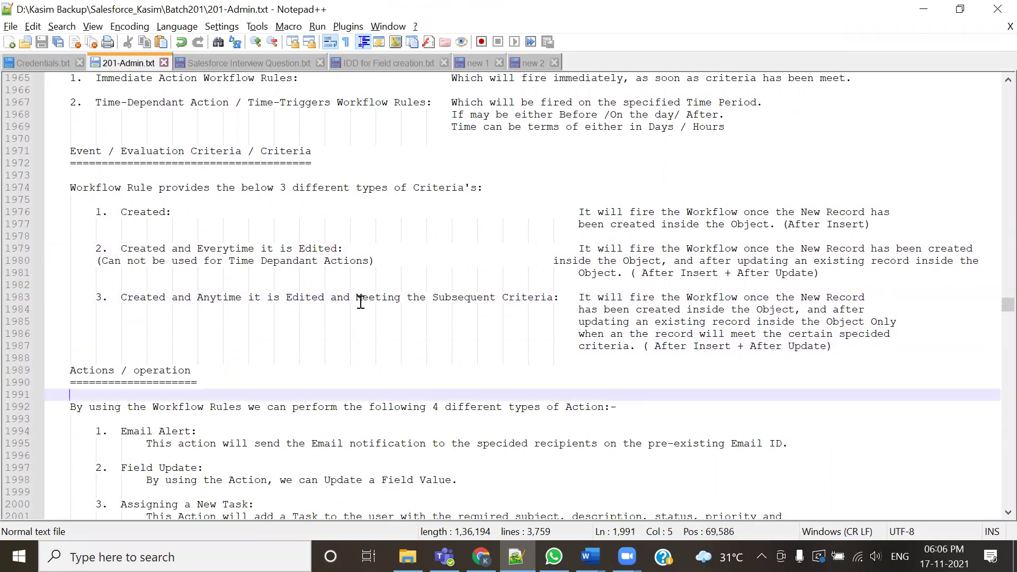
drag(402, 309, 524, 324)
click(464, 385)
drag(114, 286, 261, 296)
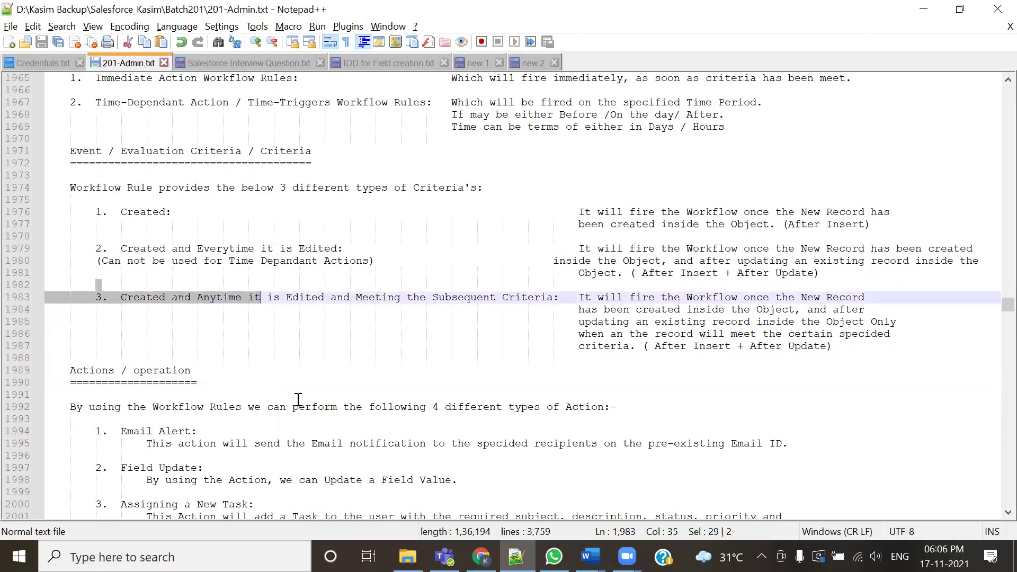
scroll(307, 420, down, 4)
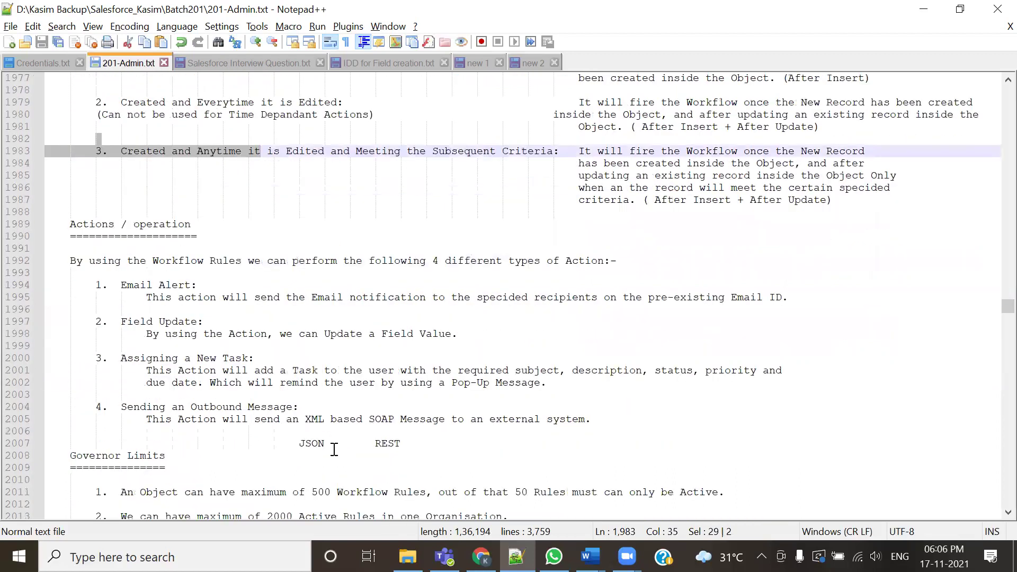
scroll(334, 450, down, 3)
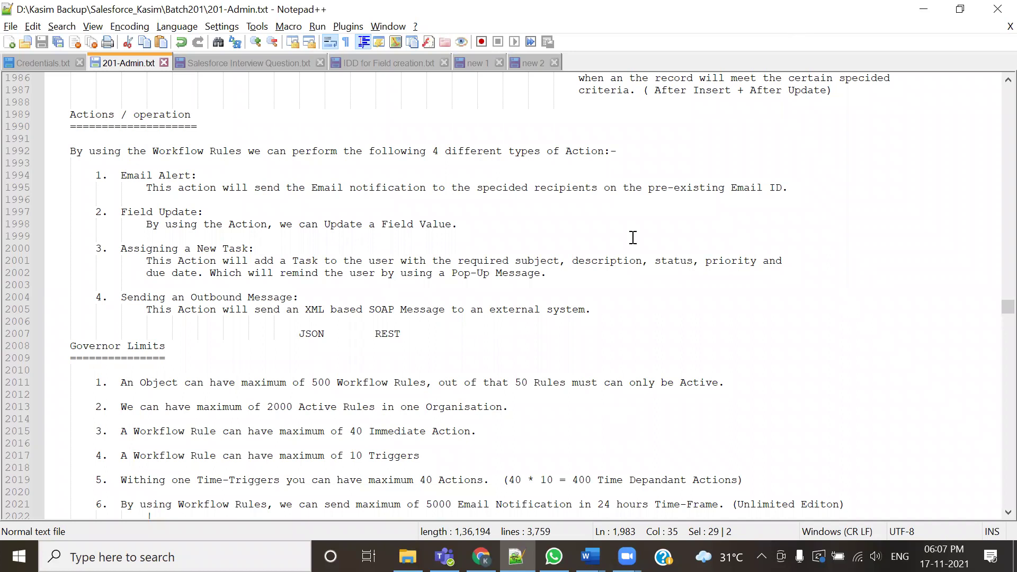
Highlight Email Alert, Field Update, Assigning a New Task and Sending an Outbound Message, then go to Chrome
drag(122, 175, 195, 176)
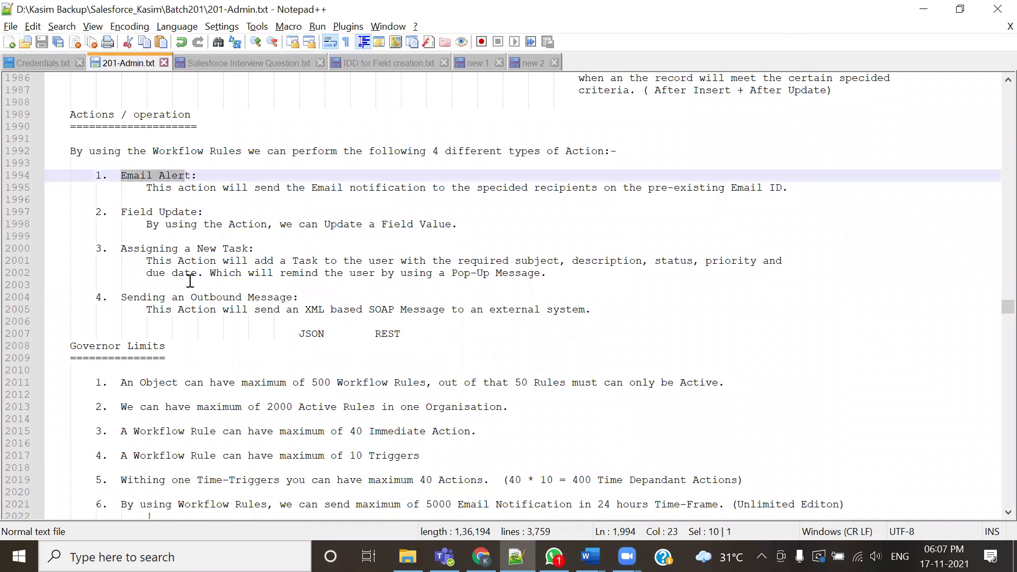
drag(121, 211, 171, 219)
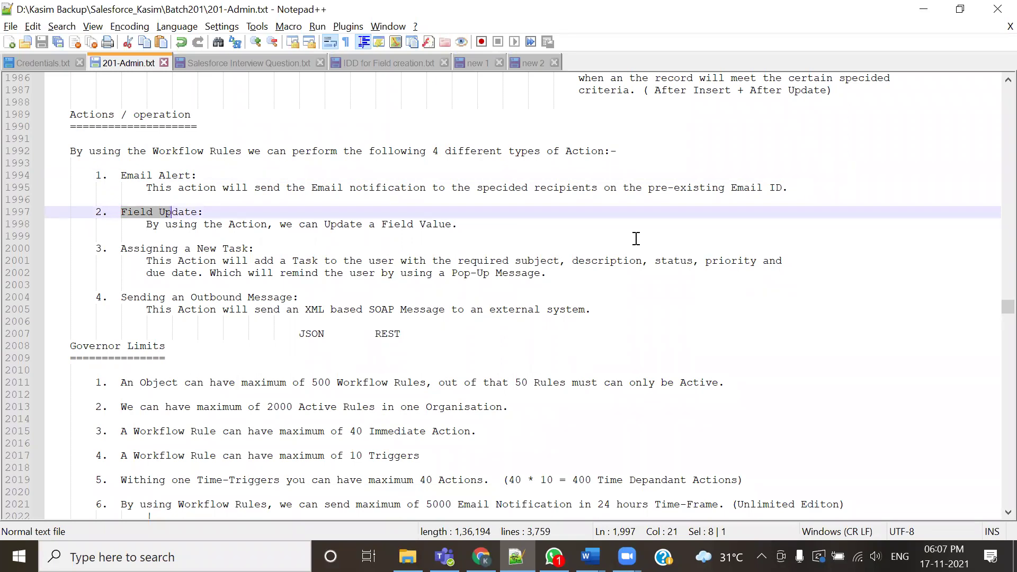
drag(122, 249, 255, 249)
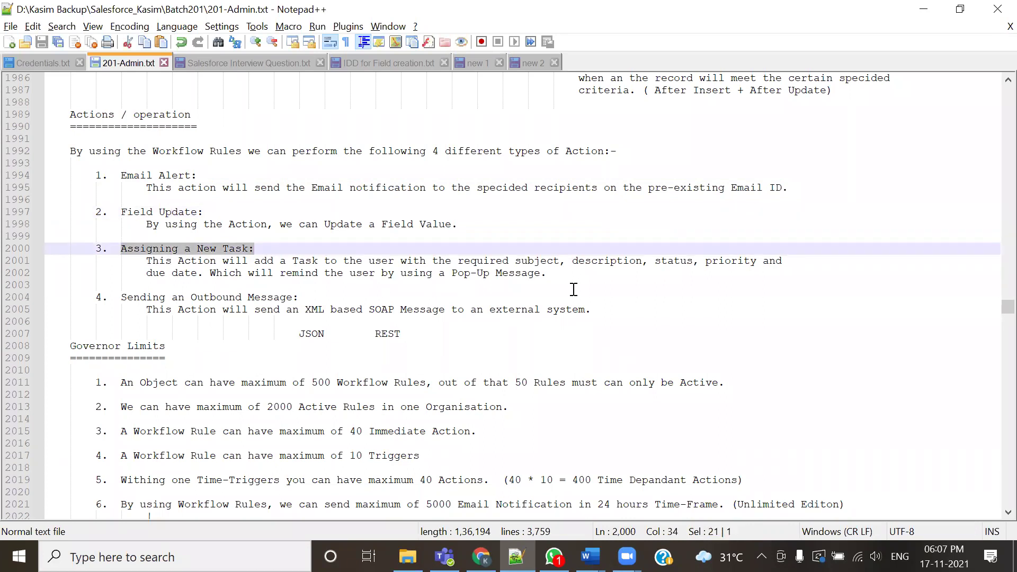
click(330, 283)
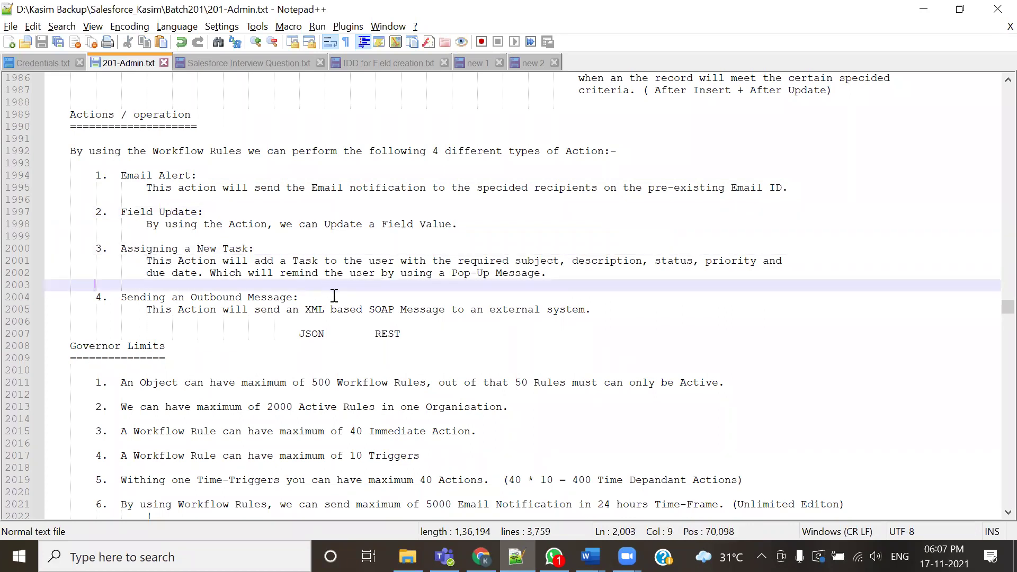
drag(129, 299, 122, 298)
drag(226, 301, 274, 300)
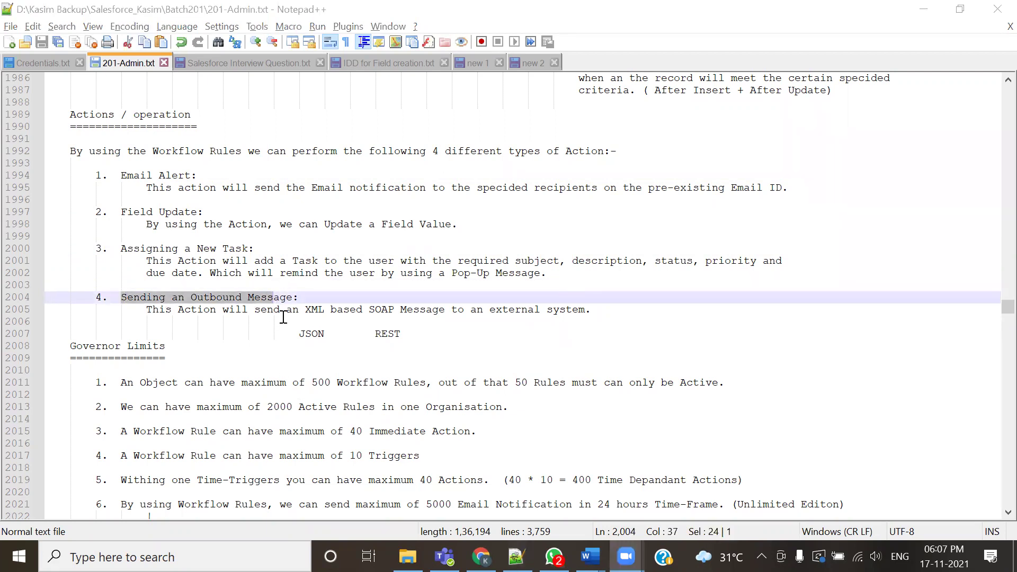
scroll(283, 312, down, 1)
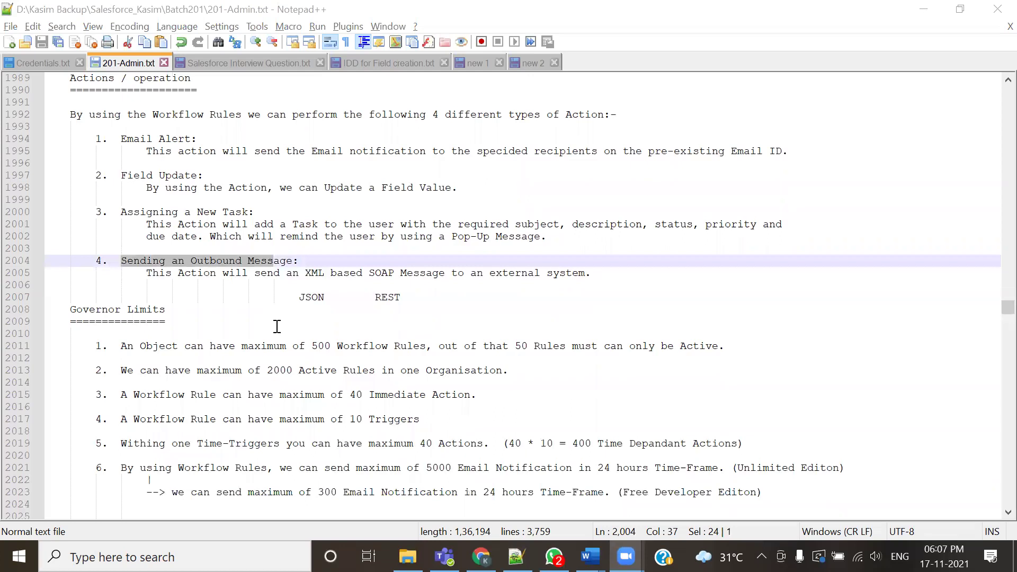
scroll(277, 324, down, 1)
click(273, 309)
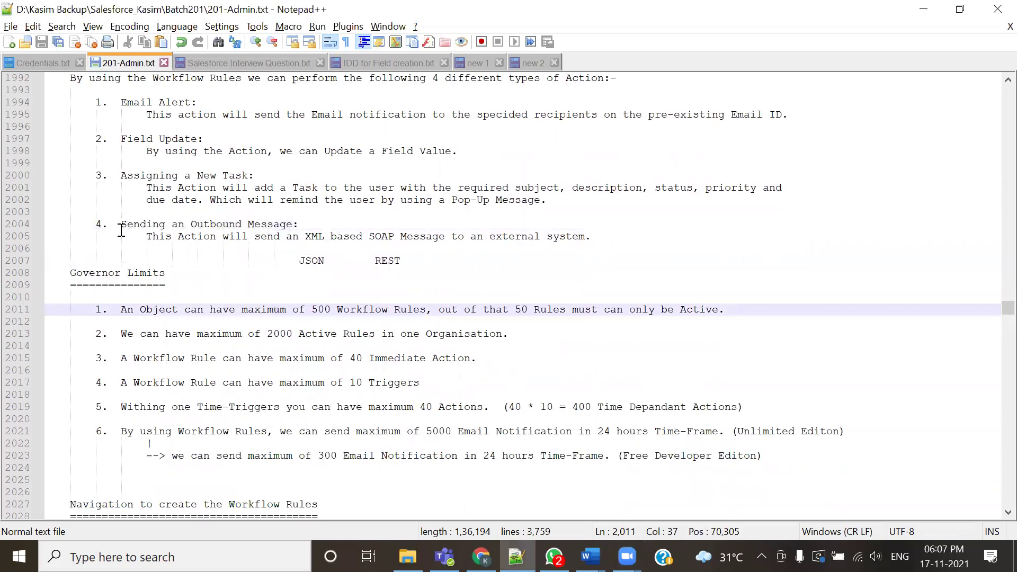
drag(109, 224, 327, 227)
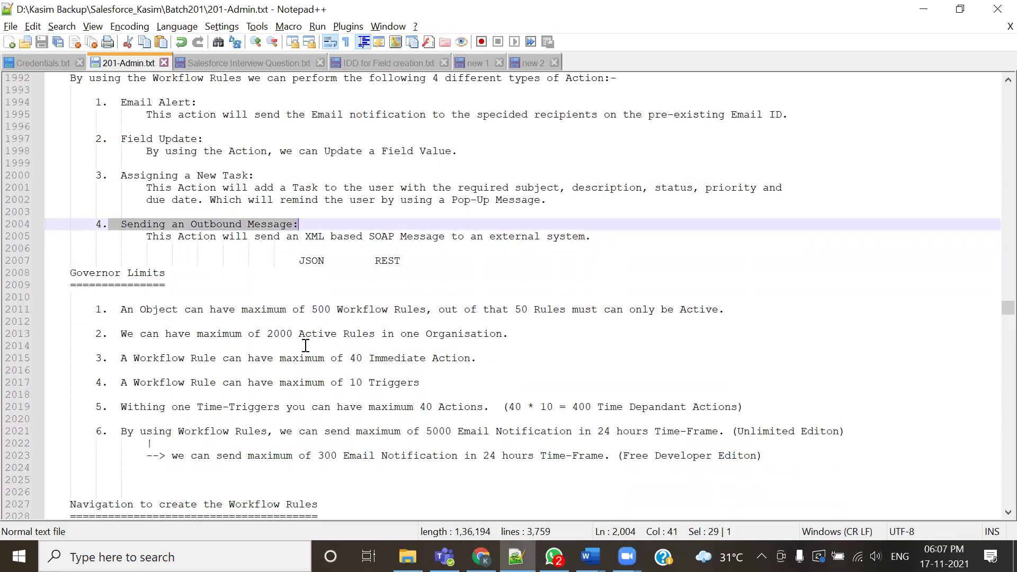
scroll(277, 305, down, 1)
scroll(277, 306, up, 2)
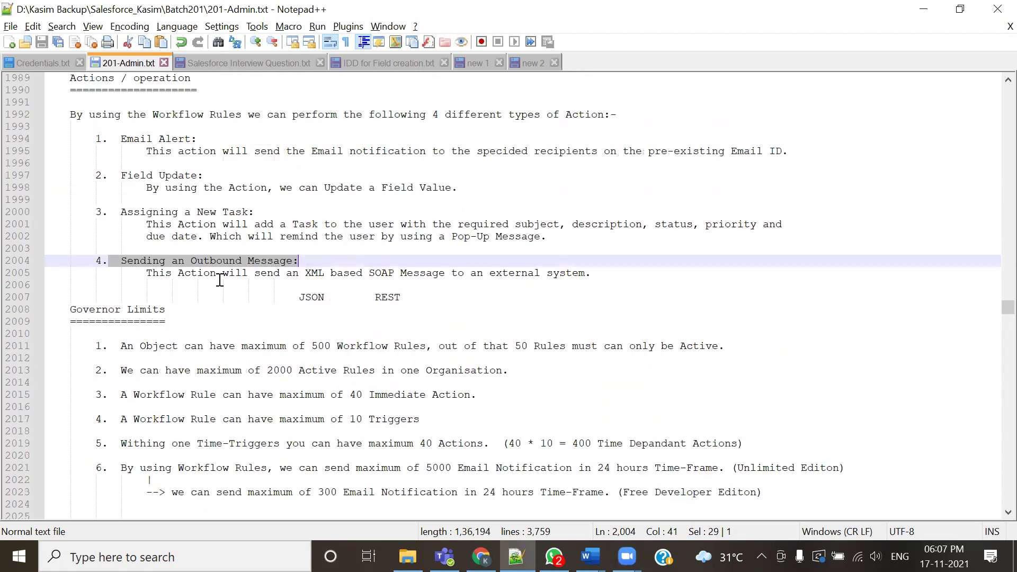
drag(121, 139, 196, 138)
scroll(180, 403, down, 9)
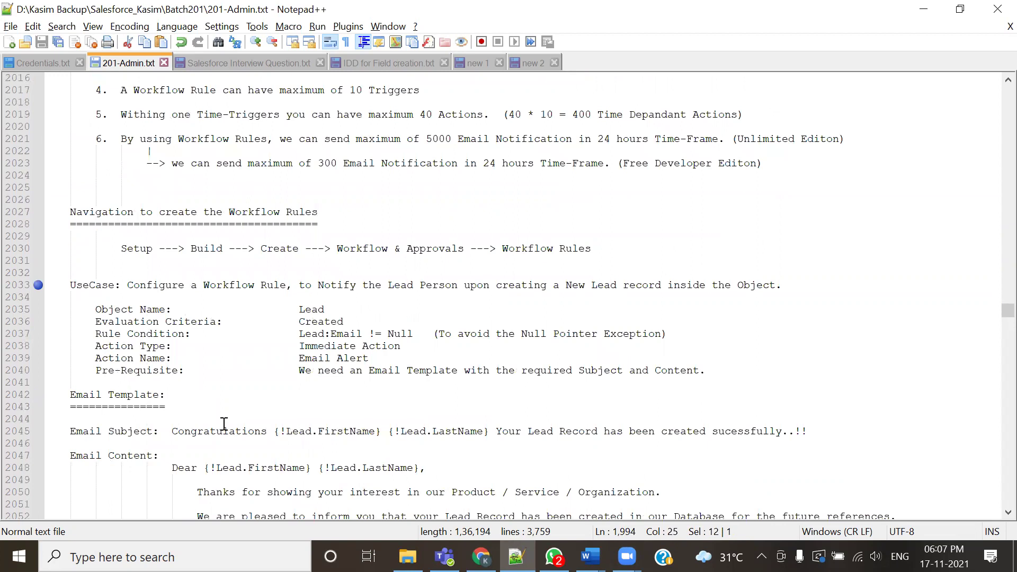
scroll(225, 424, up, 4)
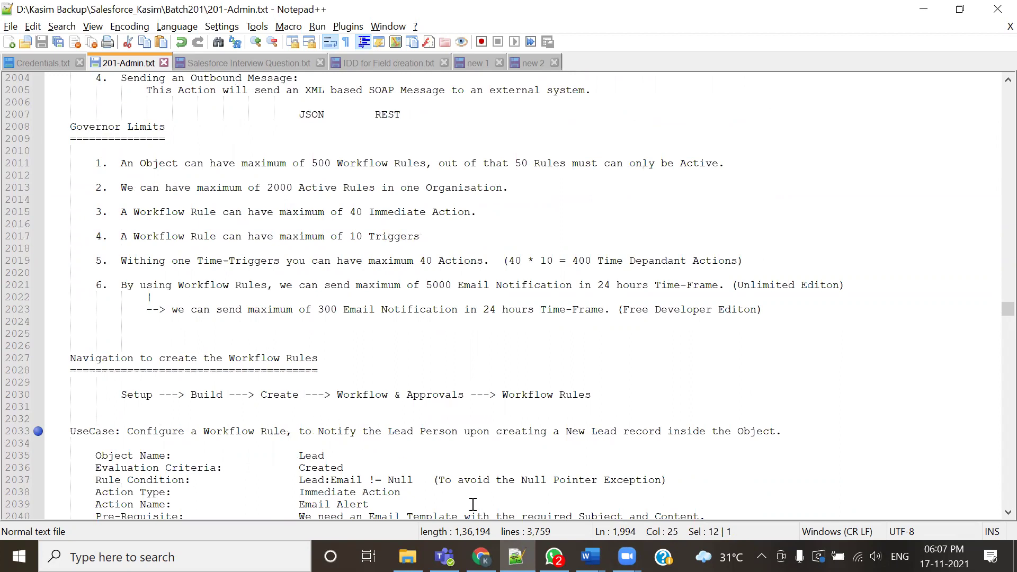
key(alt+Tab)
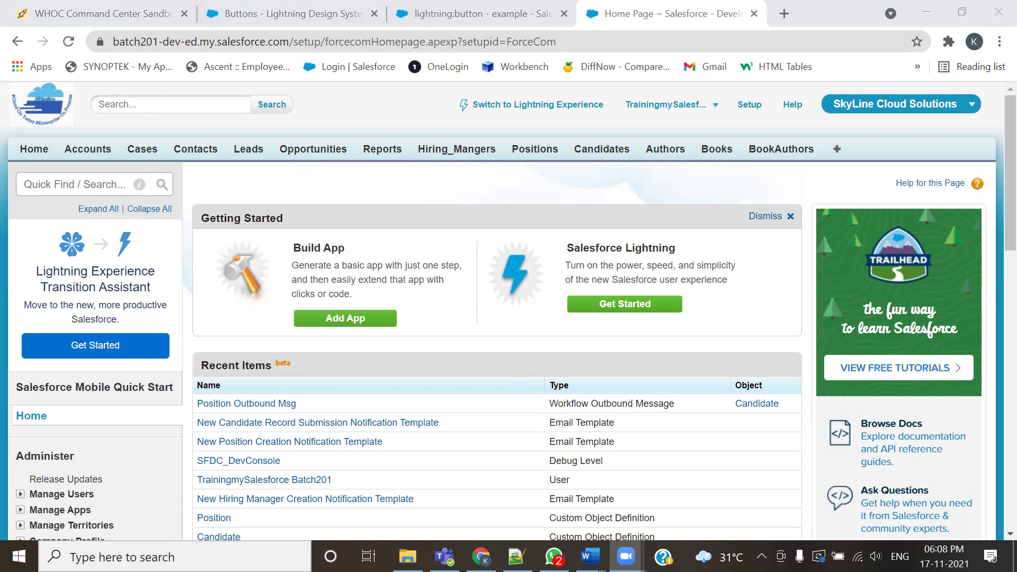
Switch from the Salesforce Setup page back to 201-Admin.txt in Notepad++
key(alt+Tab)
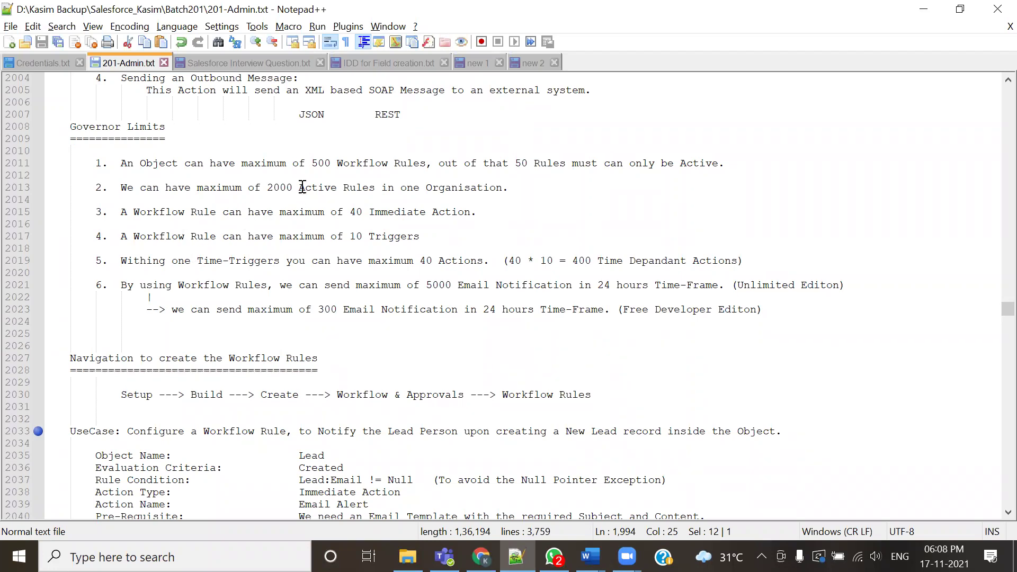
drag(306, 163, 330, 163)
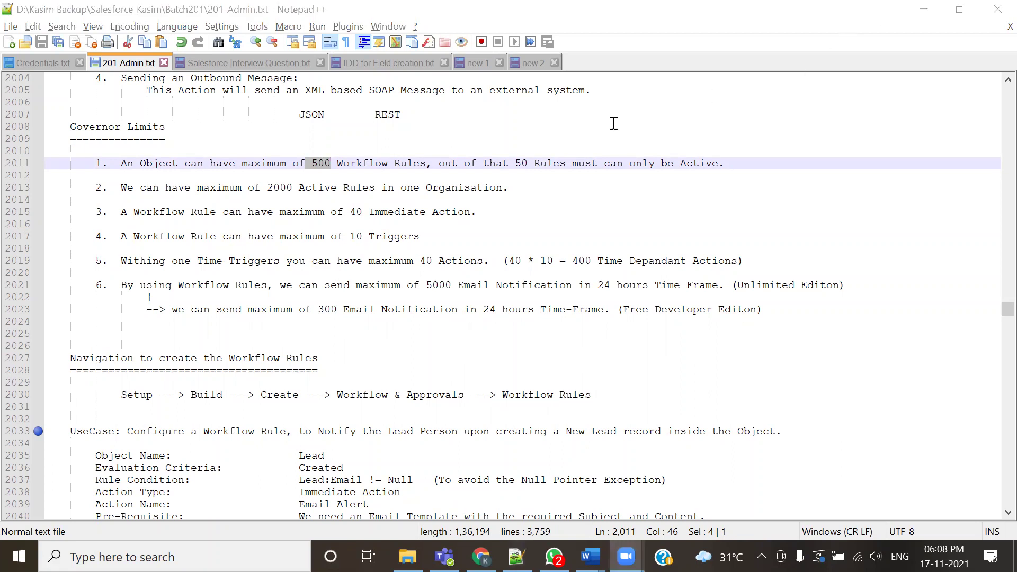
drag(514, 164, 534, 164)
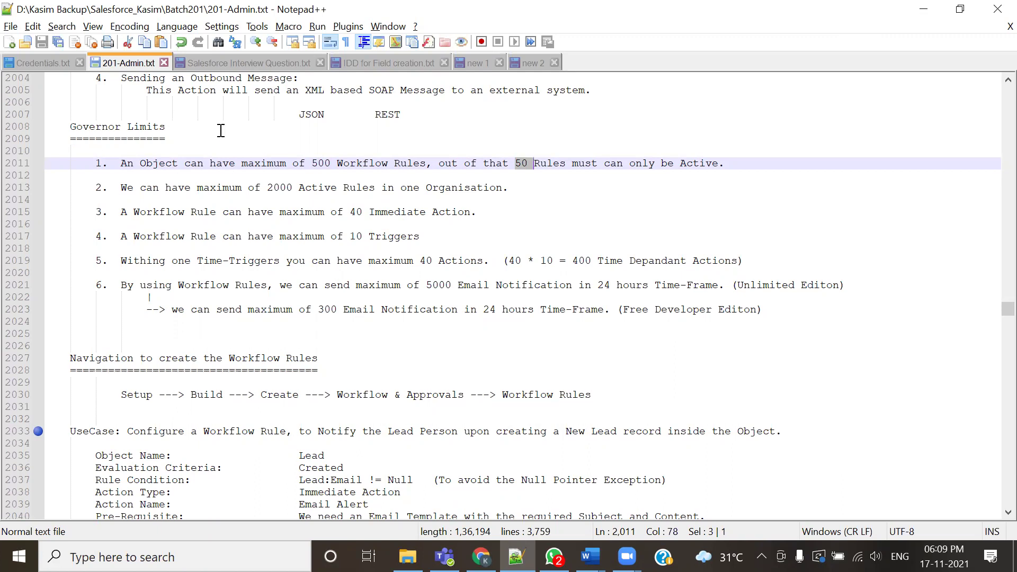
click(311, 164)
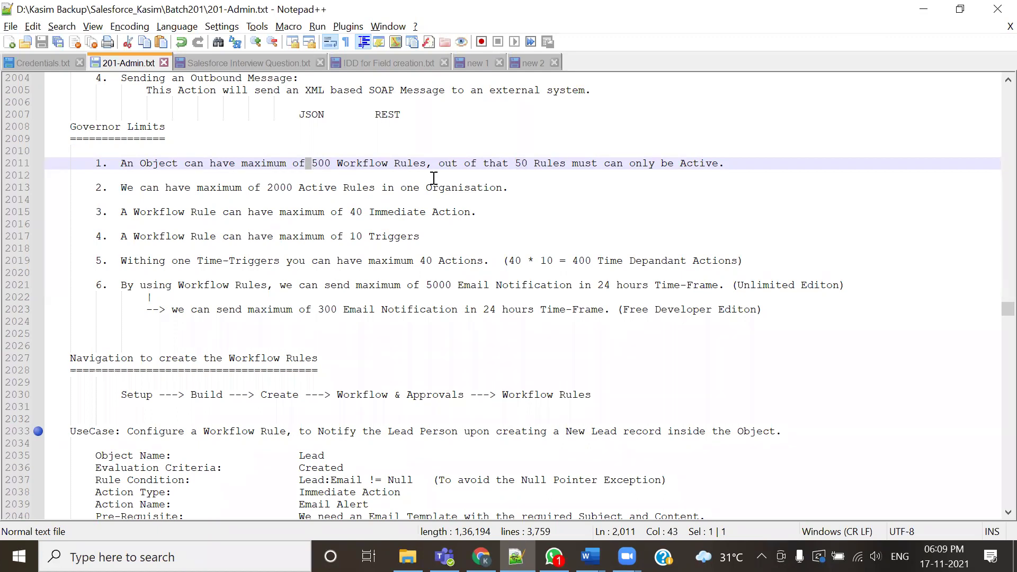
double_click(522, 163)
key(Delete)
key(ctrl+z)
double_click(273, 188)
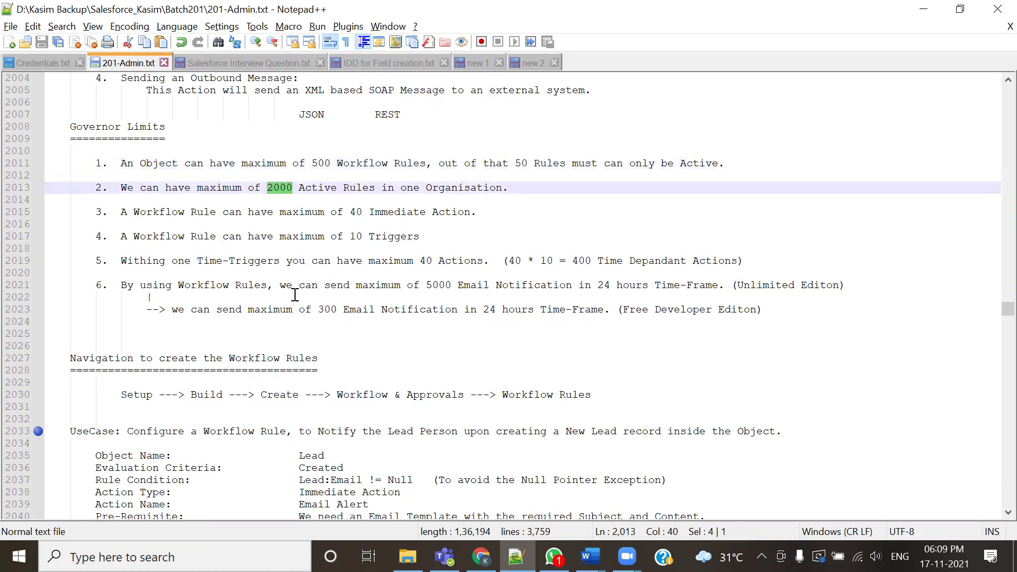
drag(121, 212, 477, 212)
drag(107, 237, 432, 247)
click(189, 310)
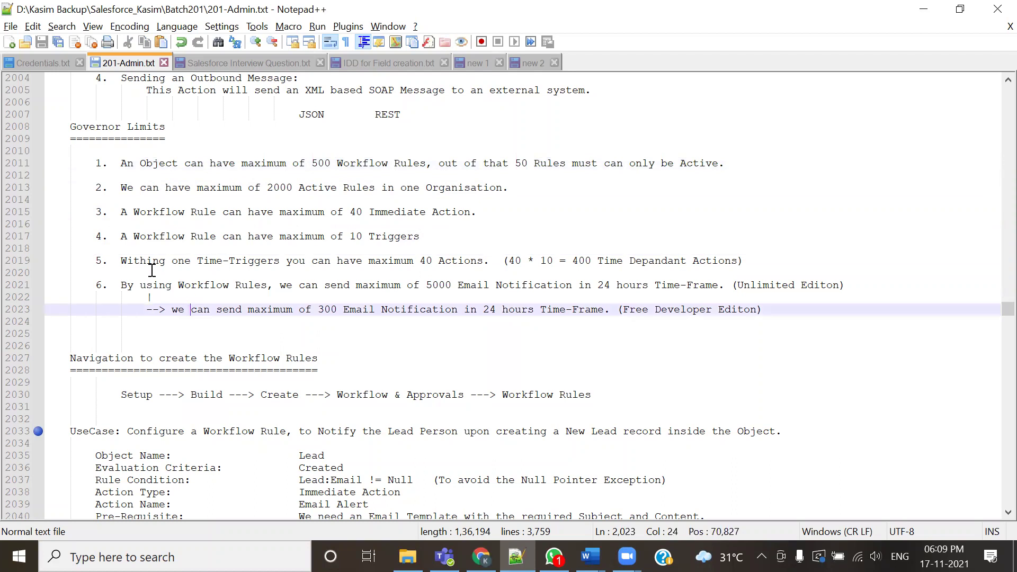
drag(121, 261, 656, 263)
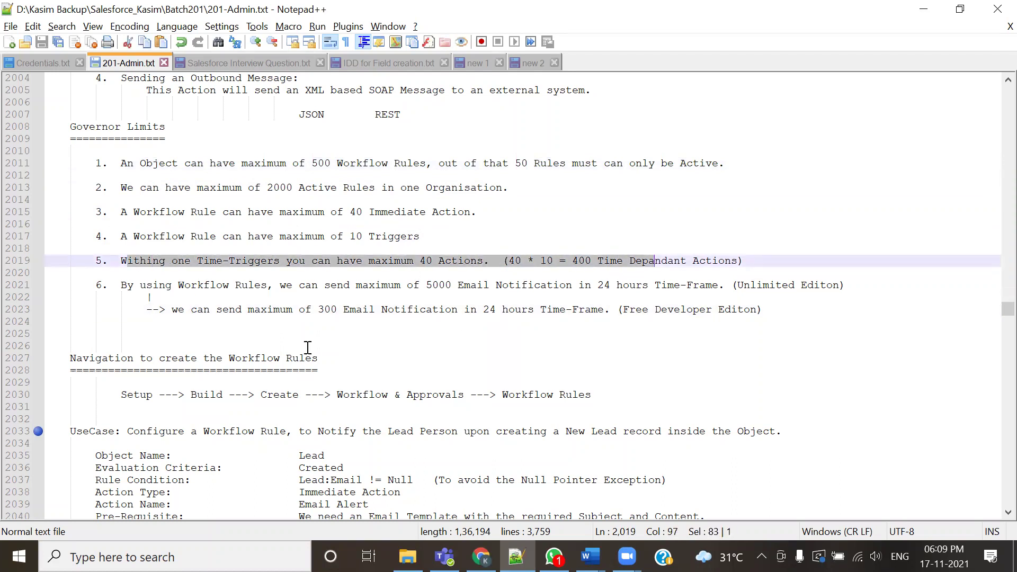
click(282, 331)
click(121, 210)
drag(121, 211, 470, 284)
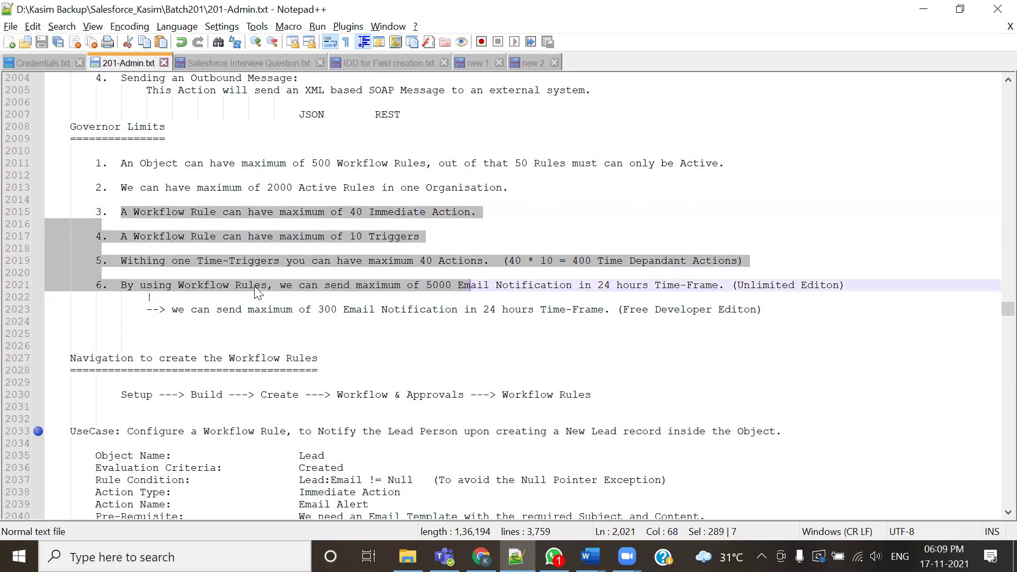
click(365, 323)
Highlight the line 2033 Lead use case, an immediate Email Alert, then return to the Salesforce home page
drag(168, 213, 278, 274)
scroll(425, 363, down, 5)
scroll(425, 363, down, 4)
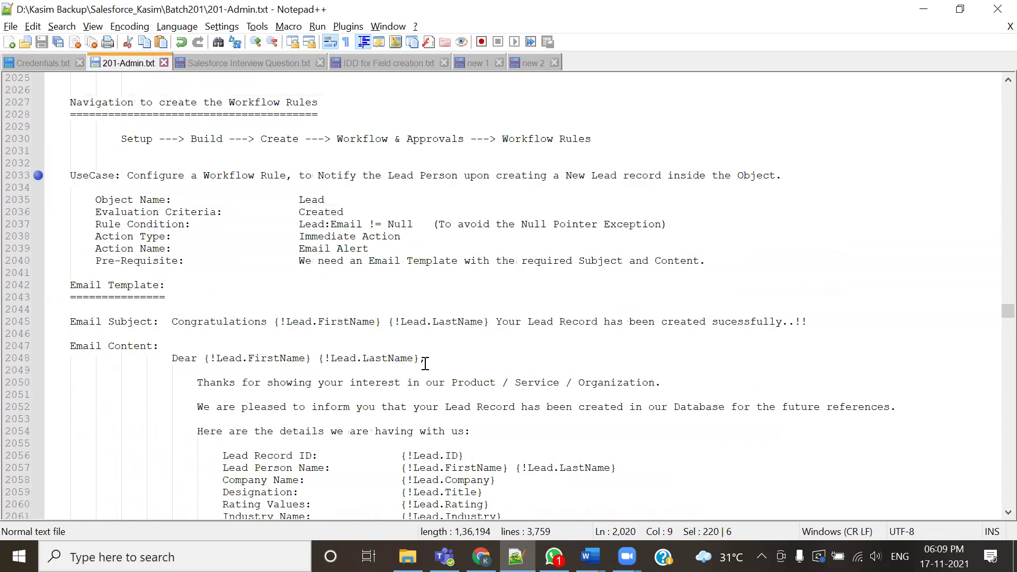
scroll(425, 363, up, 1)
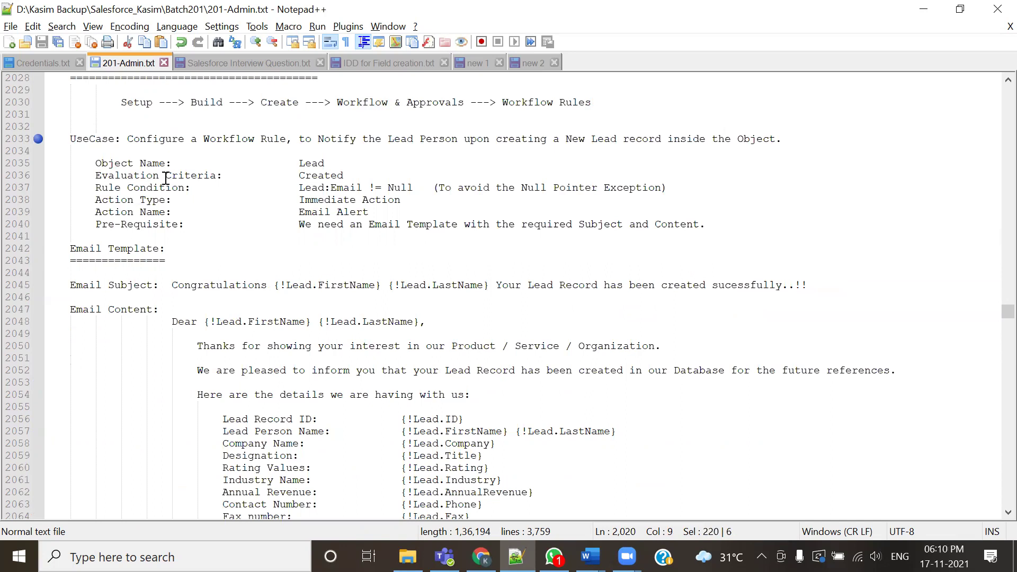
drag(127, 139, 810, 140)
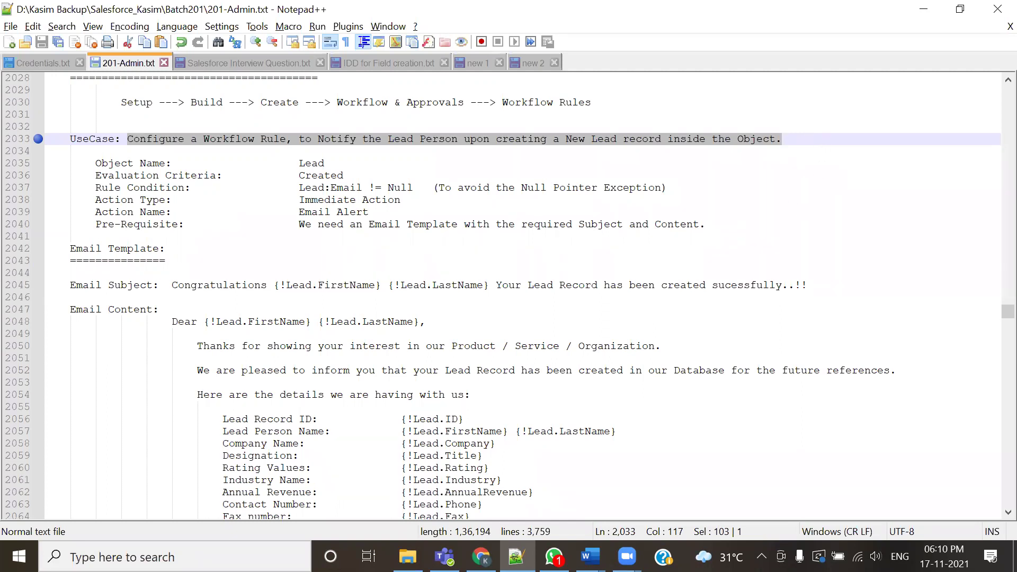
mouse_move(480, 556)
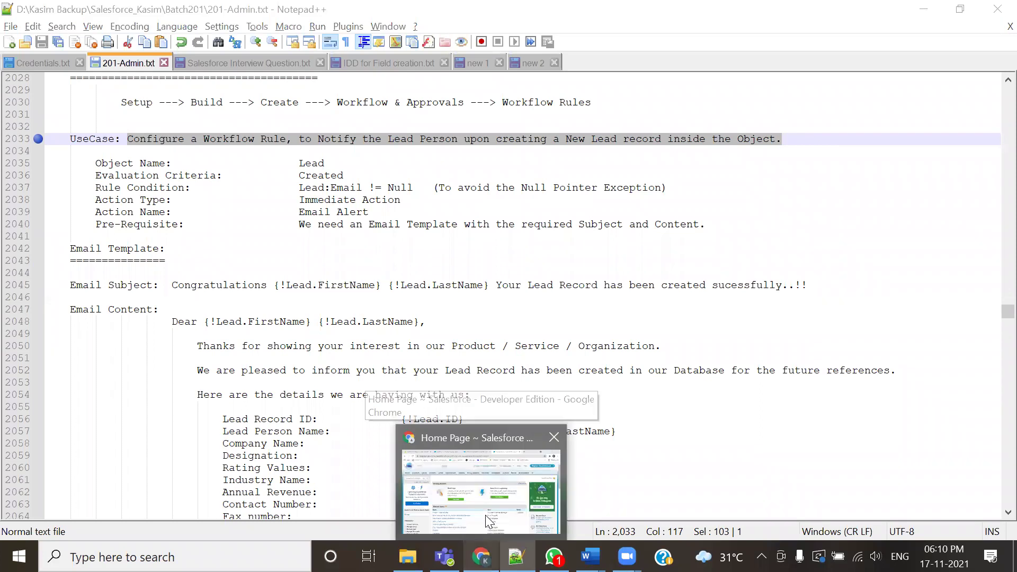
click(485, 515)
Create a new Lead autofilled with Test Record 1, Contact Creation and company Align Infotec Pvt Ltd
click(248, 148)
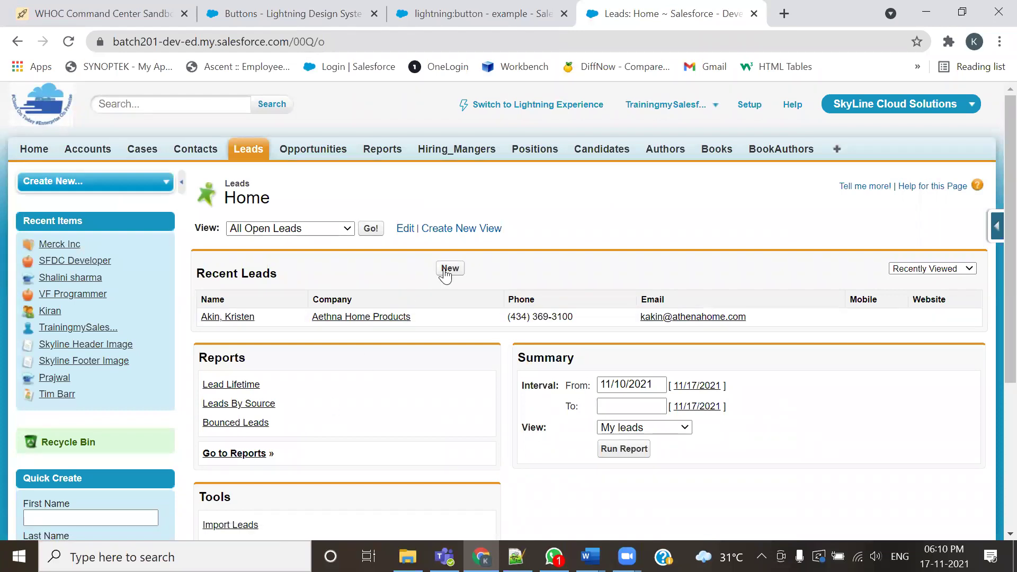
click(445, 270)
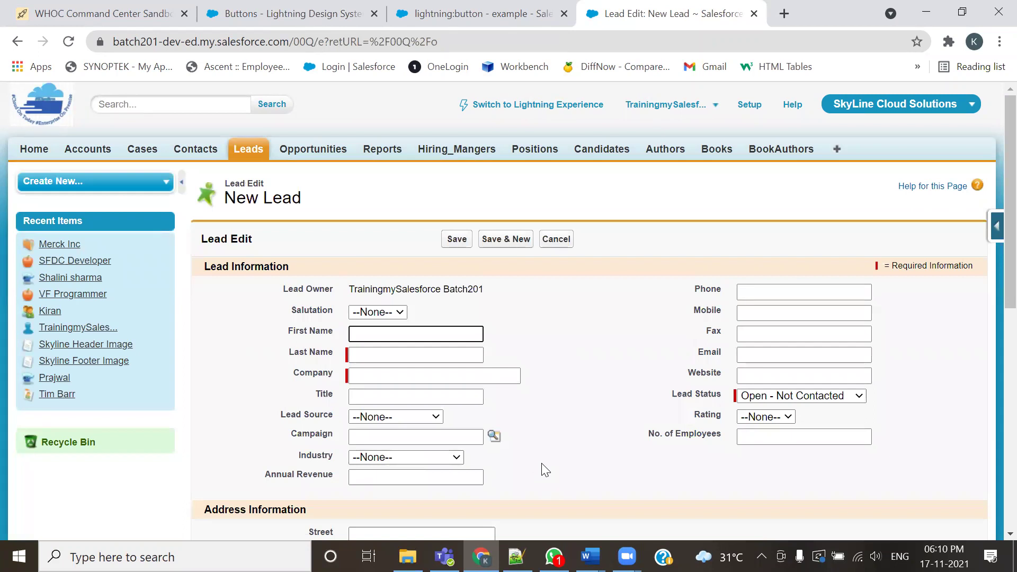
click(379, 332)
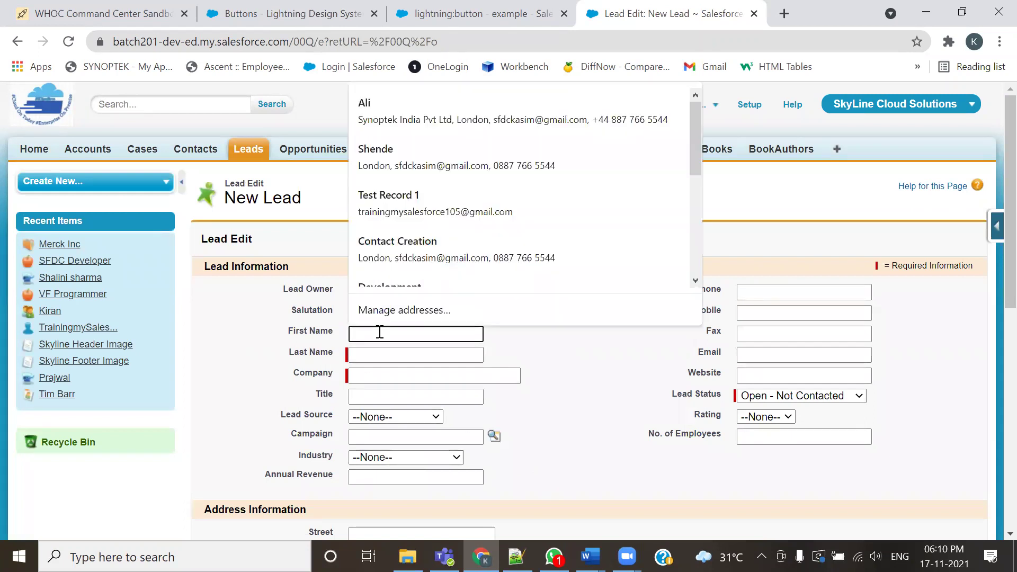
click(387, 203)
click(395, 354)
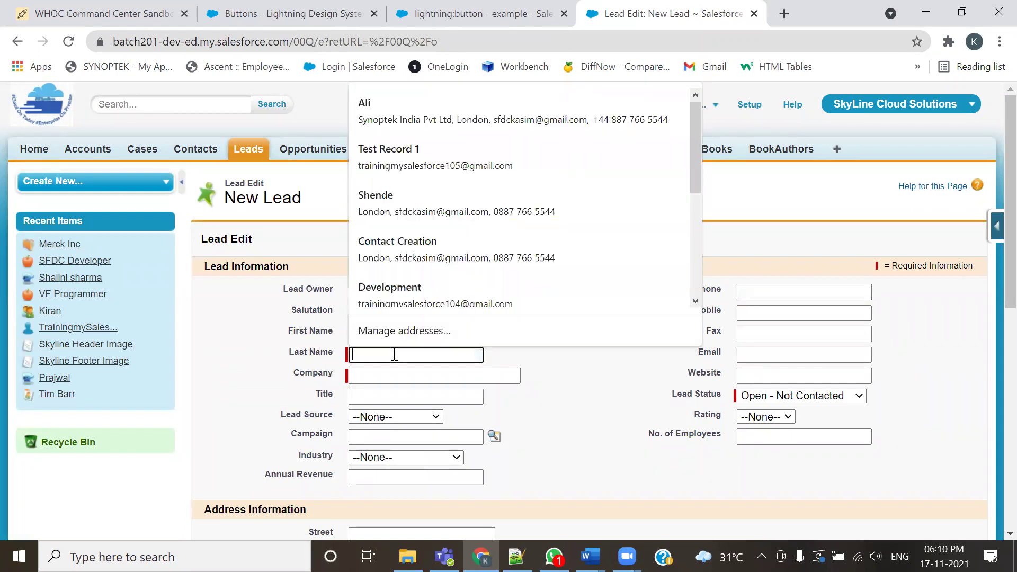
click(389, 263)
click(377, 374)
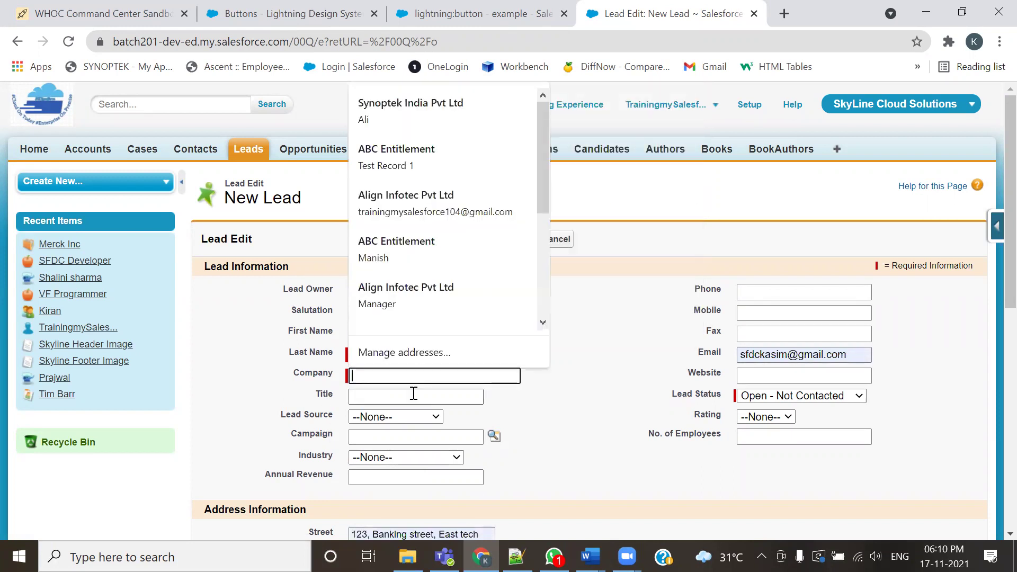
click(416, 308)
Scroll the filled form, check the use-case notes, and return to the New Lead form
scroll(650, 456, down, 8)
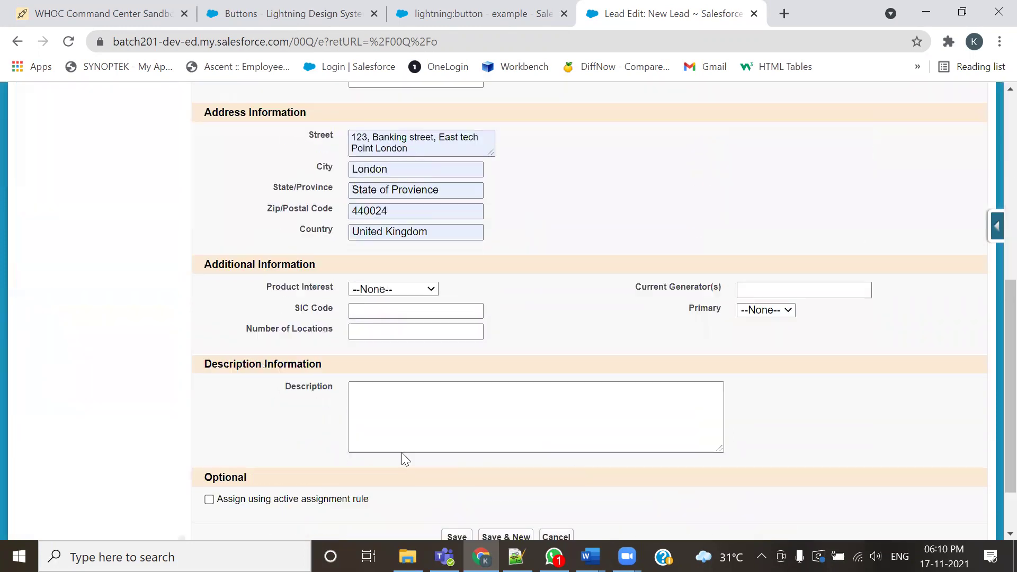
scroll(396, 494, down, 2)
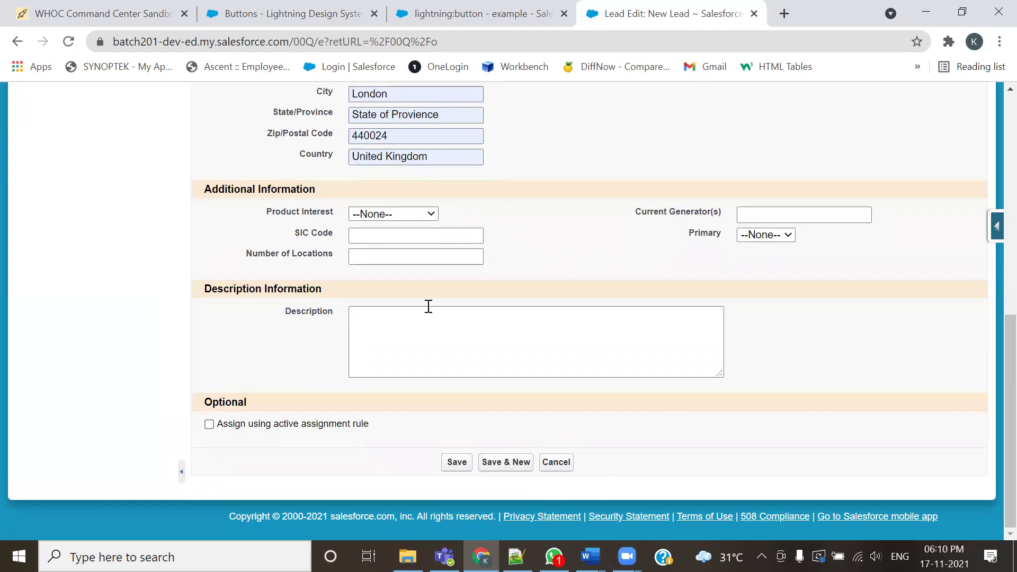
key(alt+Tab)
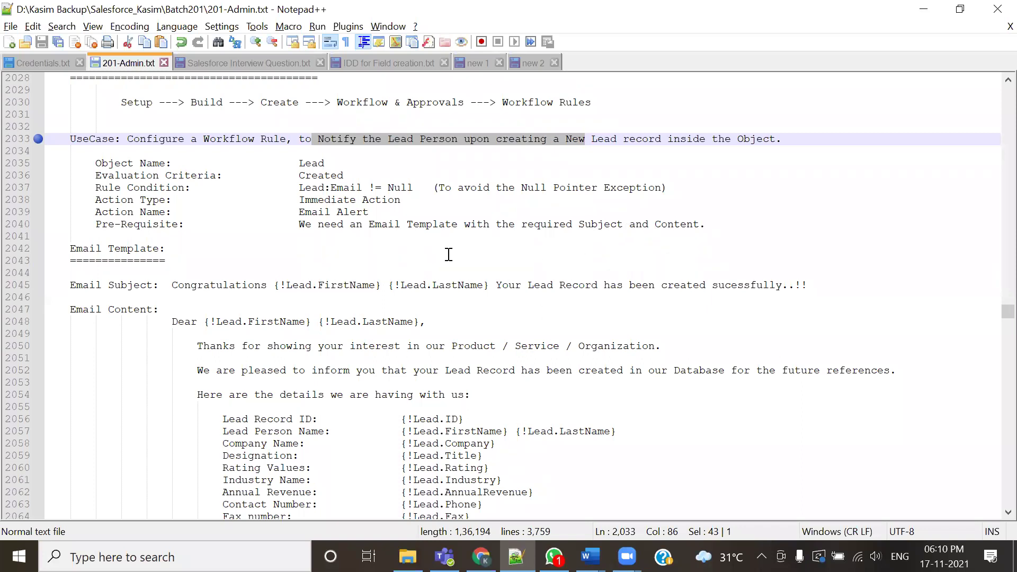
key(alt+Tab)
Highlight the Email field label and the lead's email address on the New Lead form
scroll(503, 351, up, 3)
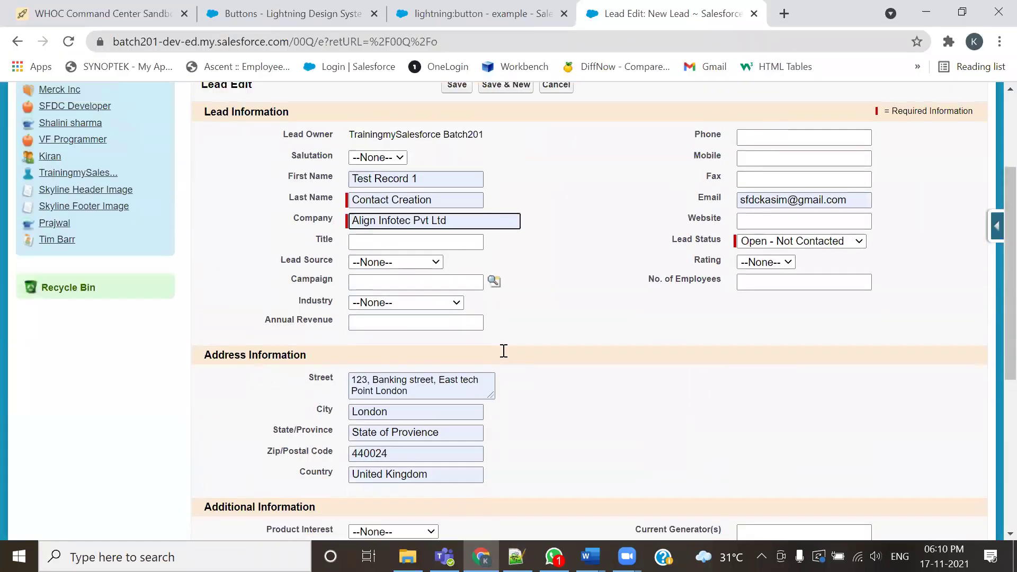
double_click(709, 197)
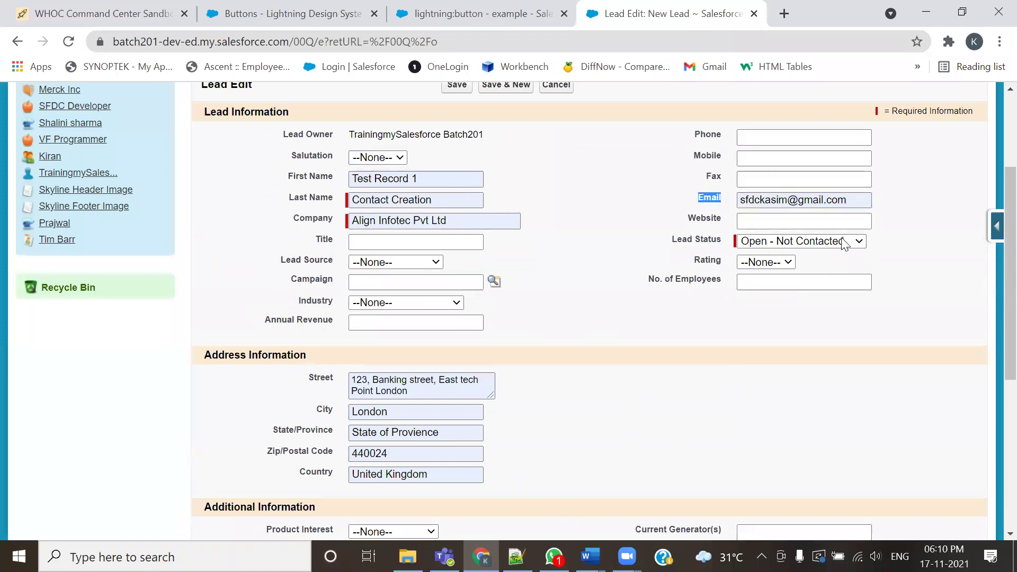
click(858, 203)
drag(858, 203, 737, 201)
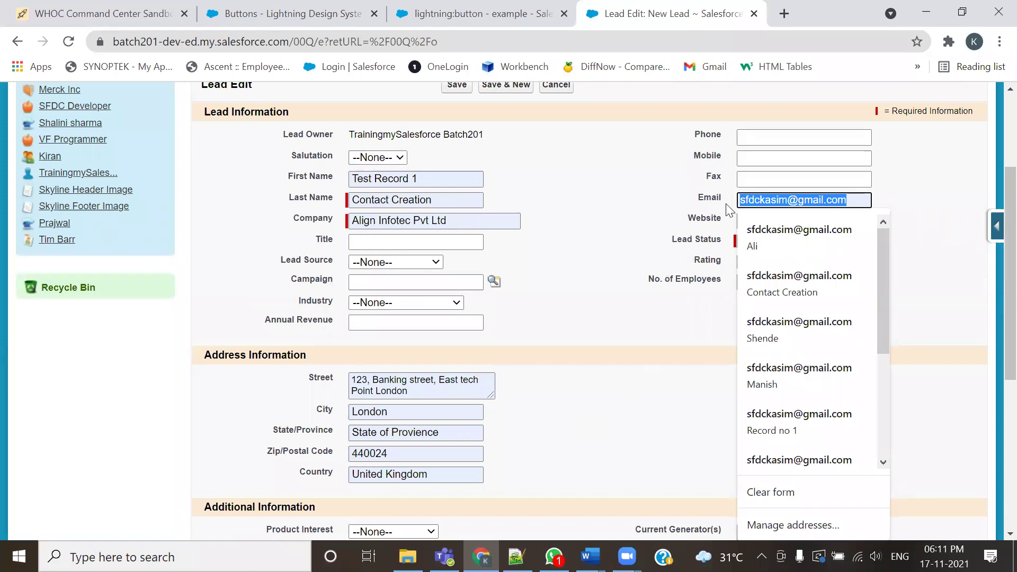
click(853, 199)
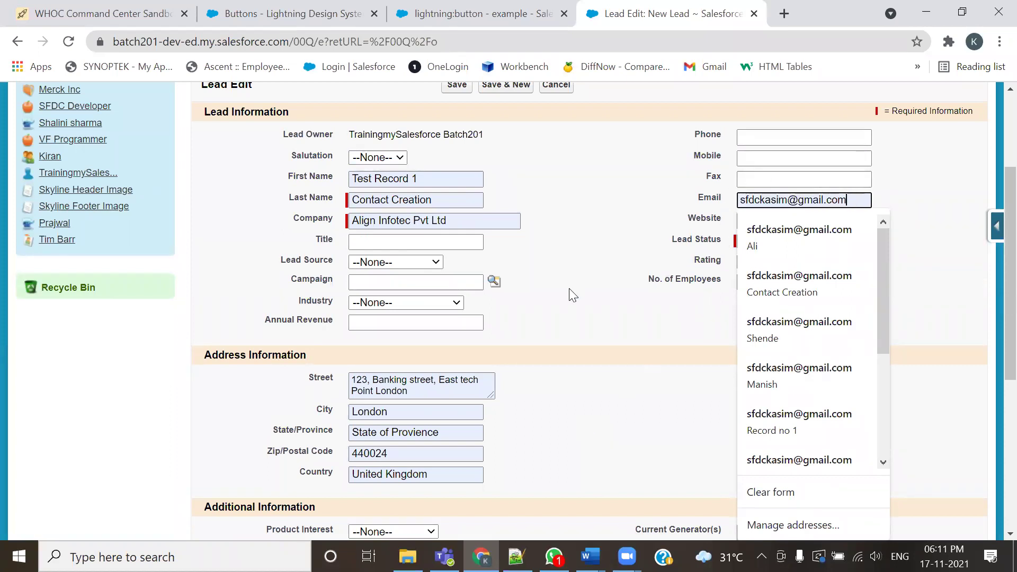
click(639, 229)
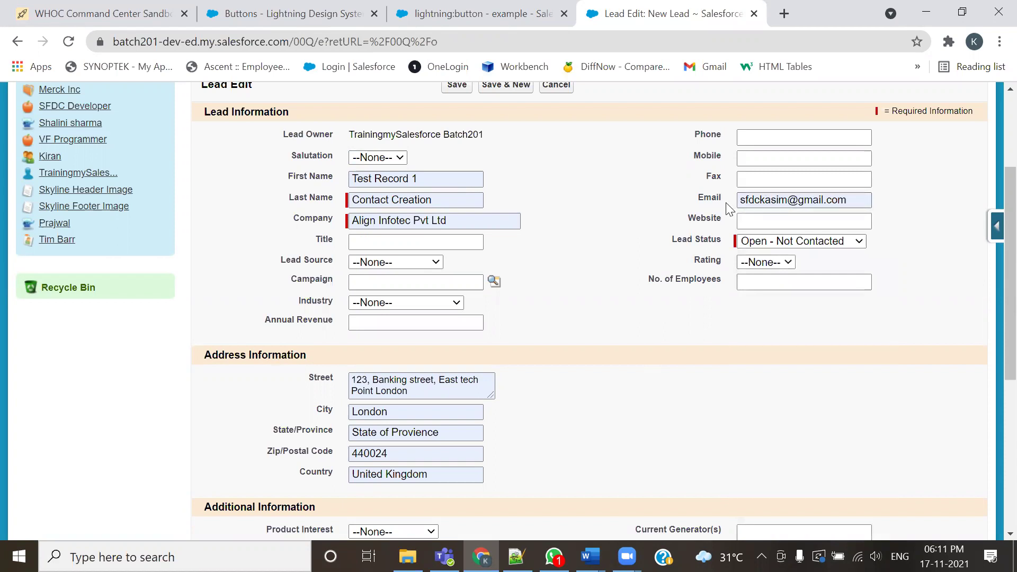
drag(721, 204, 704, 204)
Highlight the Email label again and part of the New Lead heading, leaving the form unsaved
scroll(628, 266, up, 3)
scroll(627, 266, up, 1)
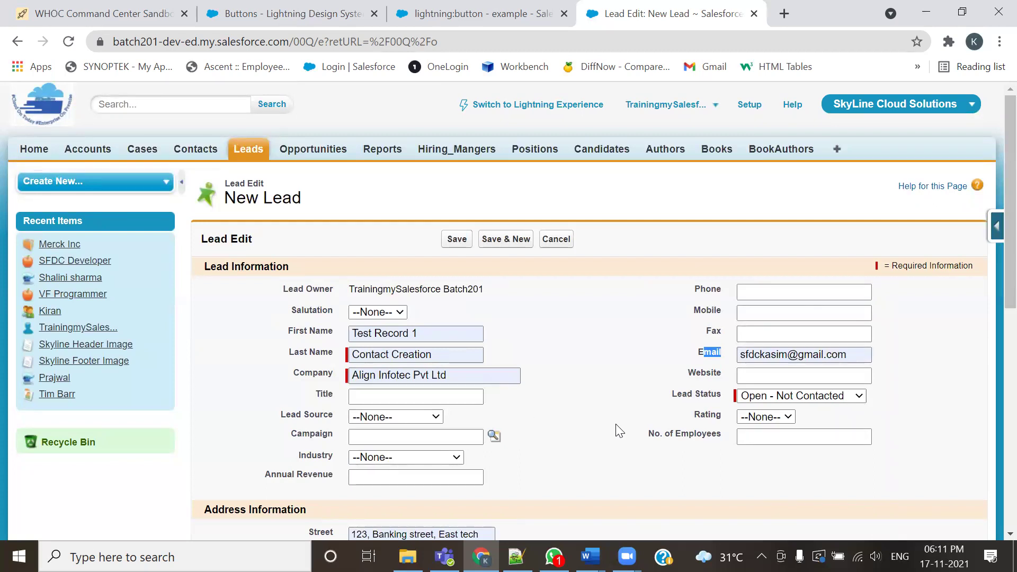
double_click(707, 353)
scroll(605, 432, down, 3)
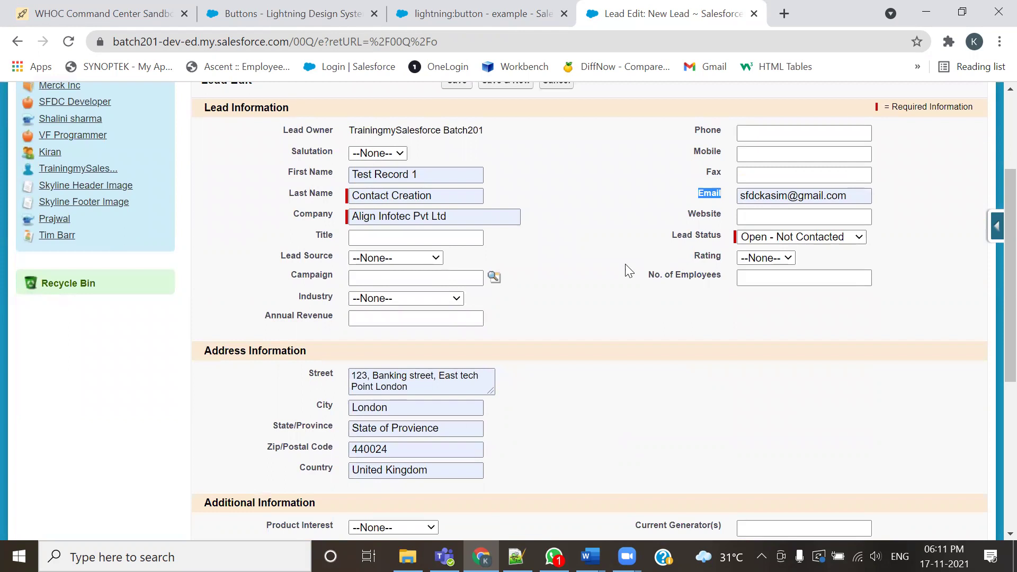
scroll(601, 275, up, 2)
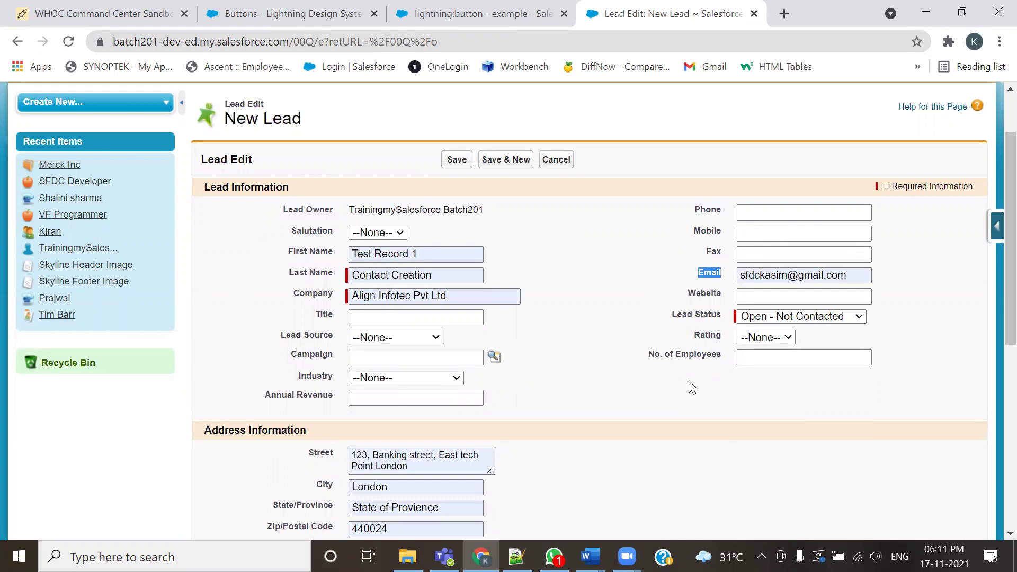
scroll(689, 382, up, 2)
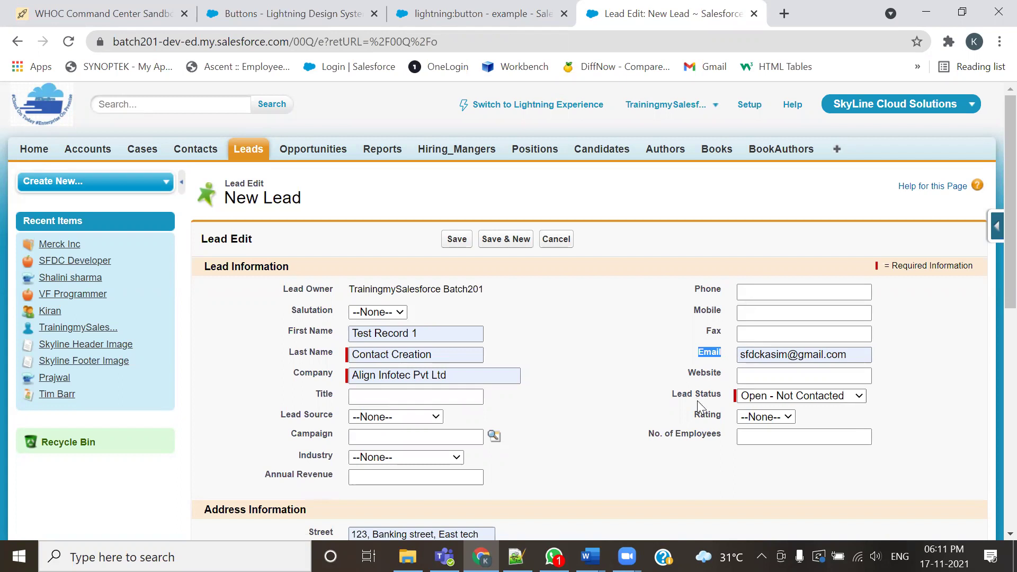
drag(313, 203, 272, 200)
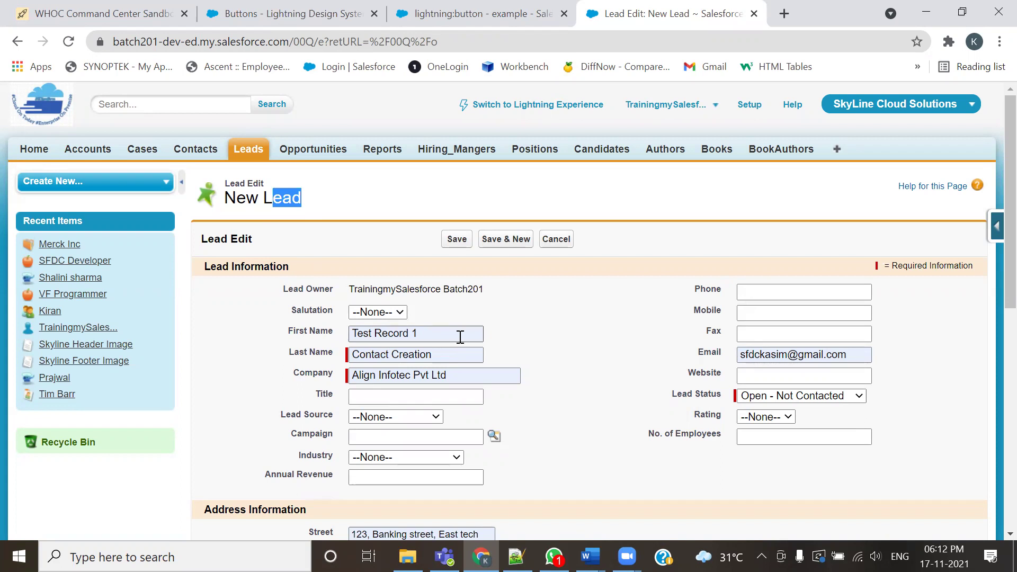
Open Setup in a new tab and go to Communication Templates > Classic Email Templates
middle_click(750, 105)
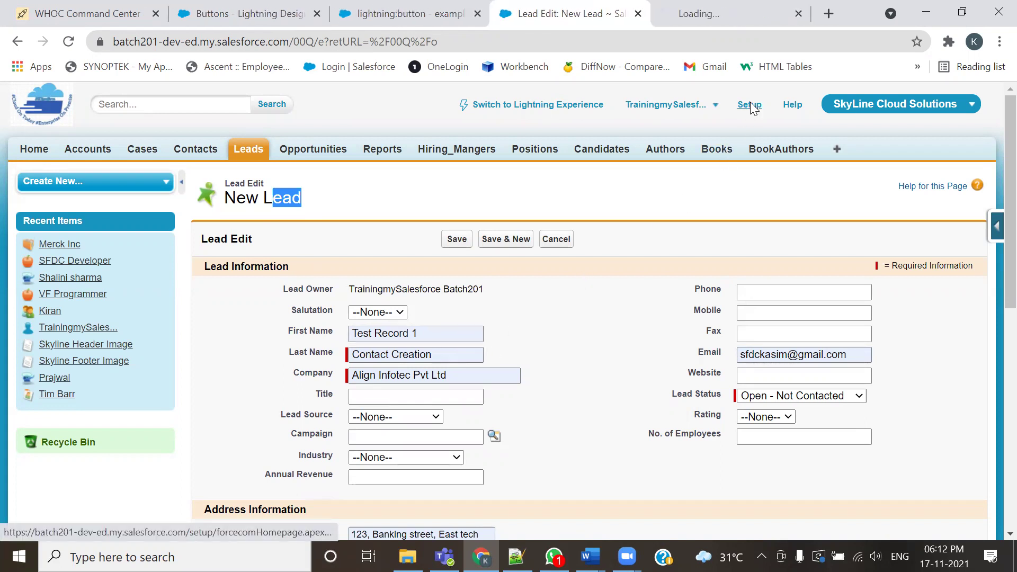
key(ctrl+Tab)
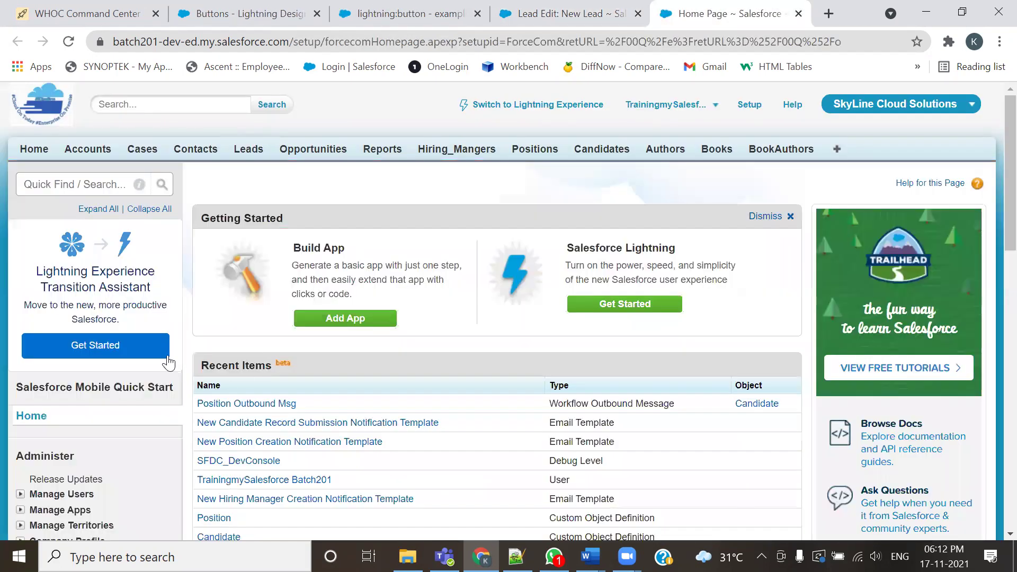
scroll(21, 177, down, 7)
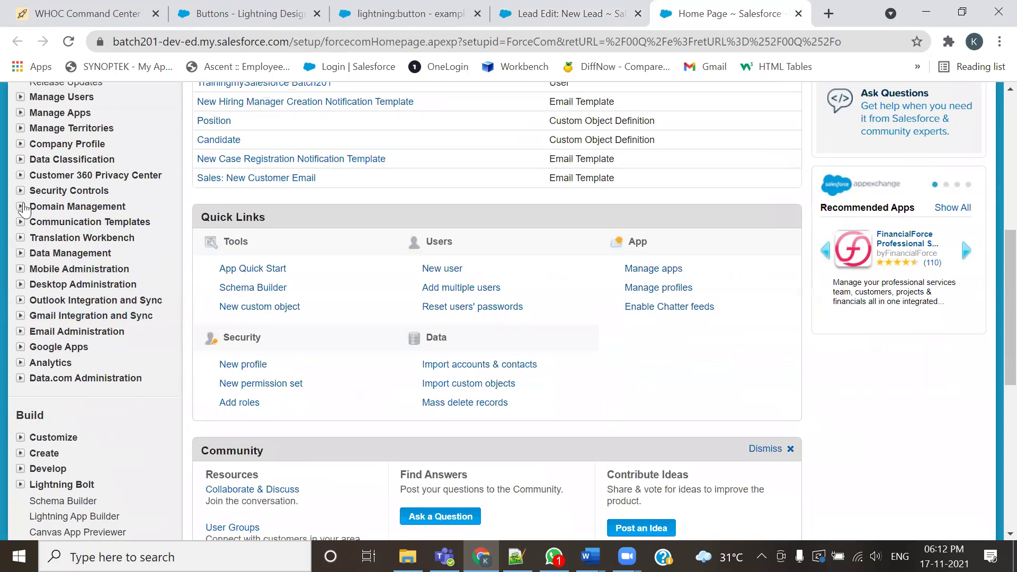
click(21, 225)
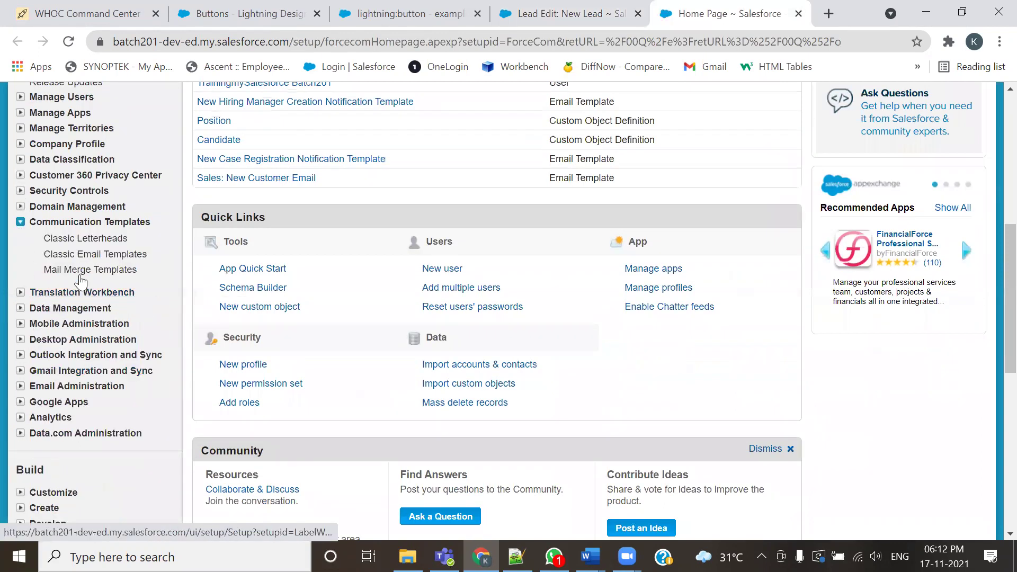
click(81, 255)
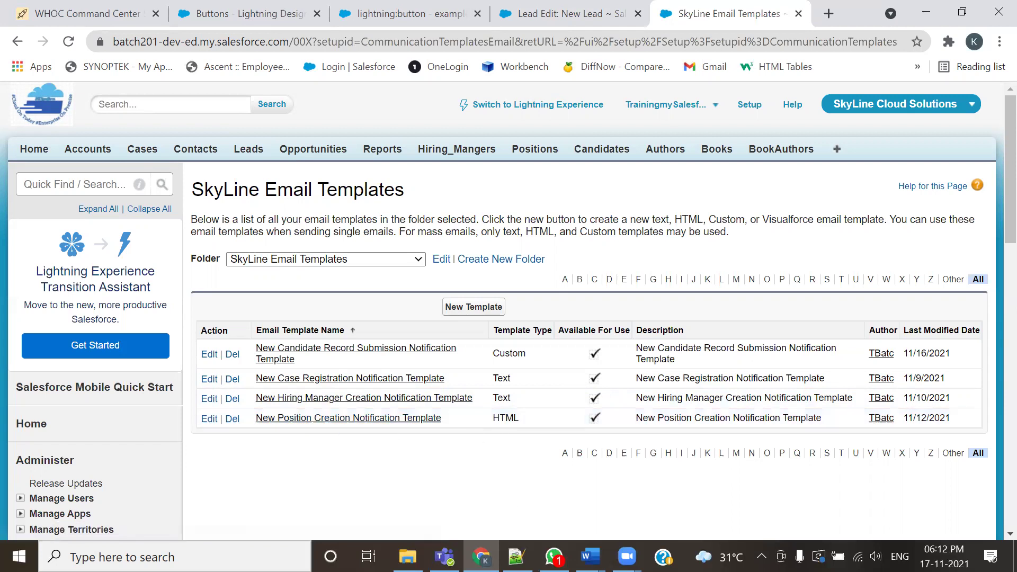
Review the planned lead email subject and body in the notes, then start a New Template
key(alt+Tab)
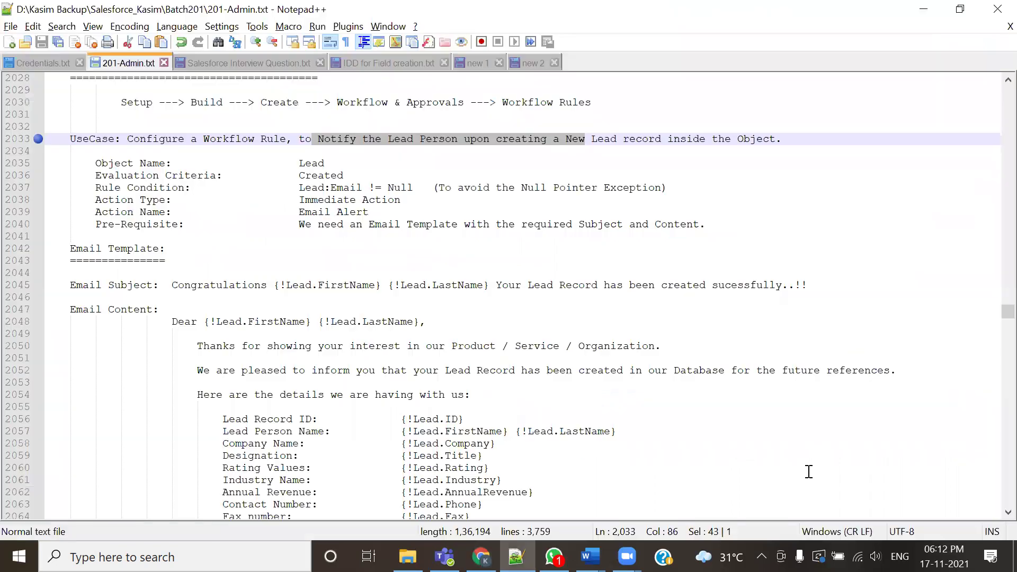
scroll(497, 398, down, 4)
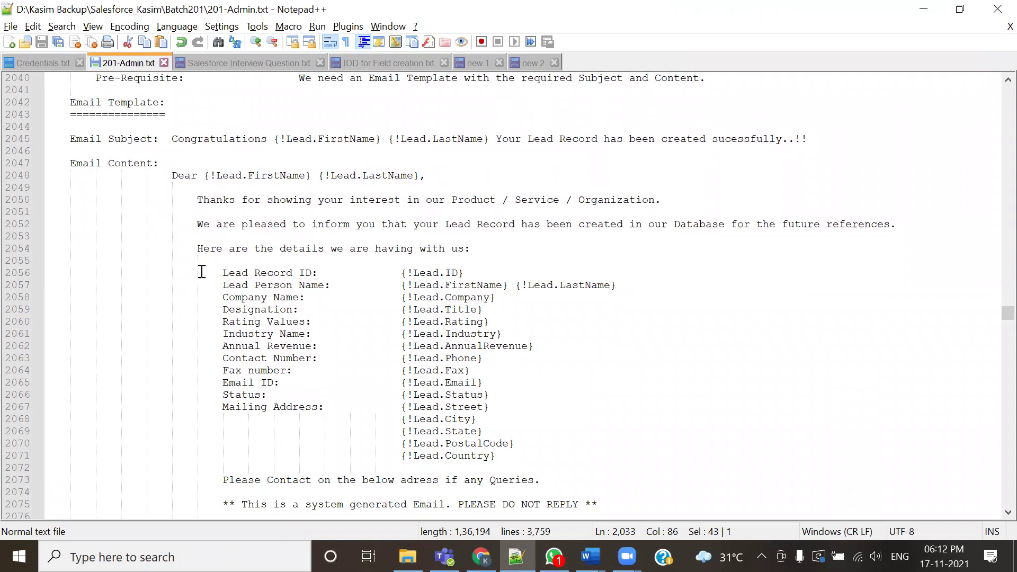
scroll(442, 403, down, 7)
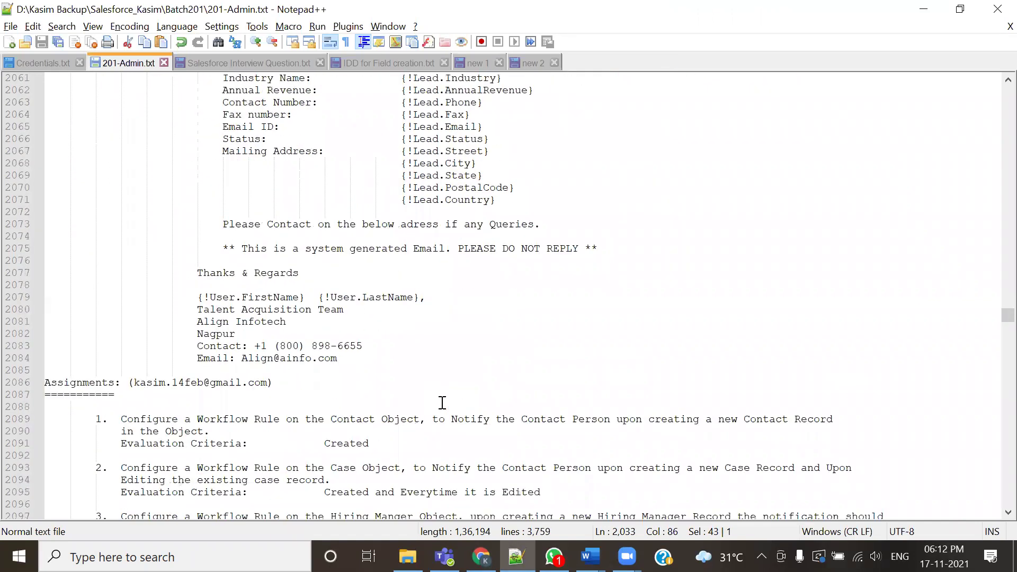
scroll(440, 420, up, 1)
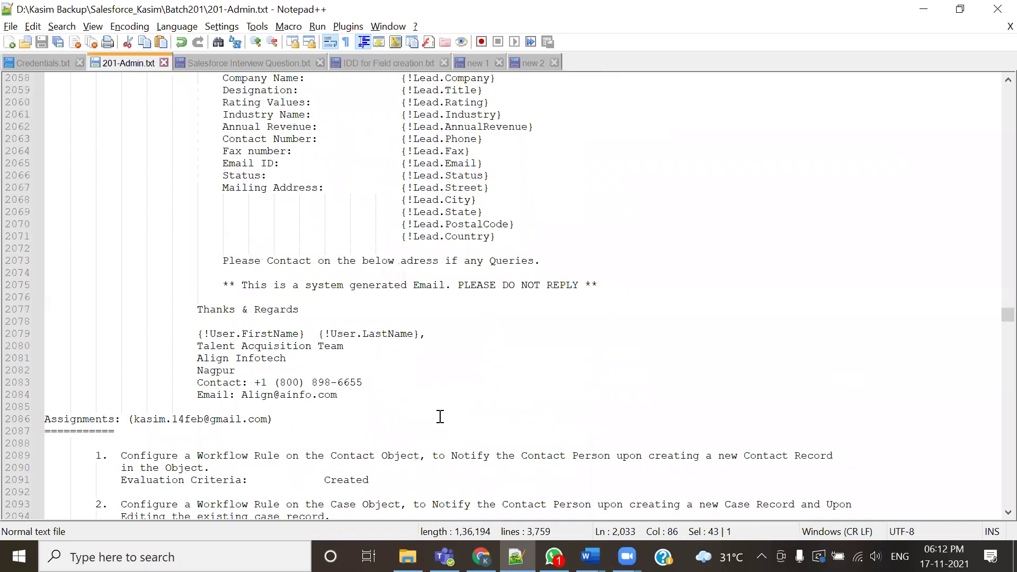
key(alt+Tab)
click(472, 304)
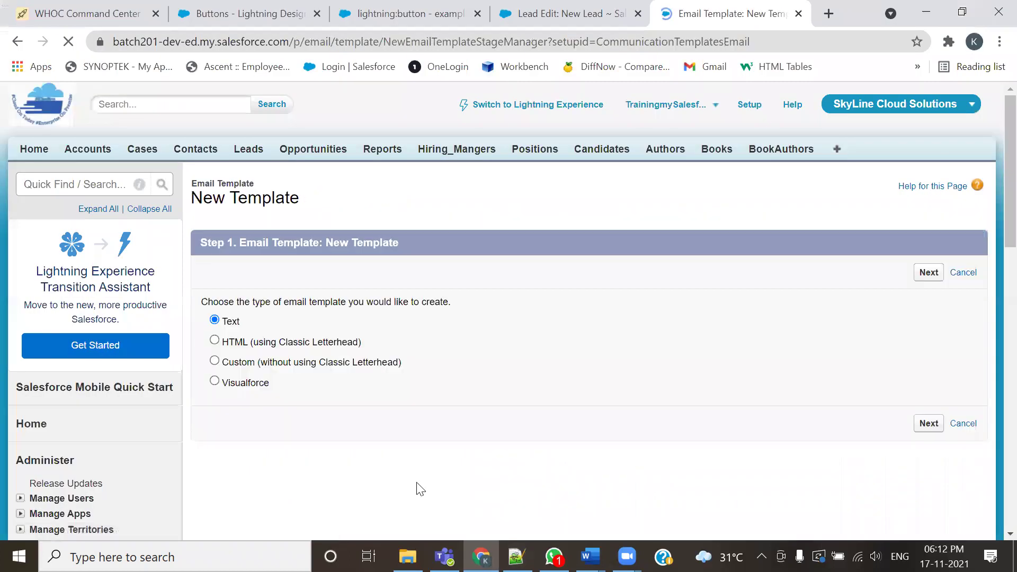
Choose a Text template, advance to Step 2, and tick Available For Use
click(929, 273)
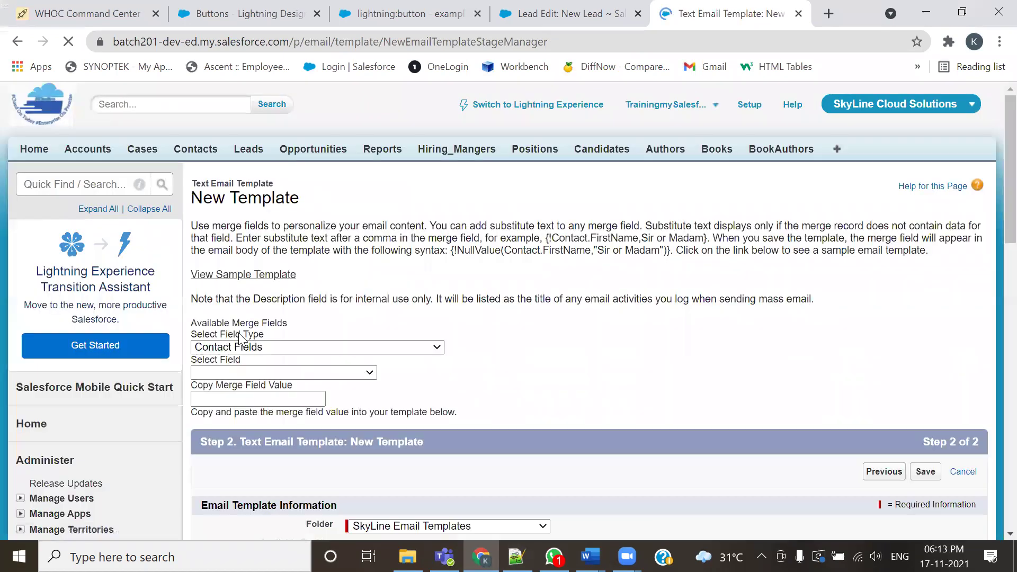
scroll(388, 433, down, 3)
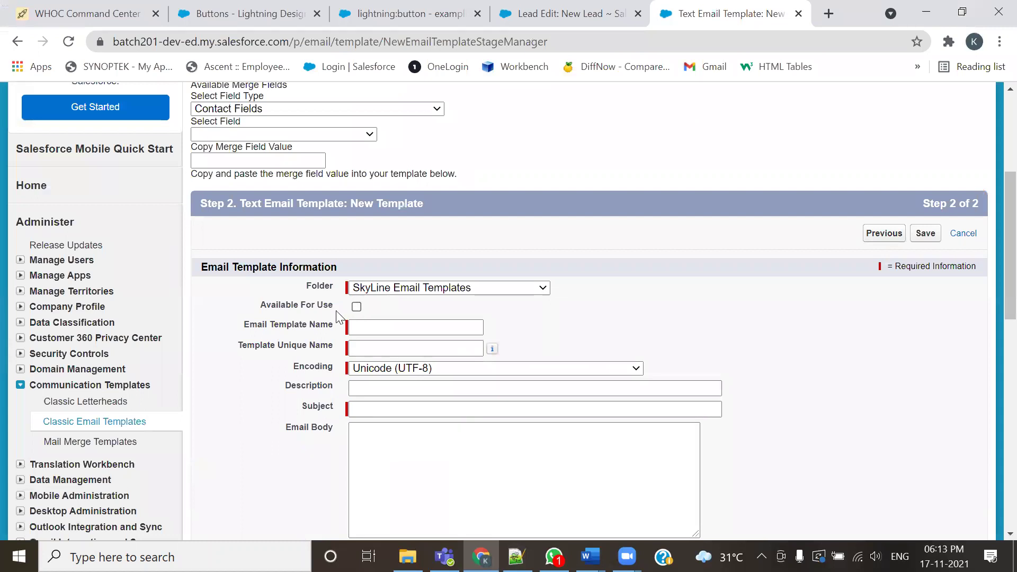
drag(261, 304, 306, 305)
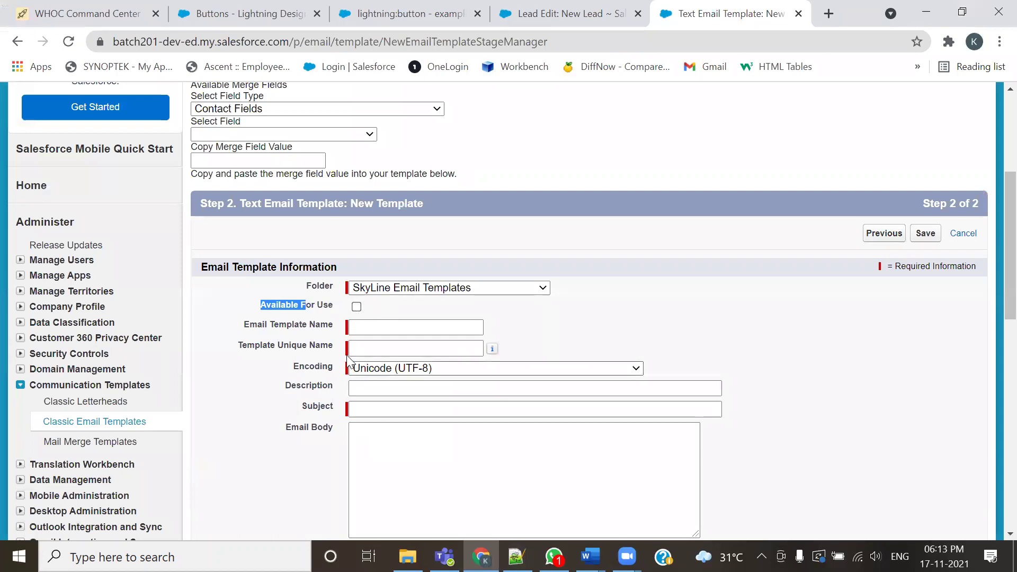
click(315, 322)
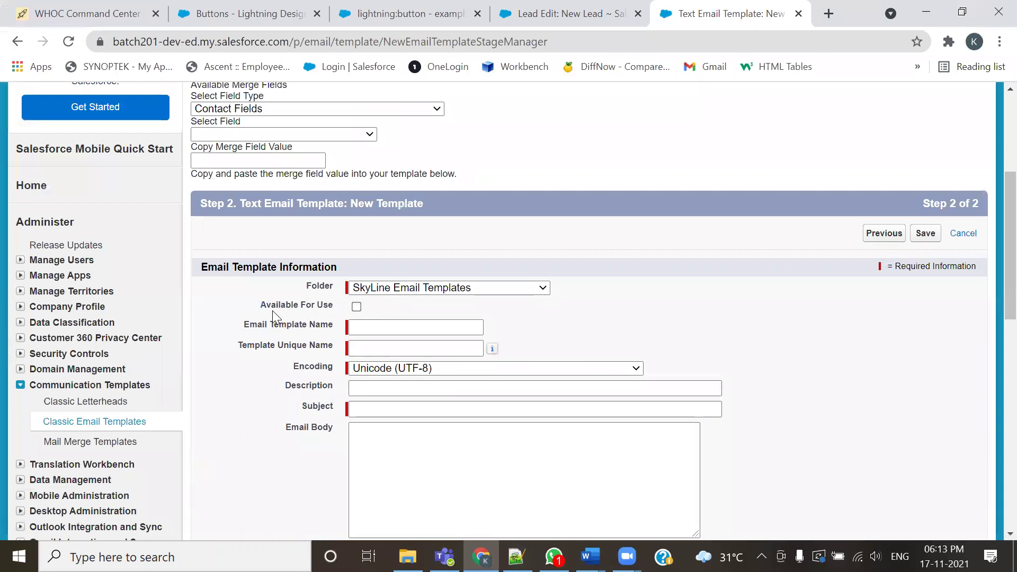
click(356, 307)
scroll(476, 328, down, 3)
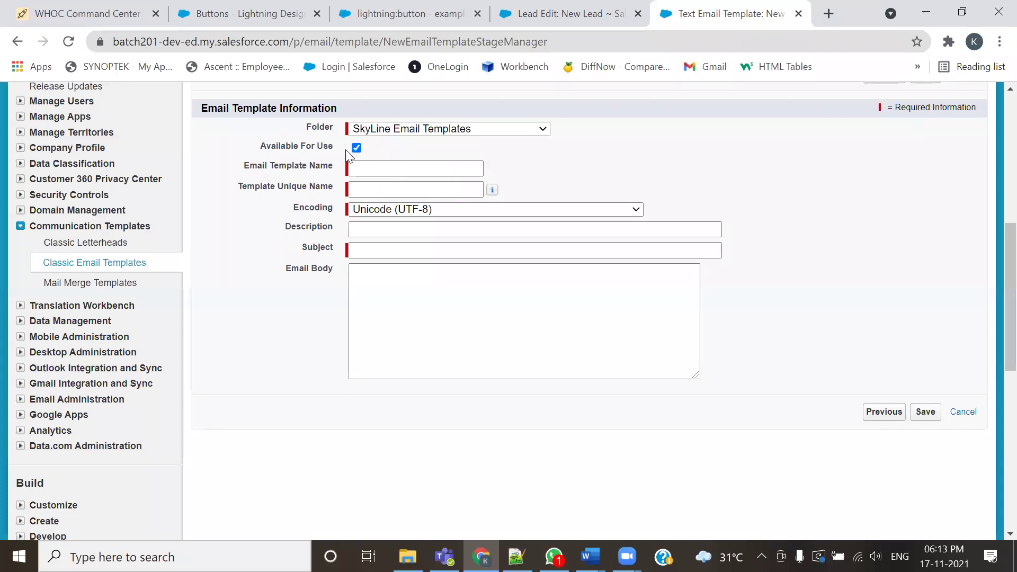
Name the template New Lead Creation Notification Template, letting the unique name auto-fill
drag(332, 153, 333, 153)
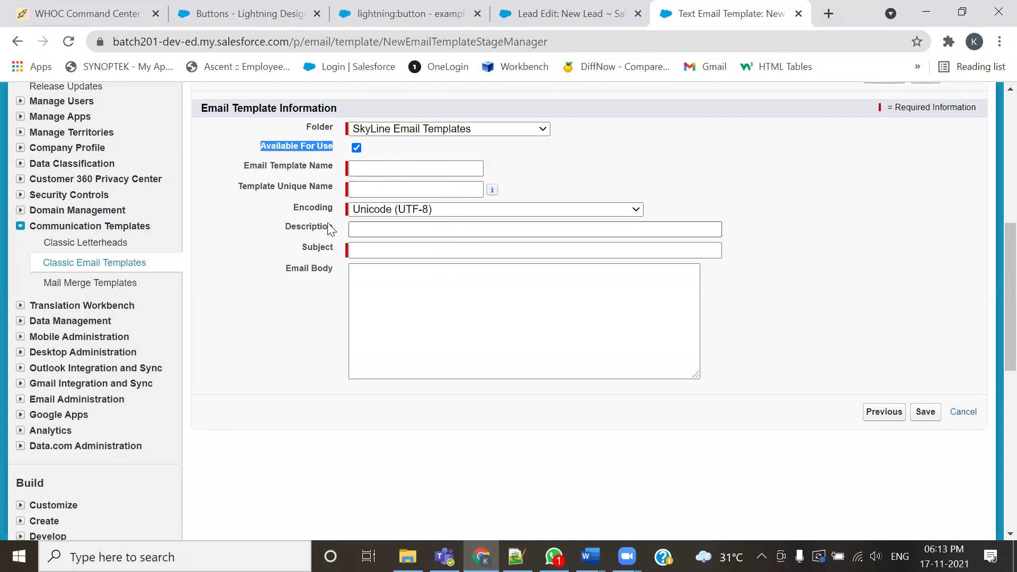
click(362, 168)
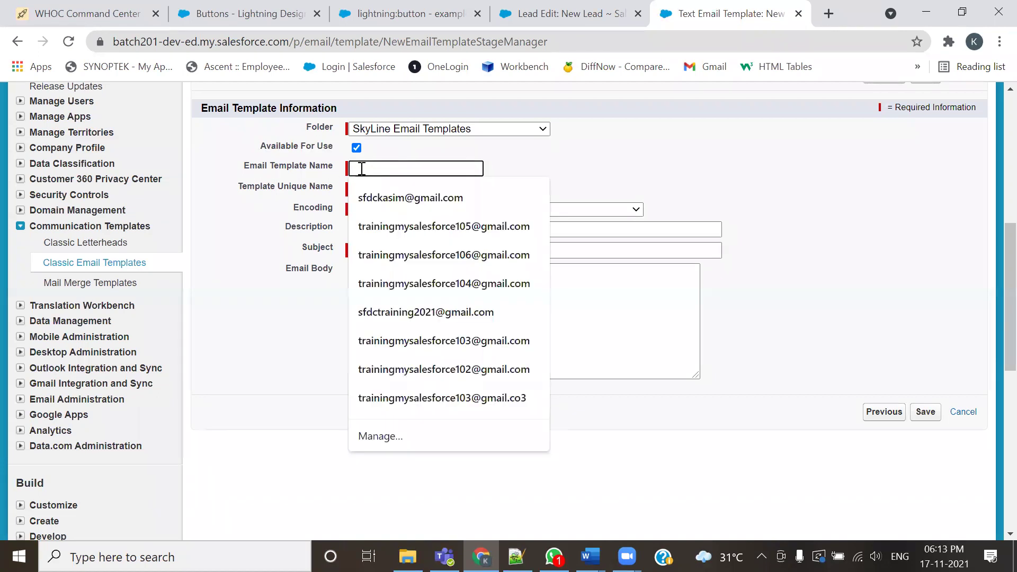
text(New Lead)
key(Down)
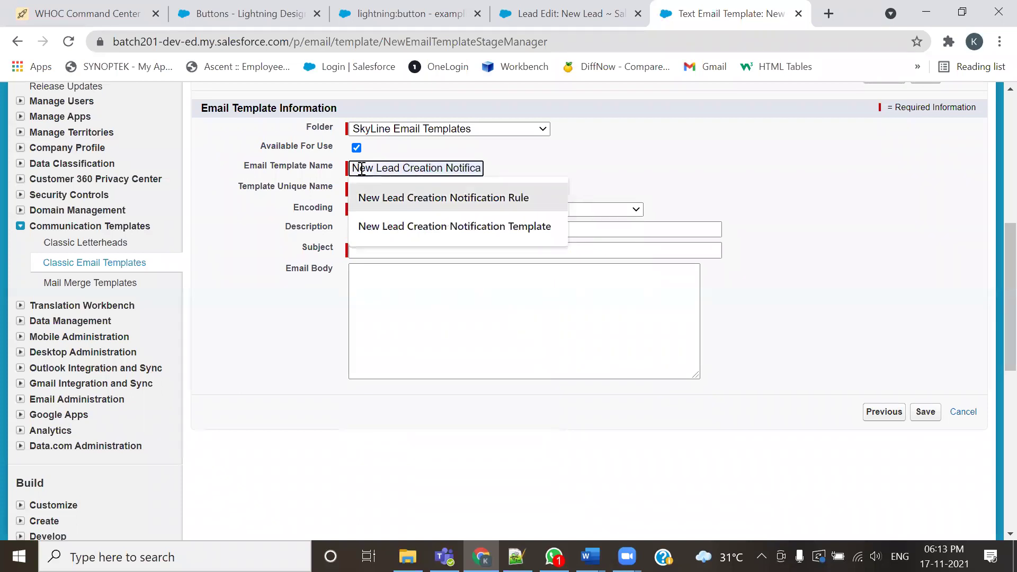
key(Down)
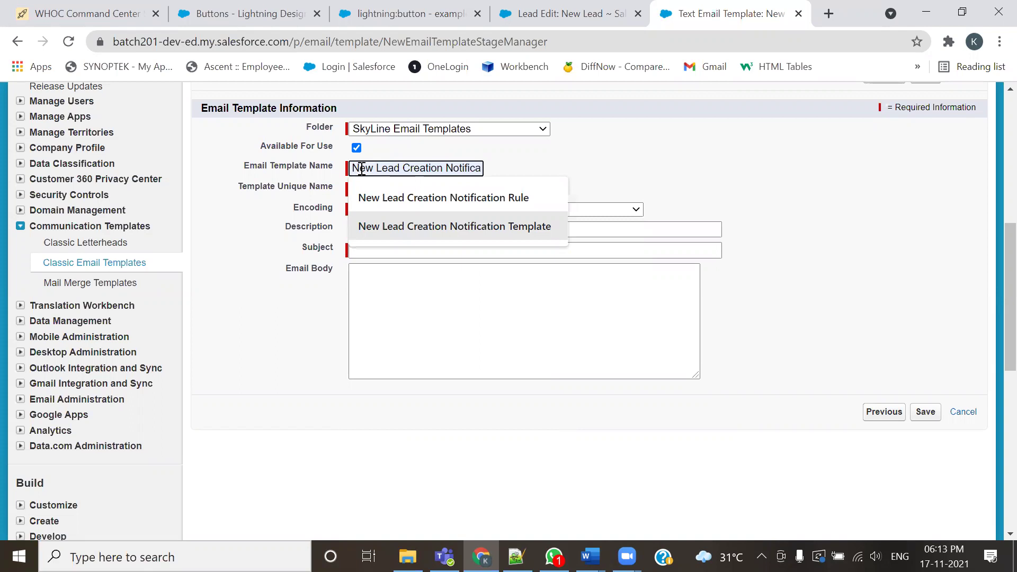
key(Return)
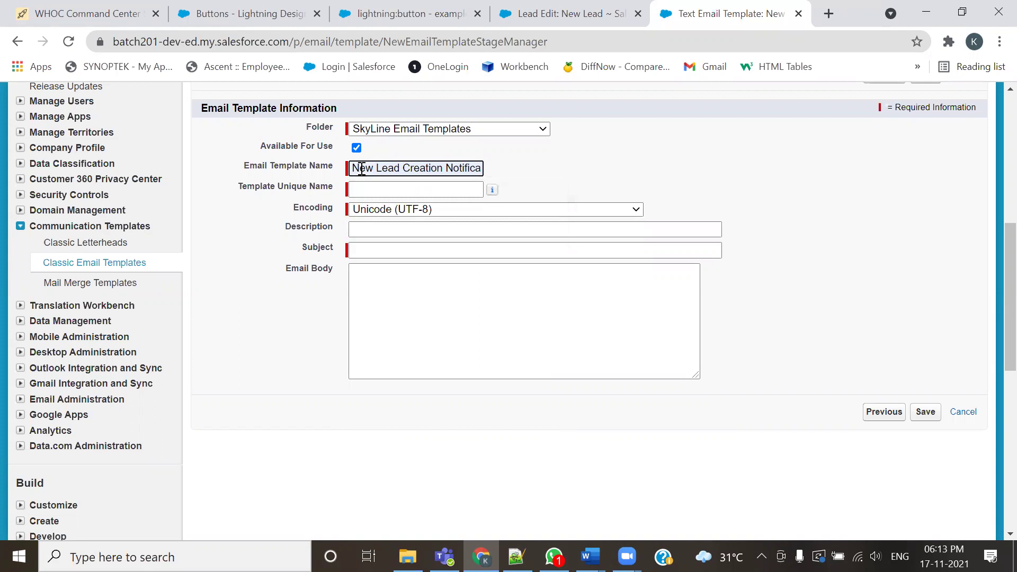
key(ctrl+a)
key(ctrl+c)
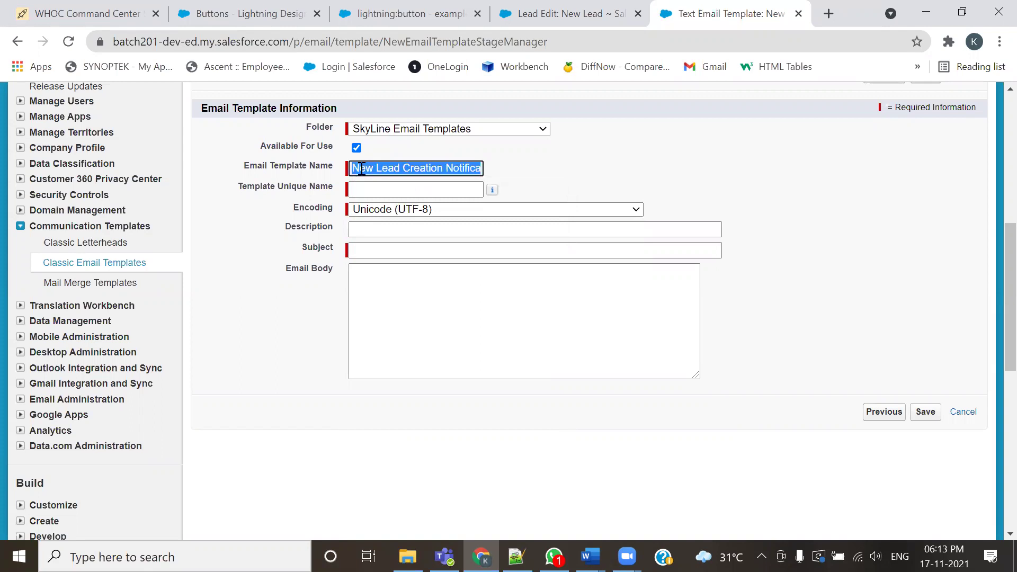
click(372, 190)
text(`)
key(BackSpace)
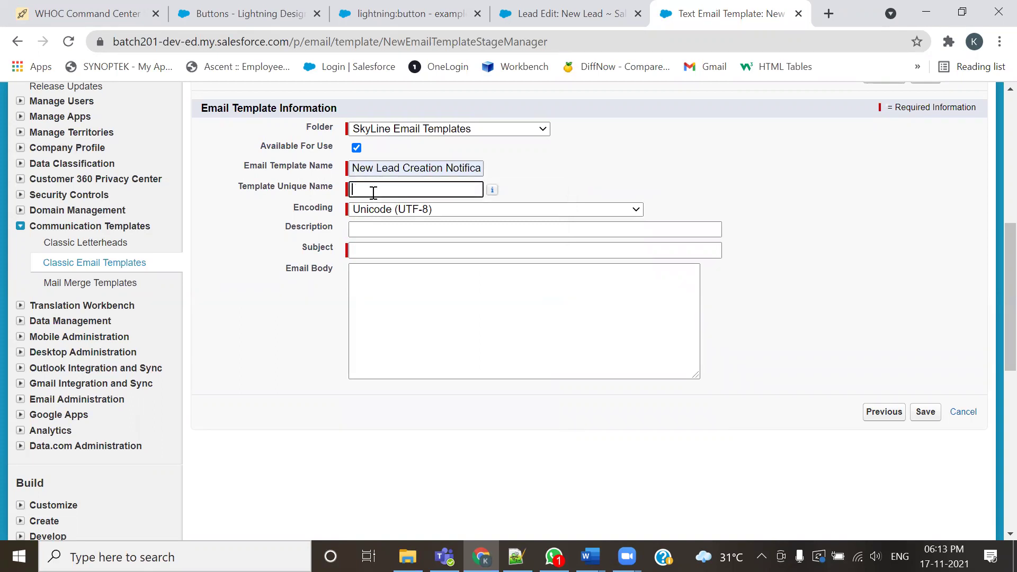
click(397, 170)
key(Tab)
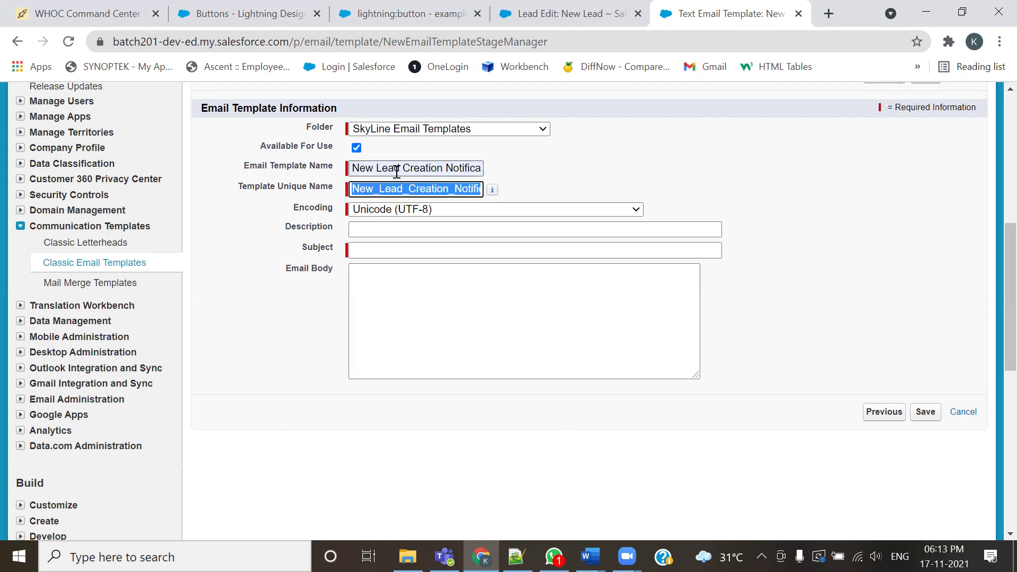
Paste the template name into the Description field
click(405, 229)
key(ctrl+v)
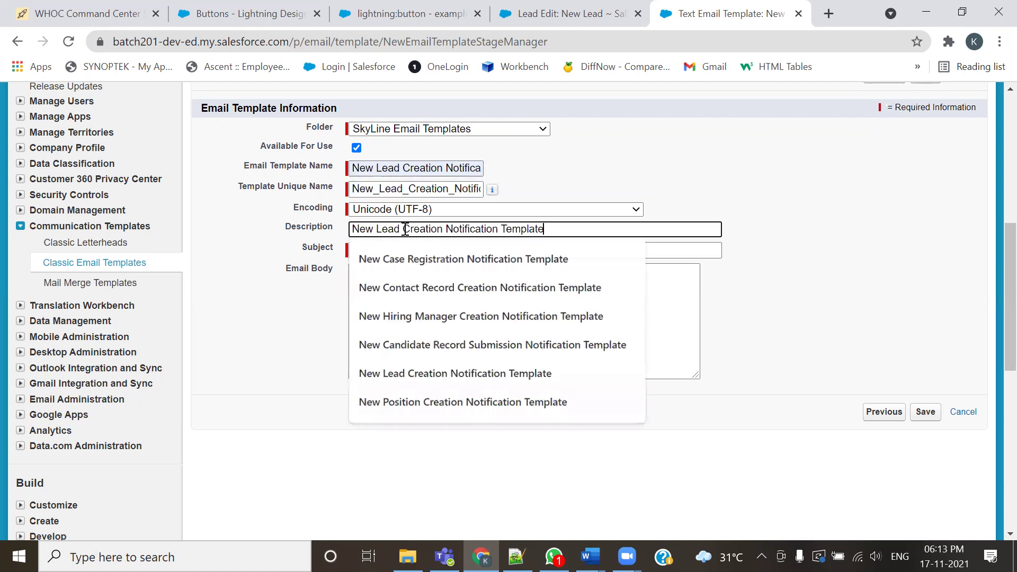
click(434, 250)
Copy the Congratulations subject line from the notes into the template's Subject
key(alt+Tab)
scroll(229, 278, up, 8)
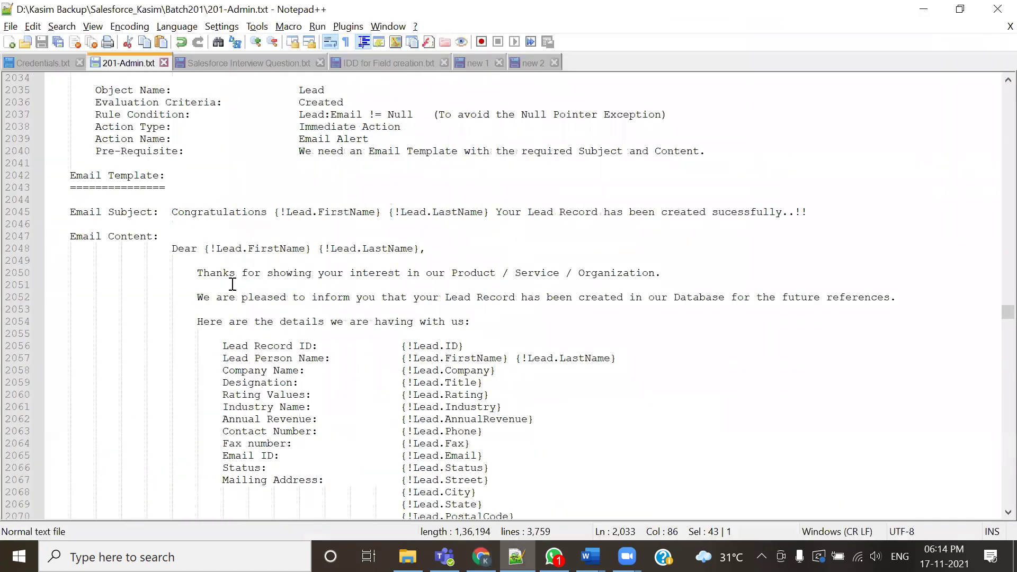
click(174, 211)
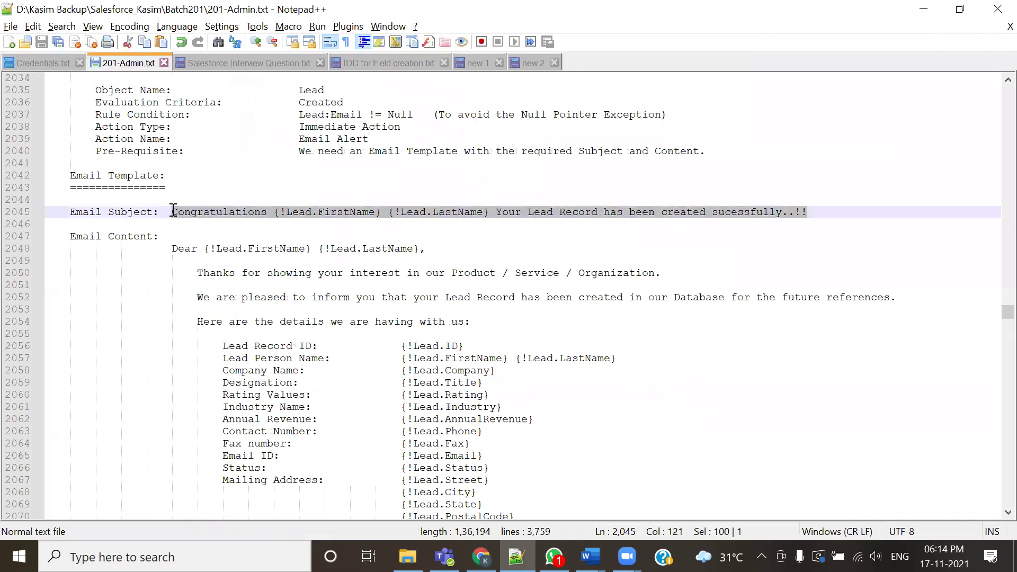
key(alt+Tab)
text(Congratulations {!Lead.FirstName} {!Lead.LastName} Your Lead Record has been created sucessfully..!!)
Copy the email body, through the Talent Acquisition Team signature, from the notes for the template
key(alt+Tab)
drag(172, 245, 417, 174)
scroll(209, 333, down, 2)
scroll(399, 506, down, 8)
scroll(392, 371, down, 4)
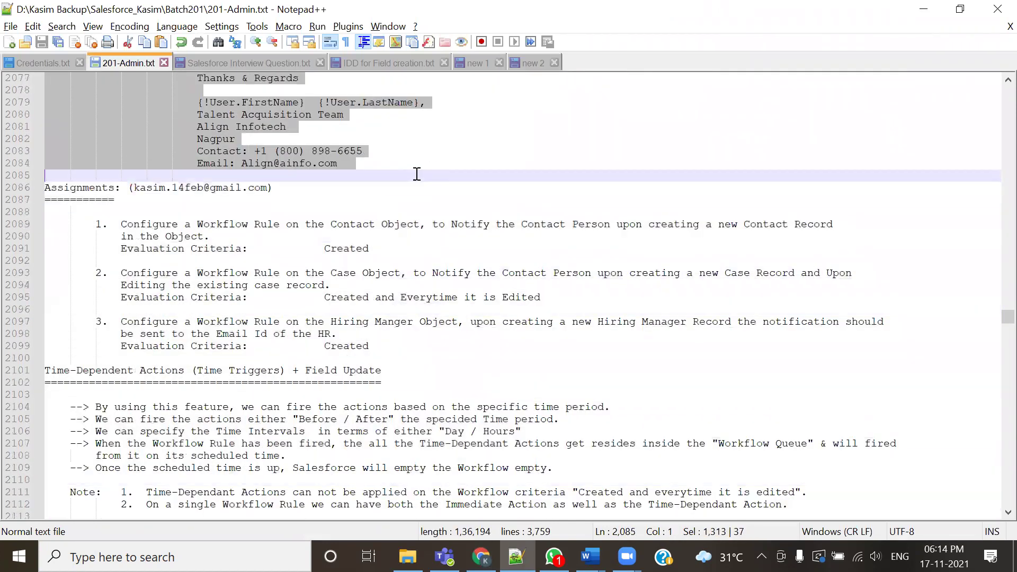
key(ctrl+c)
key(alt+Tab)
click(445, 284)
Paste the Dear {!Lead.FirstName} {!Lead.LastName} body with lead merge fields and enlarge the box
key(ctrl+v)
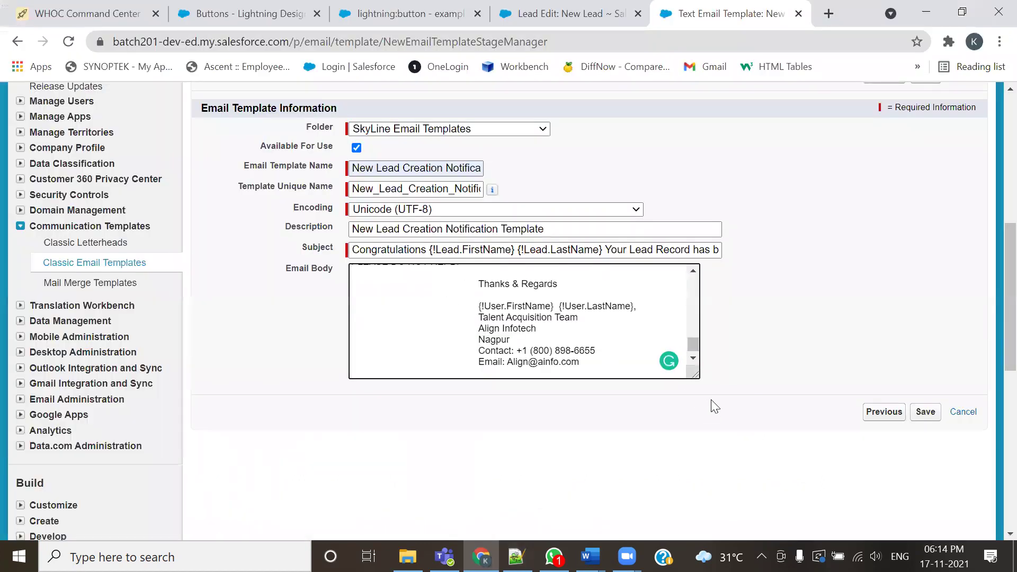
drag(694, 374, 847, 537)
scroll(858, 366, up, 4)
scroll(872, 347, down, 8)
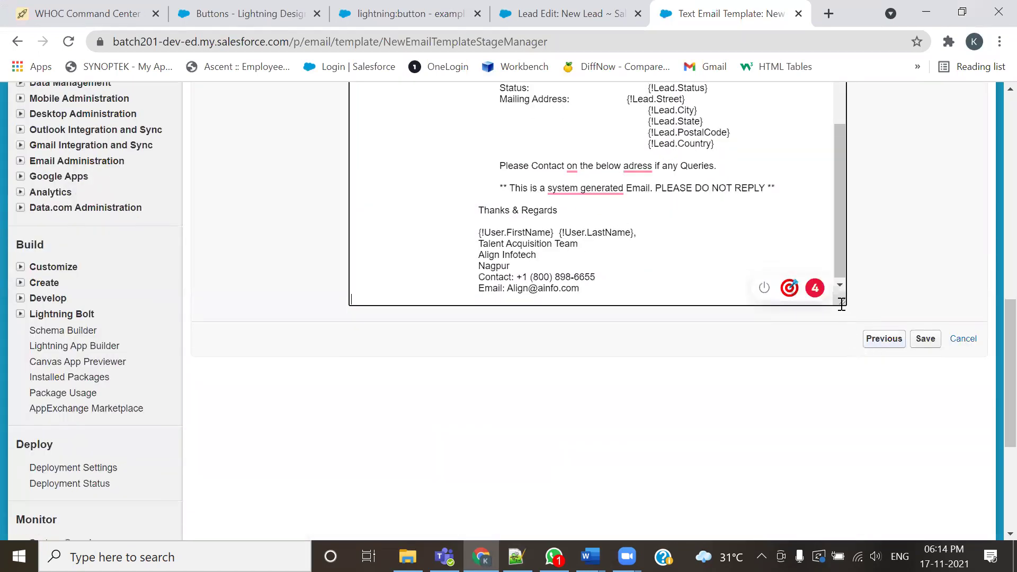
drag(842, 302, 906, 432)
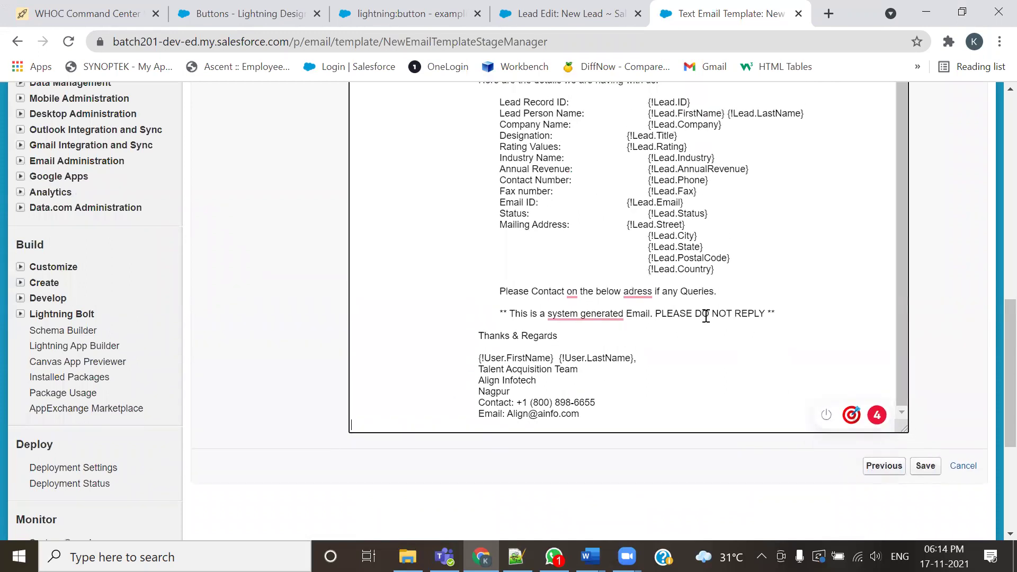
scroll(684, 321, up, 6)
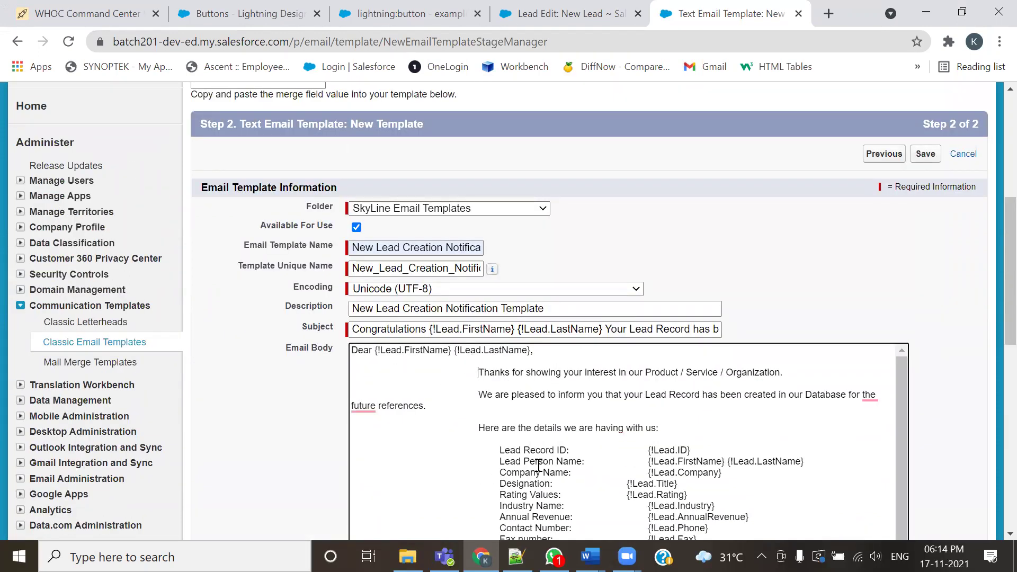
Remove the indents before the thanks and 'We are pleased' lines; accept the 'for future references' fix
key(BackSpace)
key(BackSpace)
key(BackSpace)
key(BackSpace)
key(BackSpace)
key(BackSpace)
key(BackSpace)
key(BackSpace)
key(BackSpace)
key(BackSpace)
key(BackSpace)
key(BackSpace)
key(BackSpace)
key(BackSpace)
key(BackSpace)
key(BackSpace)
key(BackSpace)
key(BackSpace)
key(BackSpace)
key(BackSpace)
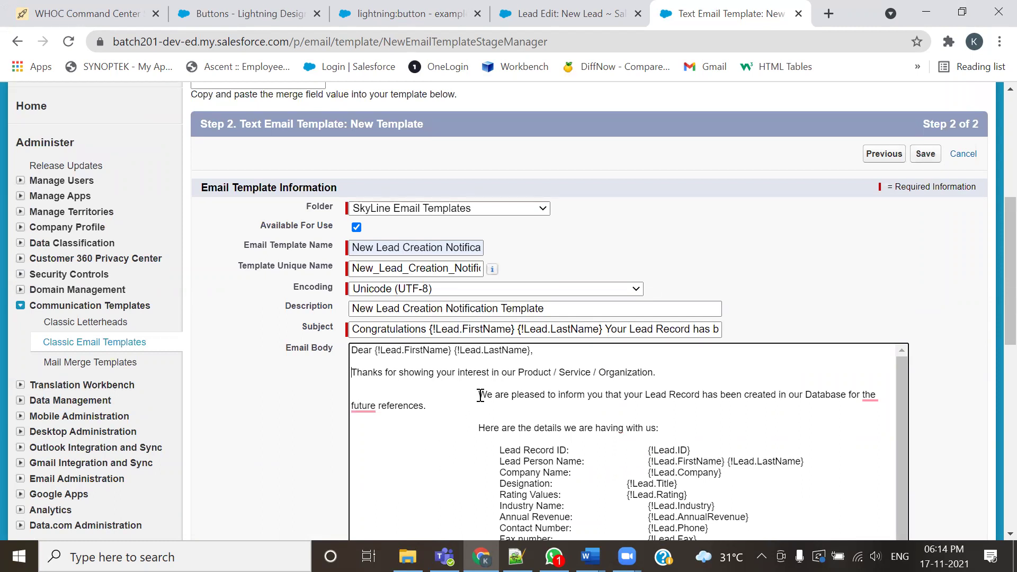
key(BackSpace)
key(BackSpace)
key(BackSpace)
key(BackSpace)
key(BackSpace)
key(BackSpace)
key(BackSpace)
key(BackSpace)
key(BackSpace)
key(BackSpace)
key(BackSpace)
key(BackSpace)
key(BackSpace)
key(BackSpace)
key(BackSpace)
key(BackSpace)
key(BackSpace)
key(BackSpace)
key(BackSpace)
key(BackSpace)
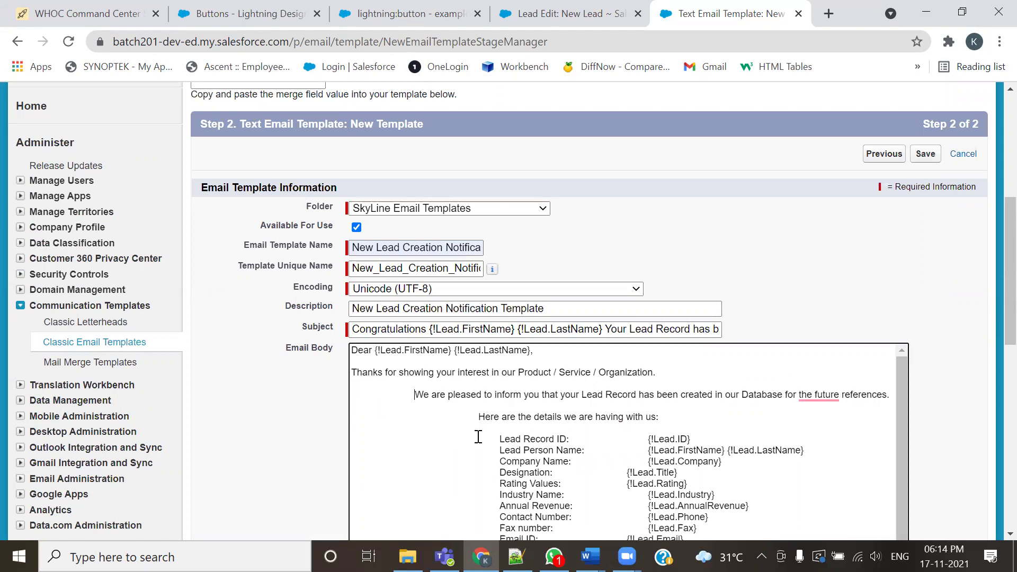
key(BackSpace)
key(BackSpace)
key(BackSpace)
key(BackSpace)
key(BackSpace)
key(BackSpace)
key(BackSpace)
key(BackSpace)
key(BackSpace)
key(BackSpace)
key(BackSpace)
key(BackSpace)
key(BackSpace)
key(BackSpace)
key(BackSpace)
key(BackSpace)
key(BackSpace)
key(BackSpace)
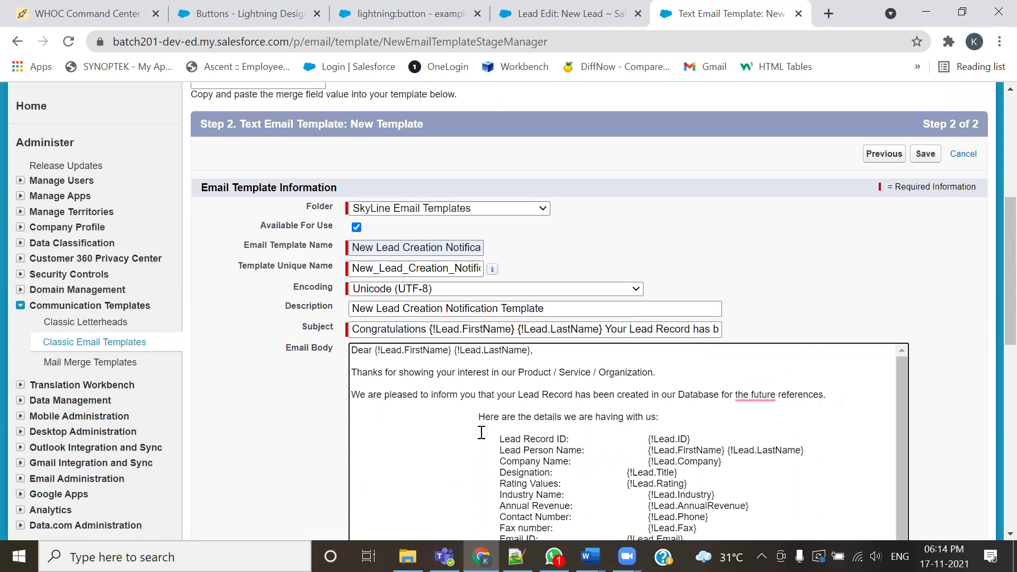
mouse_move(768, 395)
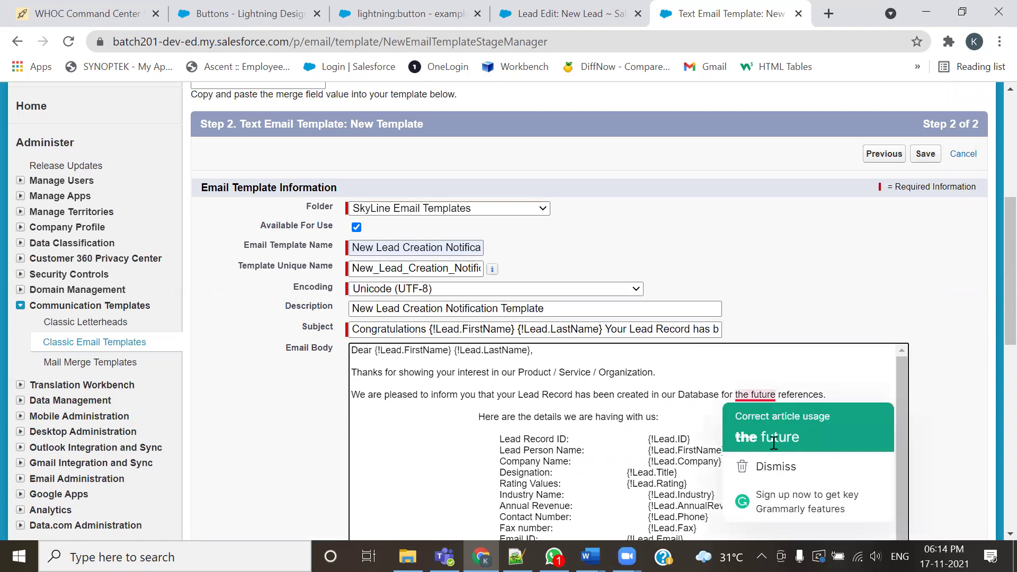
click(768, 434)
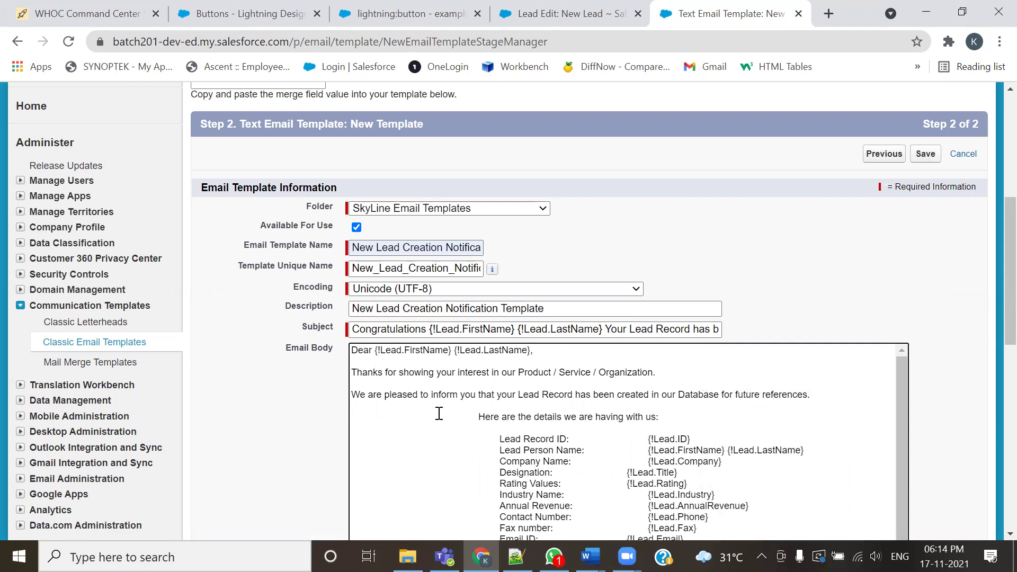
Left-align the 'Here are the details we are having with us:' line
key(BackSpace)
key(BackSpace)
key(BackSpace)
key(BackSpace)
key(BackSpace)
key(BackSpace)
key(BackSpace)
key(BackSpace)
key(BackSpace)
key(BackSpace)
key(BackSpace)
key(BackSpace)
key(BackSpace)
key(BackSpace)
key(BackSpace)
key(BackSpace)
key(BackSpace)
key(BackSpace)
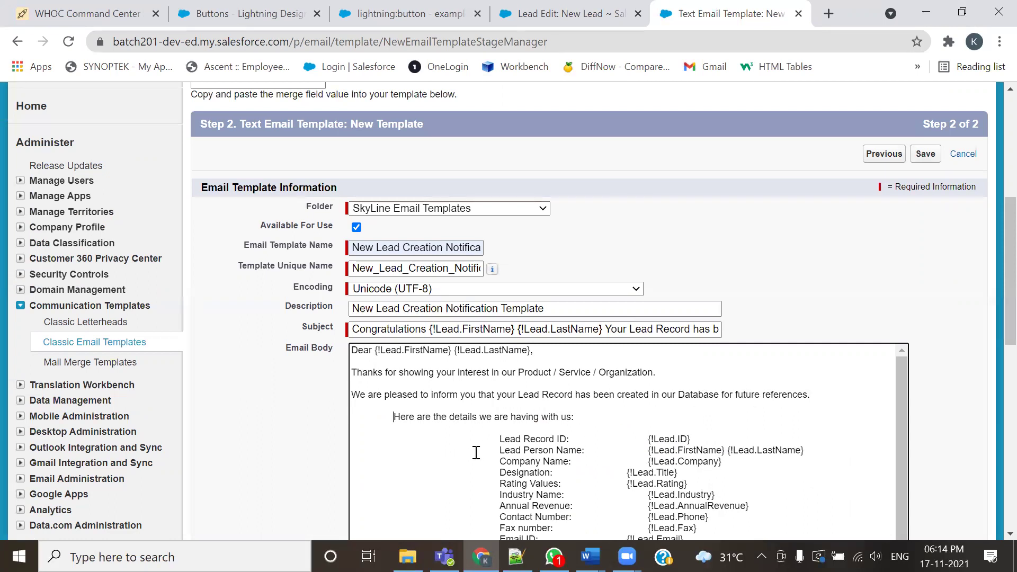
scroll(479, 448, down, 4)
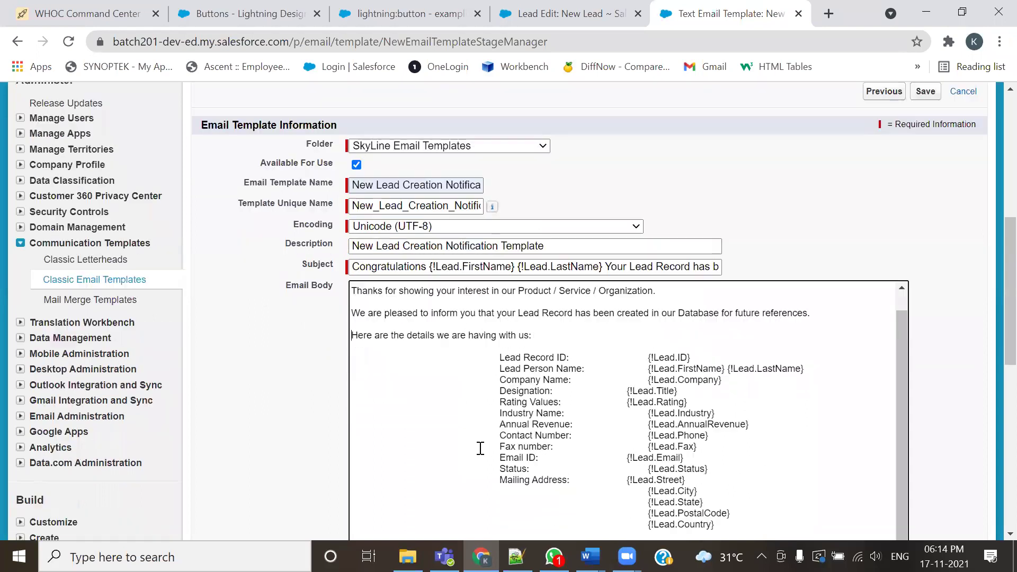
scroll(491, 402, down, 3)
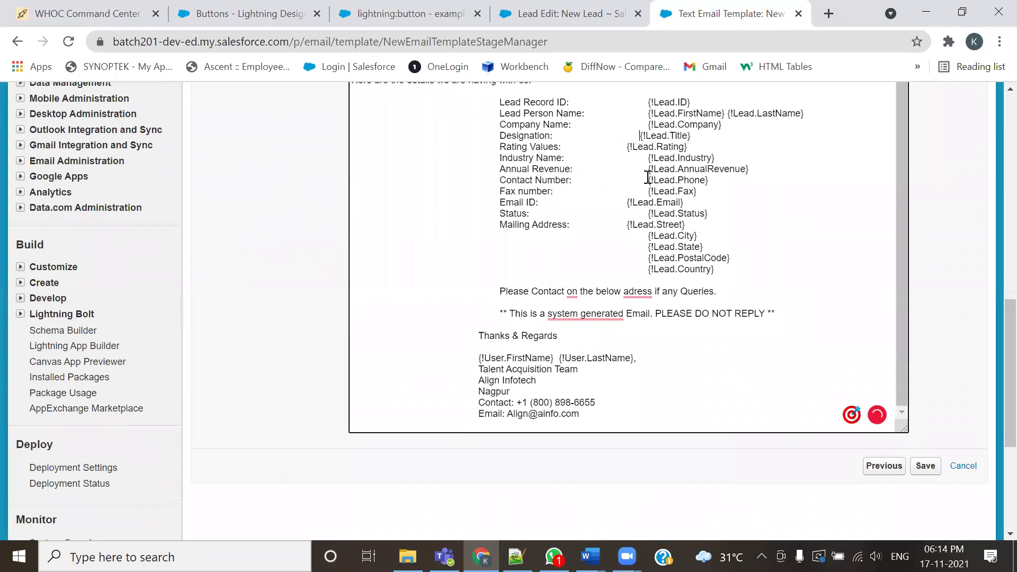
Align {!Lead.Rating} and {!Lead.Street}, left-align Please Contact and the notice line, and fix 'adress' to 'address'
click(627, 146)
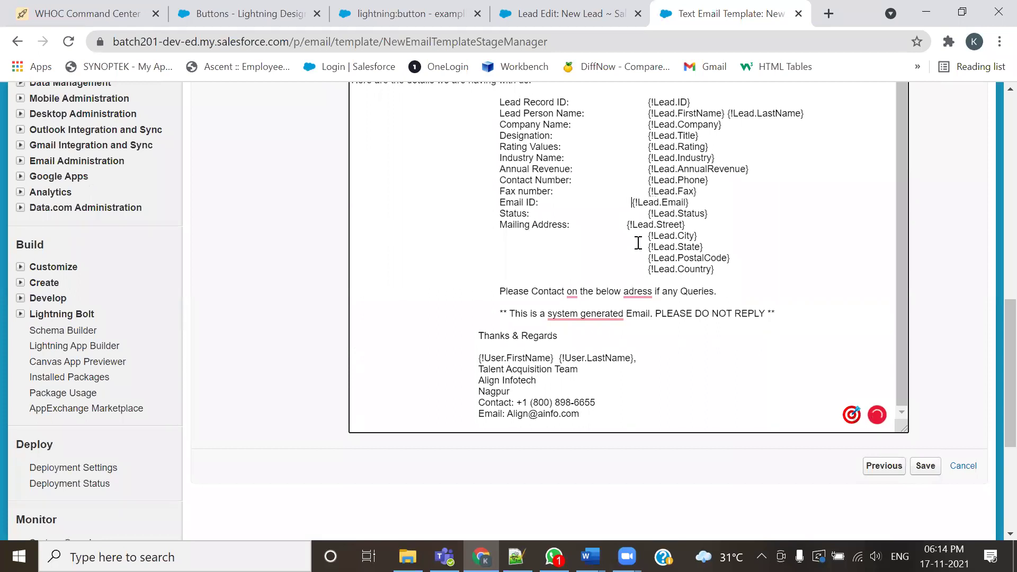
click(626, 226)
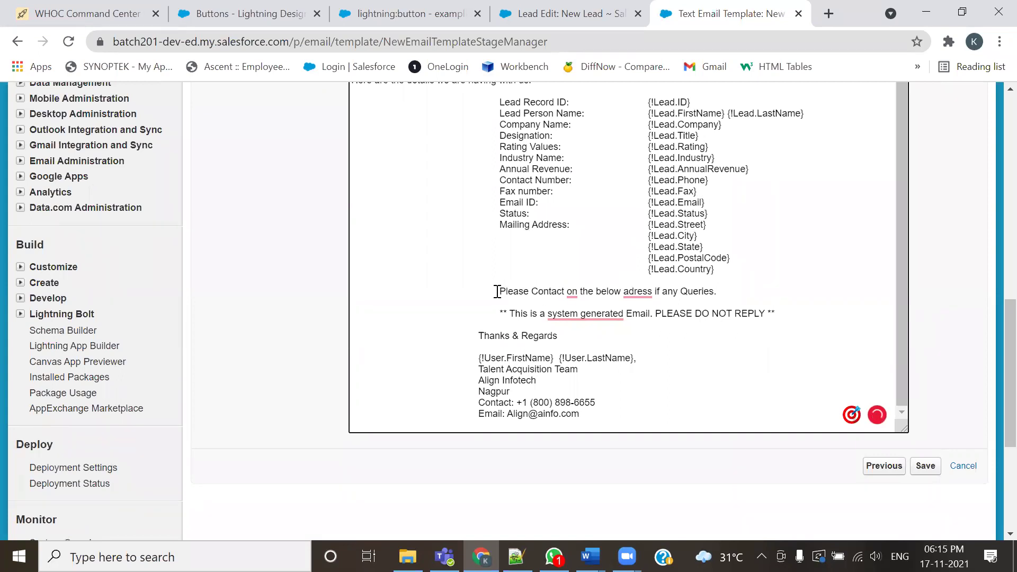
key(BackSpace)
key(BackSpace)
key(BackSpace)
key(BackSpace)
key(BackSpace)
key(BackSpace)
key(BackSpace)
key(BackSpace)
key(BackSpace)
key(BackSpace)
key(BackSpace)
key(BackSpace)
key(BackSpace)
key(BackSpace)
key(BackSpace)
key(BackSpace)
key(BackSpace)
key(BackSpace)
key(BackSpace)
key(BackSpace)
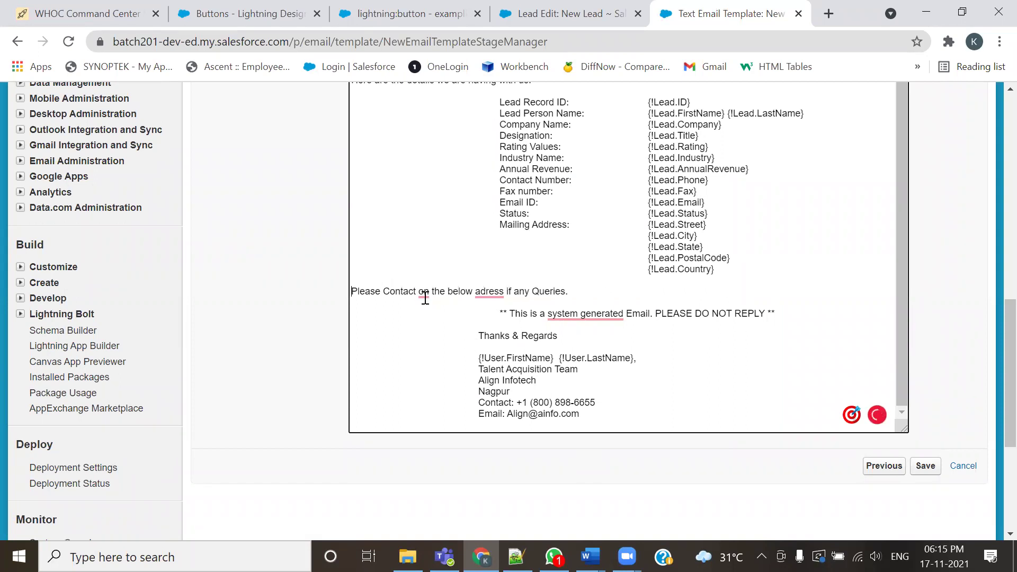
mouse_move(425, 297)
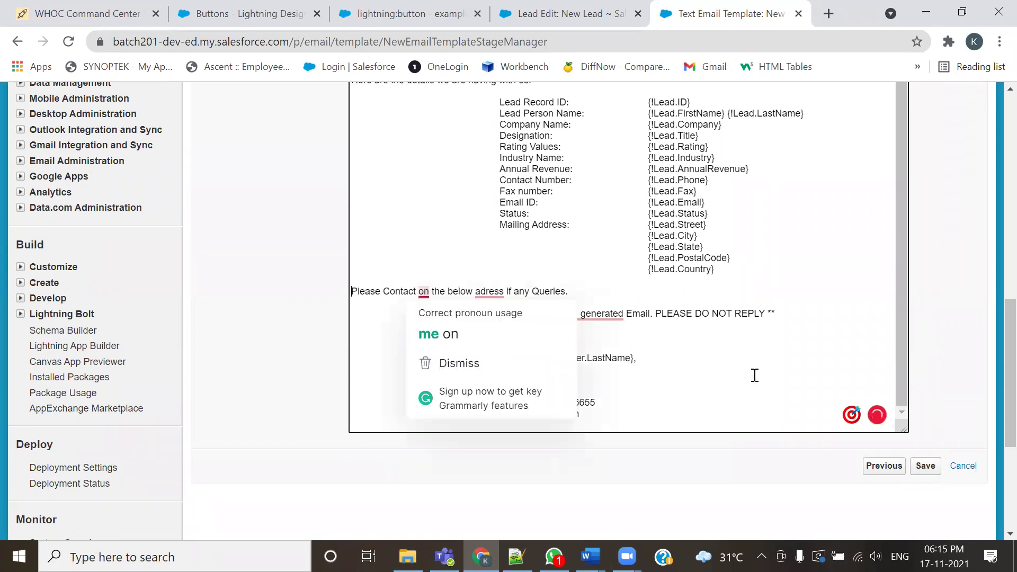
mouse_move(487, 291)
click(501, 318)
key(BackSpace)
key(BackSpace)
key(BackSpace)
key(BackSpace)
key(BackSpace)
key(BackSpace)
key(BackSpace)
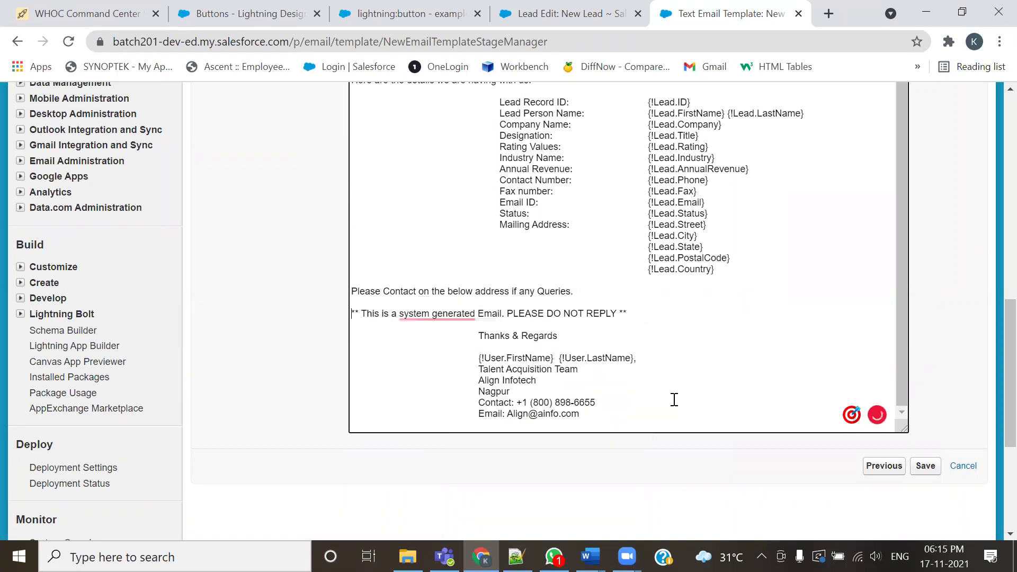
Hyphenate 'system-generated' and left-align Thanks & Regards, the sender name and Talent Acquisition Team
mouse_move(449, 316)
click(459, 357)
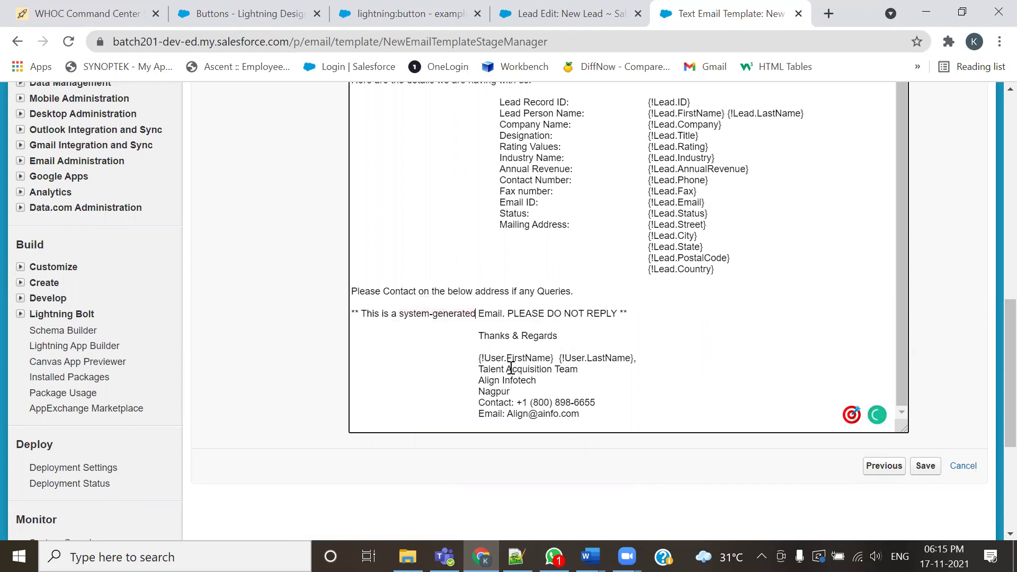
key(BackSpace)
key(BackSpace)
key(BackSpace)
key(BackSpace)
key(BackSpace)
key(BackSpace)
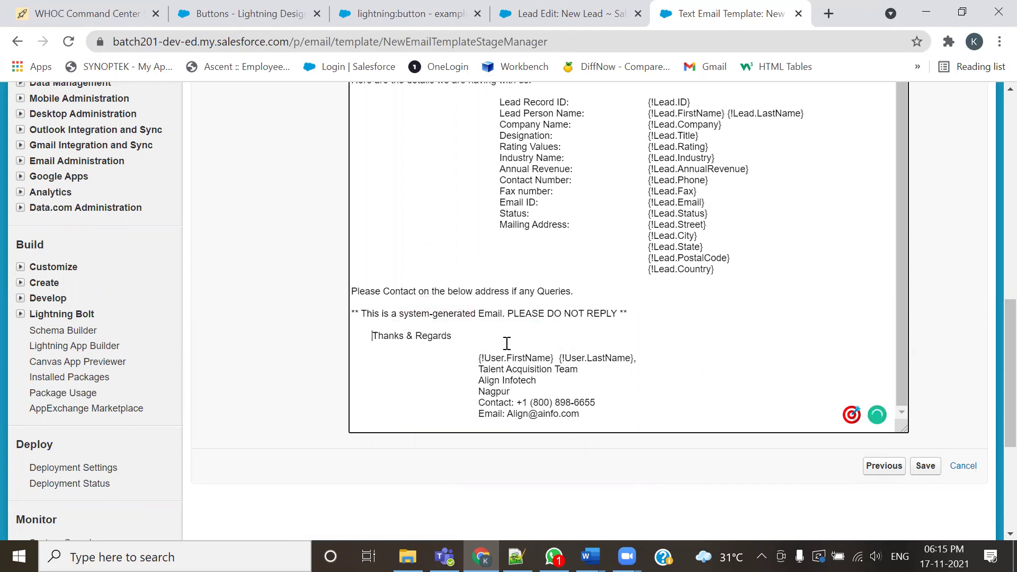
key(BackSpace)
key(BackSpace)
key(BackSpace)
key(BackSpace)
key(BackSpace)
key(BackSpace)
key(BackSpace)
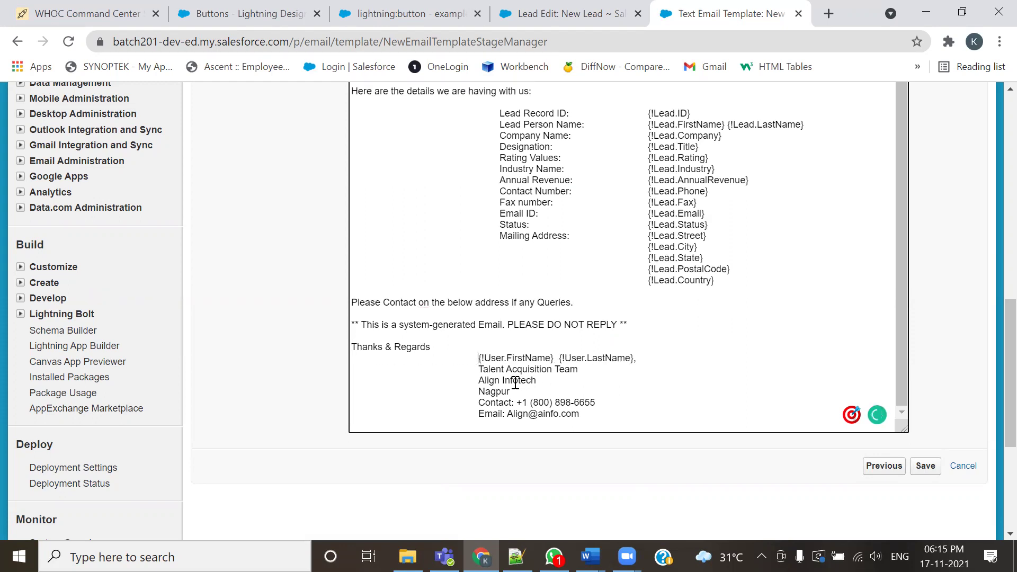
key(BackSpace)
key(BackSpace)
key(BackSpace)
key(BackSpace)
key(BackSpace)
key(BackSpace)
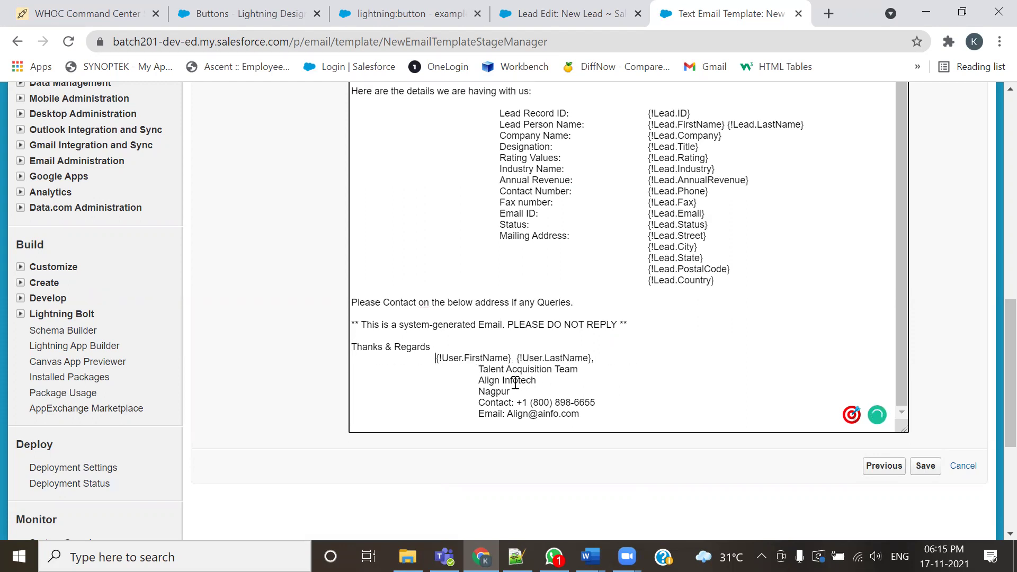
key(BackSpace)
key(BackSpace)
key(BackSpace)
key(BackSpace)
key(BackSpace)
key(BackSpace)
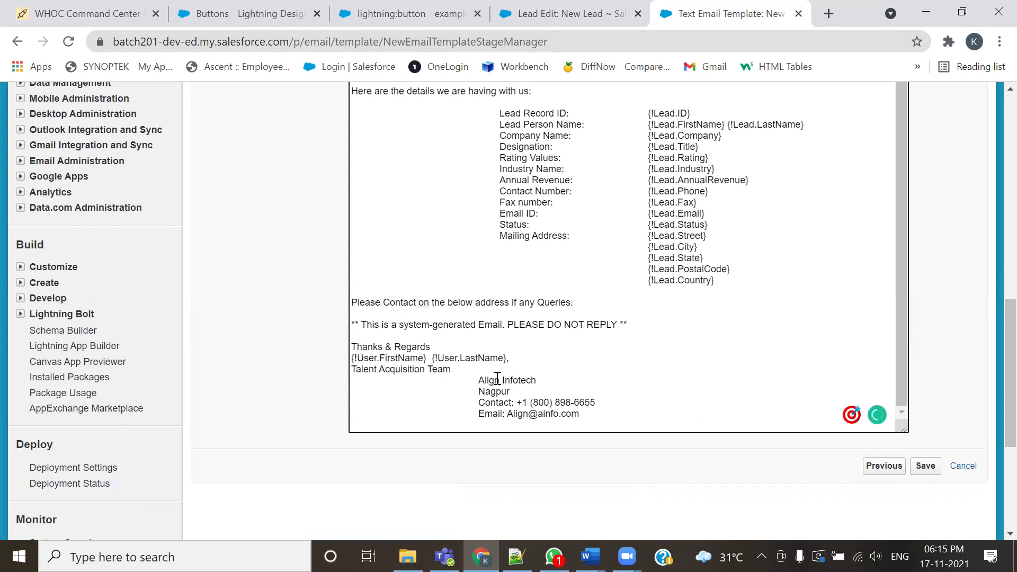
Delete the Align Infotech line and left-align the Nagpur, Contact and Email lines
drag(478, 381, 530, 383)
key(BackSpace)
key(Delete)
key(BackSpace)
key(BackSpace)
key(BackSpace)
key(BackSpace)
key(BackSpace)
key(BackSpace)
key(BackSpace)
key(BackSpace)
key(BackSpace)
key(BackSpace)
key(BackSpace)
key(BackSpace)
key(BackSpace)
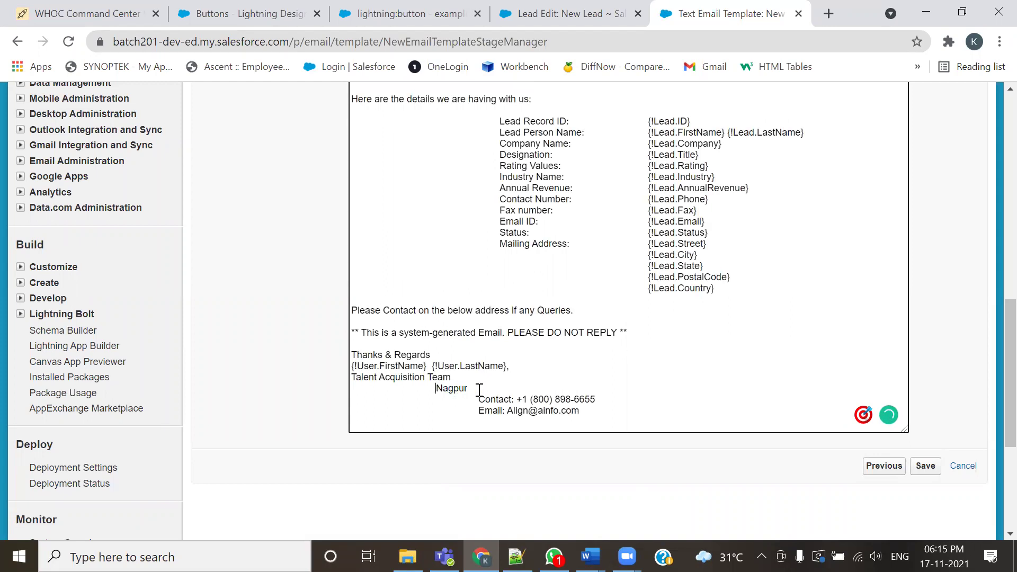
click(477, 399)
key(BackSpace)
key(BackSpace)
key(BackSpace)
key(BackSpace)
key(BackSpace)
key(BackSpace)
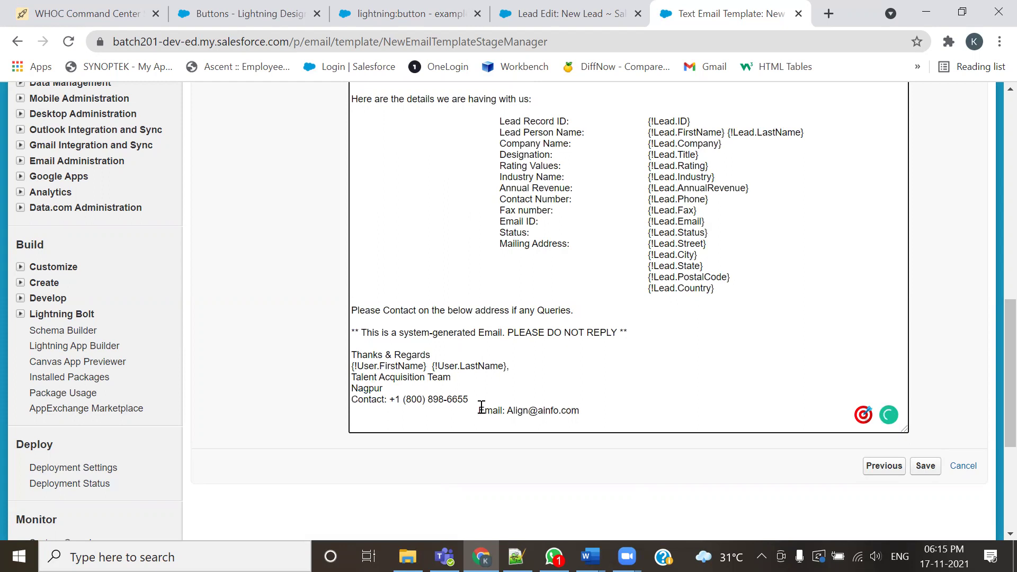
key(BackSpace)
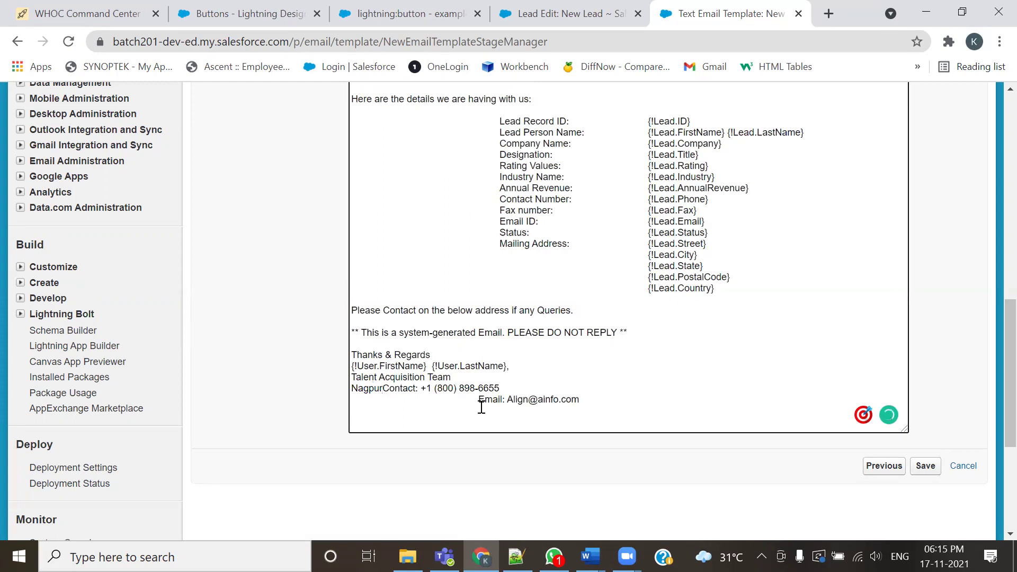
key(Return)
key(BackSpace)
key(BackSpace)
key(BackSpace)
key(BackSpace)
key(BackSpace)
key(BackSpace)
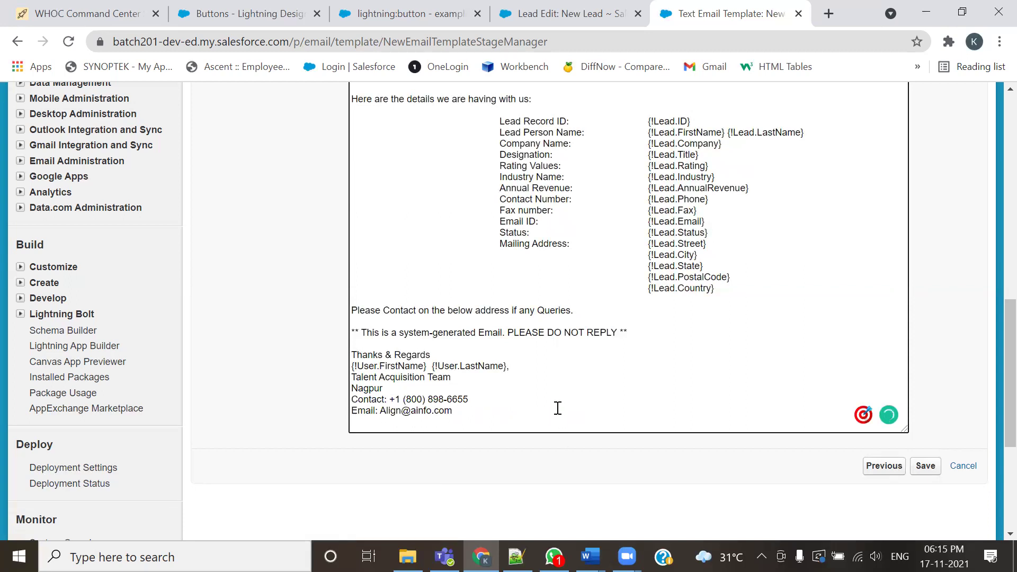
scroll(559, 396, up, 2)
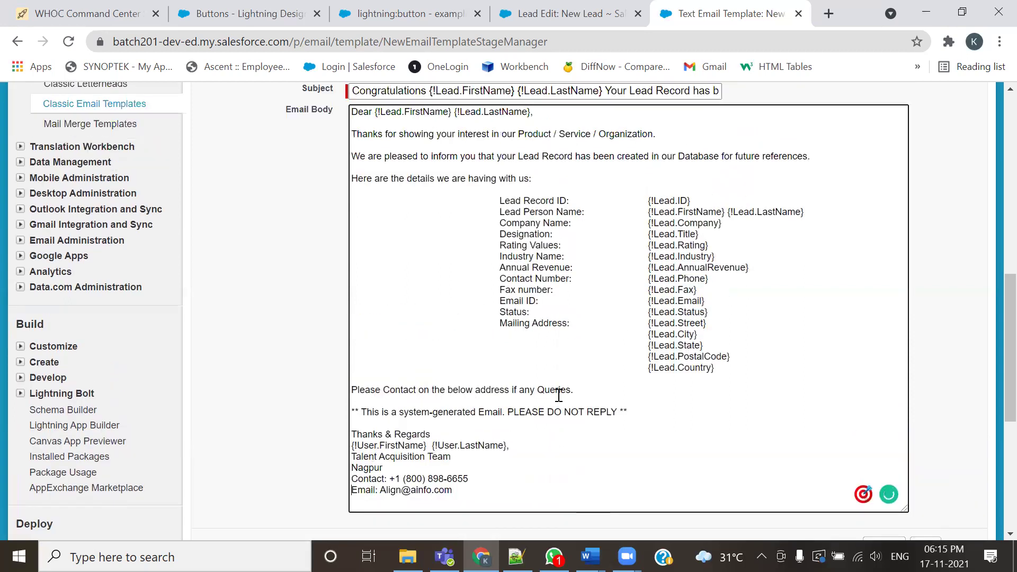
Copy the whole email body over the old email notes in 201-Admin.txt, then return to Chrome
key(ctrl+a)
key(ctrl+c)
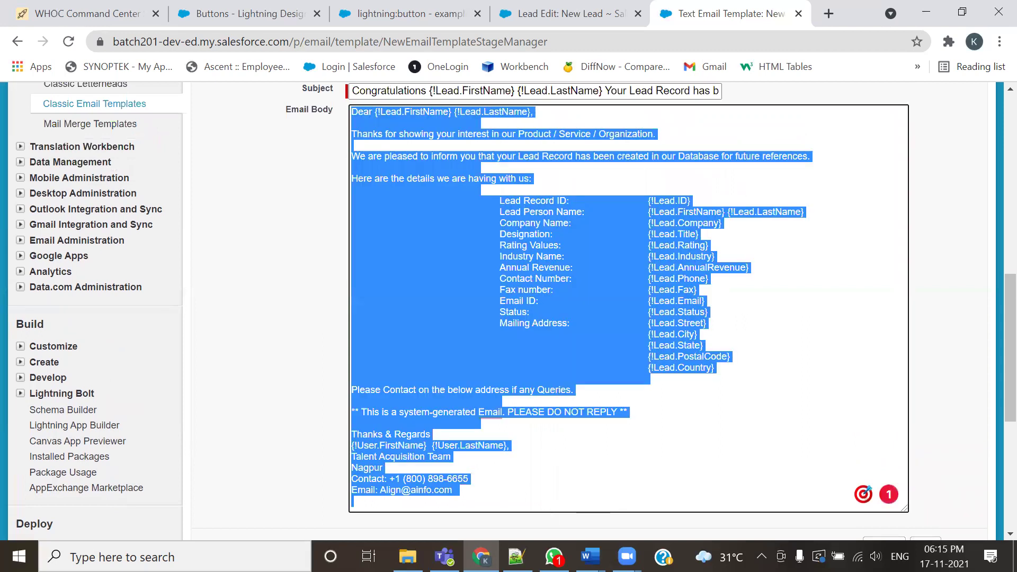
key(alt+Tab)
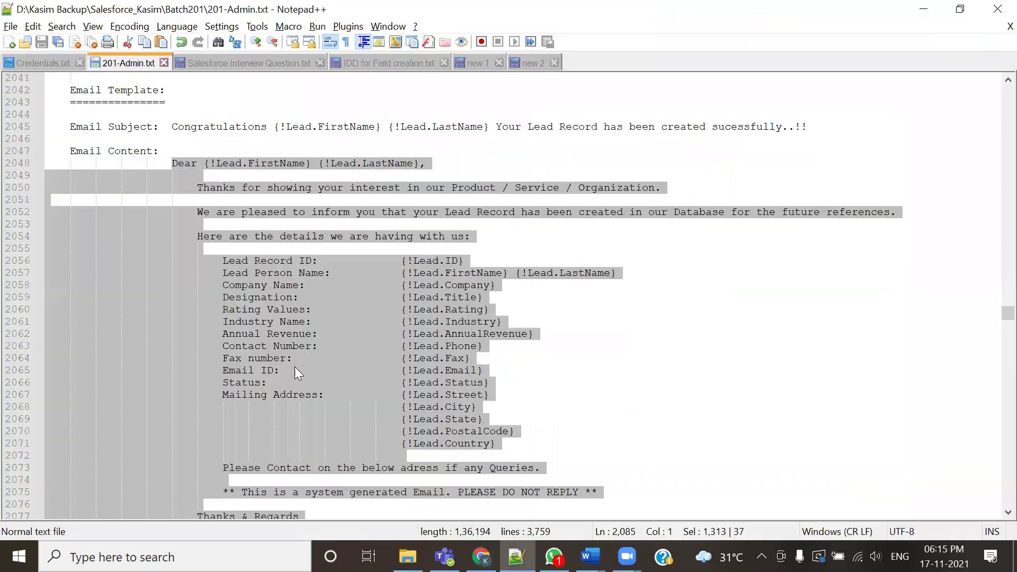
key(ctrl+v)
scroll(352, 375, up, 3)
scroll(352, 376, down, 1)
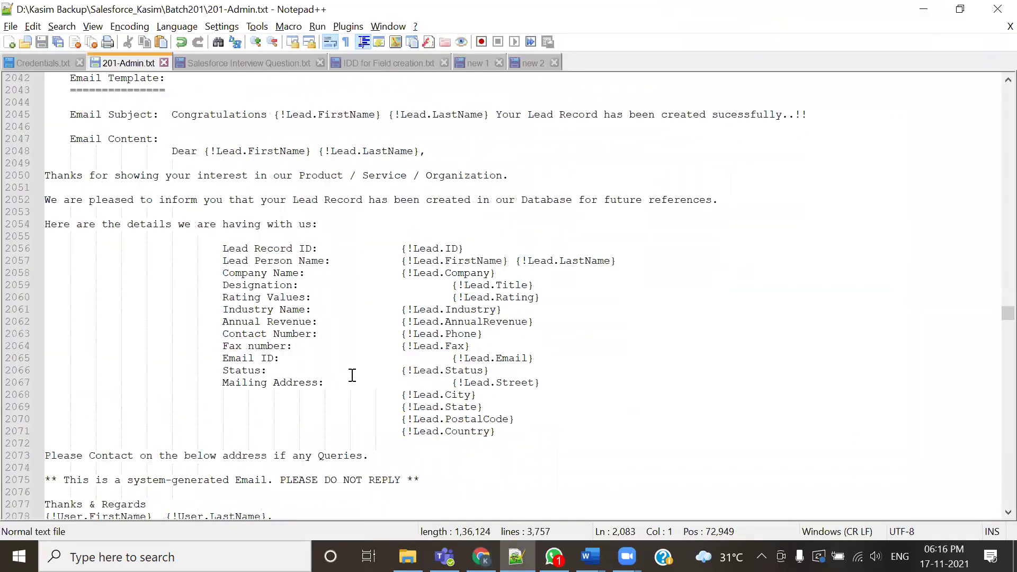
key(alt+Tab)
click(826, 391)
Save the edited New Lead Creation Notification Template
scroll(826, 390, up, 4)
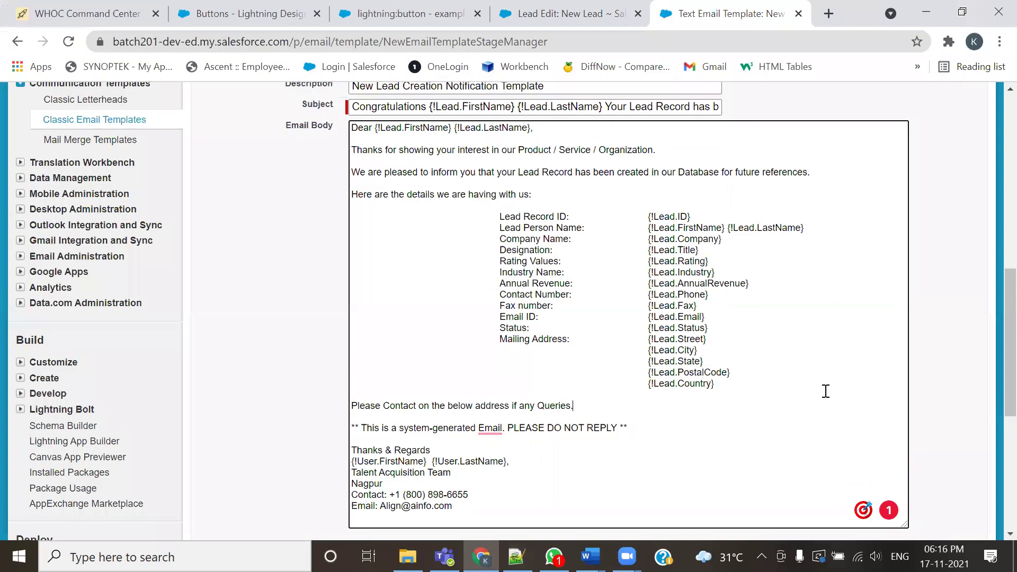
scroll(827, 397, down, 1)
click(925, 154)
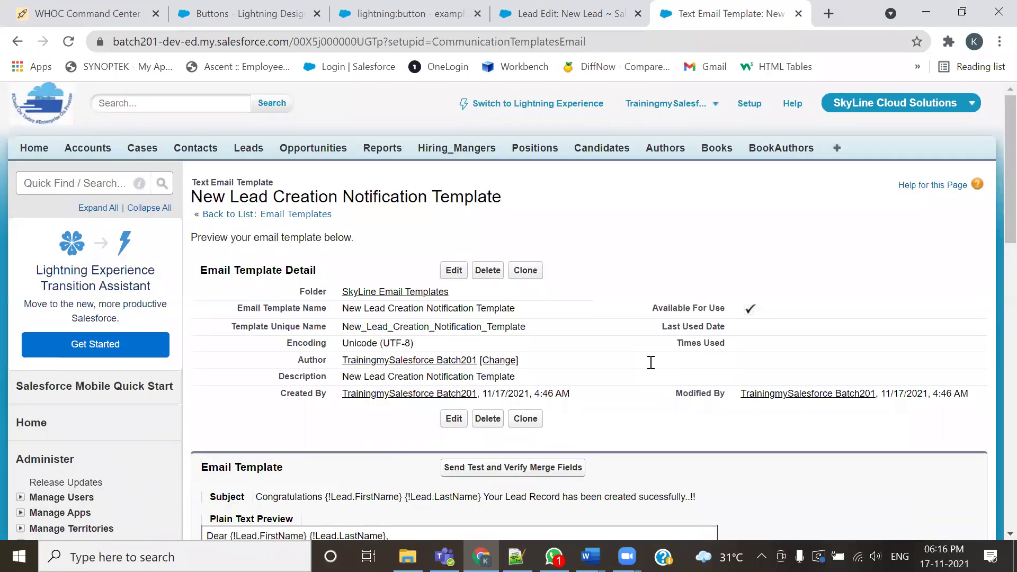
Review the saved template page, then return to the 'Lead Edit: New Lead' tab
scroll(651, 362, down, 3)
scroll(651, 362, up, 1)
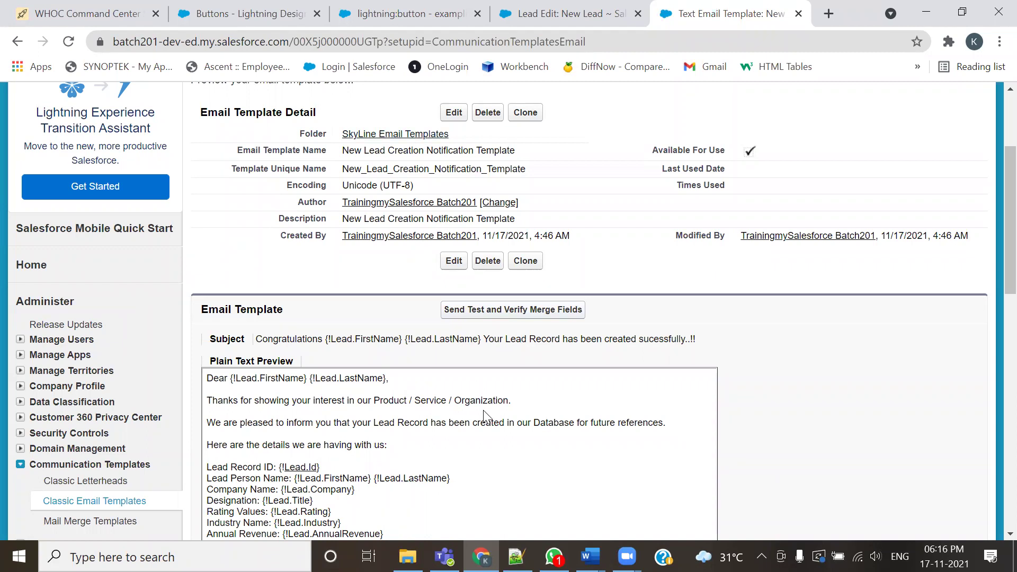
scroll(439, 416, down, 2)
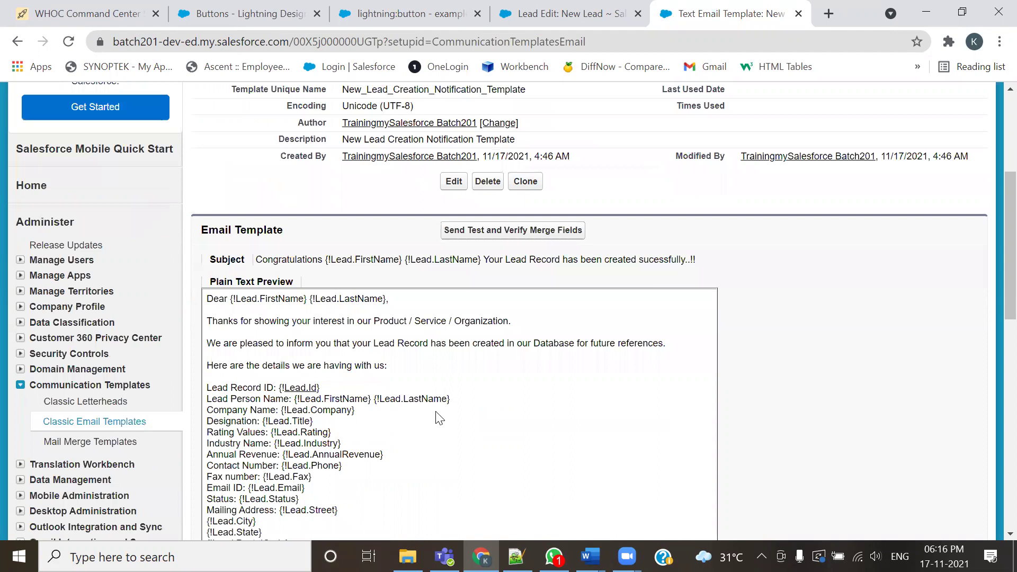
scroll(392, 432, up, 5)
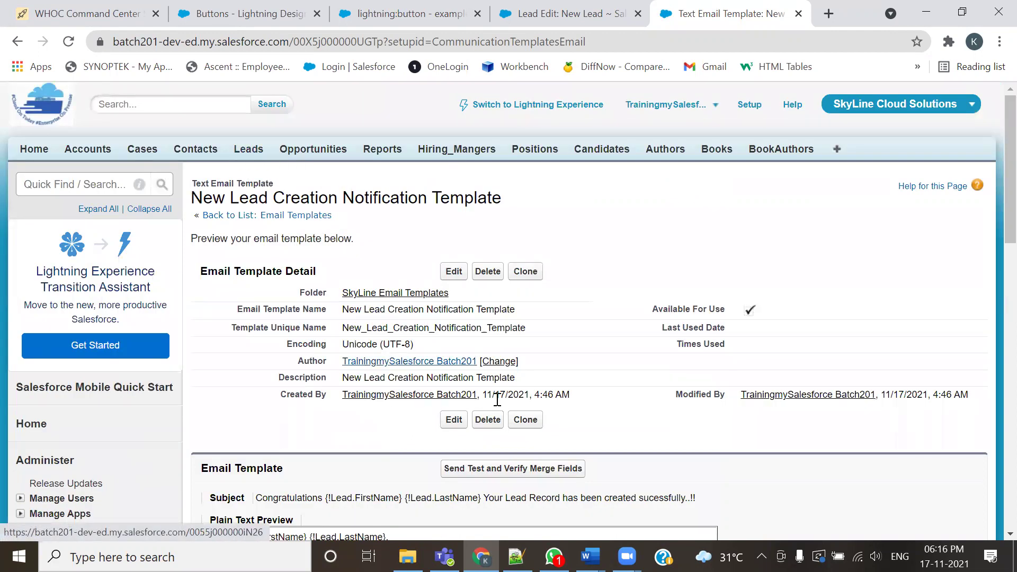
scroll(524, 313, down, 5)
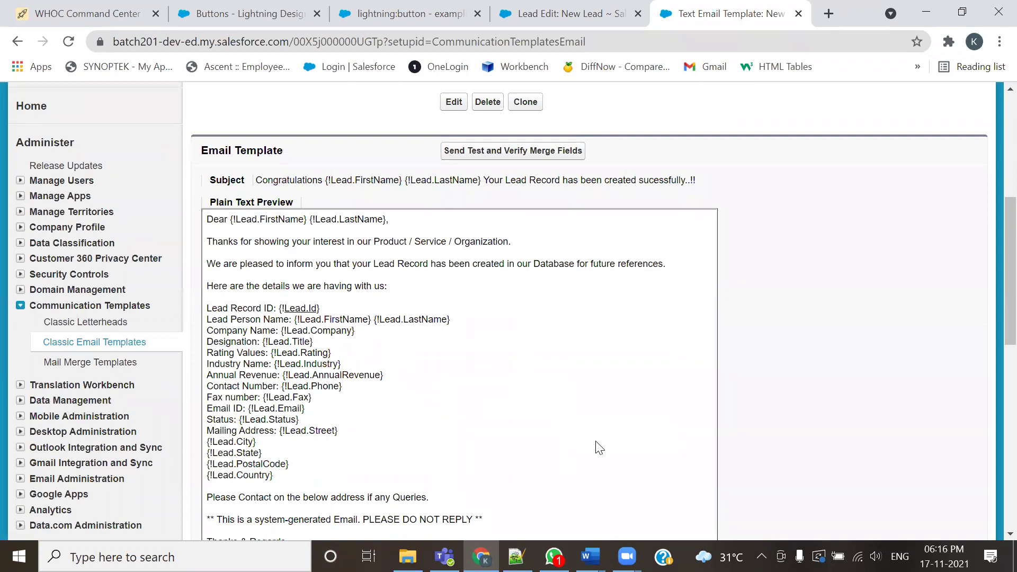
scroll(529, 450, down, 2)
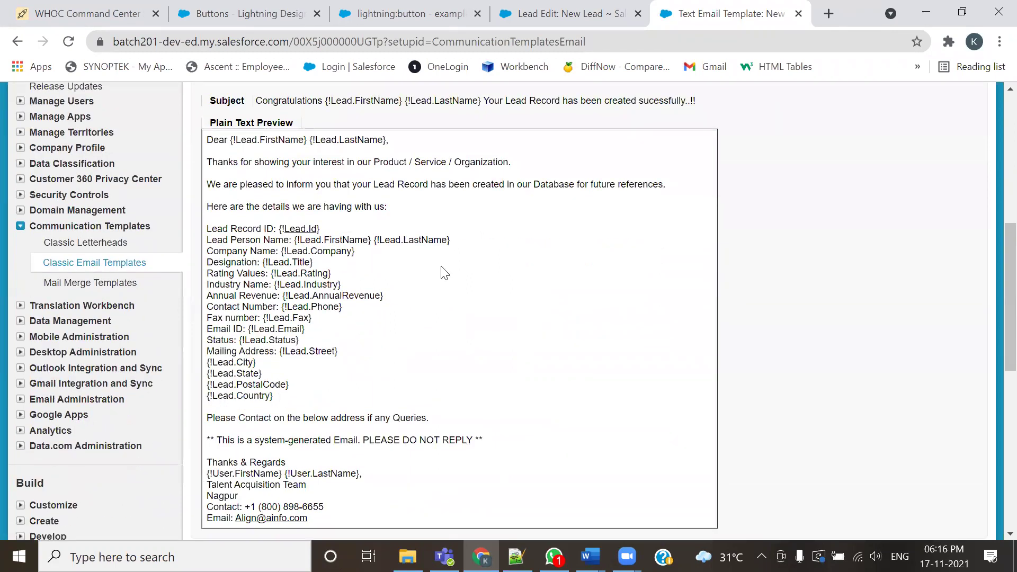
scroll(445, 274, up, 4)
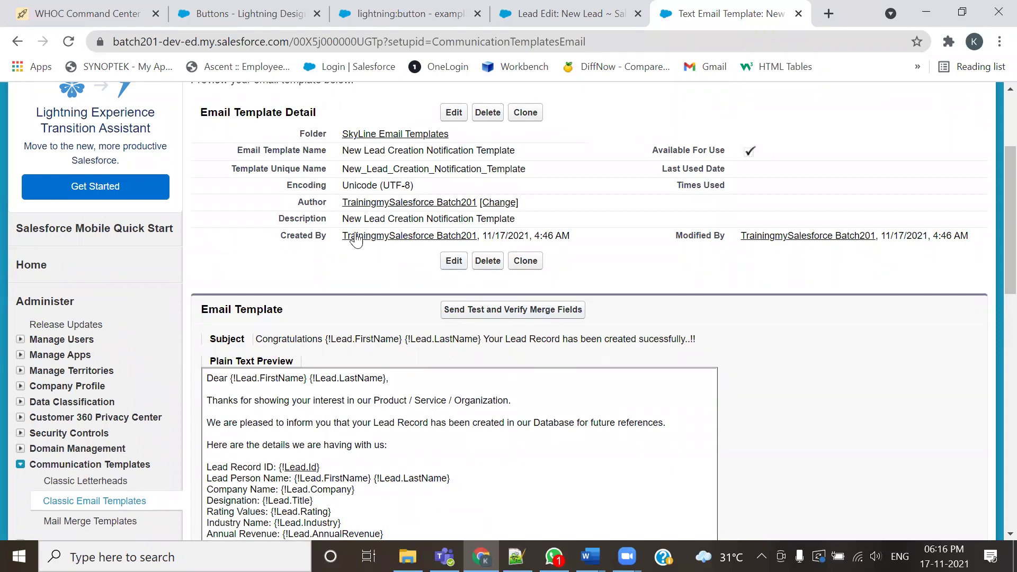
drag(348, 150, 548, 159)
scroll(466, 353, down, 3)
scroll(466, 354, down, 2)
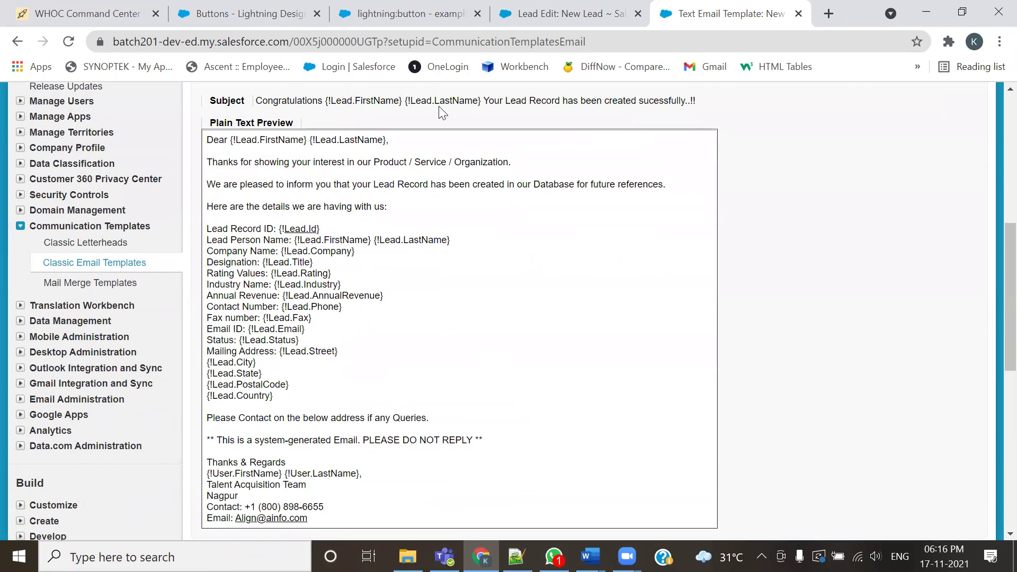
scroll(341, 204, up, 5)
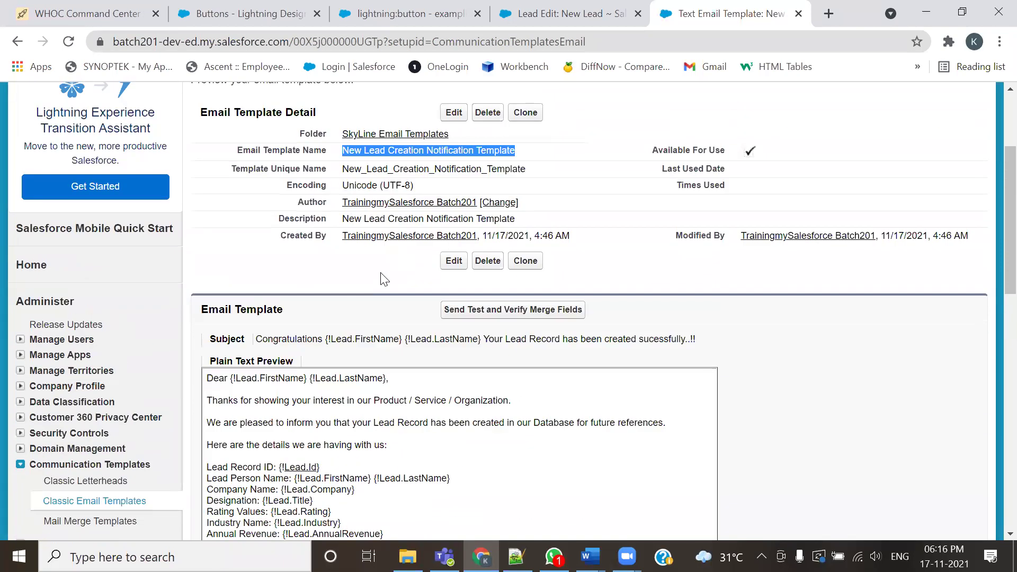
scroll(547, 334, up, 3)
click(567, 13)
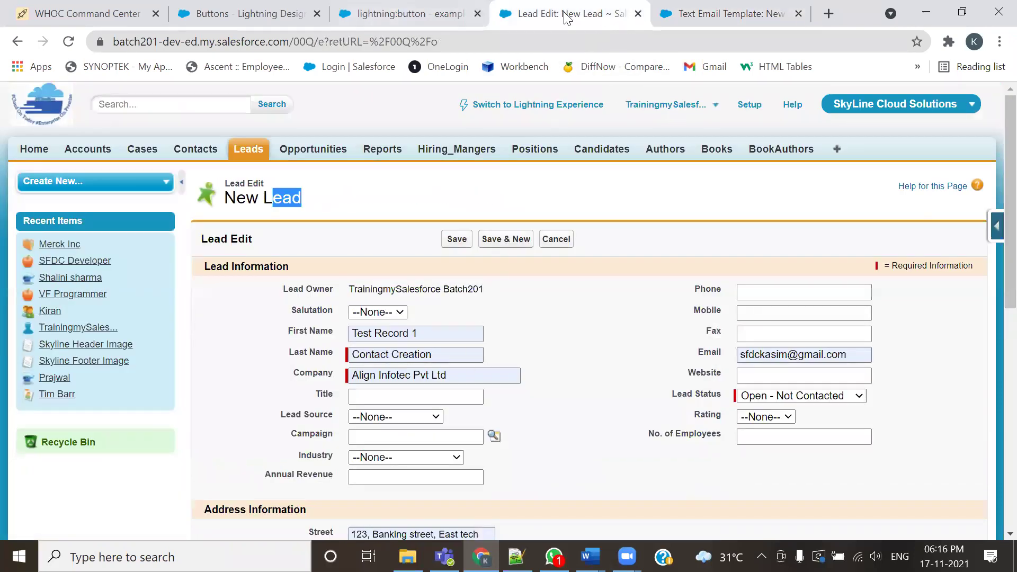
Check the Workflow Rules navigation path in the Notepad++ setup notes
click(416, 7)
key(ctrl+Tab)
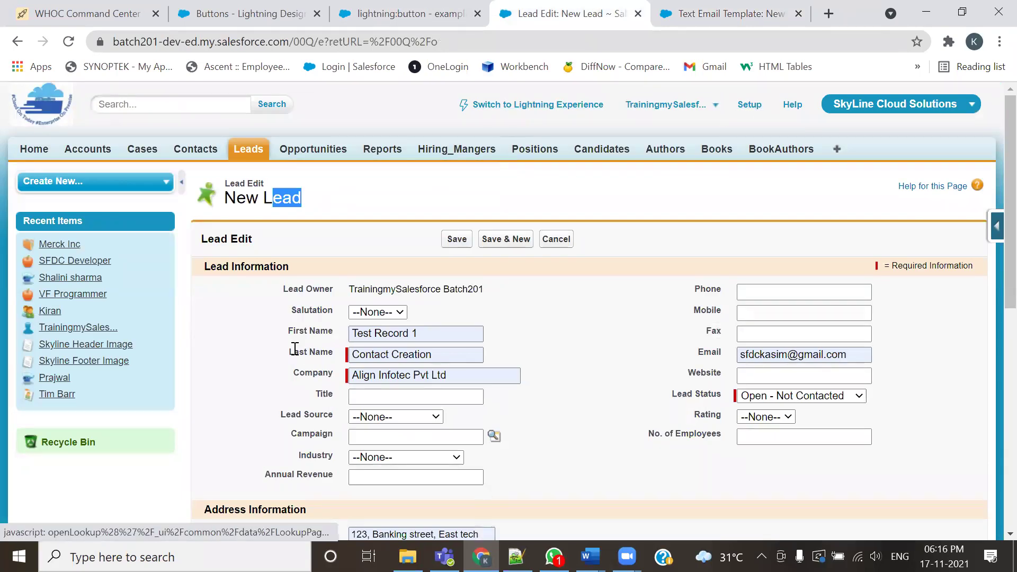
key(alt+Tab)
drag(121, 187, 615, 184)
key(alt+Tab)
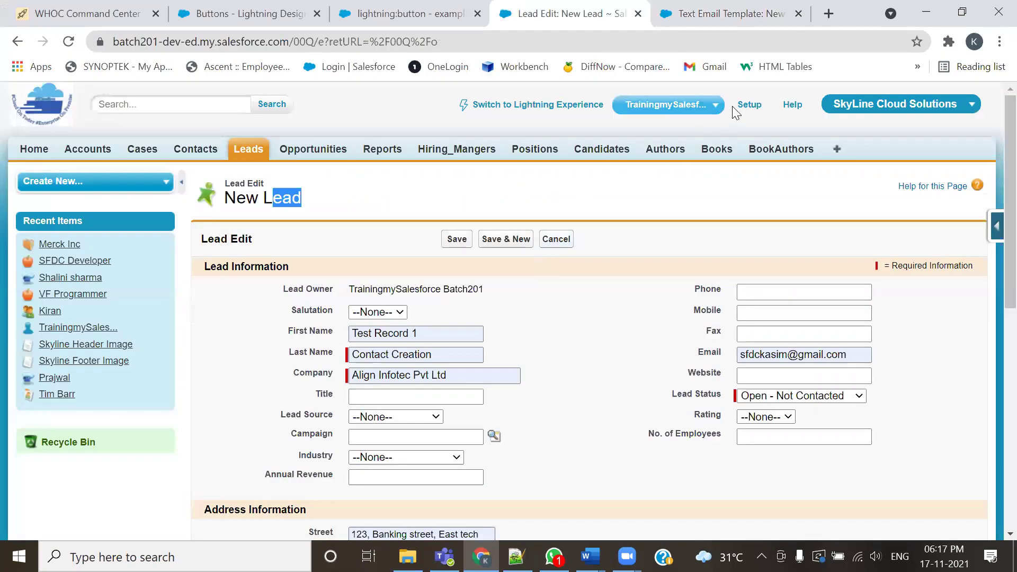
Go to Setup > Create > Workflow & Approvals > Workflow Rules
click(746, 107)
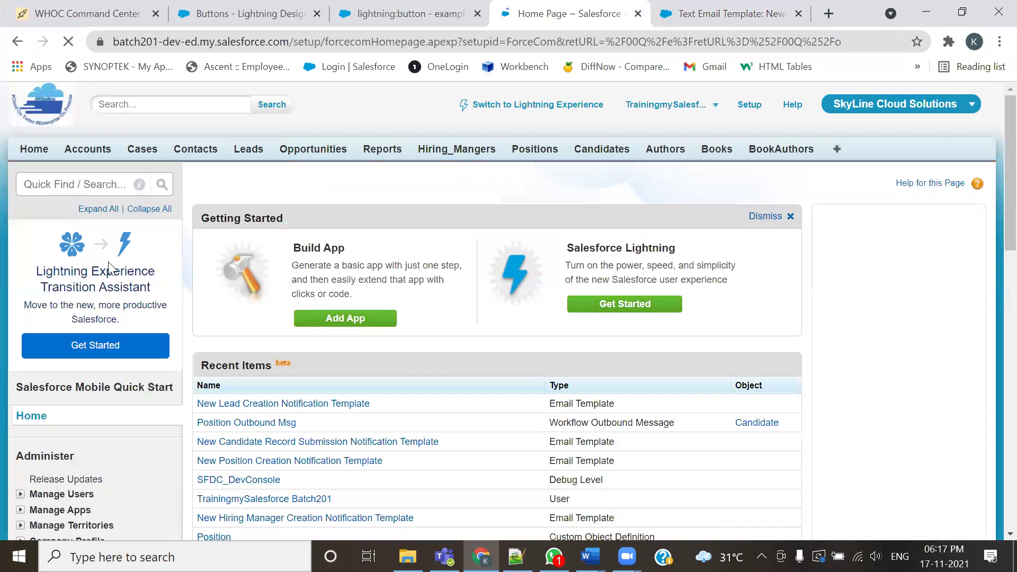
scroll(71, 281, down, 10)
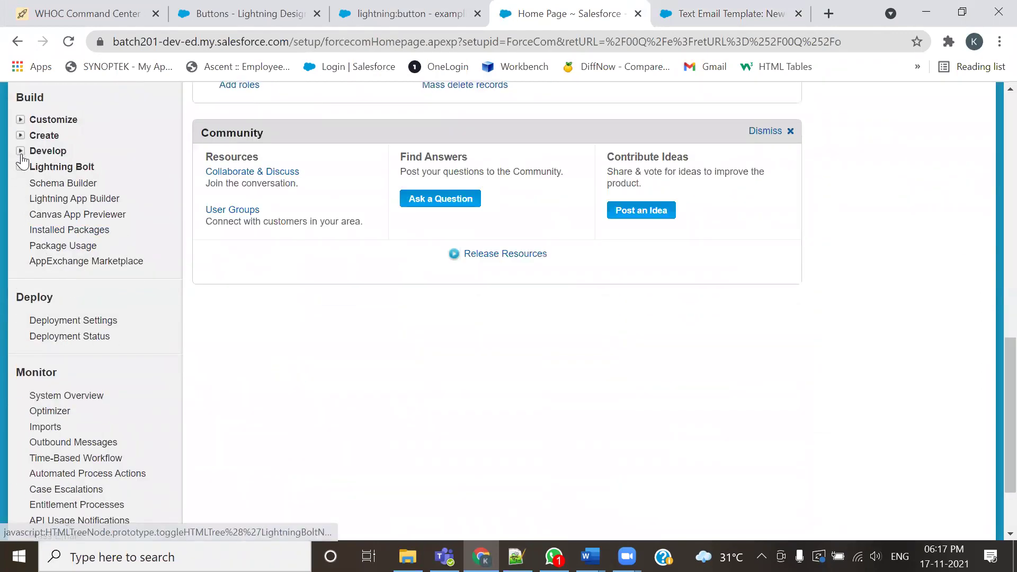
click(20, 137)
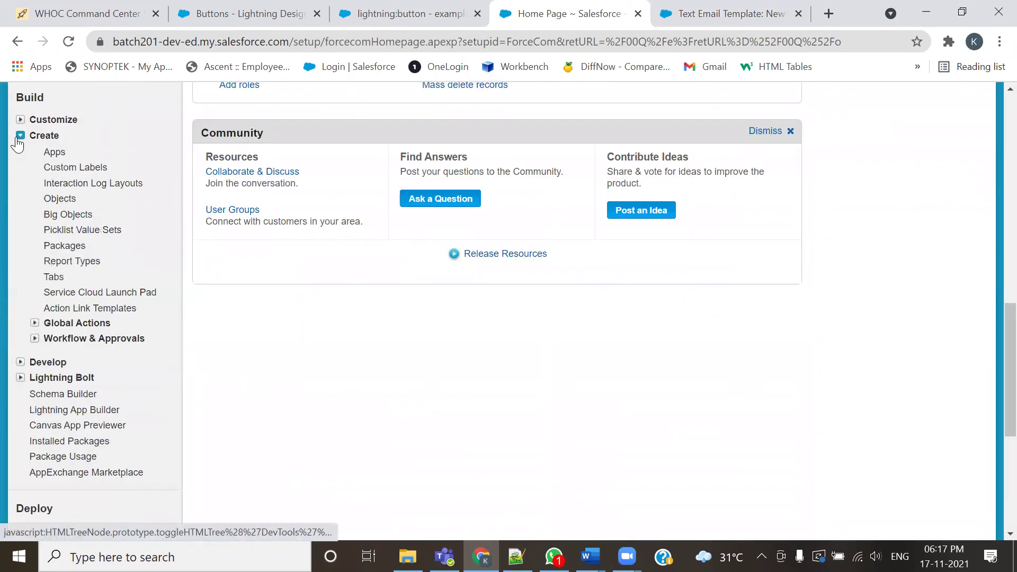
click(34, 338)
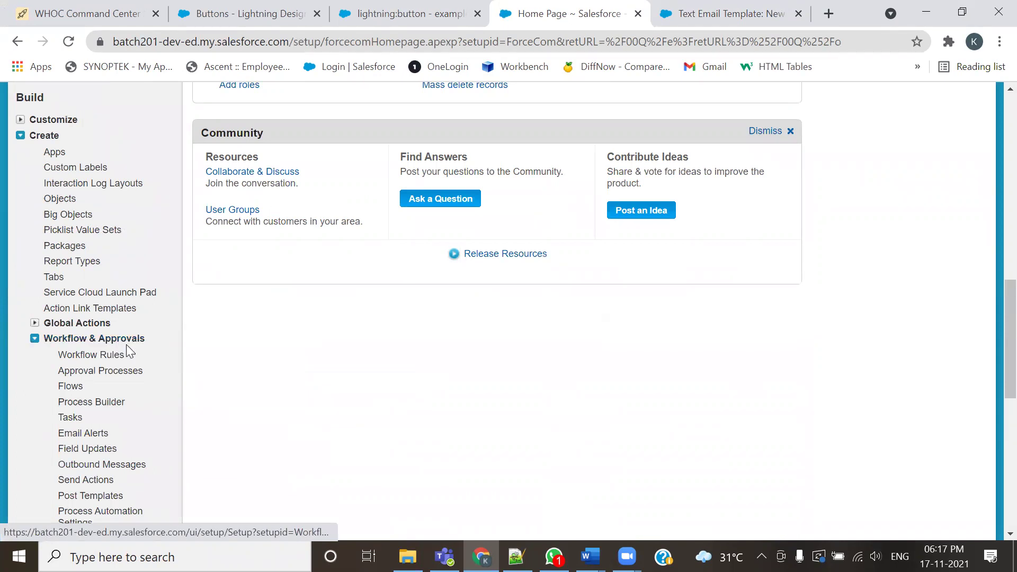
scroll(86, 374, down, 3)
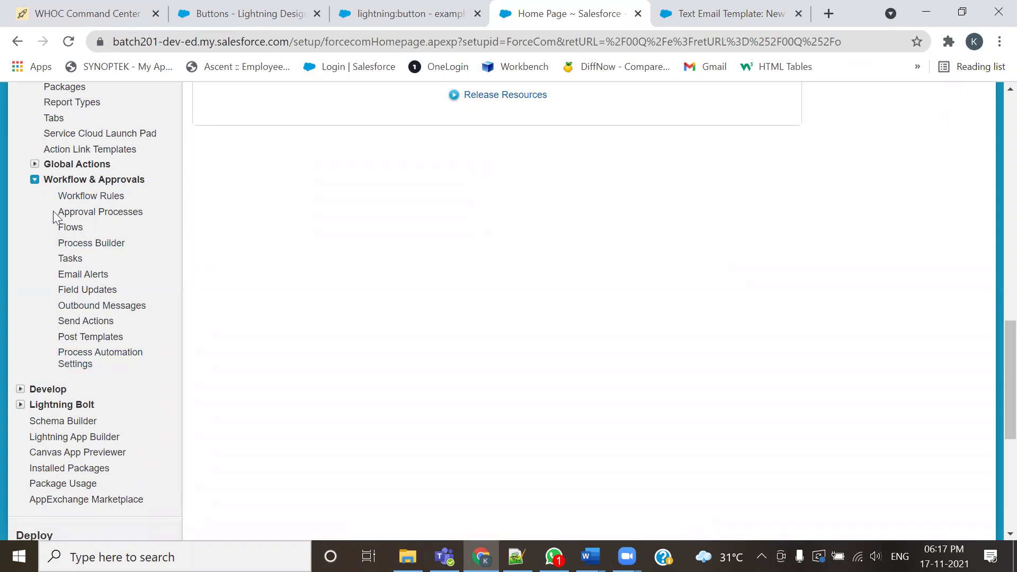
click(80, 200)
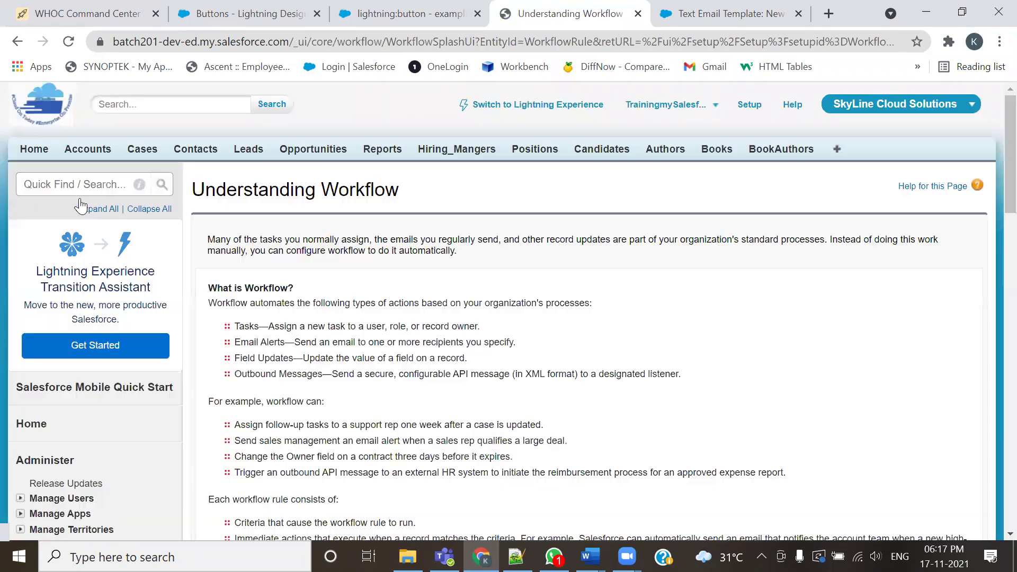
Tick 'Don't show me this page again' and continue past the workflow introduction
scroll(546, 336, down, 3)
scroll(546, 336, down, 1)
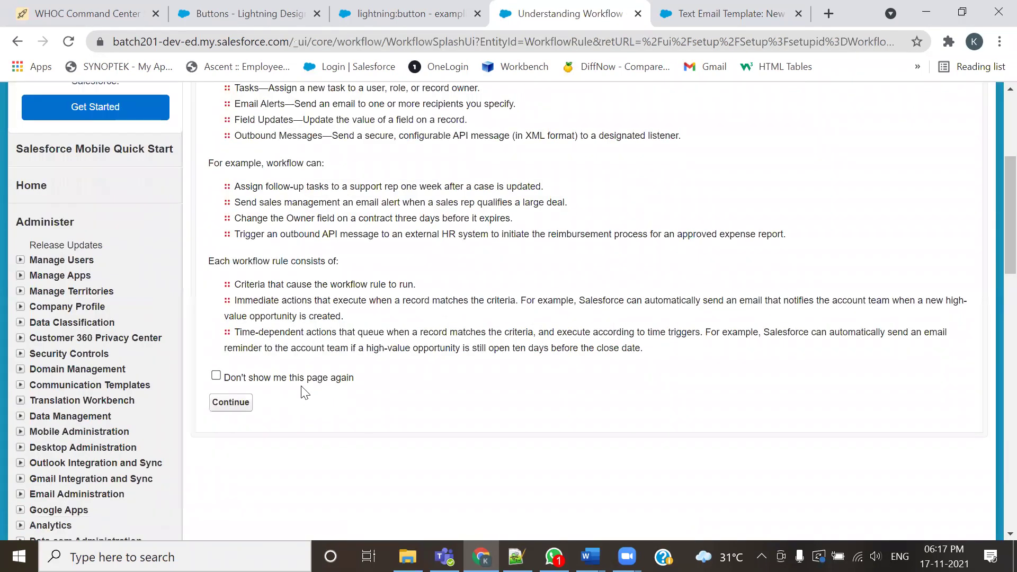
click(216, 376)
click(231, 401)
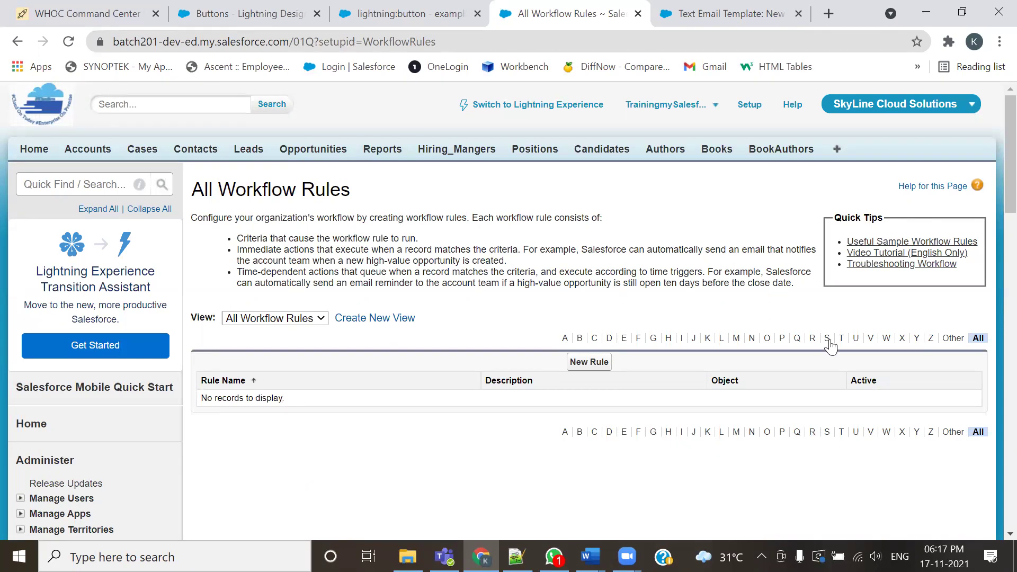
Start a new workflow rule on the Lead object
click(599, 370)
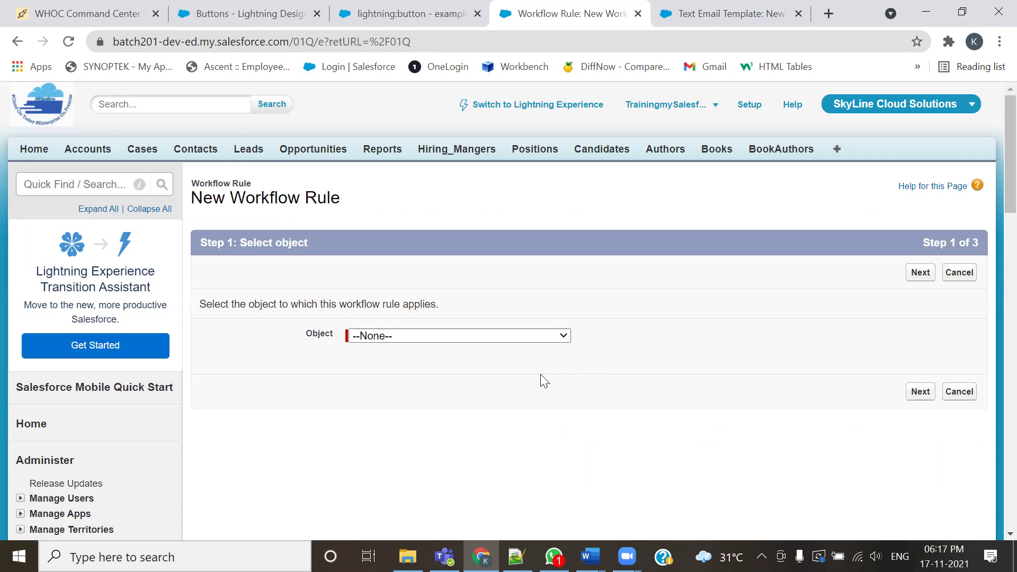
click(522, 336)
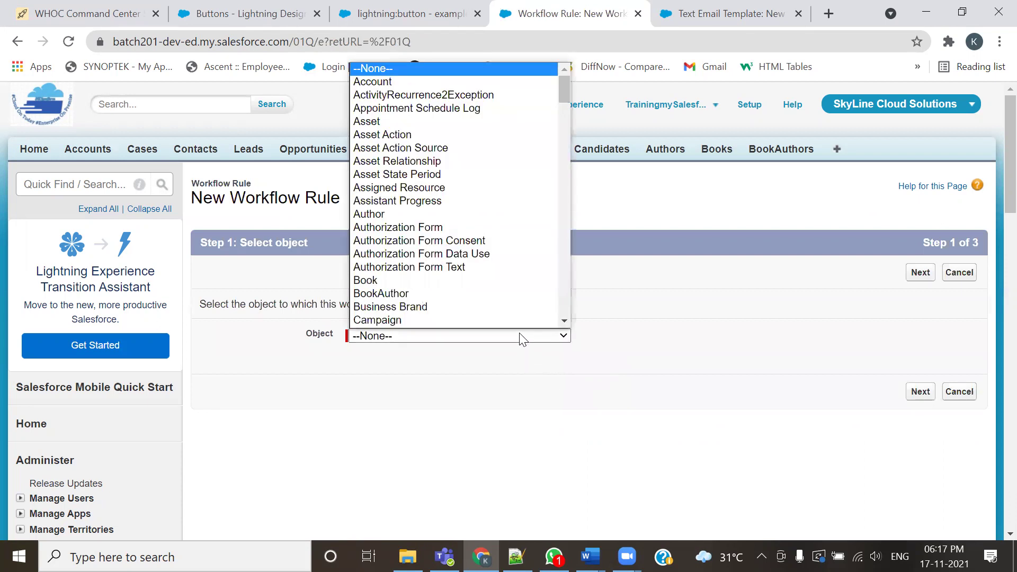
key(l)
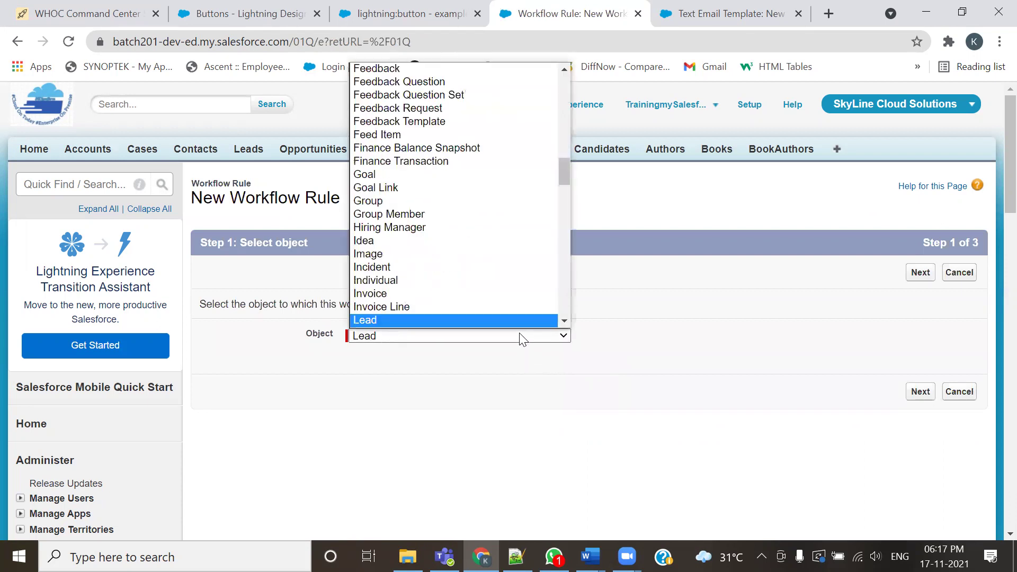
key(Return)
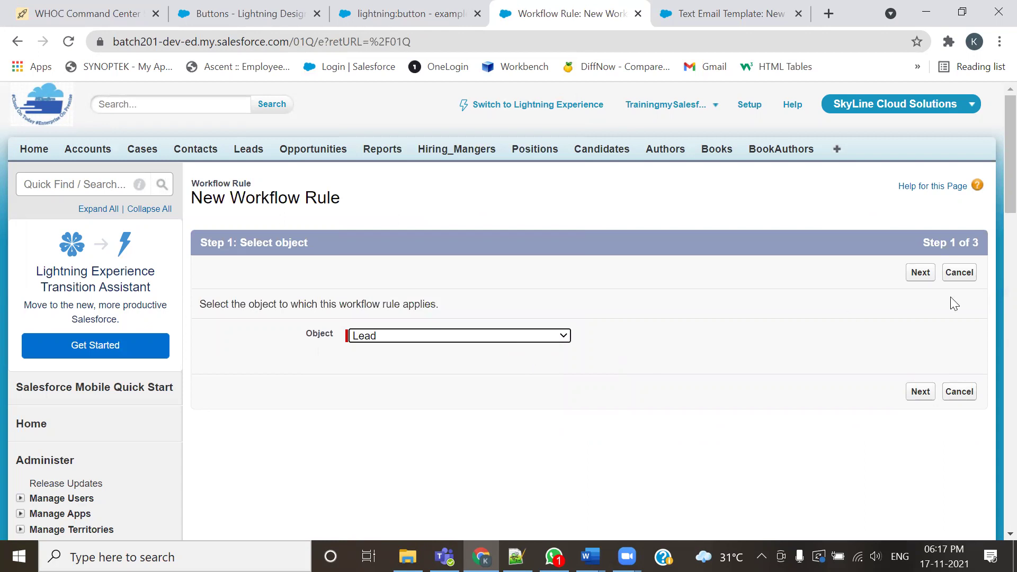
click(925, 279)
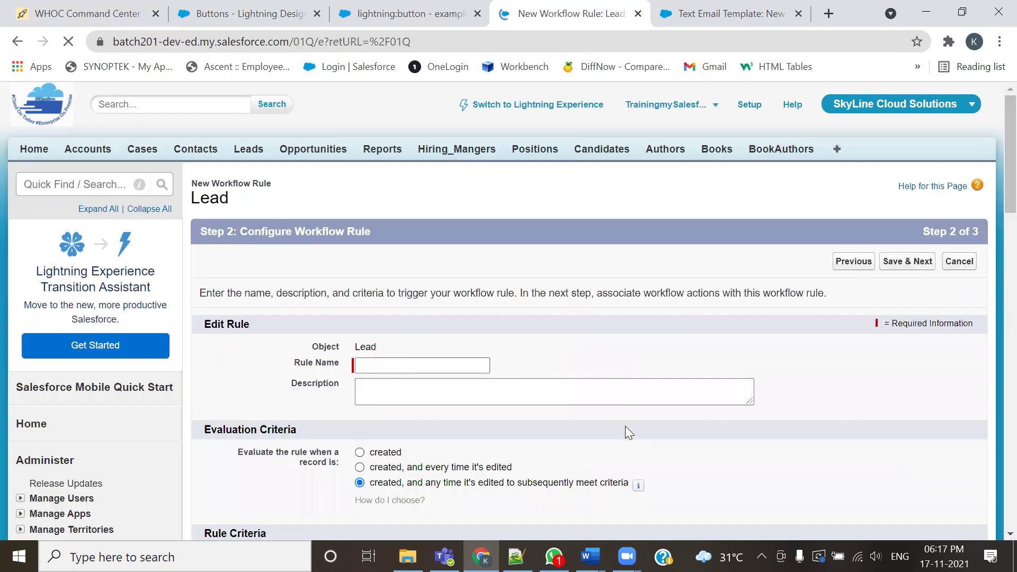
Name the rule New Lead Creation Notification Rule from the autofill suggestions
click(446, 365)
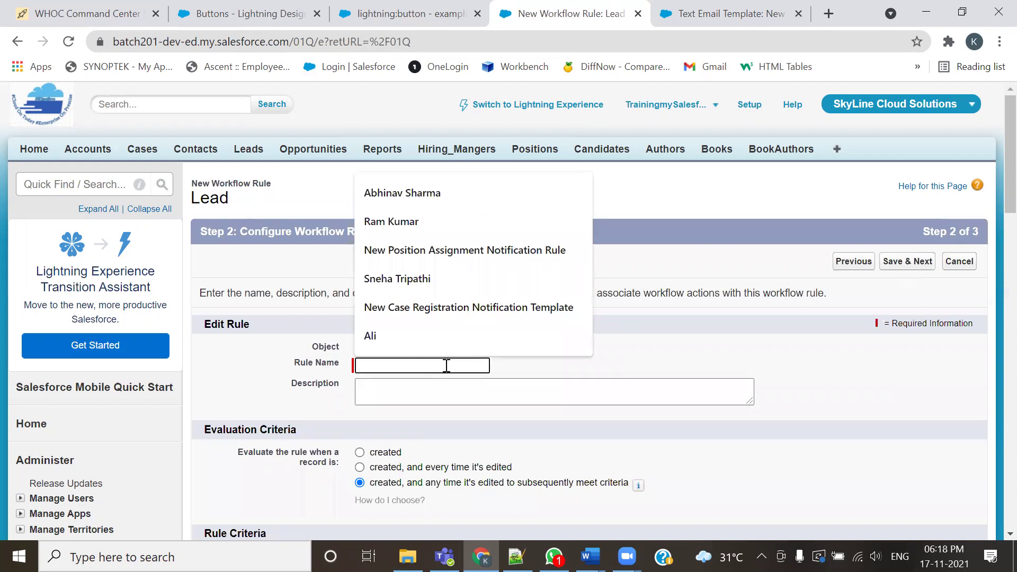
text(New Lead)
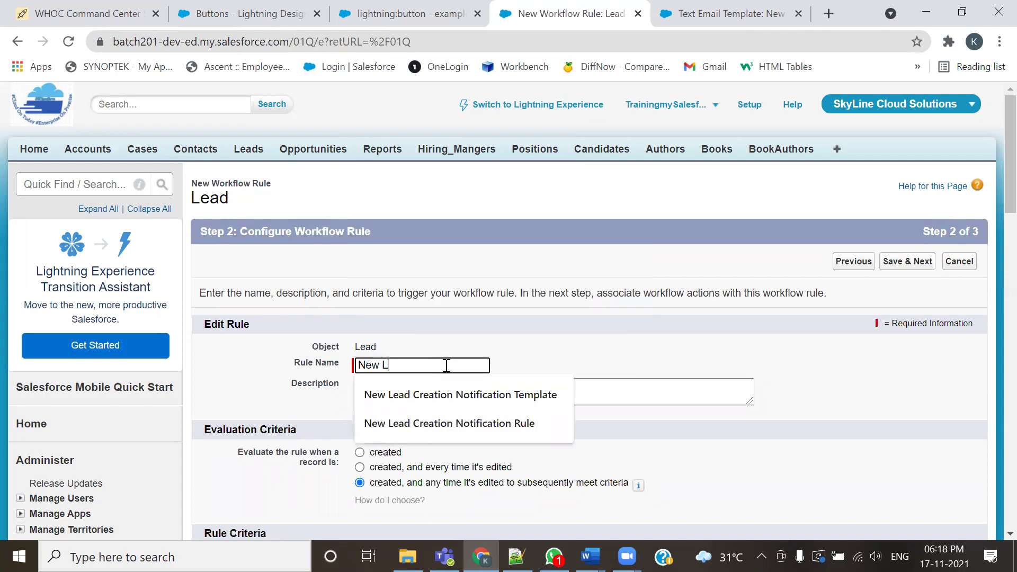
key(Down)
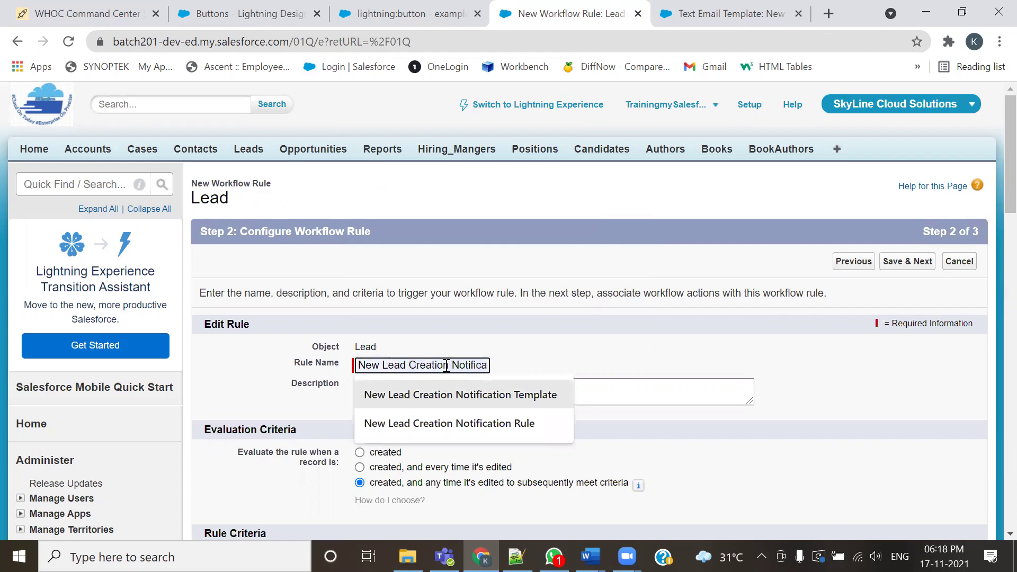
key(Down)
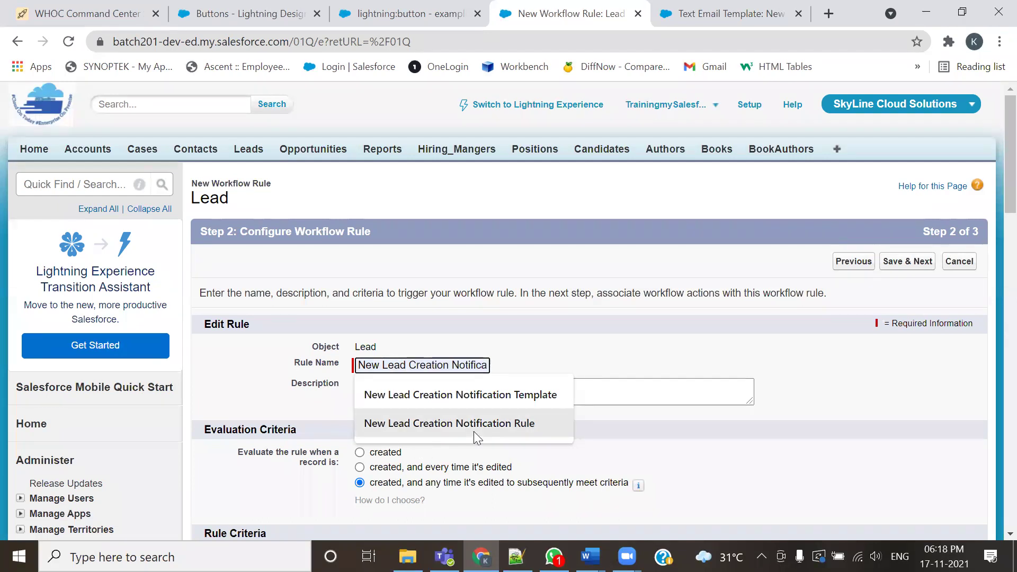
click(515, 428)
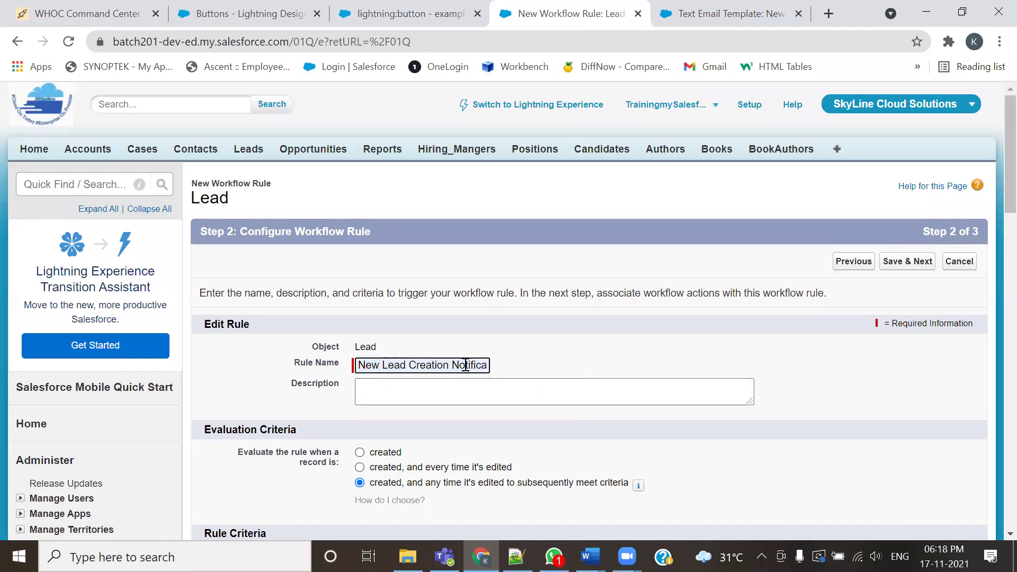
Copy the rule name into the Description field and highlight the Evaluation Criteria heading
key(ctrl+a)
key(ctrl+c)
click(454, 391)
key(ctrl+v)
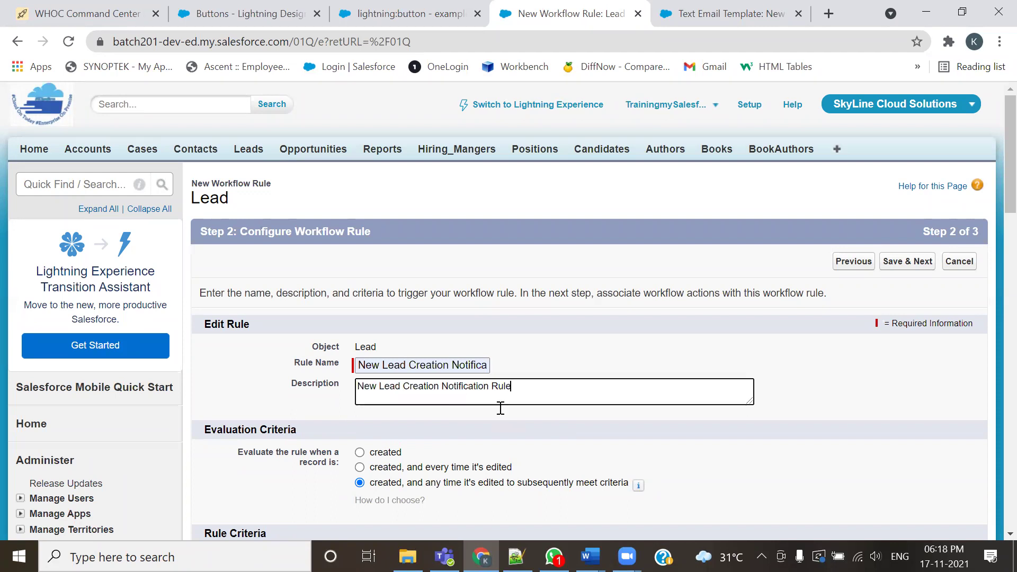
scroll(500, 407, down, 5)
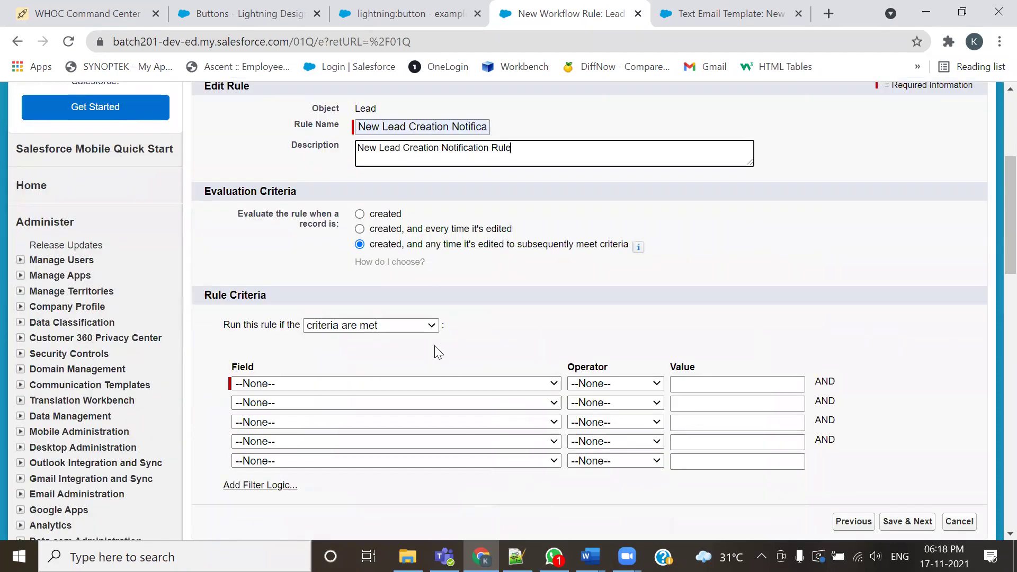
click(298, 193)
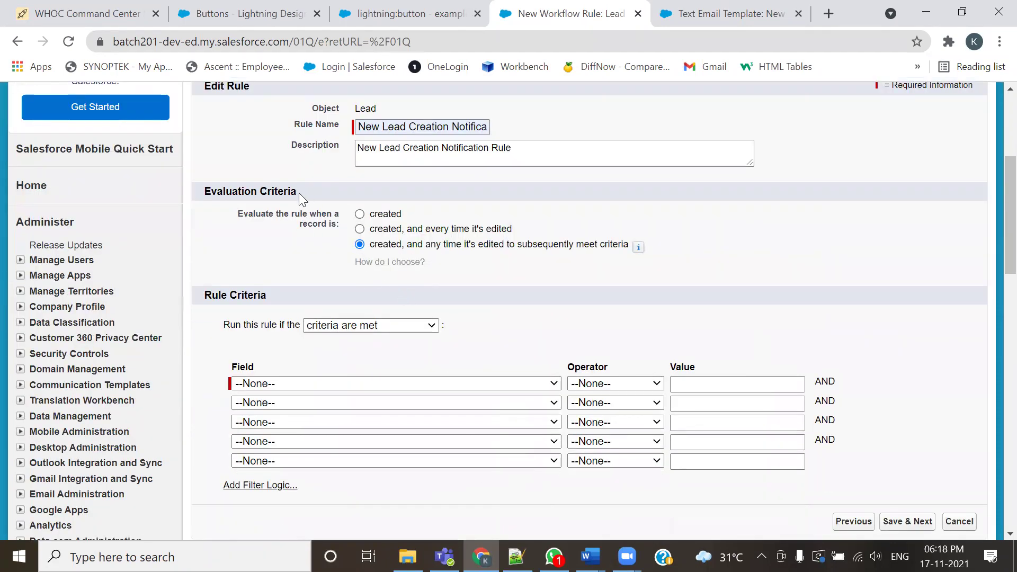
drag(298, 193, 204, 191)
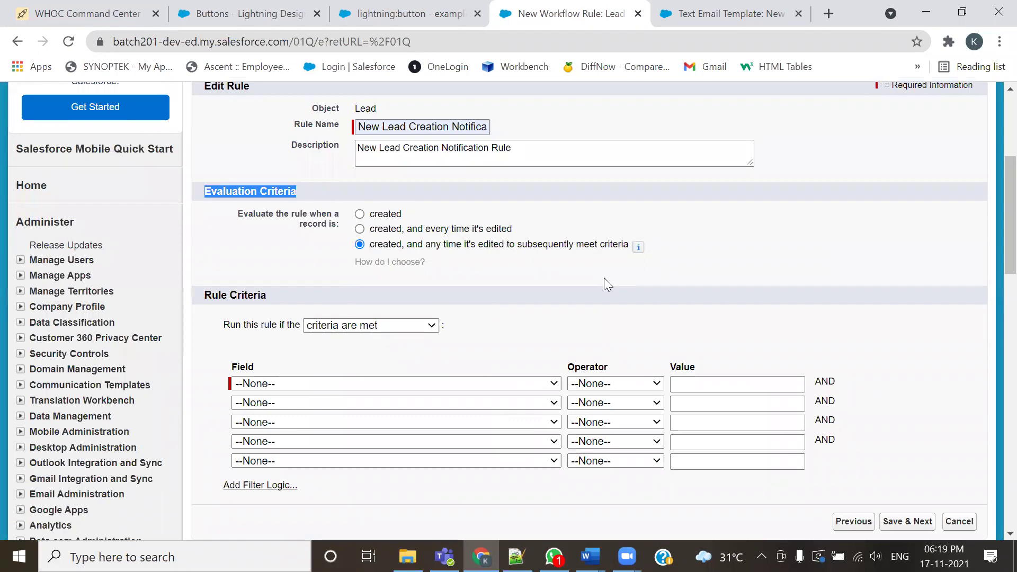
Review the Lead notification use case in 201-Admin.txt, emphasising 'creating a New Lead record'
key(alt+Tab)
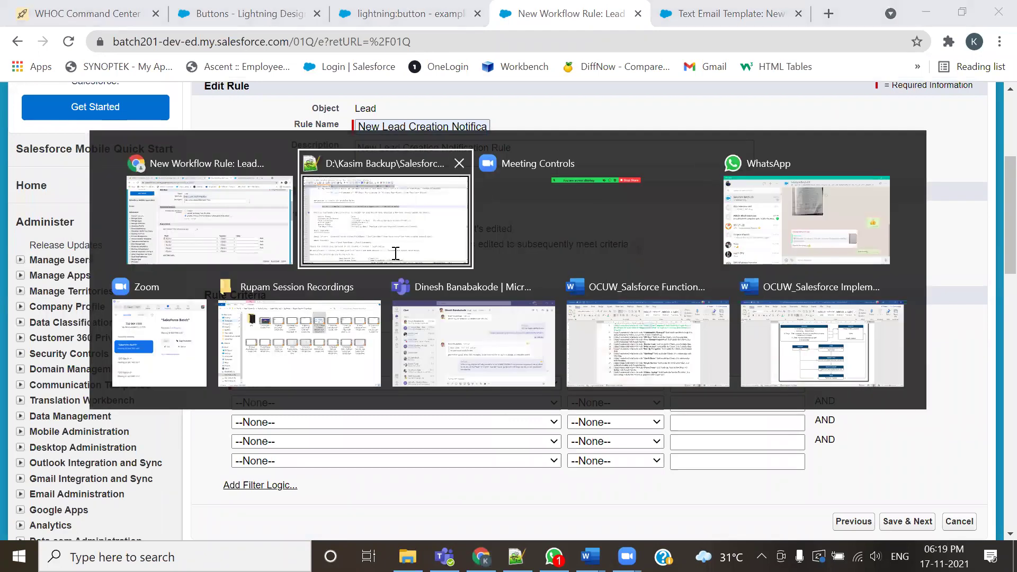
scroll(377, 303, down, 2)
scroll(377, 302, up, 1)
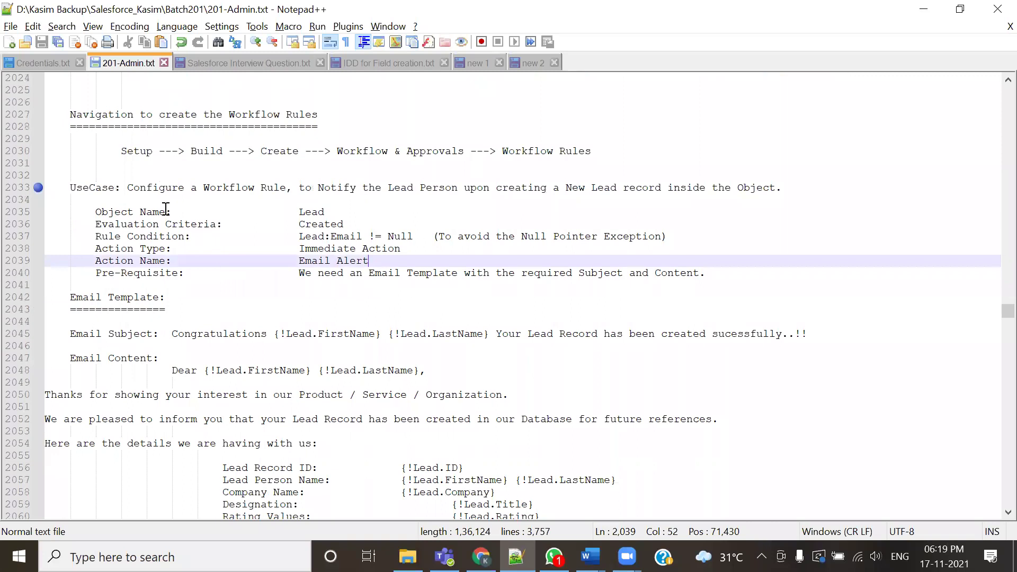
drag(127, 189, 642, 189)
click(425, 315)
click(551, 310)
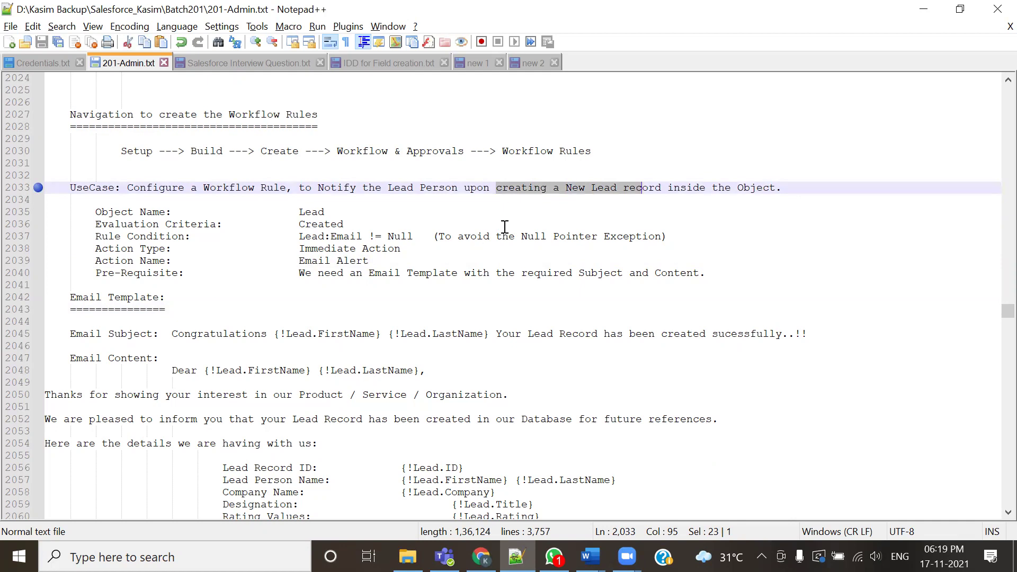
double_click(517, 192)
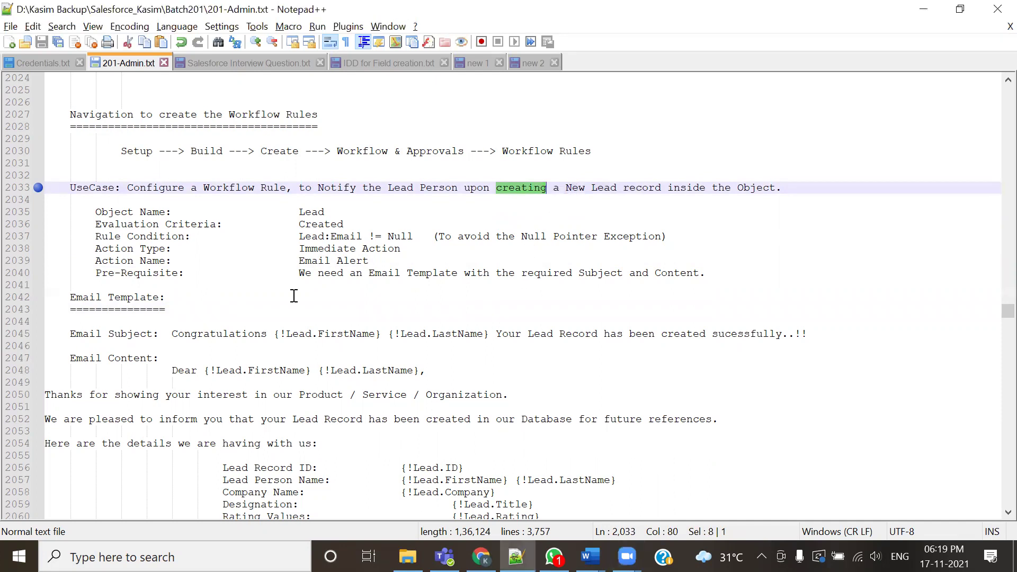
key(alt+Tab)
Evaluate the rule only when a record is created and mark the Rule Criteria section
click(360, 214)
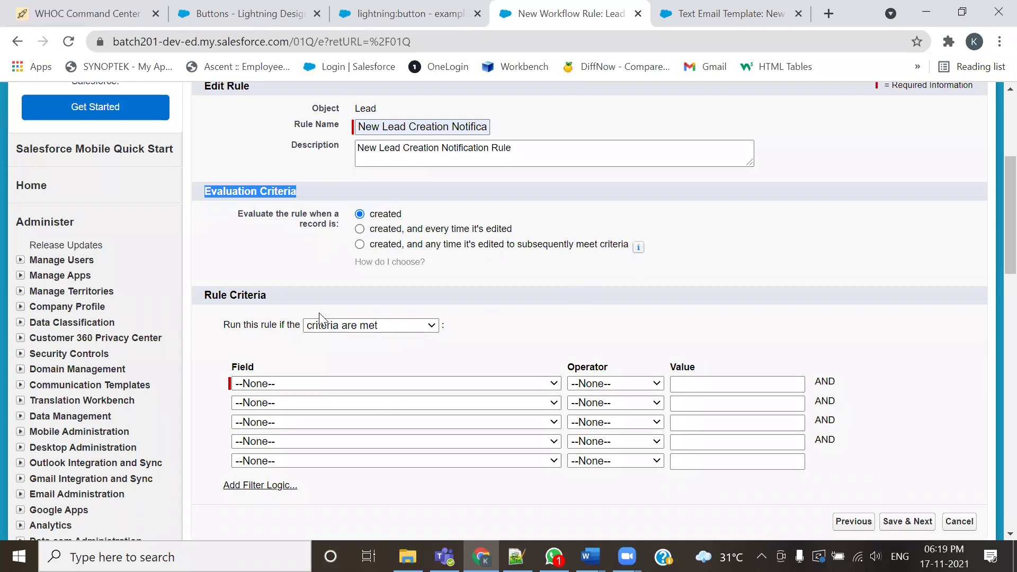
click(393, 83)
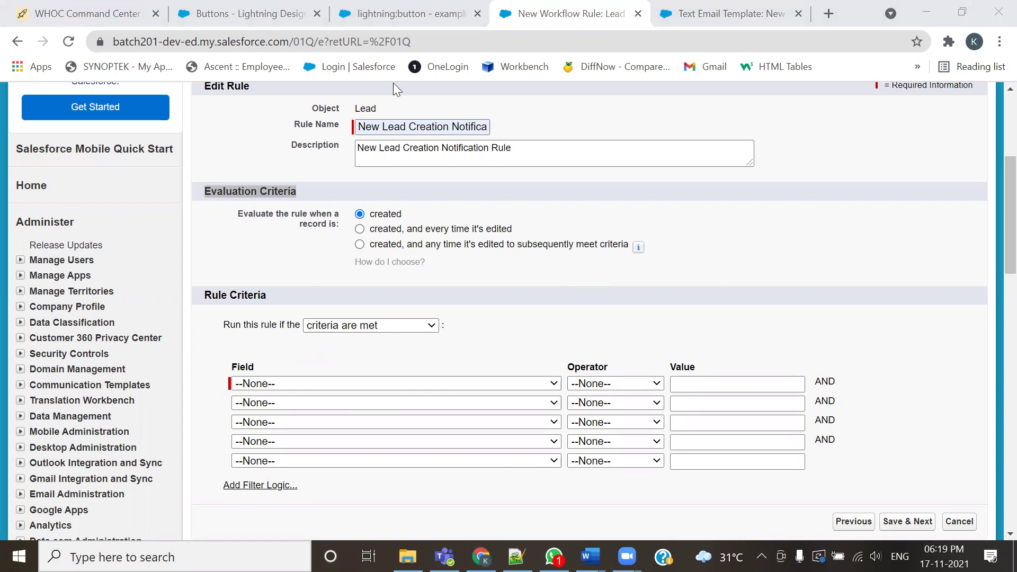
drag(202, 306, 274, 305)
mouse_move(213, 347)
mouse_down()
mouse_move(220, 395)
mouse_move(856, 395)
mouse_up()
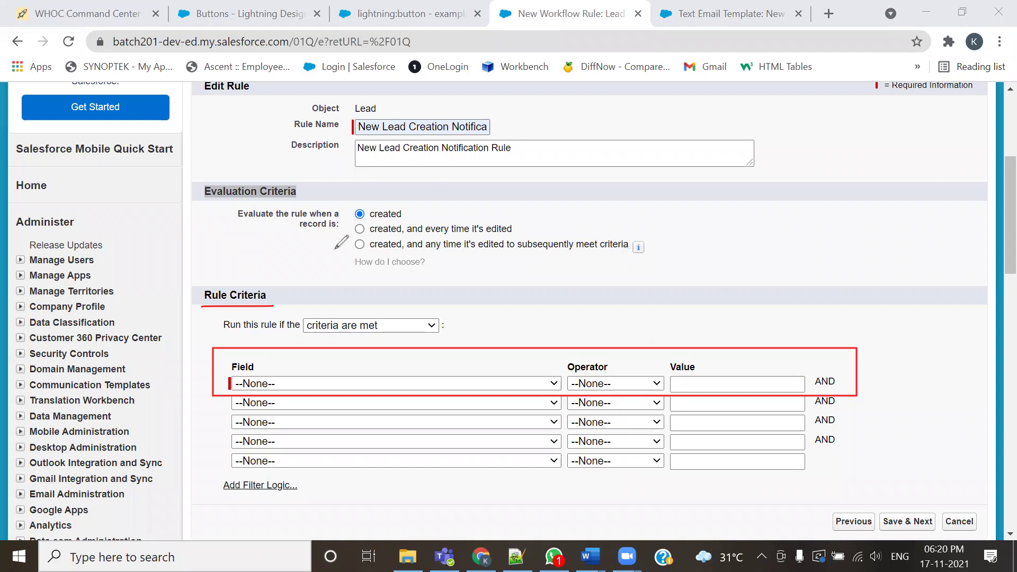
Annotate the rule criteria filters, then view the New Lead Creation Notification Template detail page
mouse_move(200, 386)
mouse_down()
mouse_move(253, 366)
mouse_move(233, 372)
mouse_up()
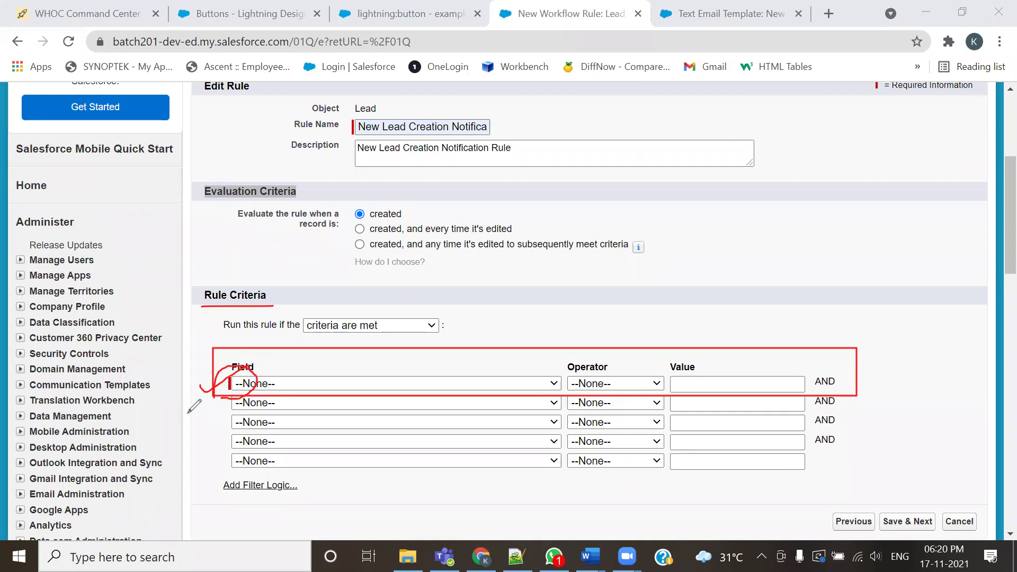
mouse_move(195, 408)
mouse_down()
mouse_move(240, 408)
mouse_move(241, 422)
mouse_up()
mouse_move(188, 447)
mouse_down()
mouse_move(236, 452)
mouse_move(226, 468)
mouse_up()
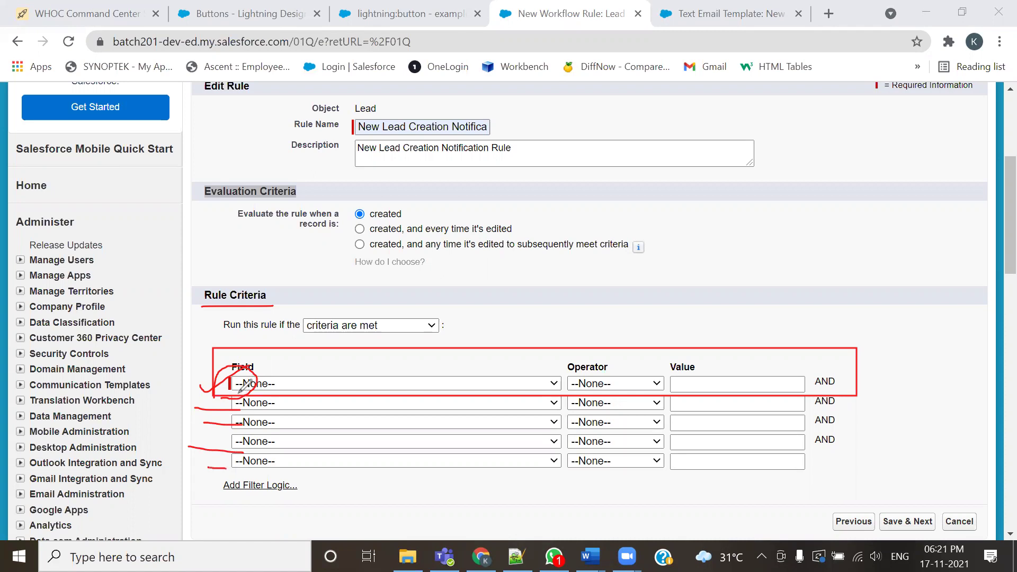
click(753, 133)
mouse_move(264, 368)
mouse_down()
mouse_move(217, 373)
mouse_move(216, 390)
mouse_move(257, 396)
mouse_move(267, 365)
mouse_up()
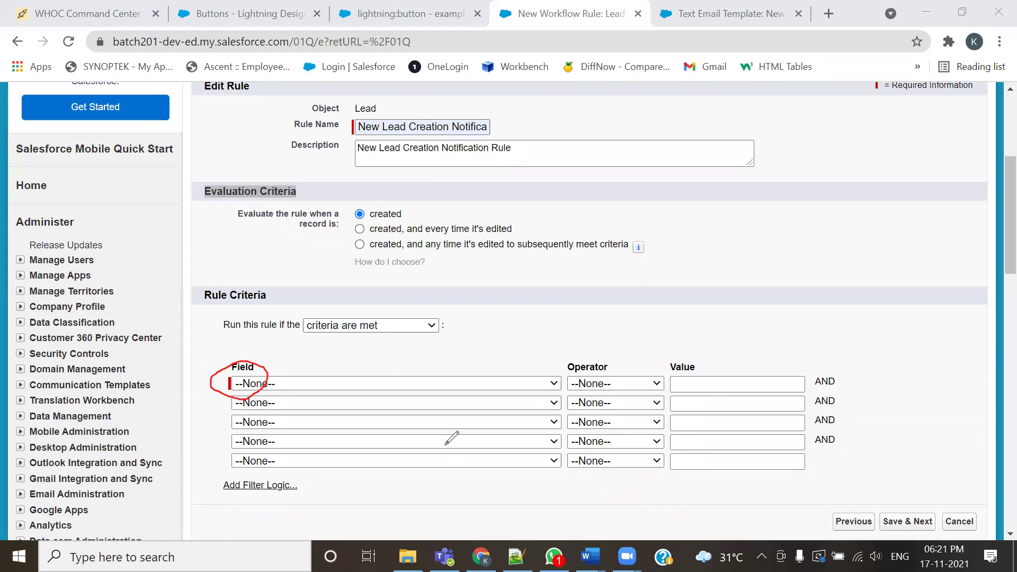
click(812, 74)
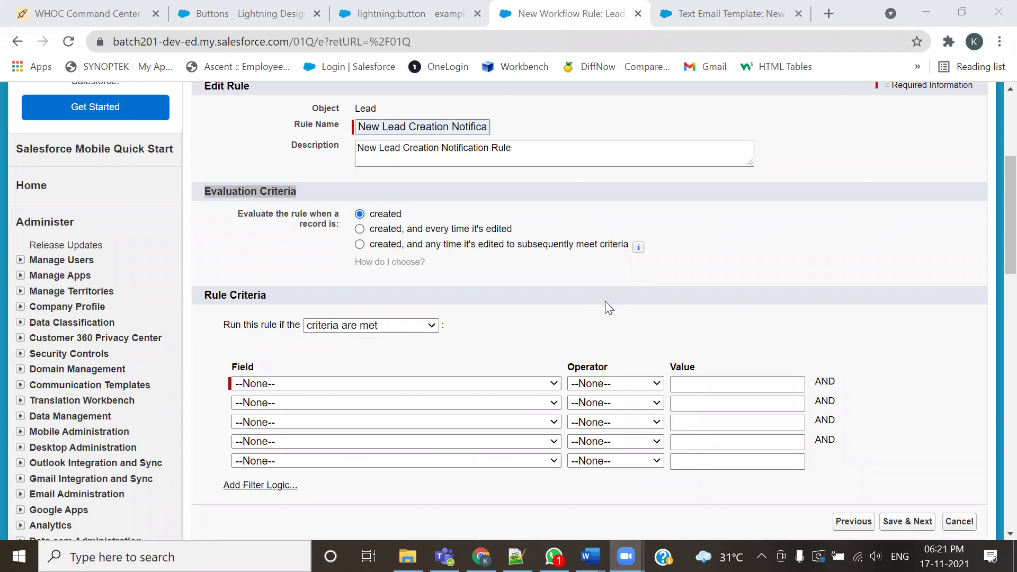
click(726, 14)
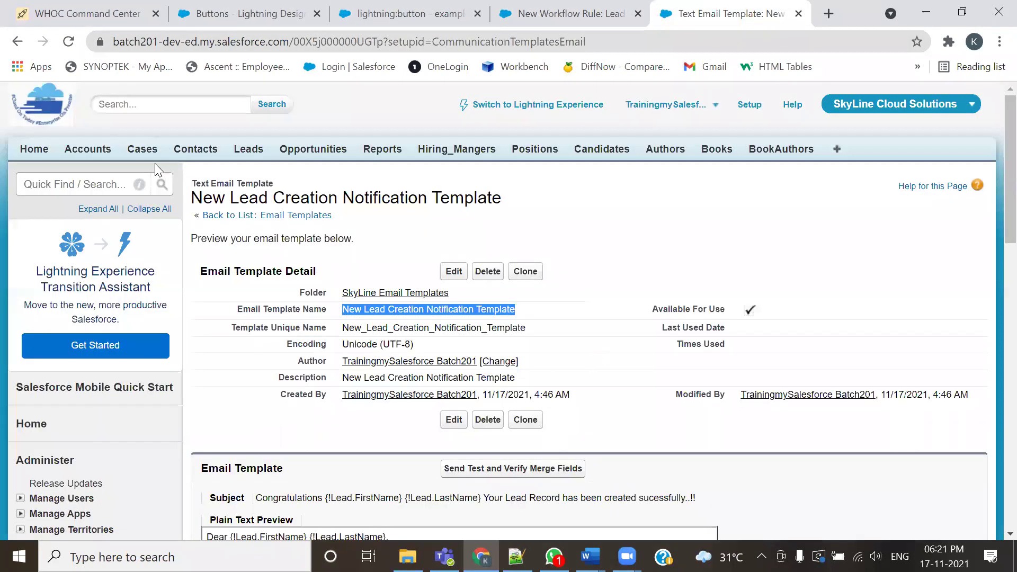
Go to the Leads home page and start a new, blank lead record
click(255, 175)
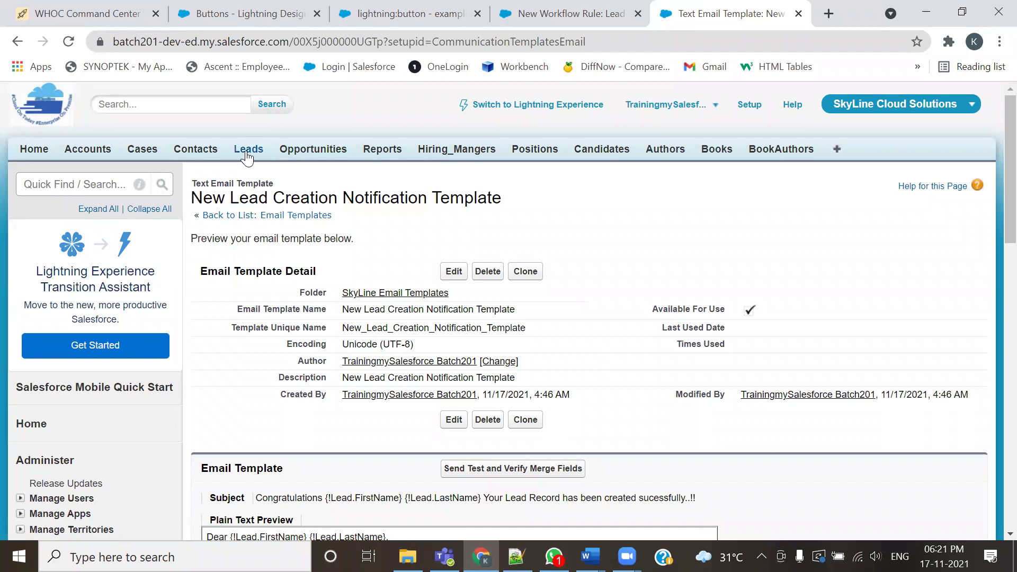
click(248, 150)
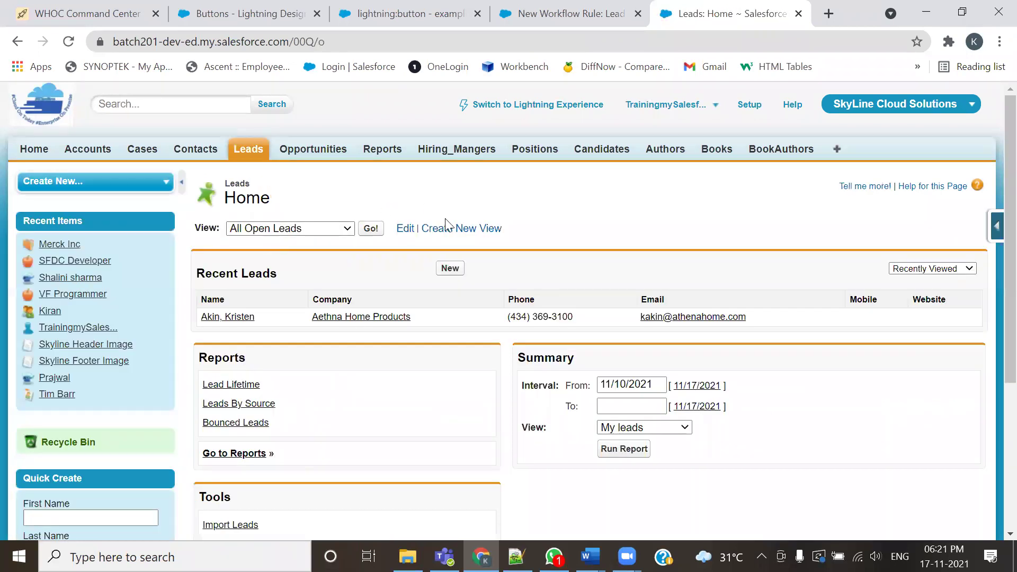
click(448, 269)
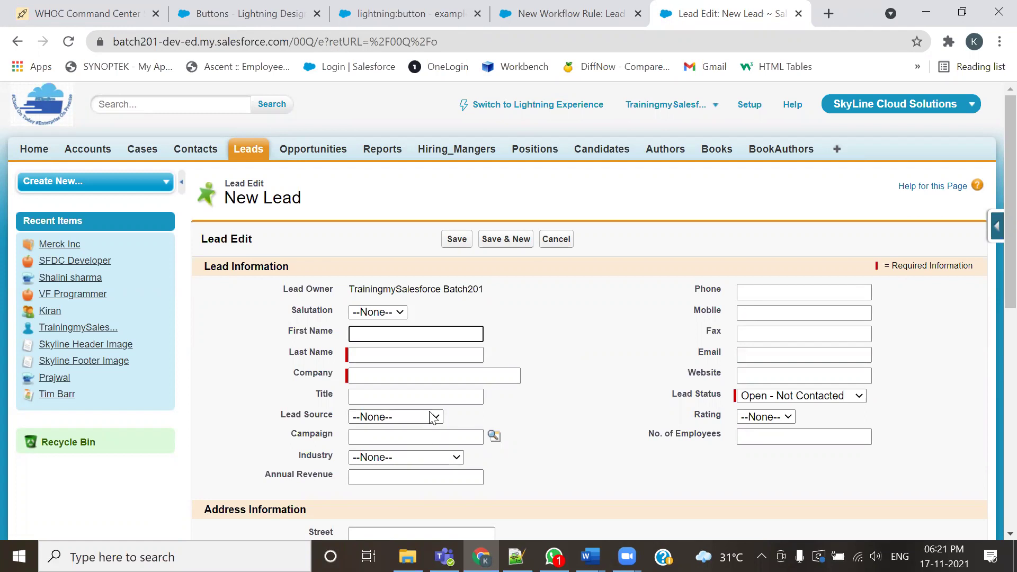
Scroll the Lead Edit form and point out the Email, Last Name and Company fields
scroll(426, 418, down, 2)
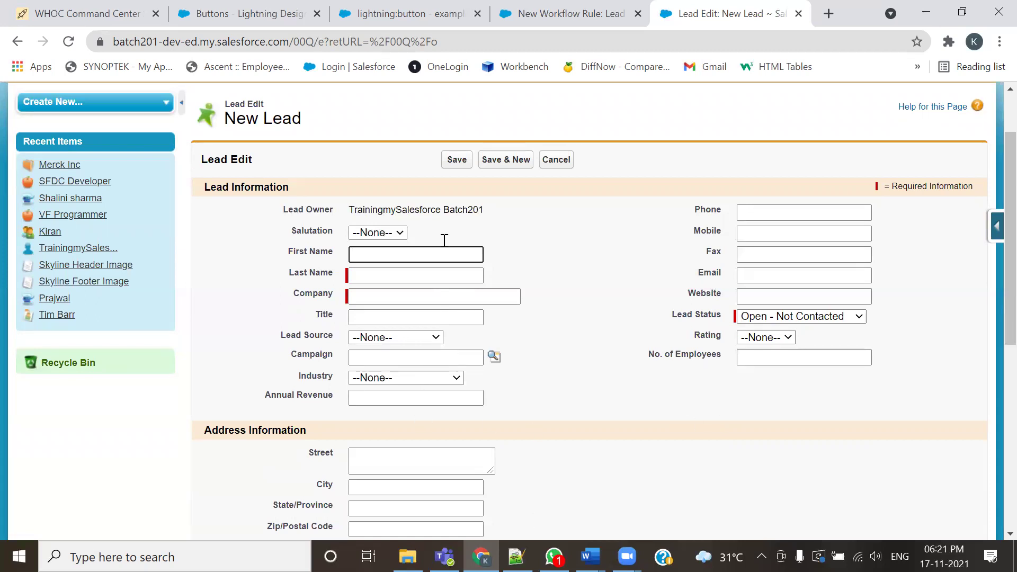
scroll(606, 343, down, 1)
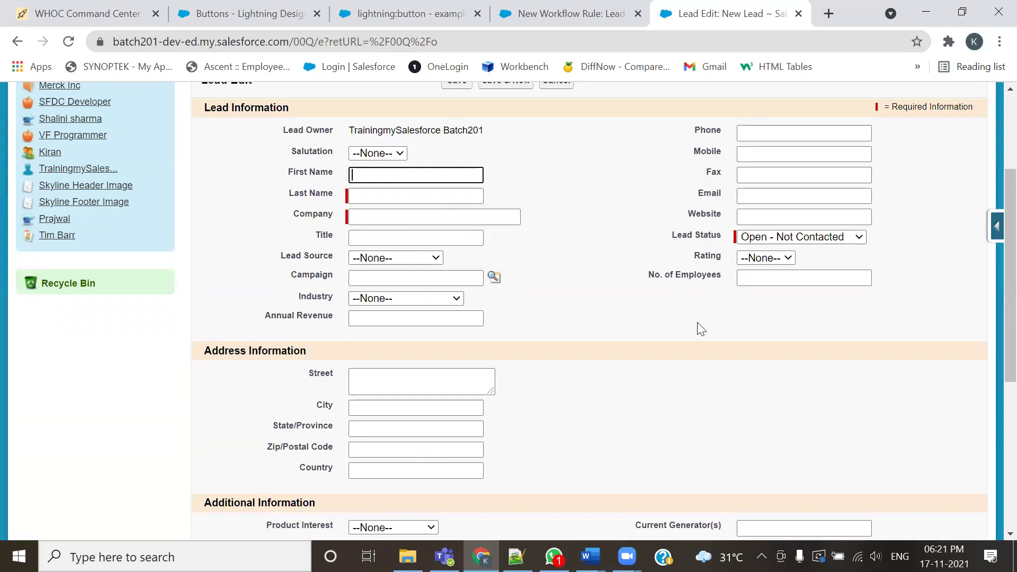
drag(697, 193, 705, 192)
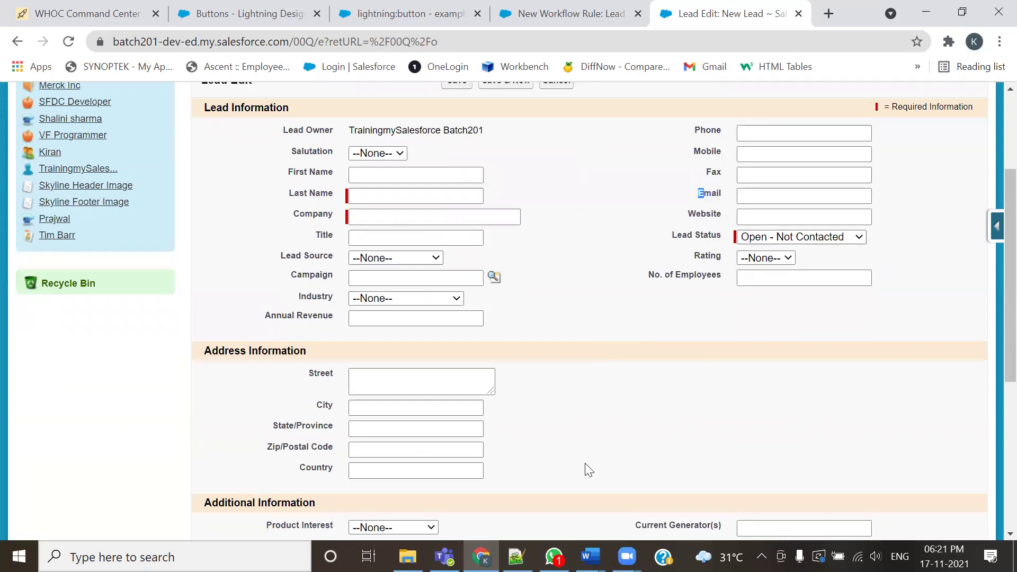
mouse_move(683, 179)
mouse_down()
mouse_move(729, 201)
mouse_move(901, 213)
mouse_up()
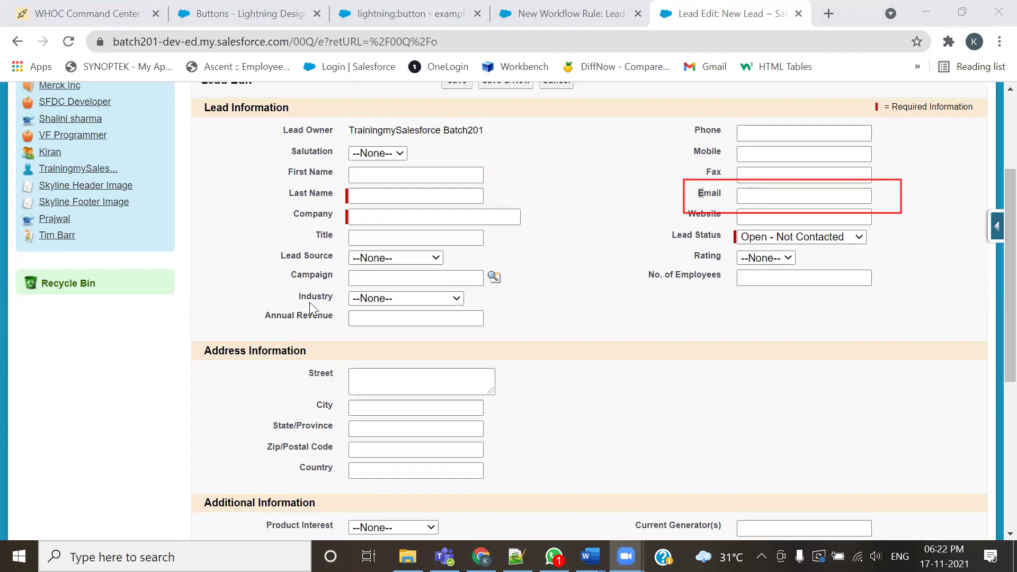
drag(289, 193, 336, 215)
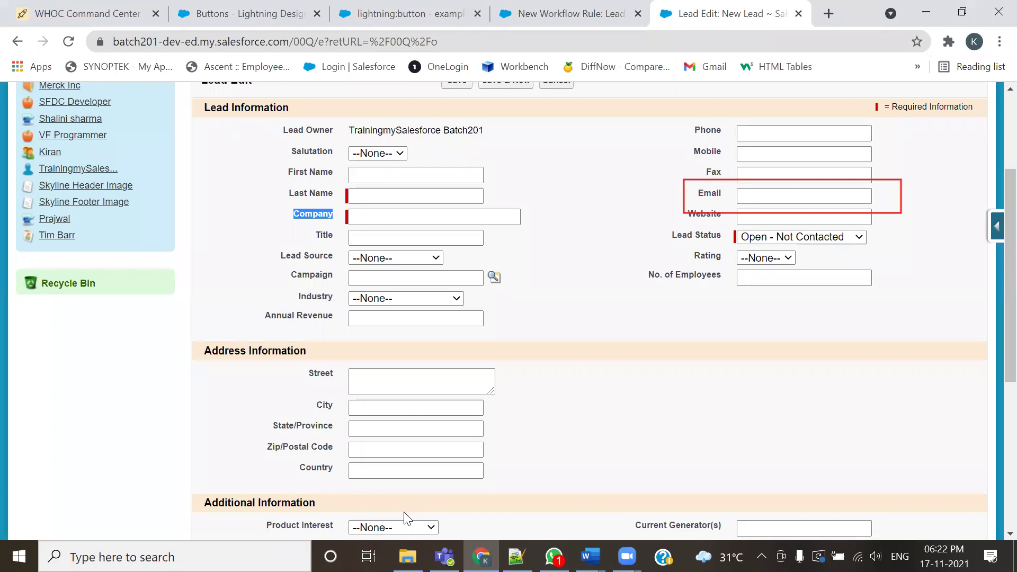
Click into Last Name and Company without typing, then save the empty lead
click(370, 196)
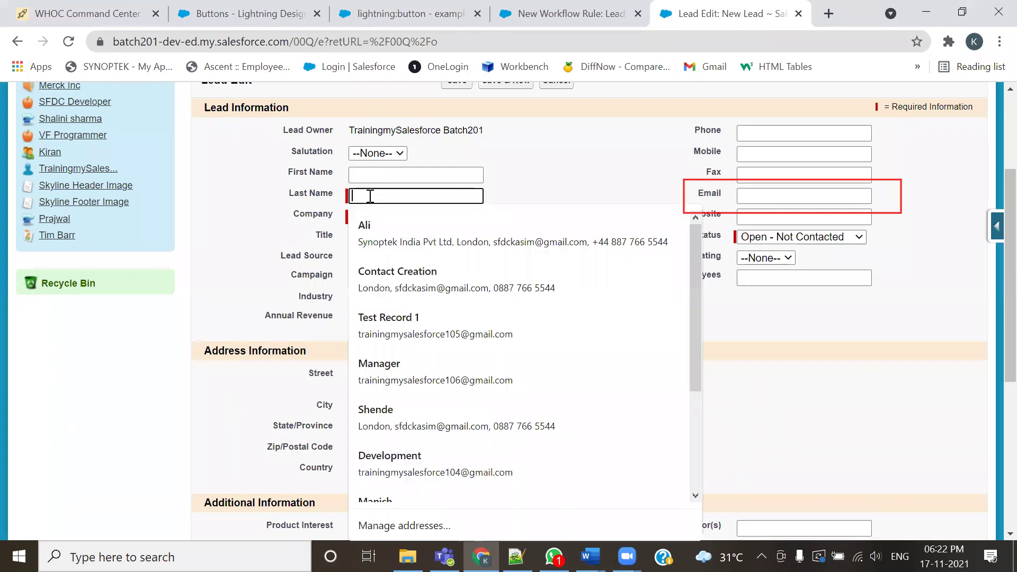
click(248, 241)
click(361, 218)
click(218, 289)
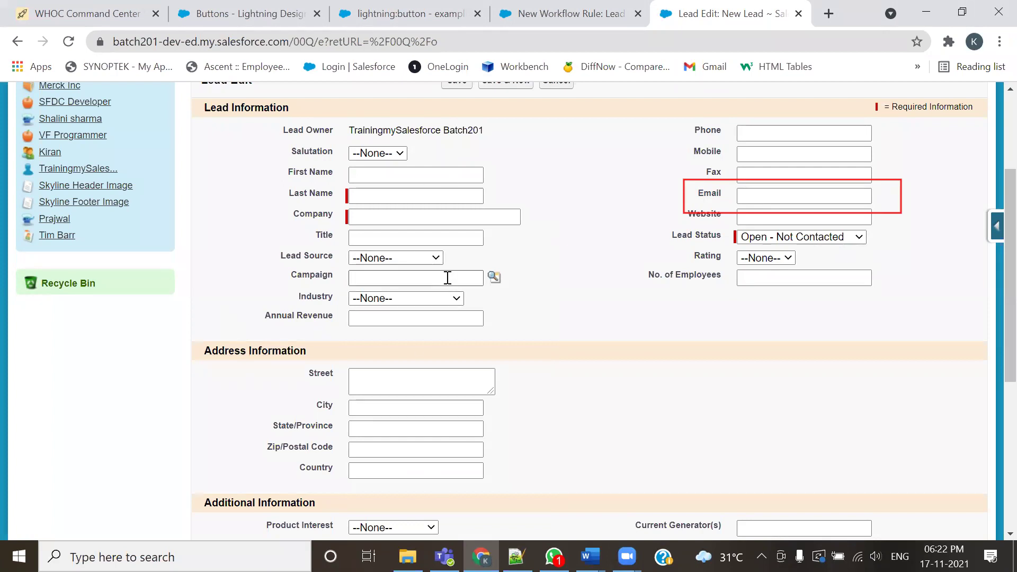
click(451, 87)
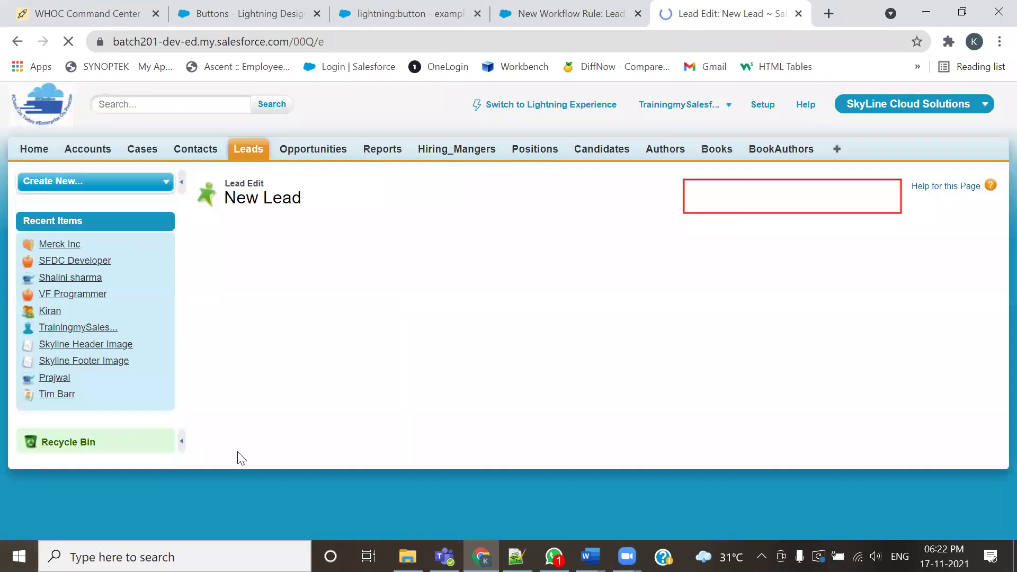
Point out the 'You must enter a value' errors under Last Name and Company
drag(484, 393, 350, 392)
drag(479, 423, 317, 414)
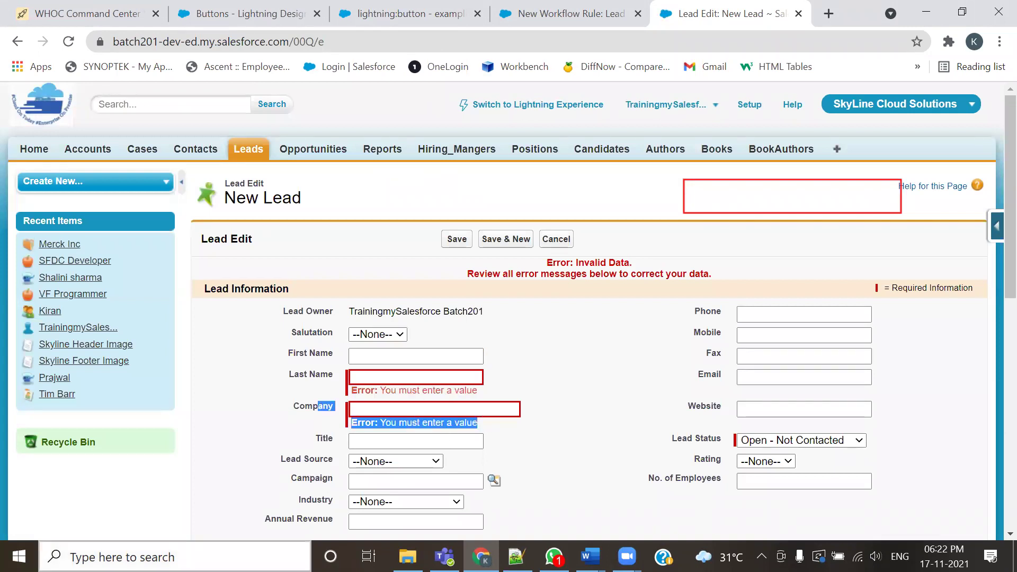
scroll(447, 430, down, 3)
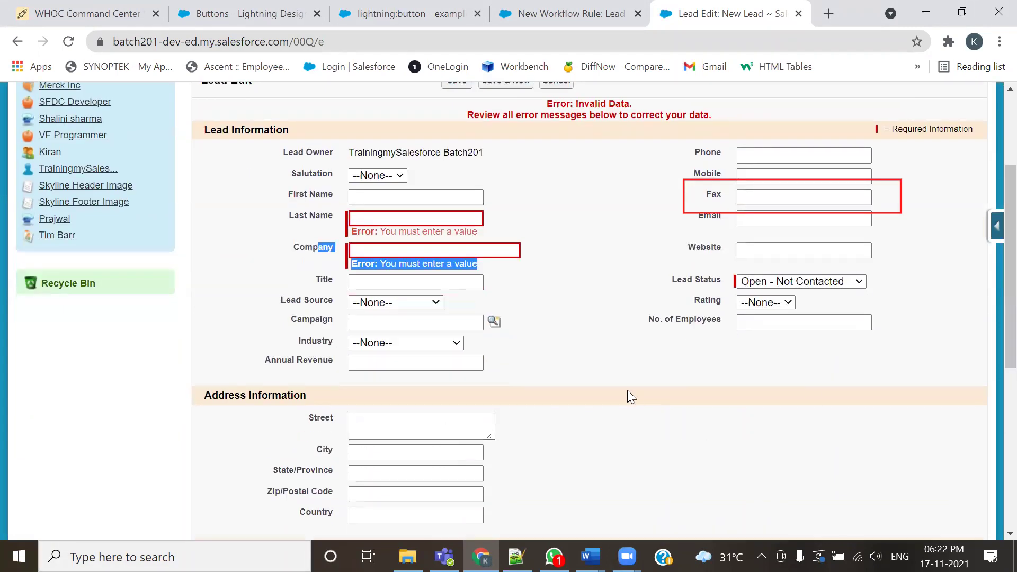
scroll(991, 333, down, 1)
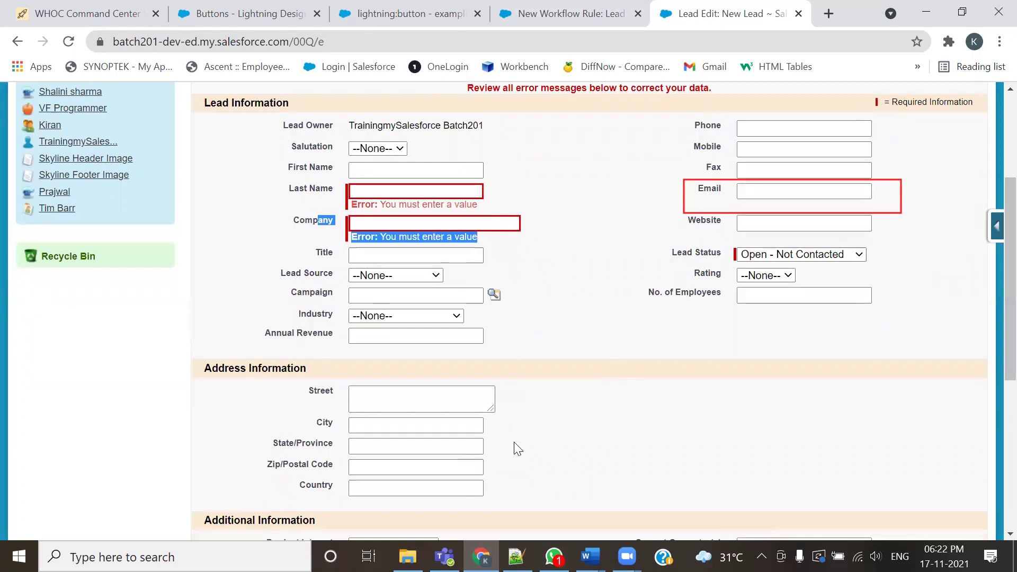
Highlight the empty Email field label, then switch to the workflow notes file
click(577, 93)
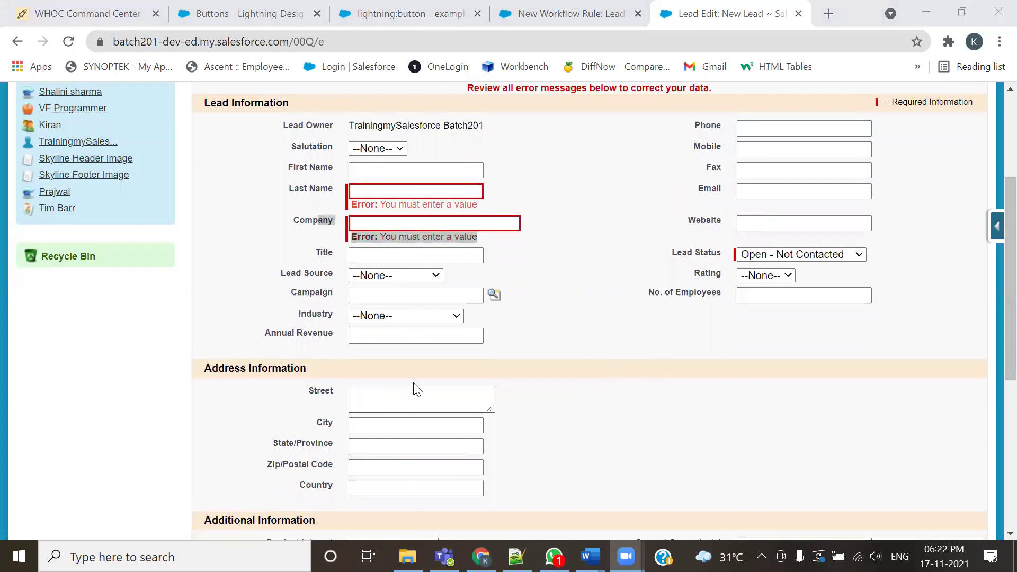
double_click(700, 192)
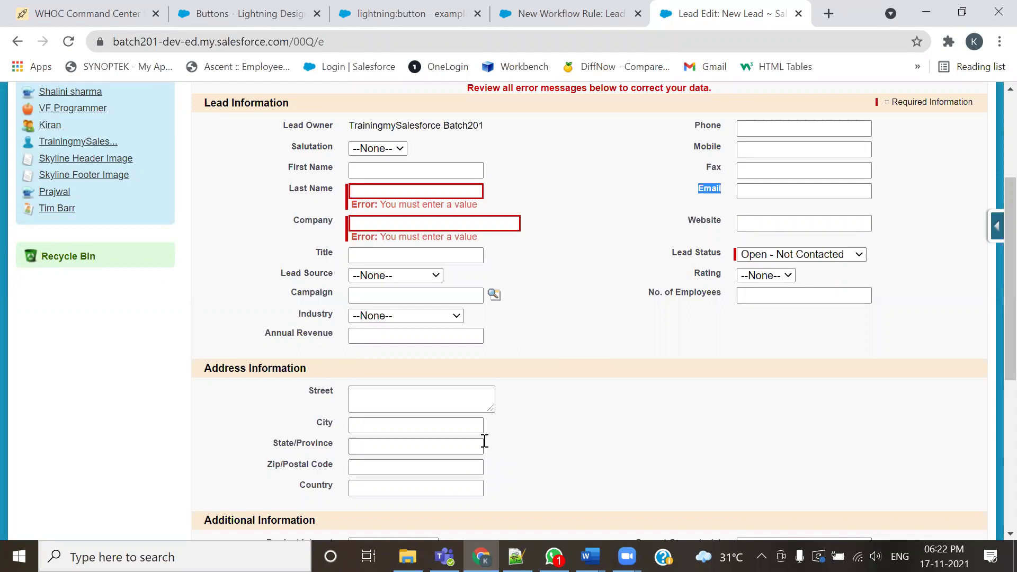
click(752, 197)
click(634, 207)
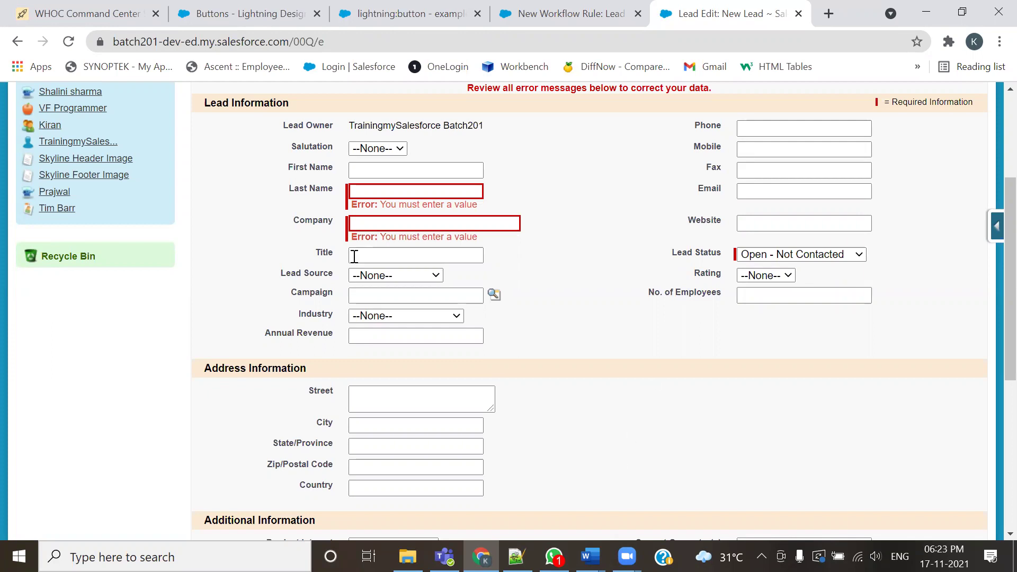
key(alt+Tab)
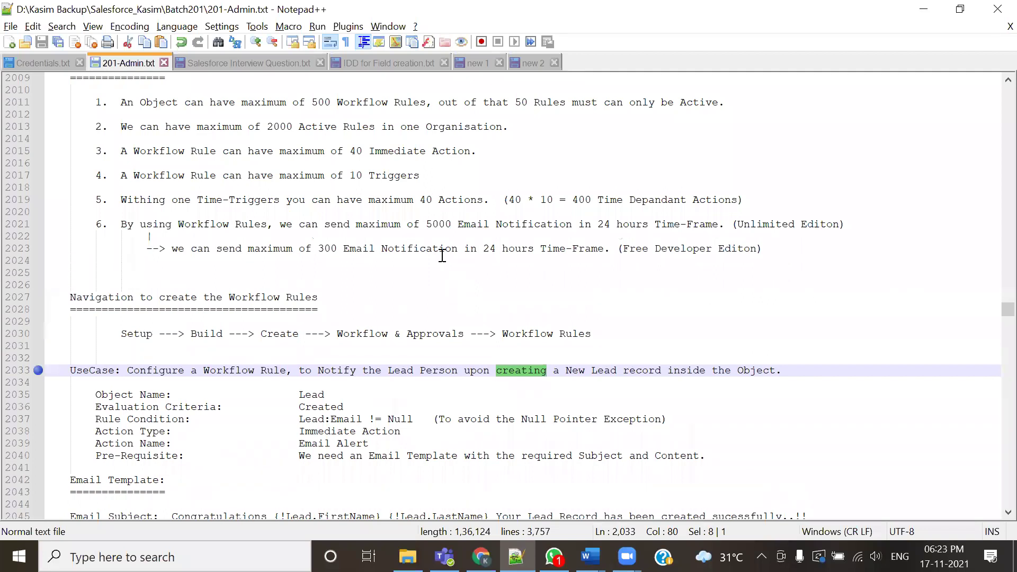
Restore the 5000 email limit figure in 201-Admin.txt and save the notes
double_click(428, 223)
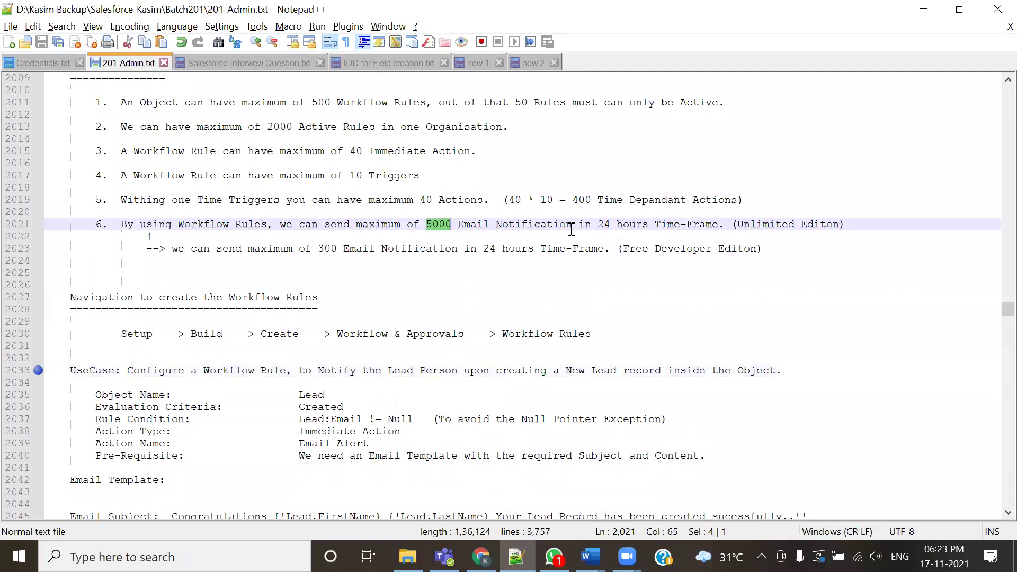
key(Left)
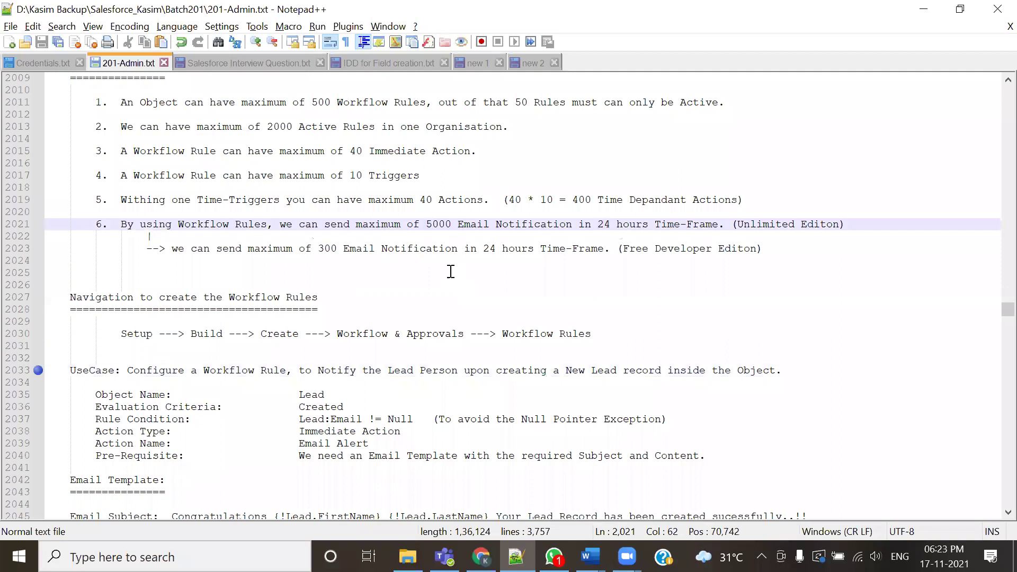
key(Delete)
key(Delete)
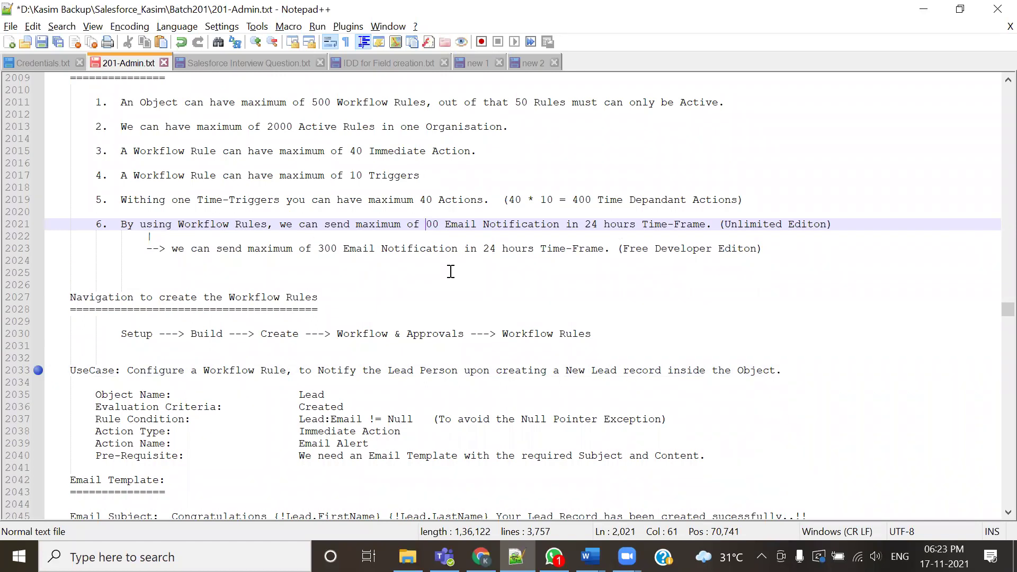
text(50)
key(ctrl+s)
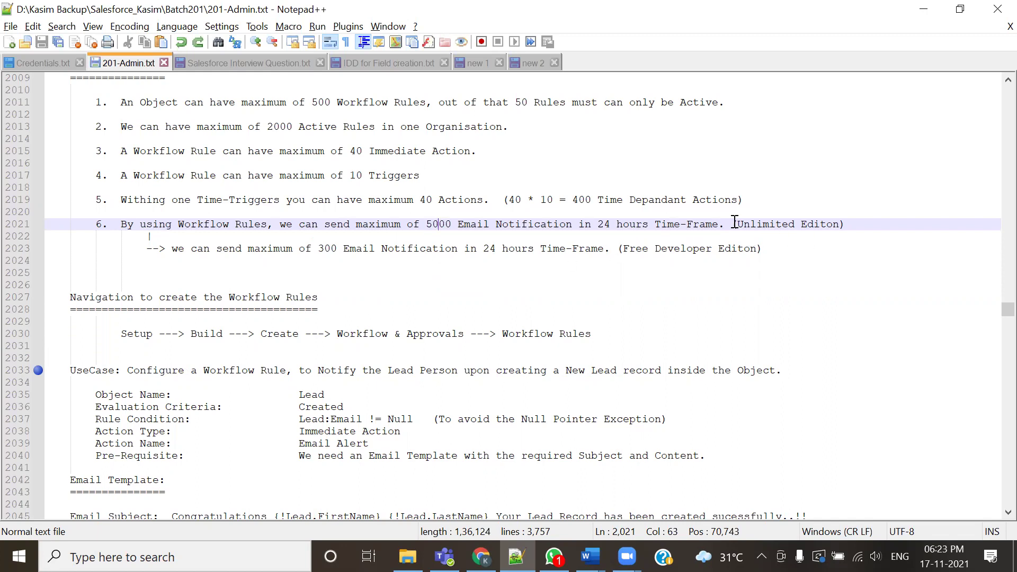
Highlight the Unlimited Edition and Free Developer Edition notes and the 300 limit
drag(734, 224, 769, 225)
drag(616, 250, 762, 250)
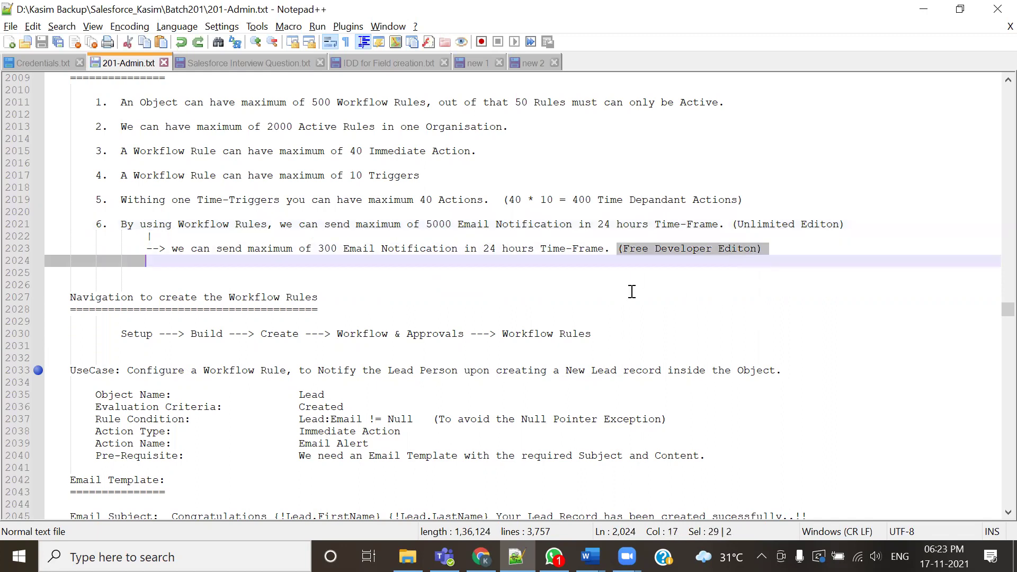
click(561, 268)
double_click(324, 248)
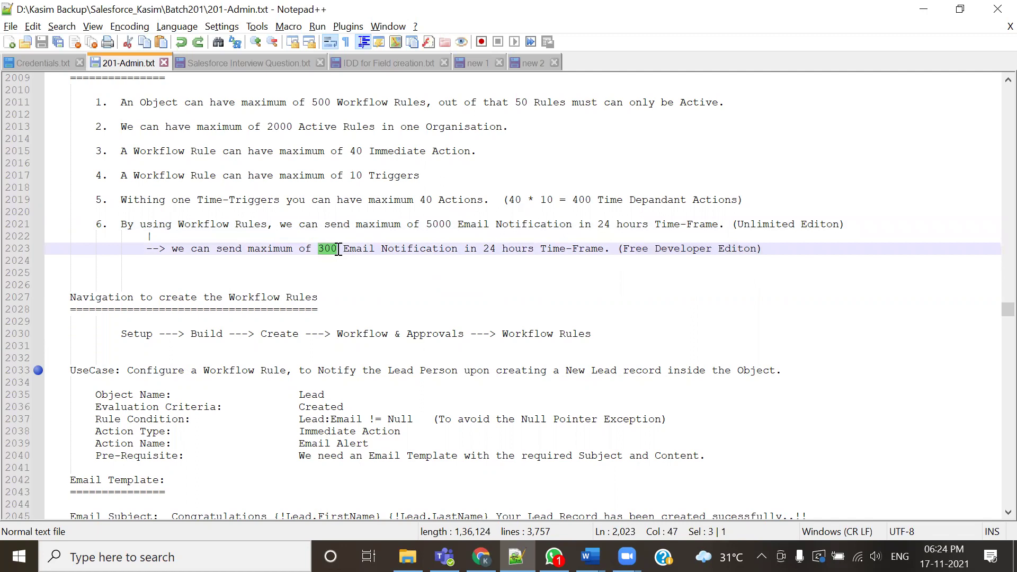
click(354, 225)
Emphasize the 5000 email limit and Developer Edition's 300 emails per day, then return to Salesforce
shift+click(626, 235)
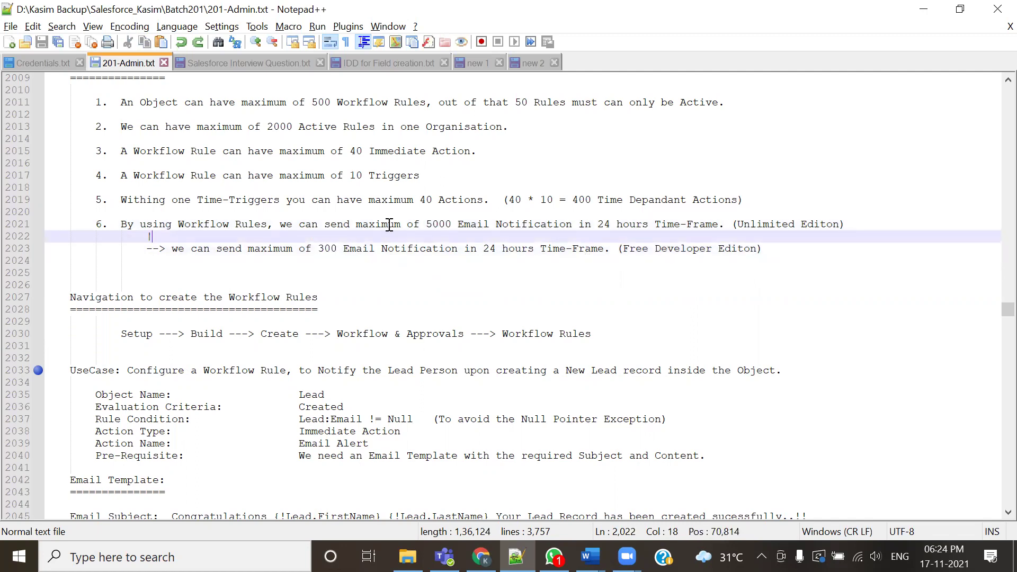
drag(388, 224, 495, 224)
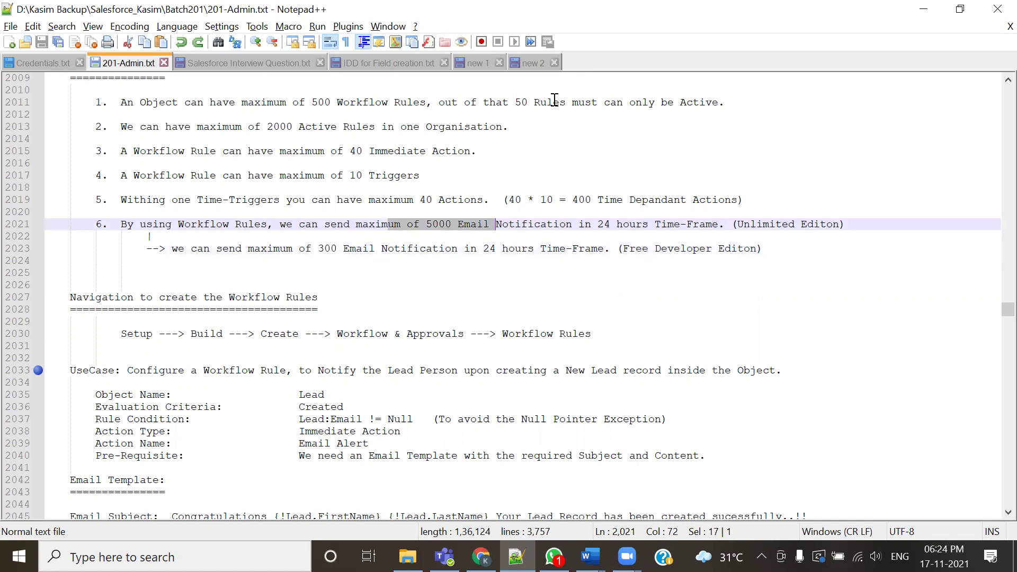
double_click(661, 248)
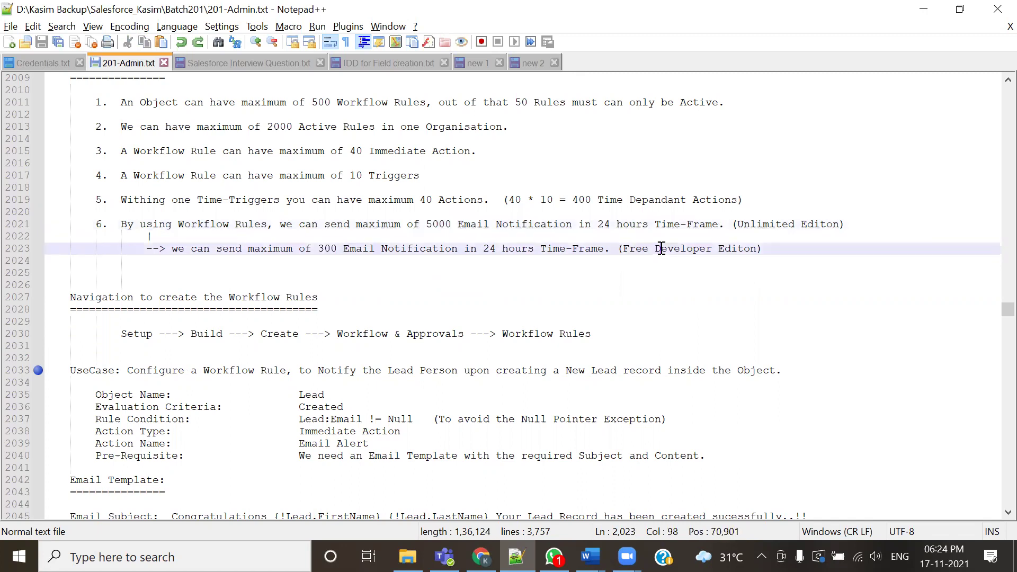
click(318, 254)
drag(306, 248, 363, 248)
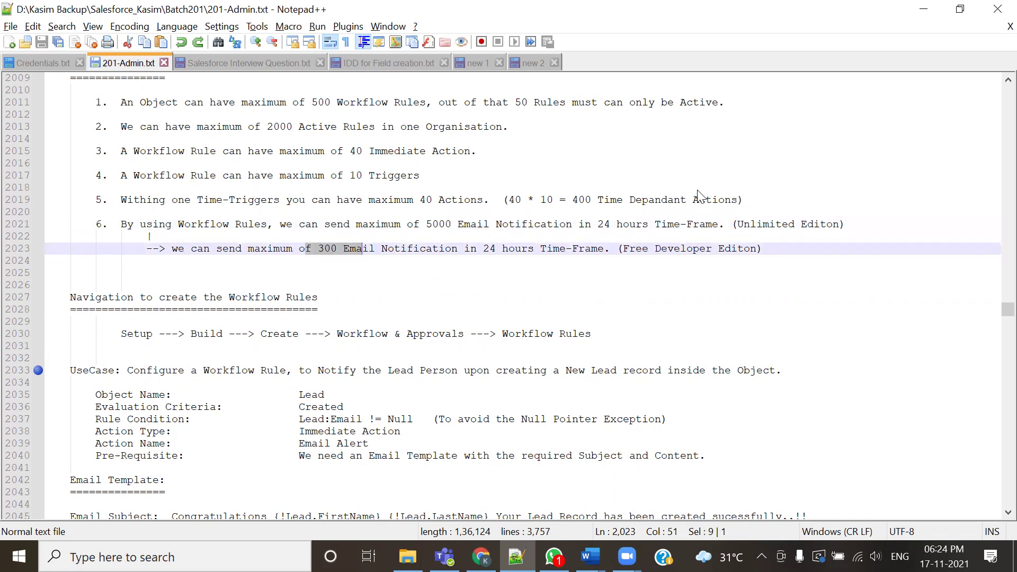
click(482, 556)
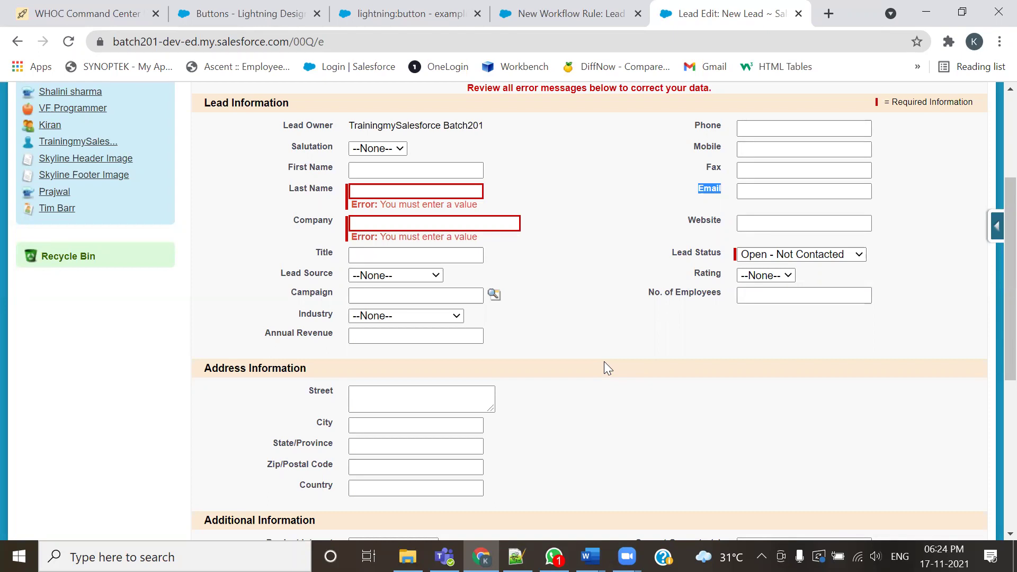
Emphasize the lead's Email field label on the New Lead edit form
click(826, 221)
drag(692, 189, 722, 191)
click(642, 212)
scroll(604, 276, up, 1)
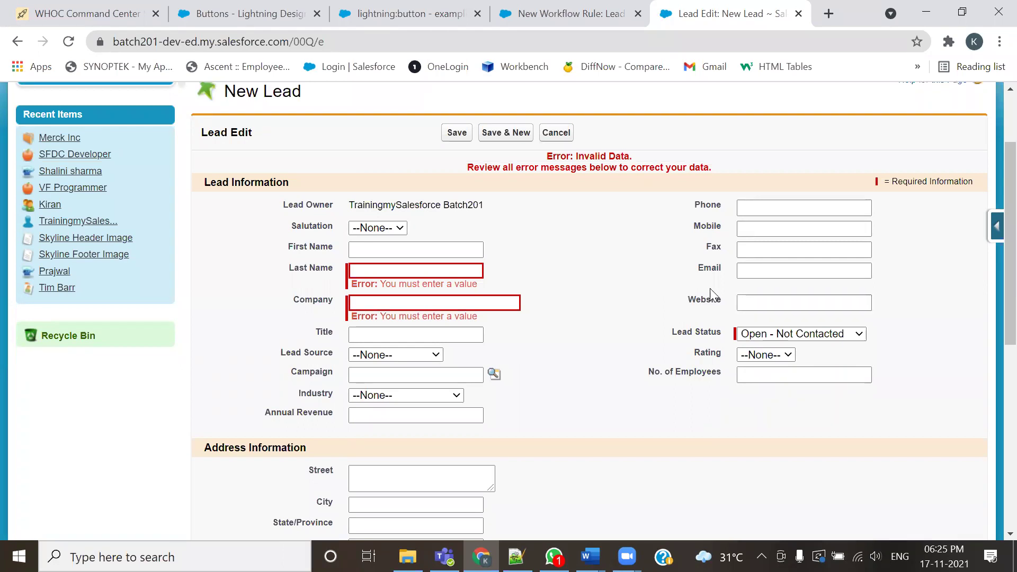
double_click(709, 268)
Set rule criterion one to Lead: Email not equal to, leaving Value blank
click(566, 16)
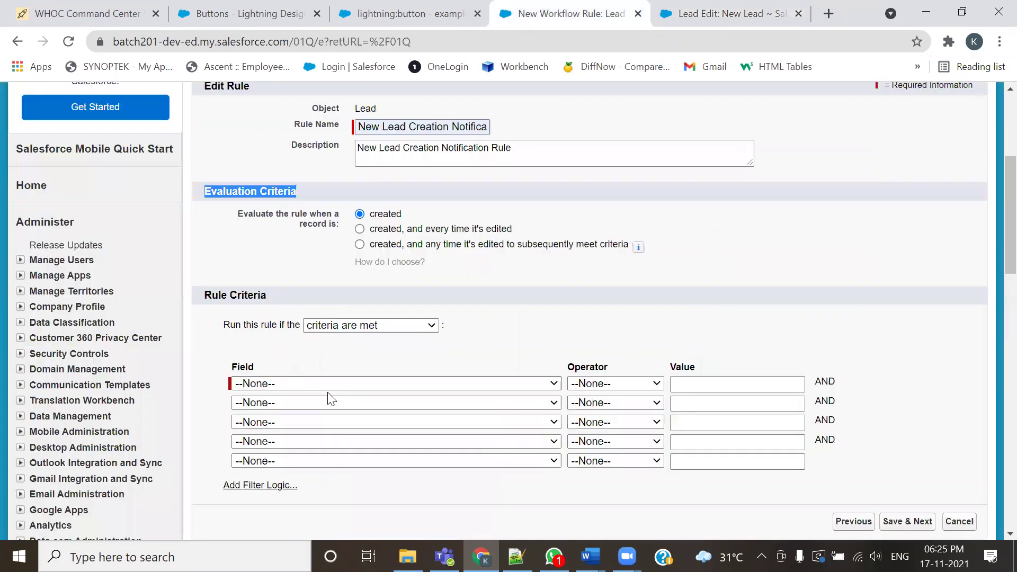
scroll(304, 347, down, 3)
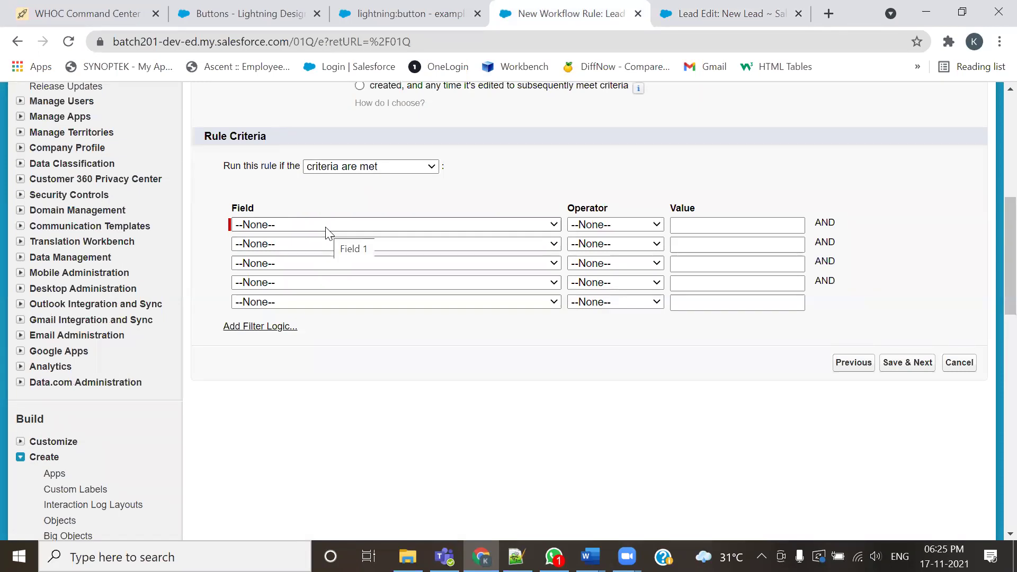
click(327, 225)
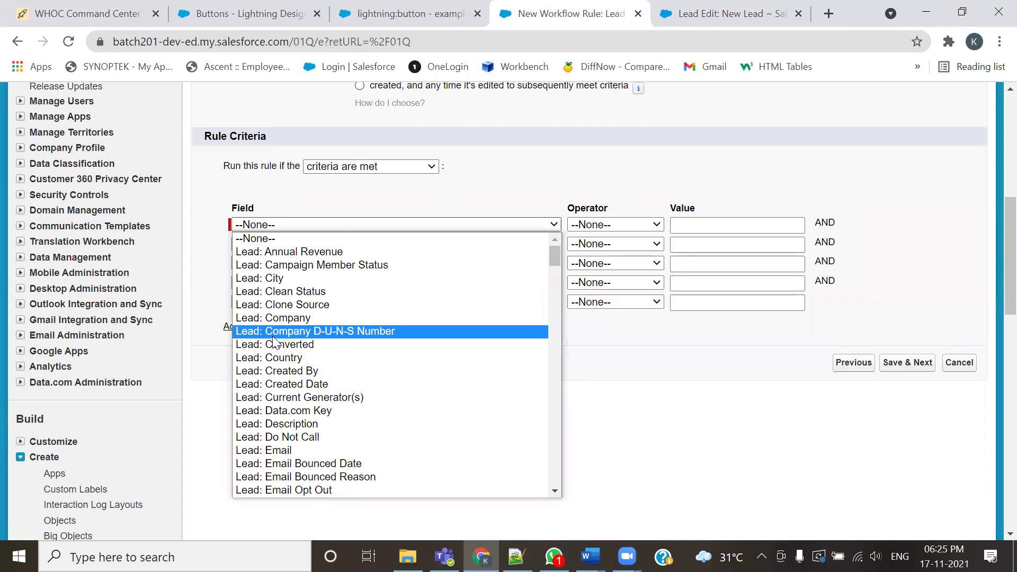
click(286, 451)
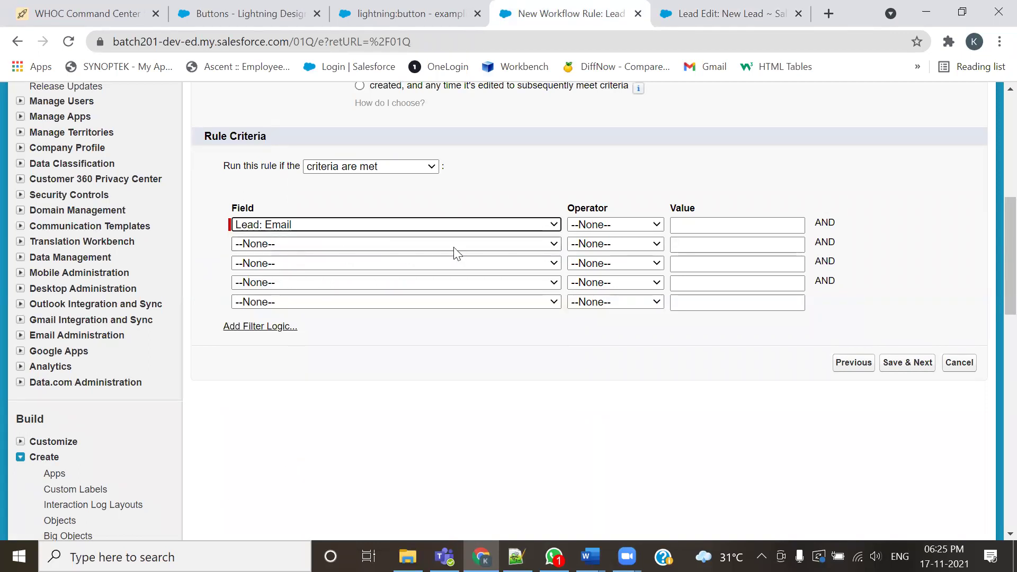
click(652, 228)
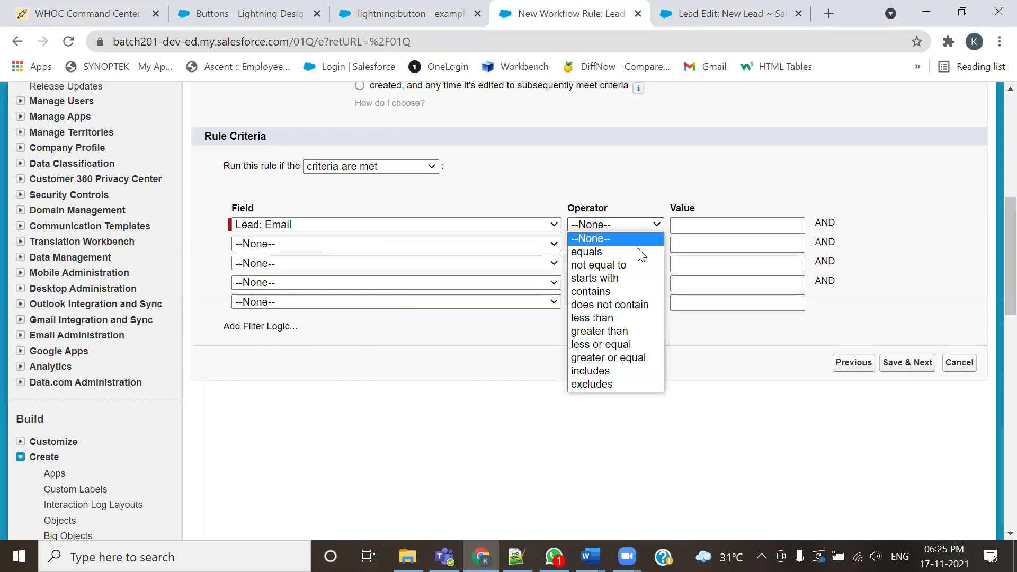
click(625, 264)
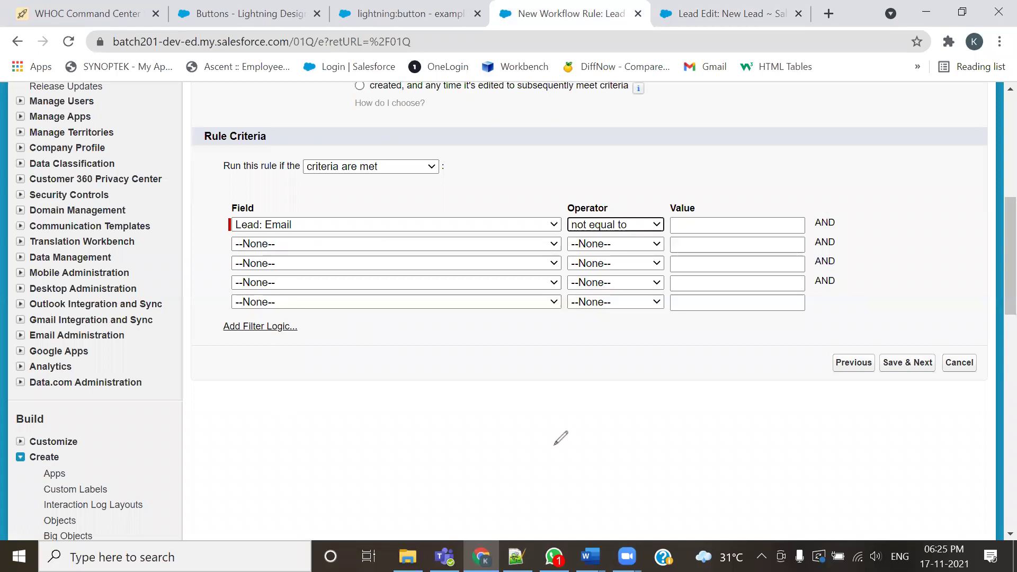
mouse_move(209, 204)
mouse_down()
mouse_move(869, 236)
mouse_move(783, 189)
mouse_move(229, 193)
mouse_up()
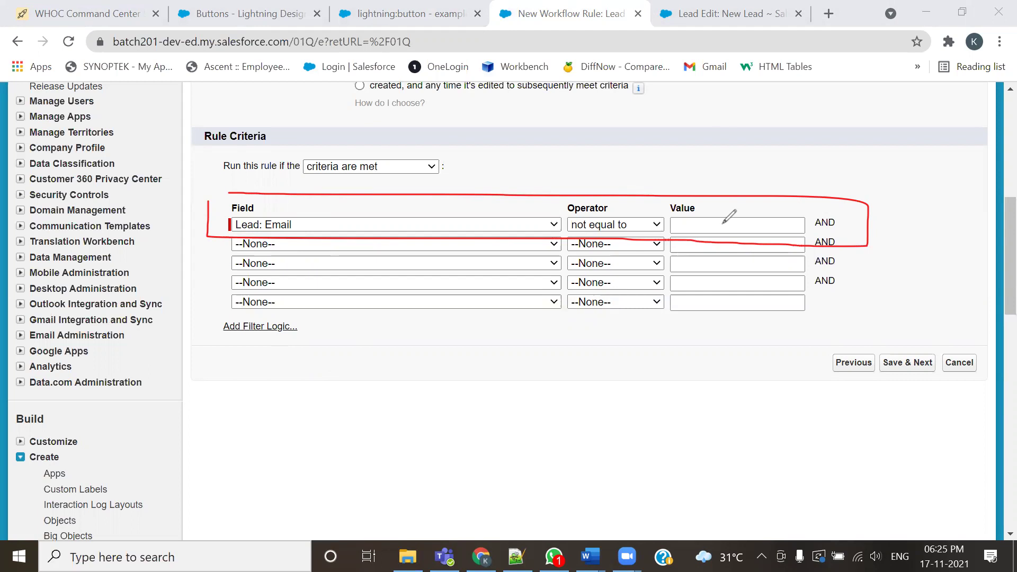
key(ctrl+z)
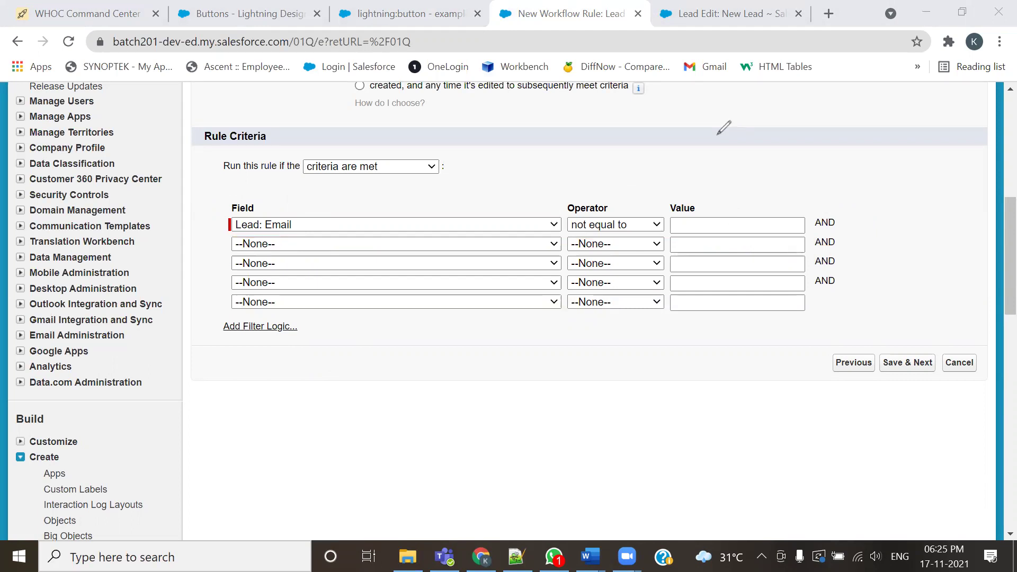
Save a test lead with Email 'ljhklhklh' and autofilled Last Name and Company
click(726, 13)
click(779, 270)
text(ljhklhklh)
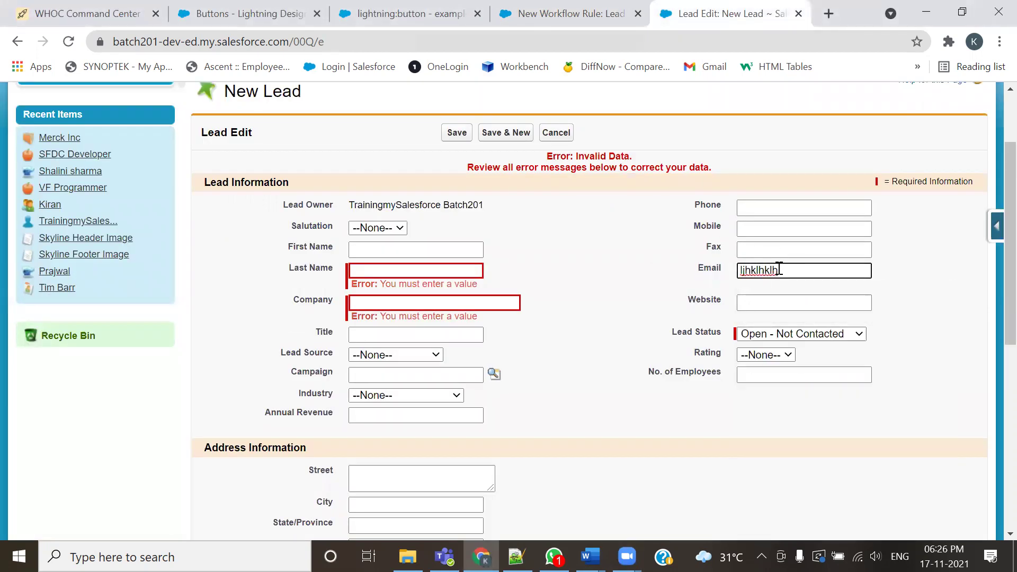
click(451, 268)
click(429, 300)
click(428, 301)
click(460, 138)
click(463, 141)
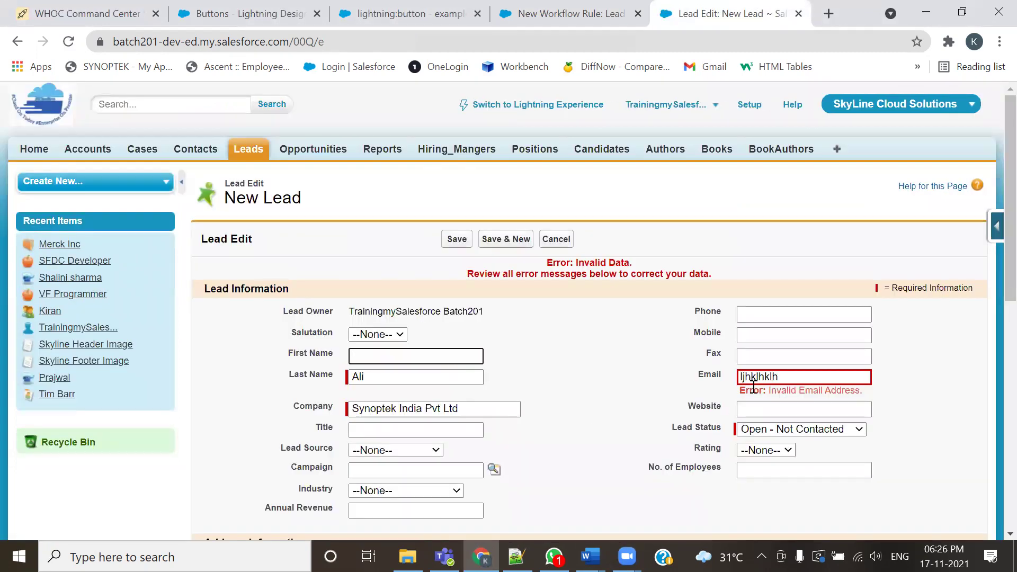
Note the Invalid Email Address error and clear the bad Email value
drag(874, 396, 770, 390)
double_click(709, 374)
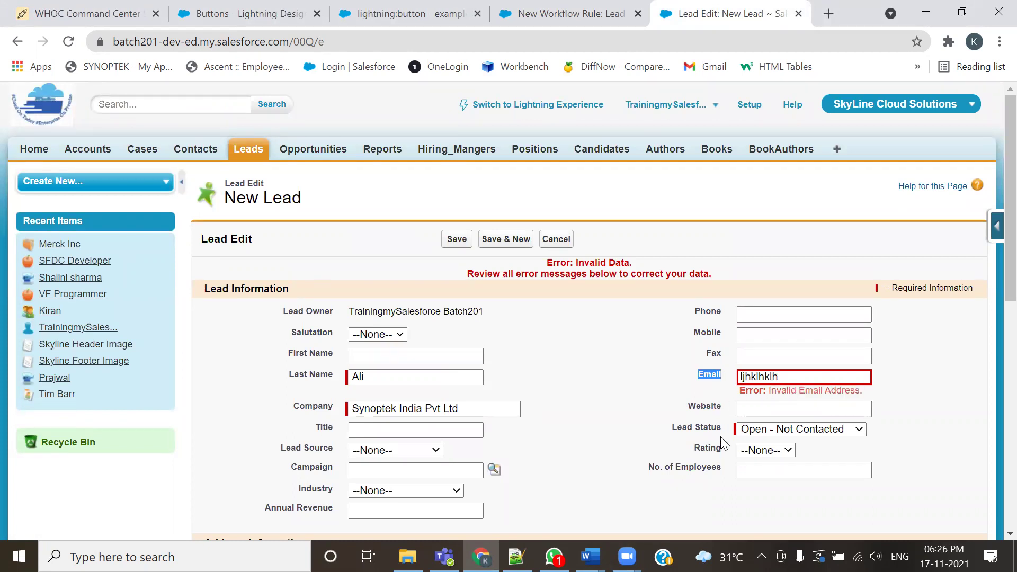
drag(789, 381, 738, 377)
key(BackSpace)
key(Escape)
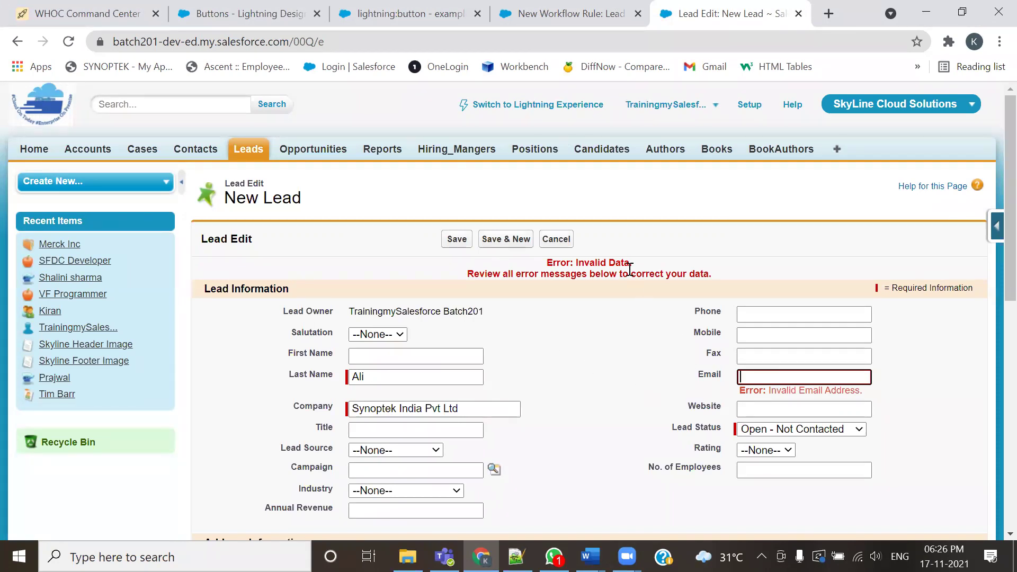
Review the created-only Evaluation Criteria and save the rule with Save & Next
click(571, 10)
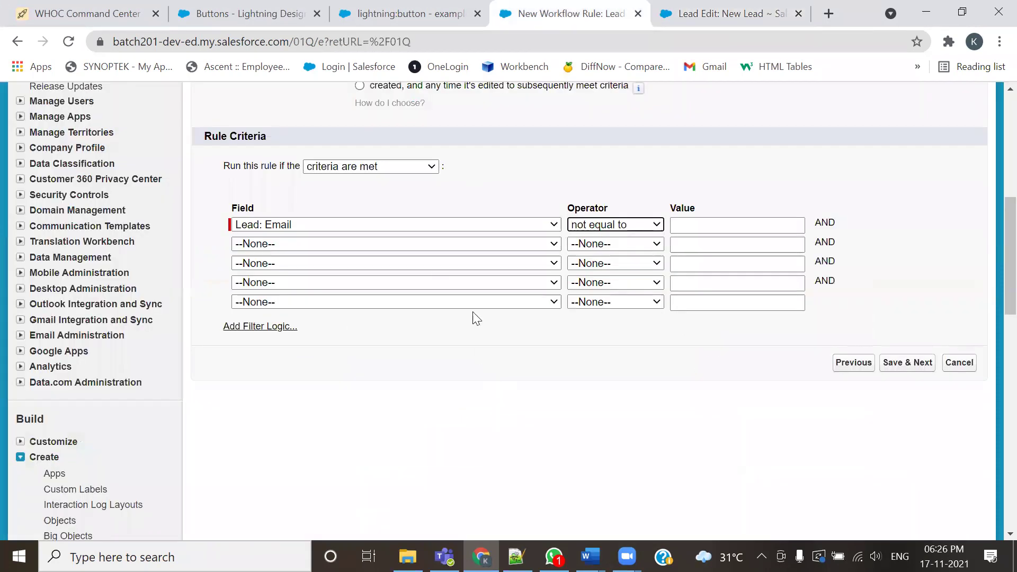
scroll(376, 406, up, 2)
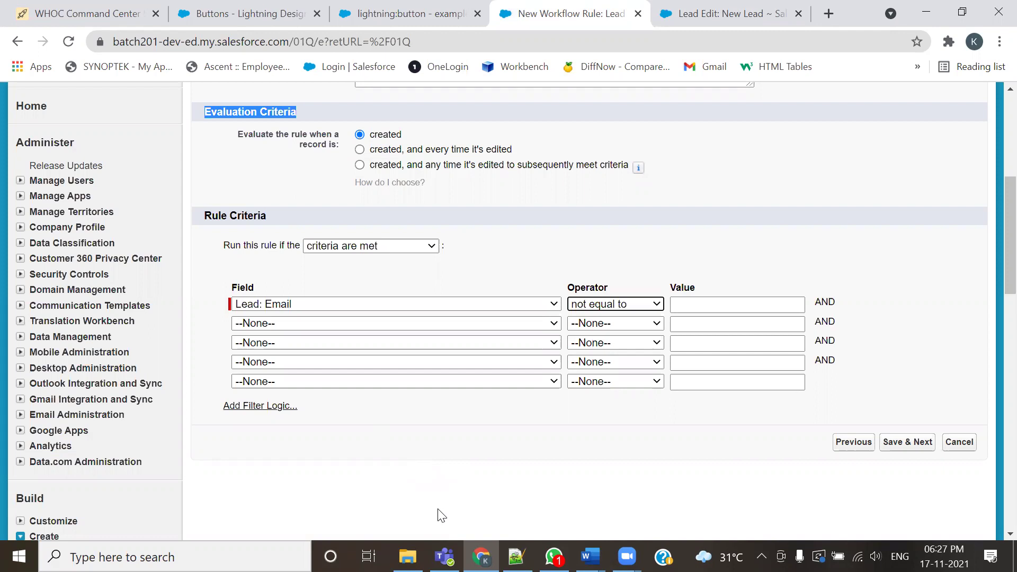
click(930, 444)
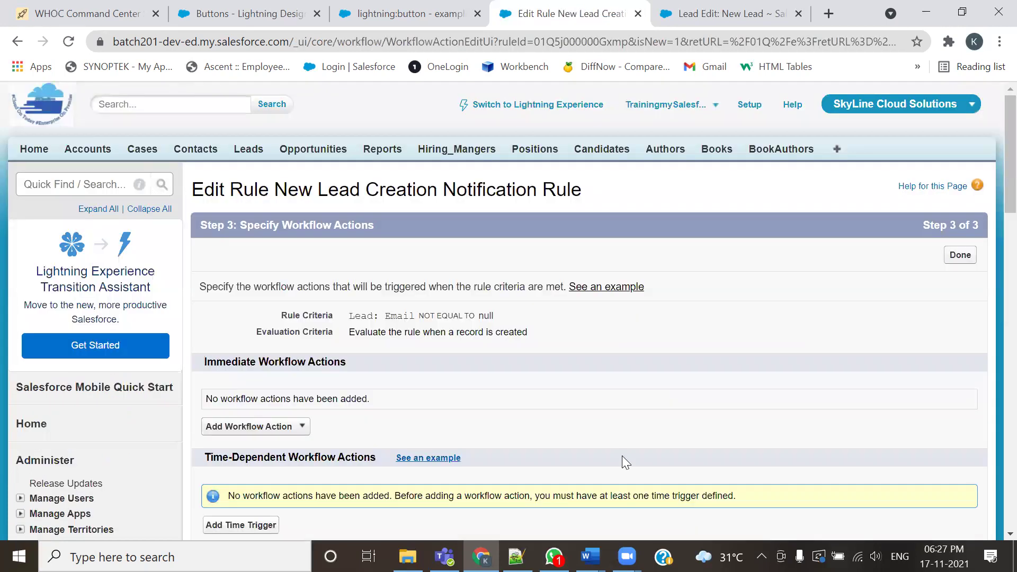
Scroll through the empty Step 3: Specify Workflow Actions page
scroll(622, 461, down, 2)
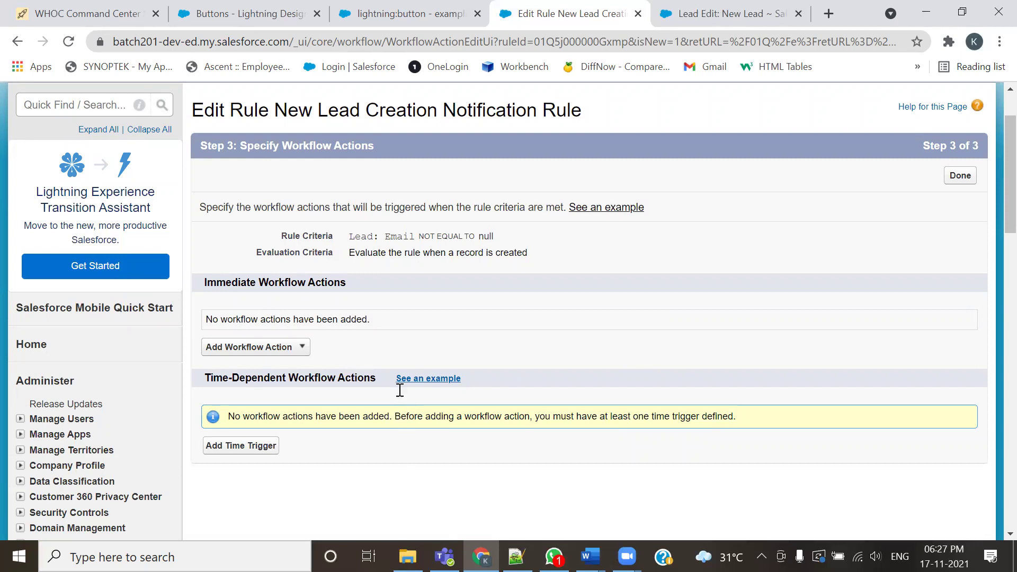
Highlight the Lead use case line and its Email Template prerequisite in 201-Admin.txt
key(alt+Tab)
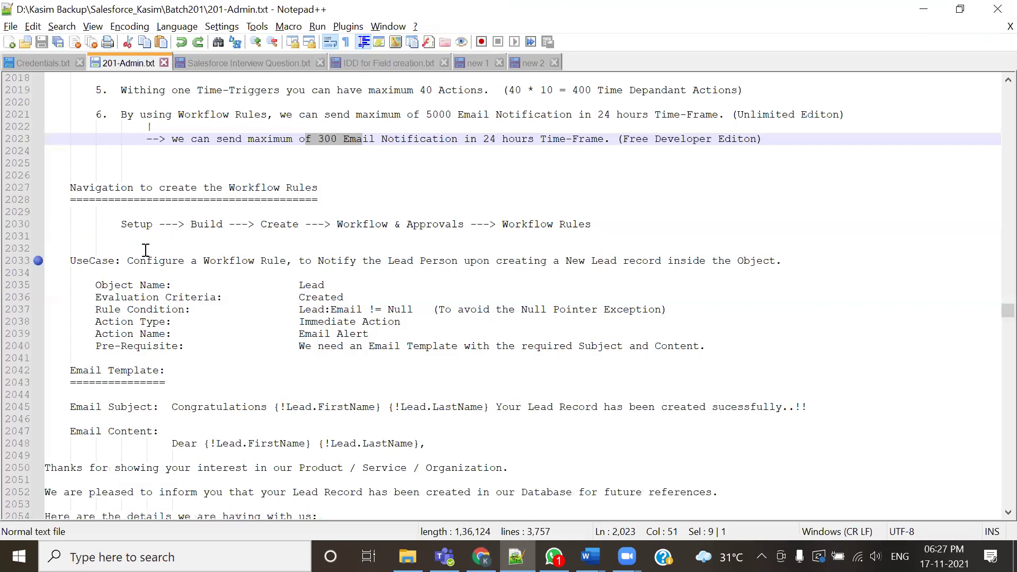
drag(127, 260, 744, 262)
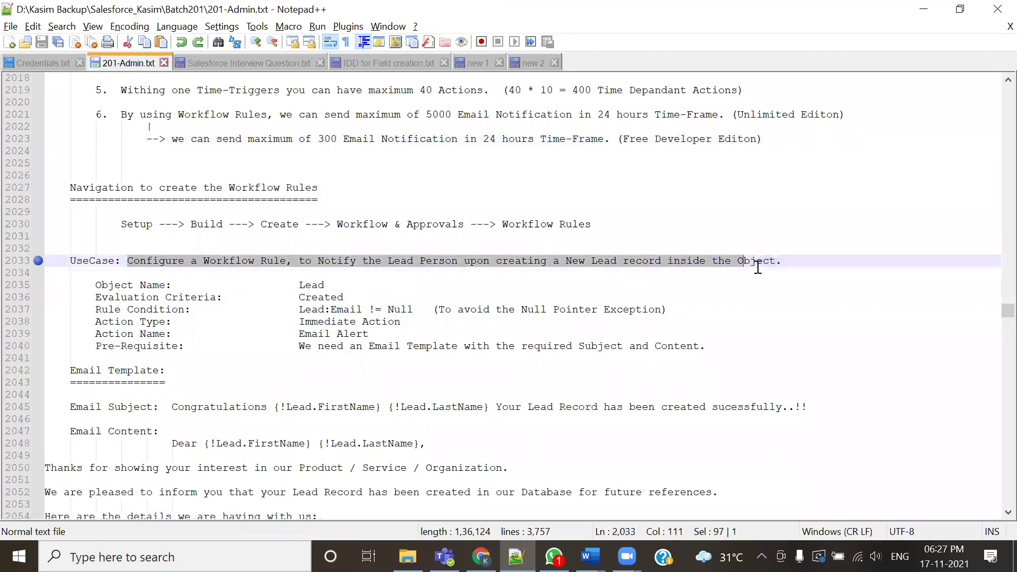
click(727, 352)
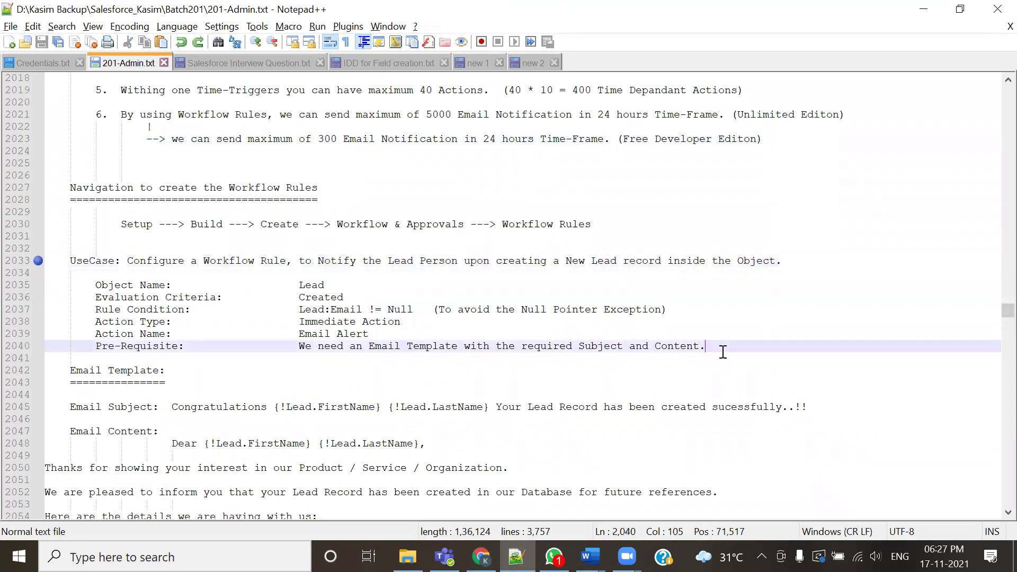
scroll(665, 325, down, 2)
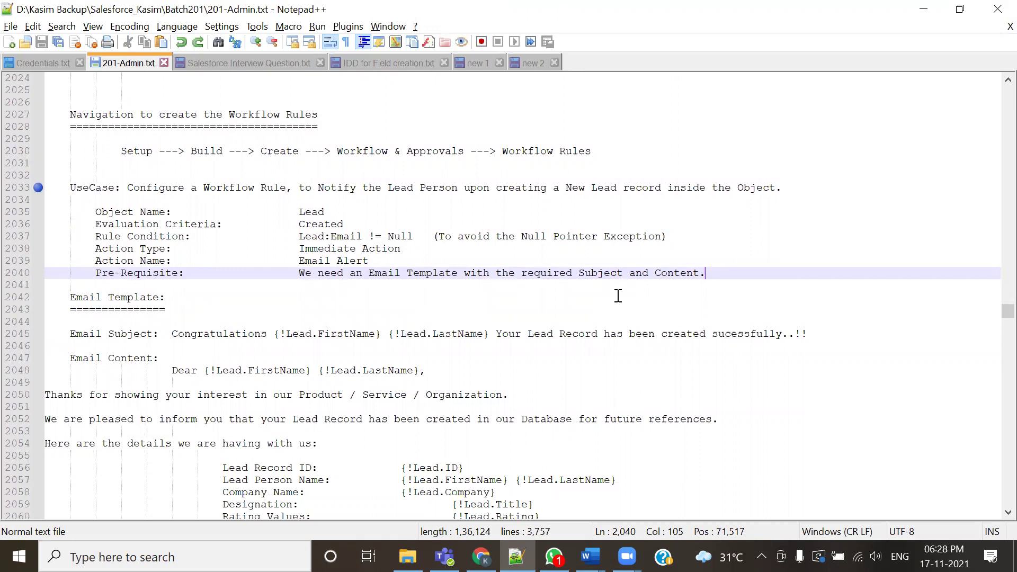
key(alt+Tab)
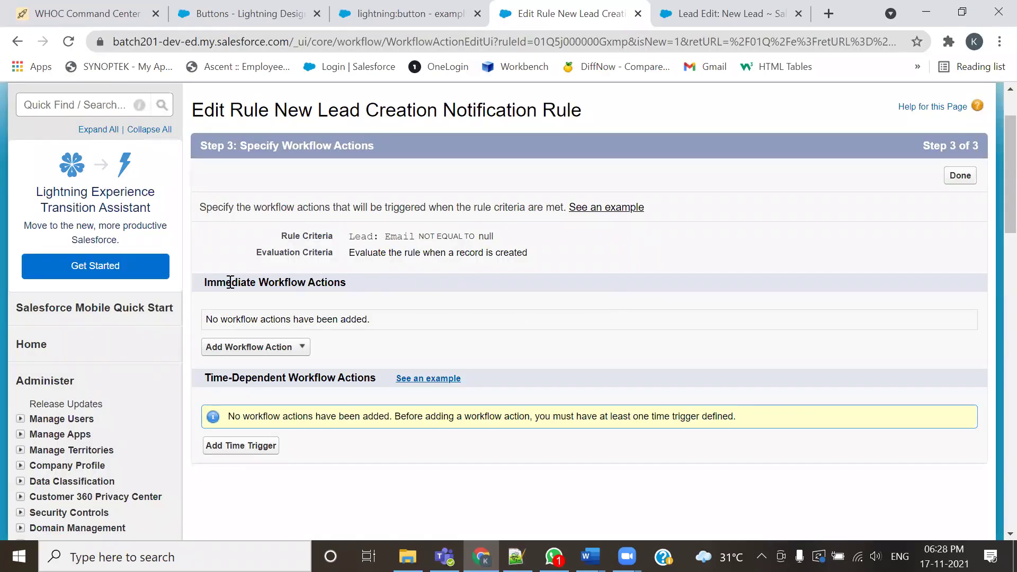
Add a New Email Alert under the Lead rule's Immediate Workflow Actions
drag(202, 284, 346, 283)
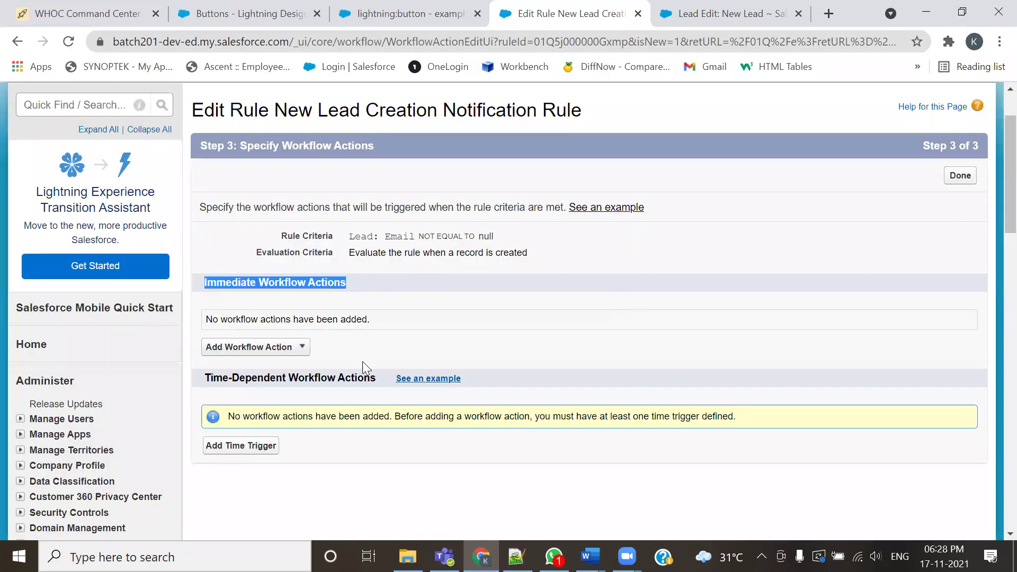
scroll(364, 318, down, 3)
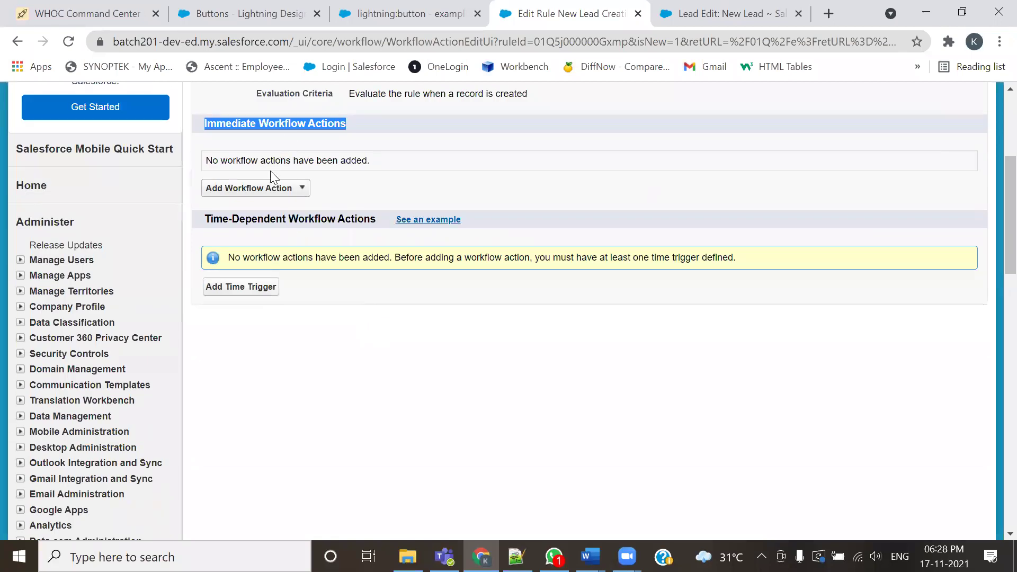
scroll(296, 191, up, 2)
click(344, 216)
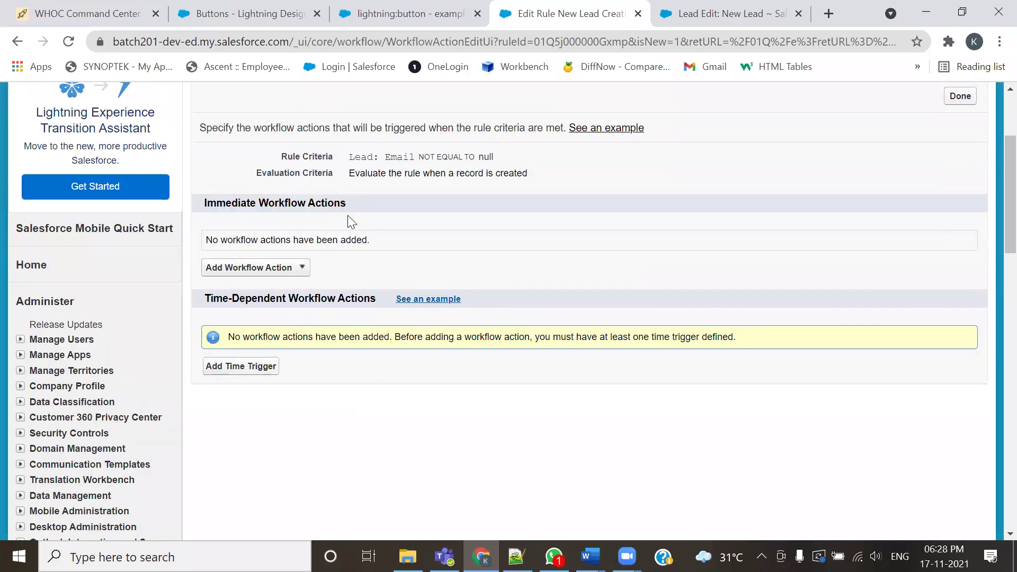
click(301, 271)
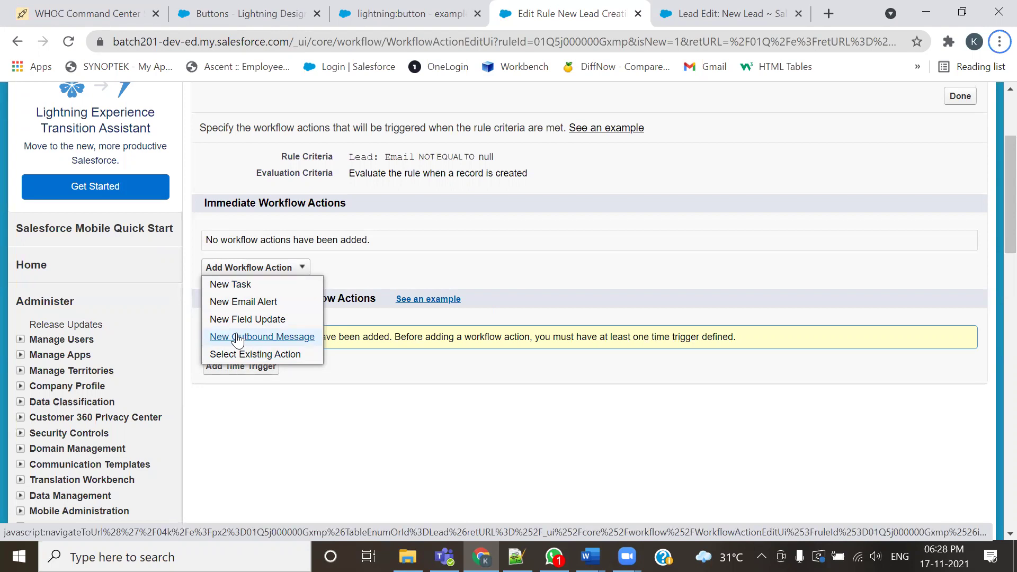
click(243, 303)
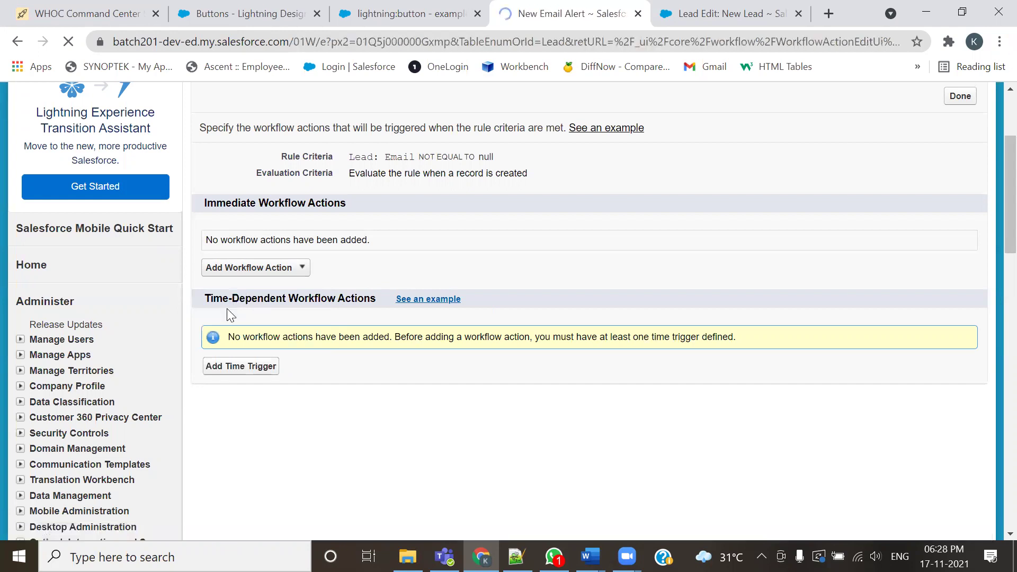
Describe the Lead alert as 'New Lead Creation Notification Alert' so its Unique Name auto-fills, then return to the New Lead form
click(381, 302)
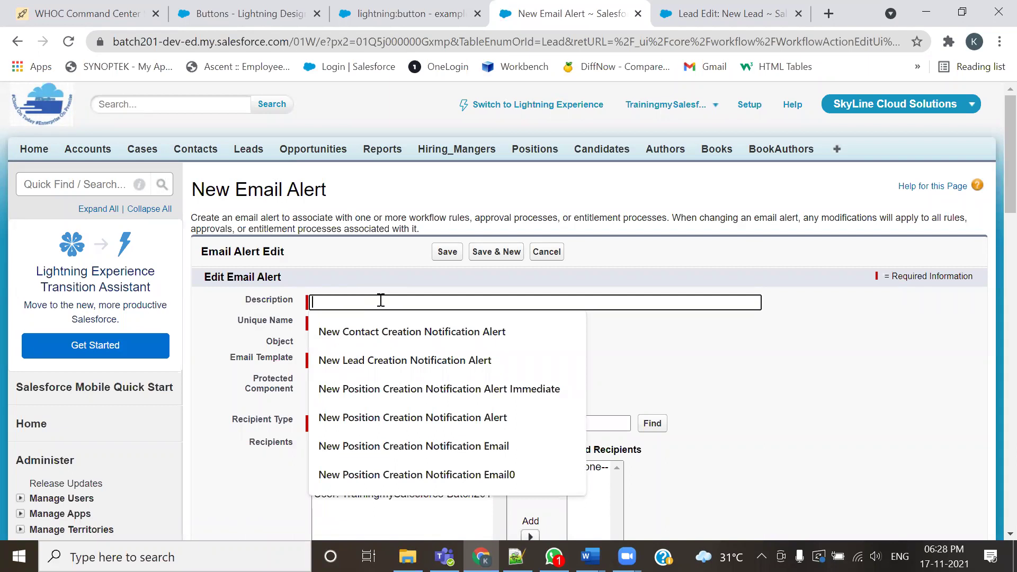
click(399, 364)
key(Tab)
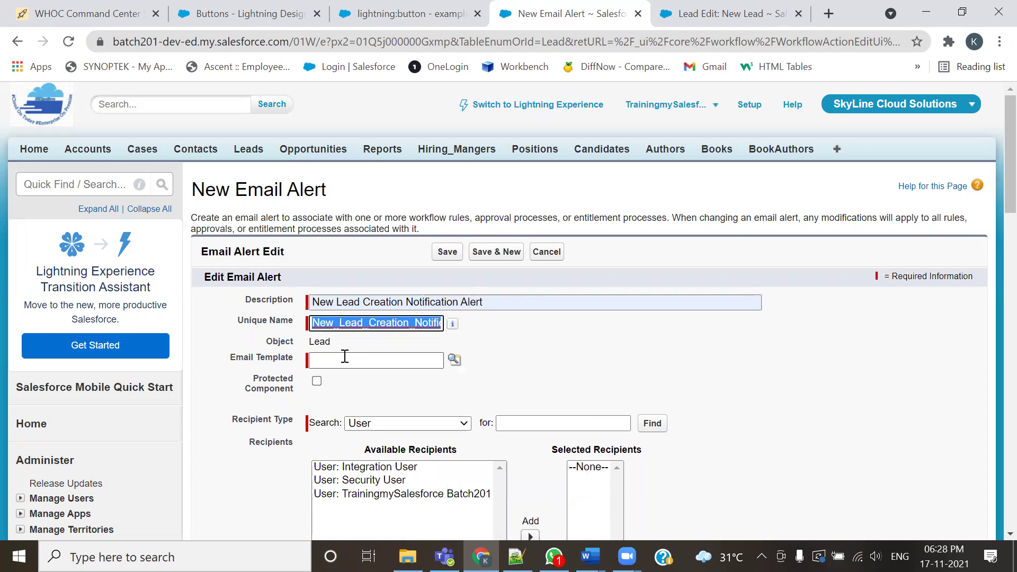
drag(273, 341, 331, 342)
drag(230, 360, 292, 360)
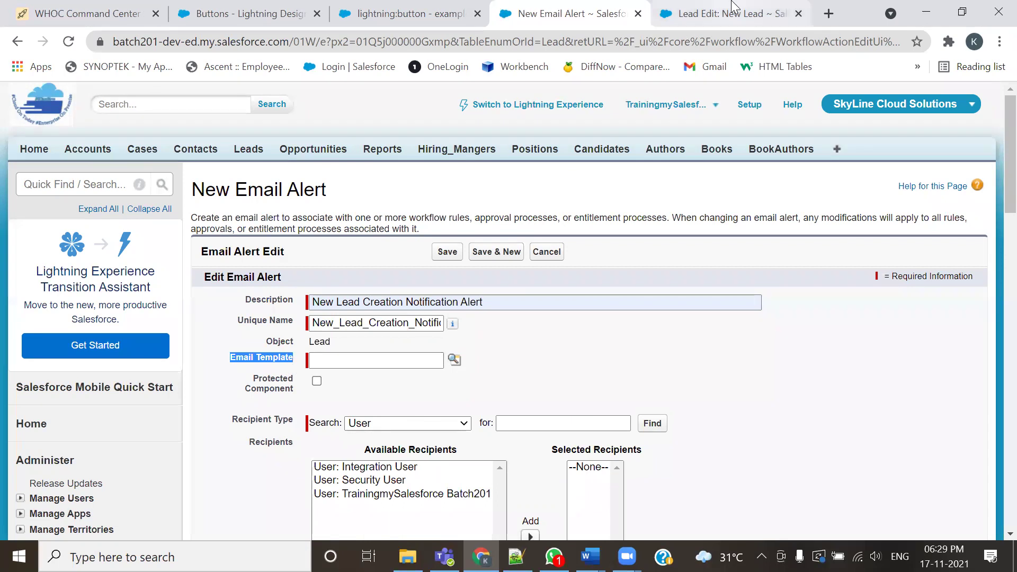
click(709, 12)
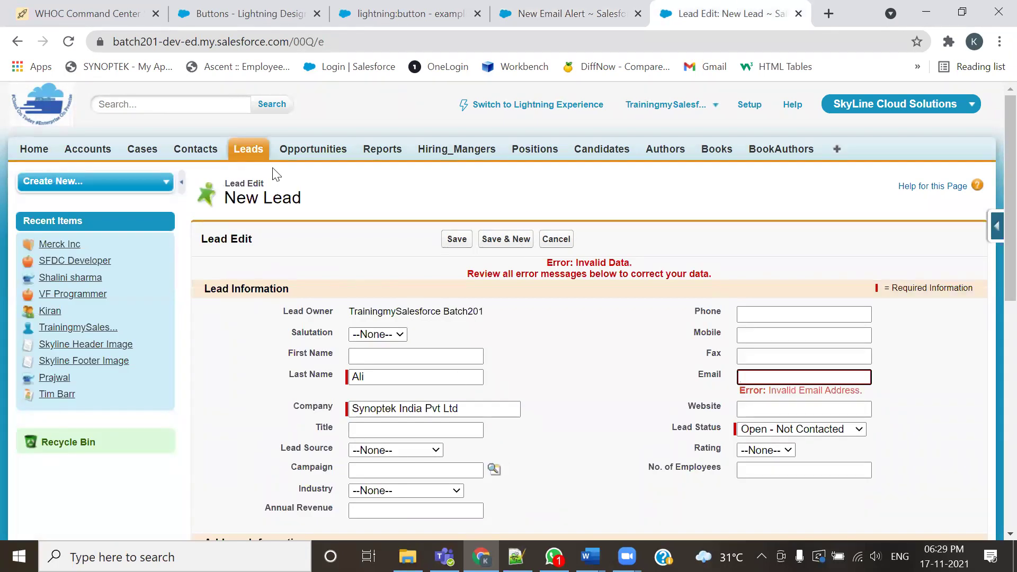
Show the SkyLine Email Templates folder under Setup's Classic Email Templates, listing New Lead Creation Notification Template
click(749, 105)
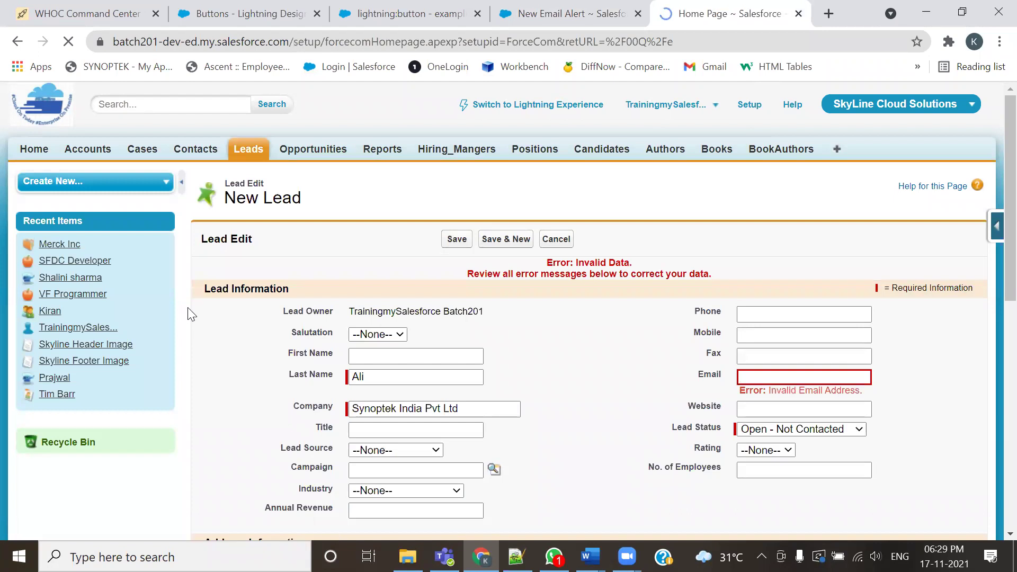
scroll(103, 357, down, 4)
scroll(103, 357, down, 1)
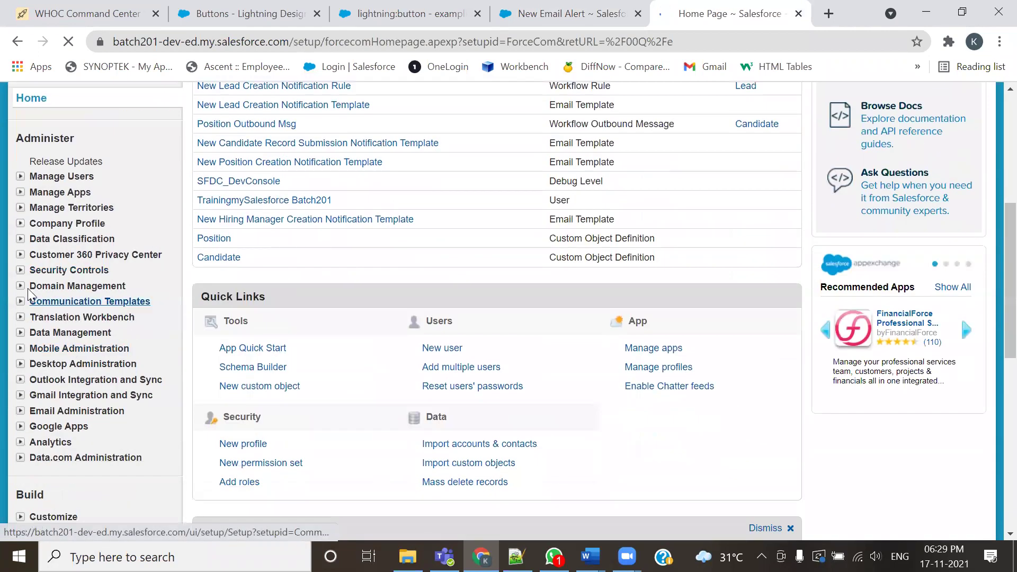
click(21, 303)
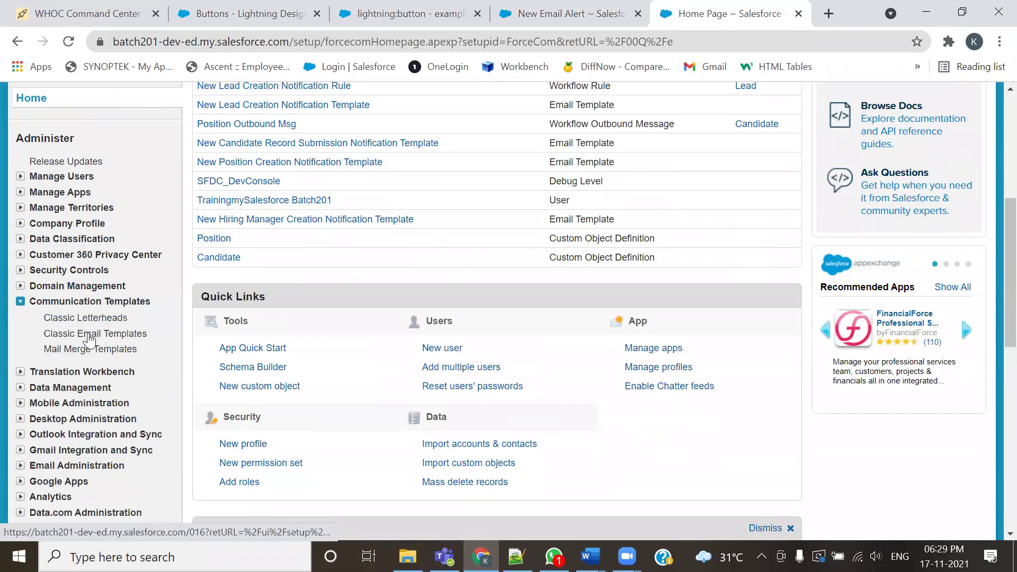
click(80, 332)
scroll(309, 396, down, 3)
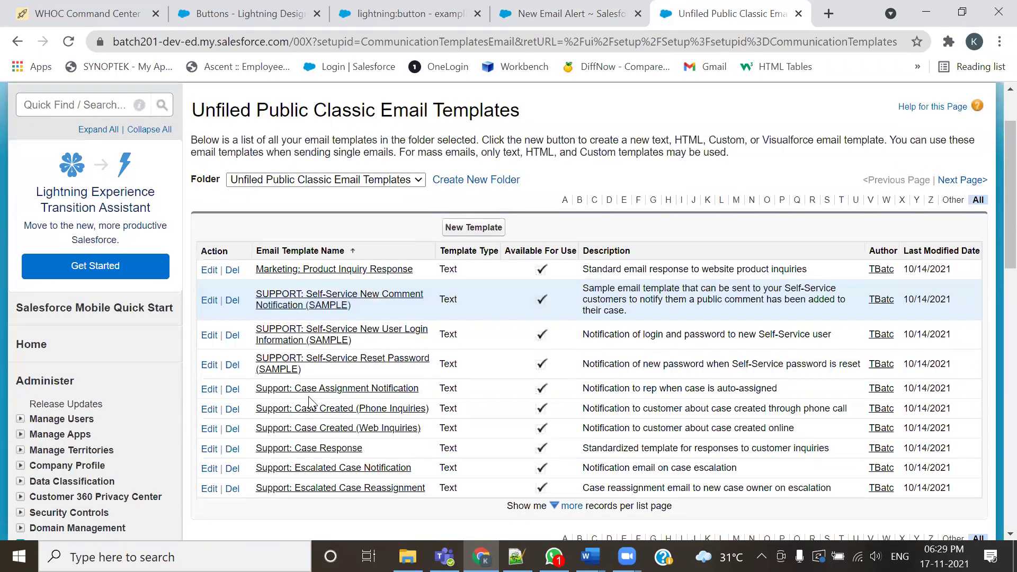
click(380, 106)
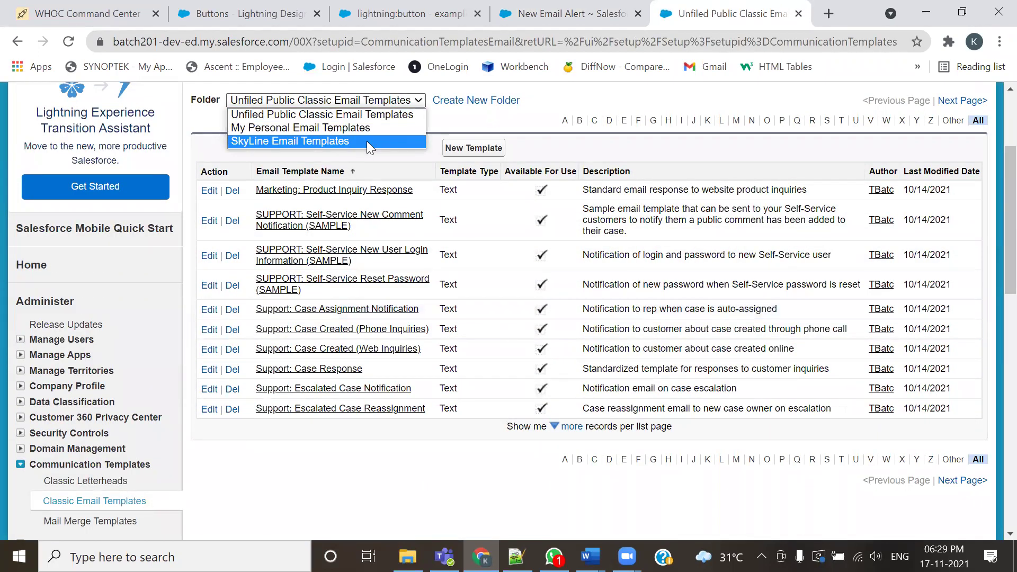
click(367, 141)
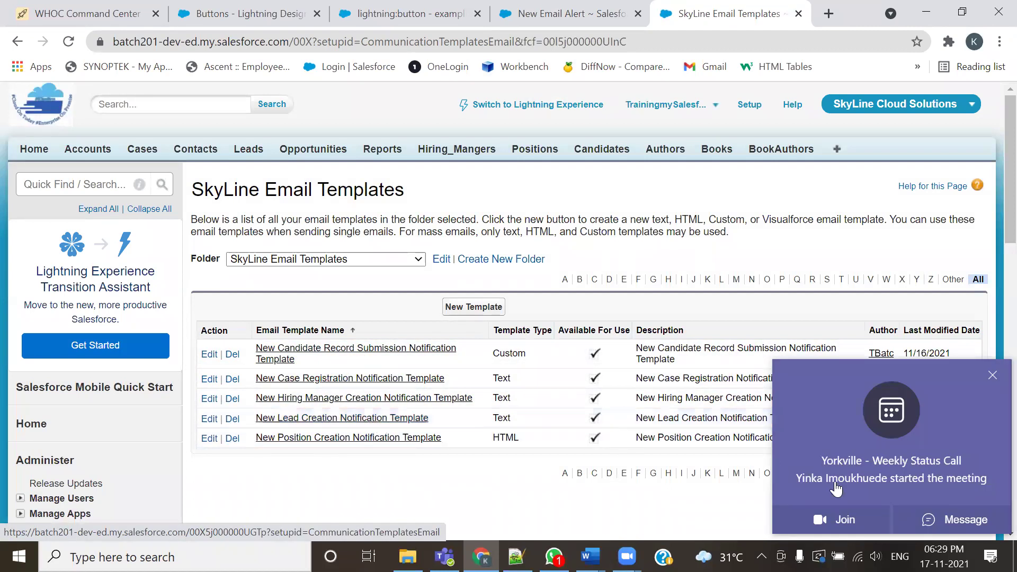
click(992, 376)
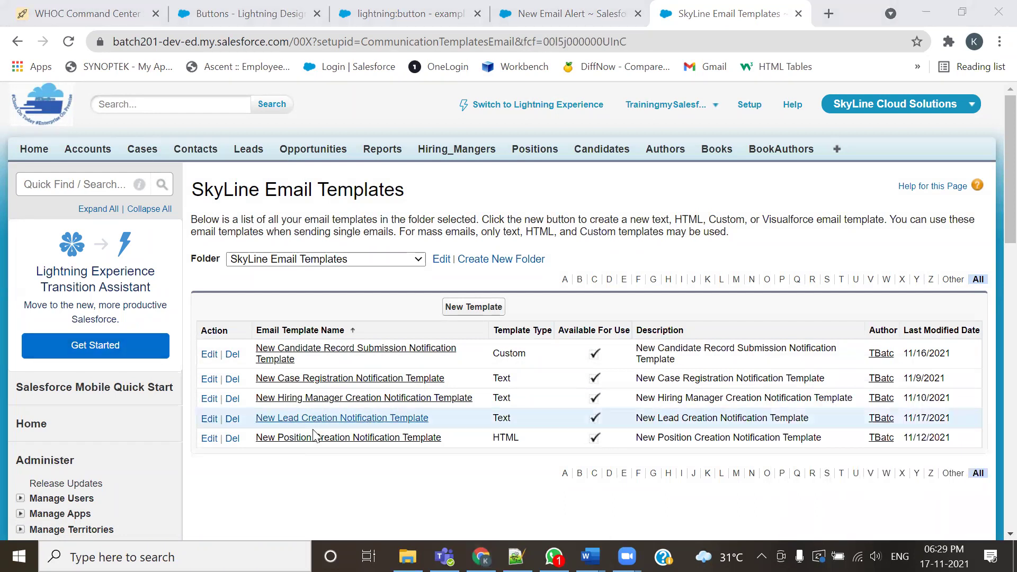
Choose New Lead Creation Notification Template from the SkyLine folder as the alert's email template
click(550, 24)
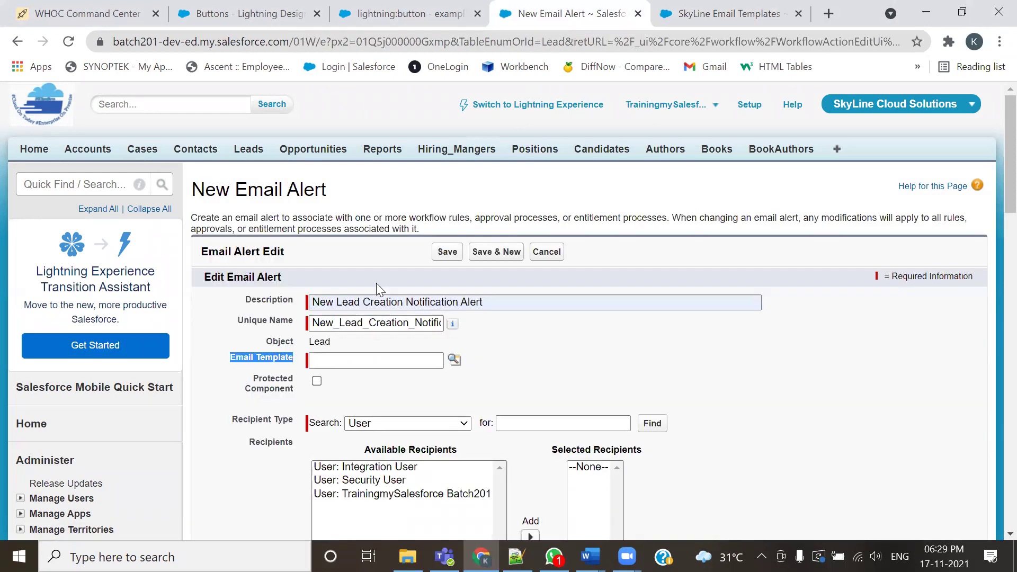
click(454, 361)
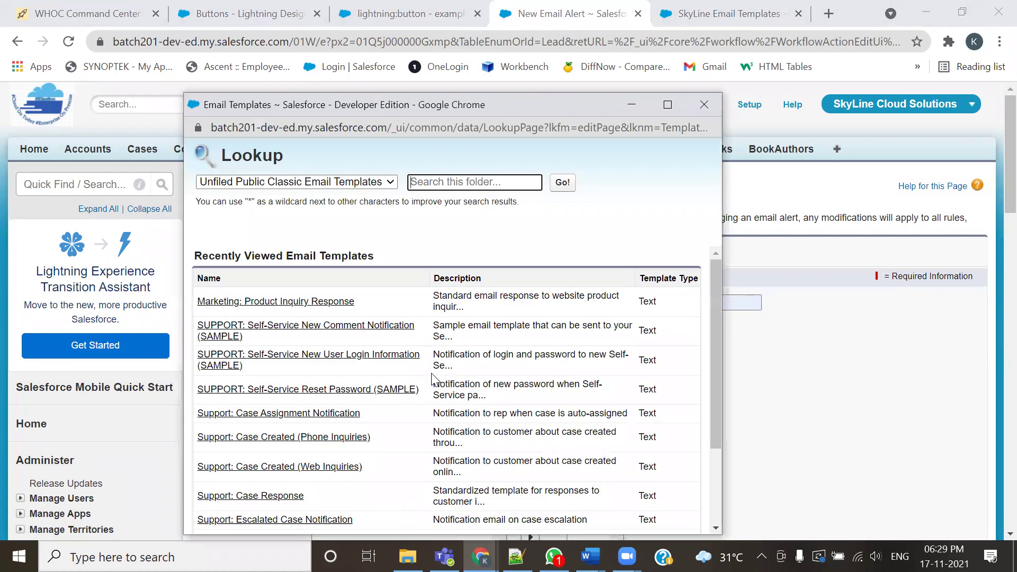
click(377, 185)
click(346, 207)
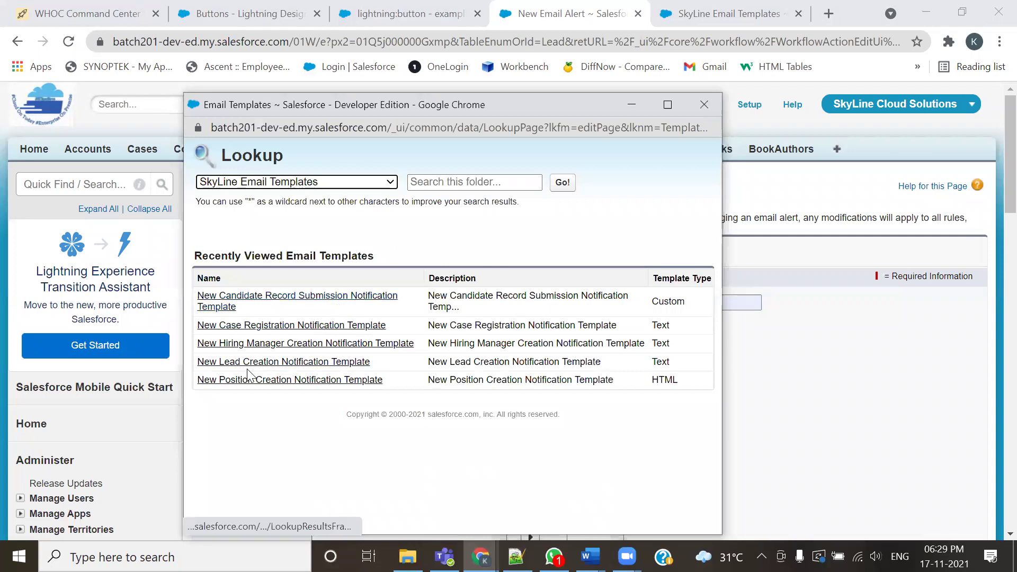
click(248, 362)
scroll(552, 371, down, 3)
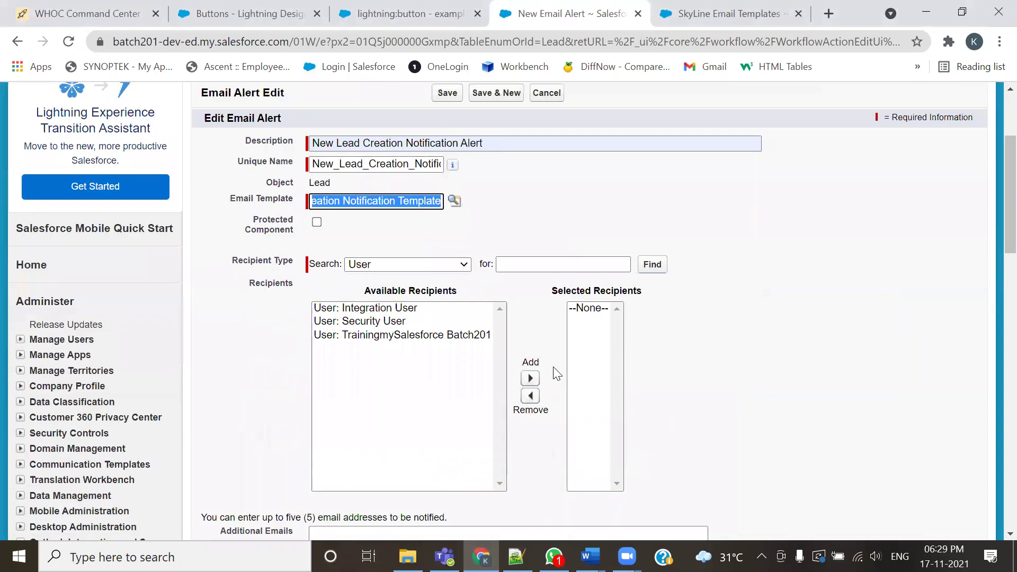
scroll(553, 367, down, 2)
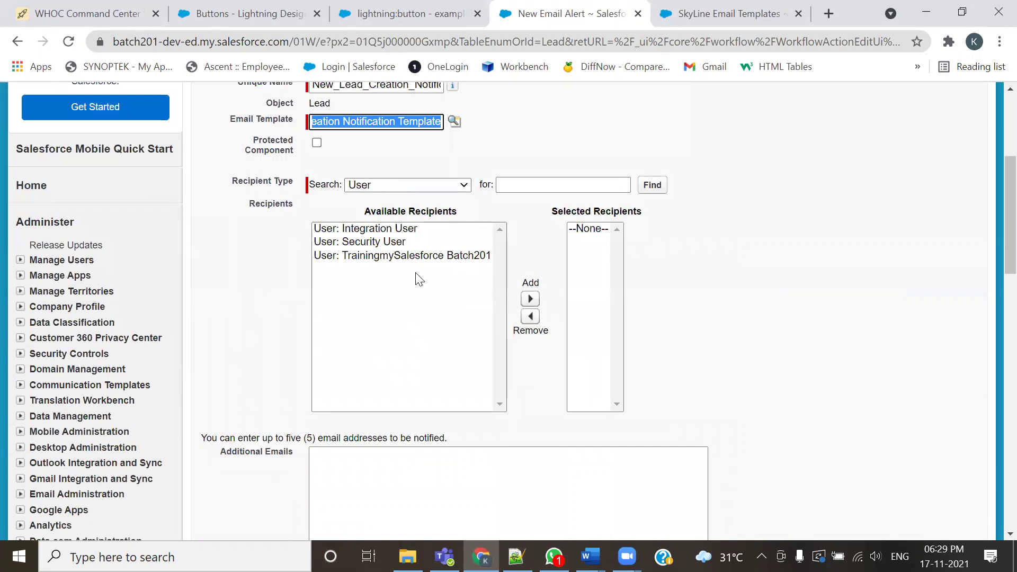
Add 'Email Field: Email' to the alert's Selected Recipients using the Email Field recipient type
click(431, 189)
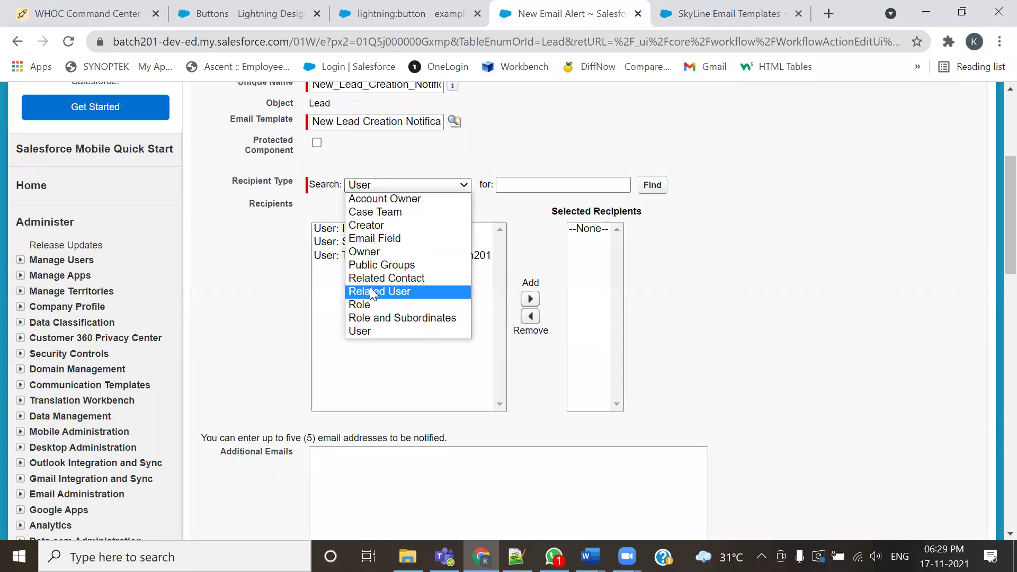
click(379, 239)
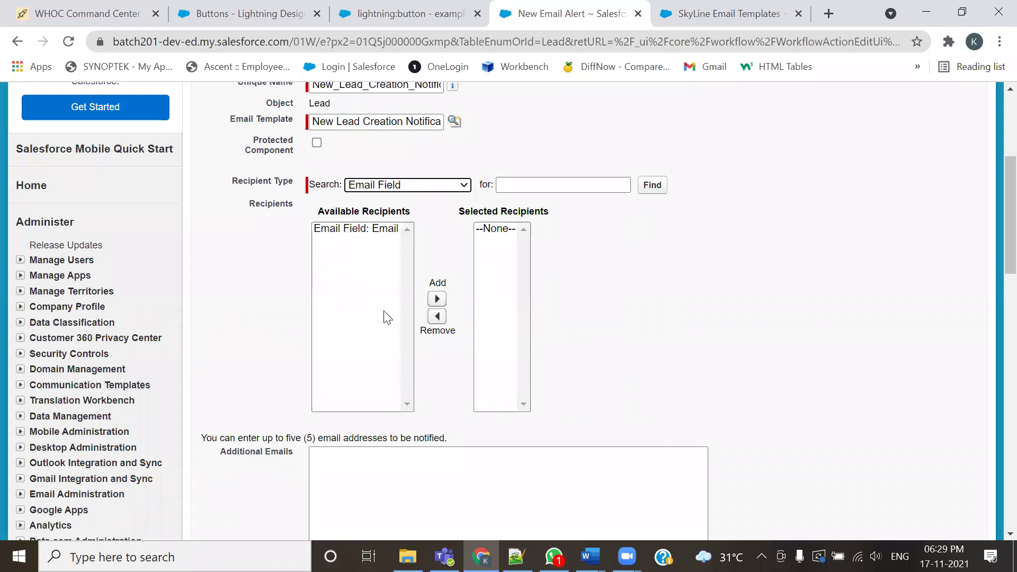
click(407, 185)
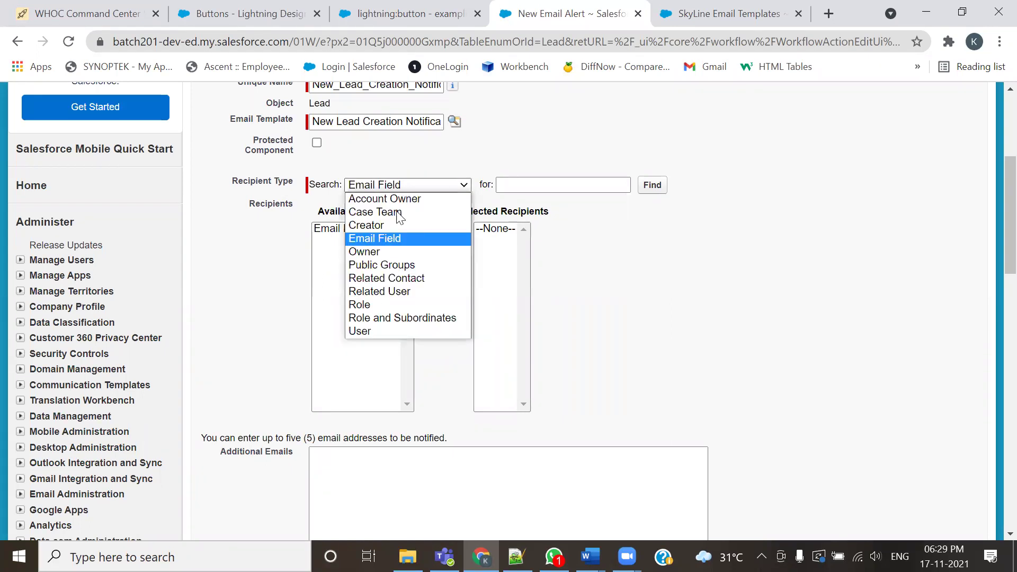
click(389, 235)
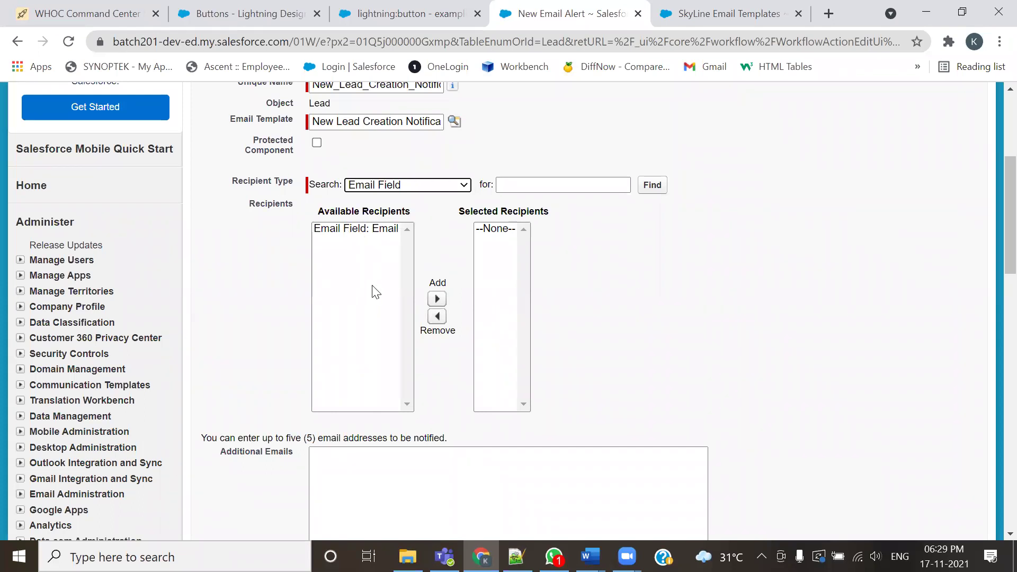
click(392, 185)
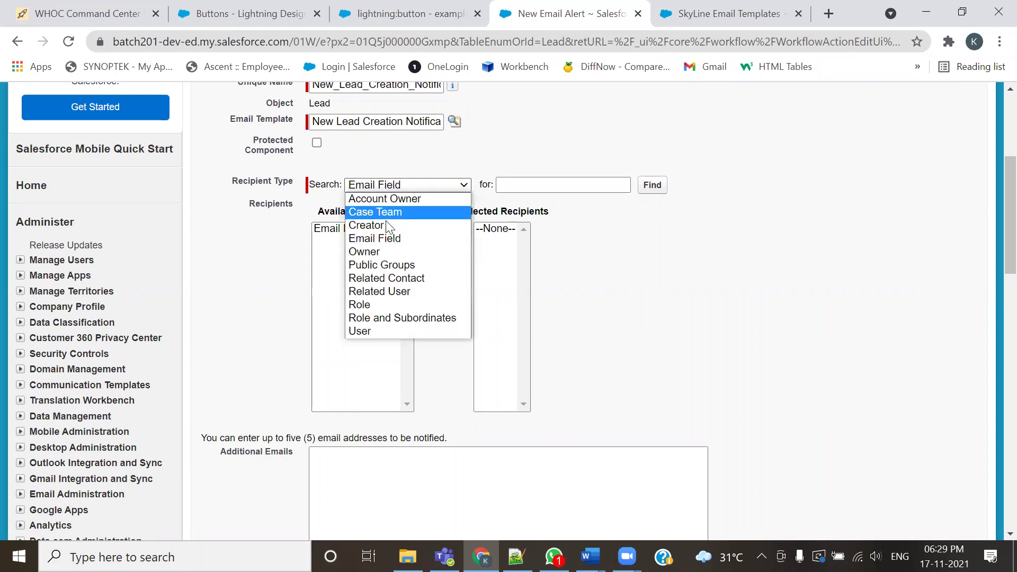
click(382, 332)
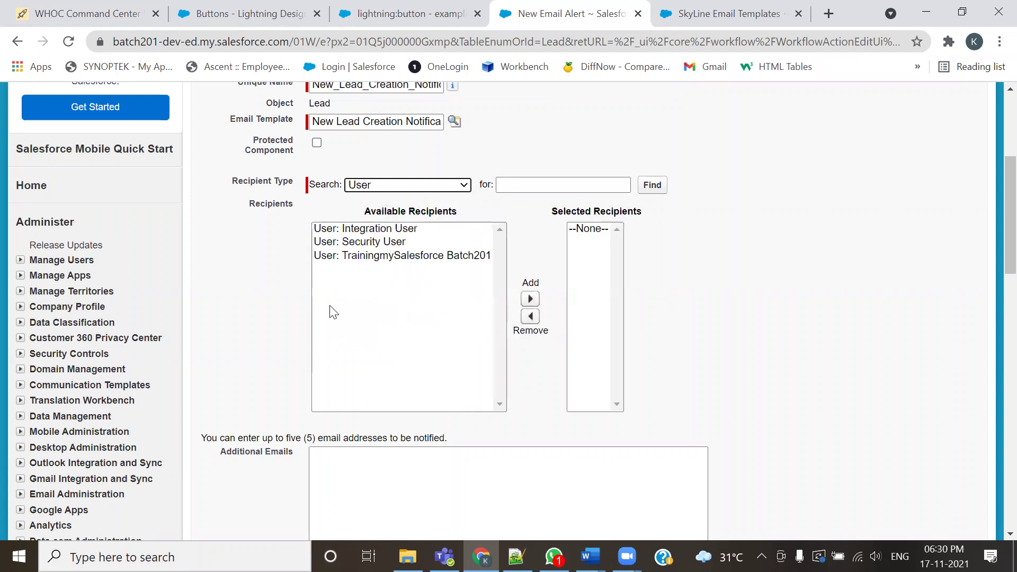
click(434, 182)
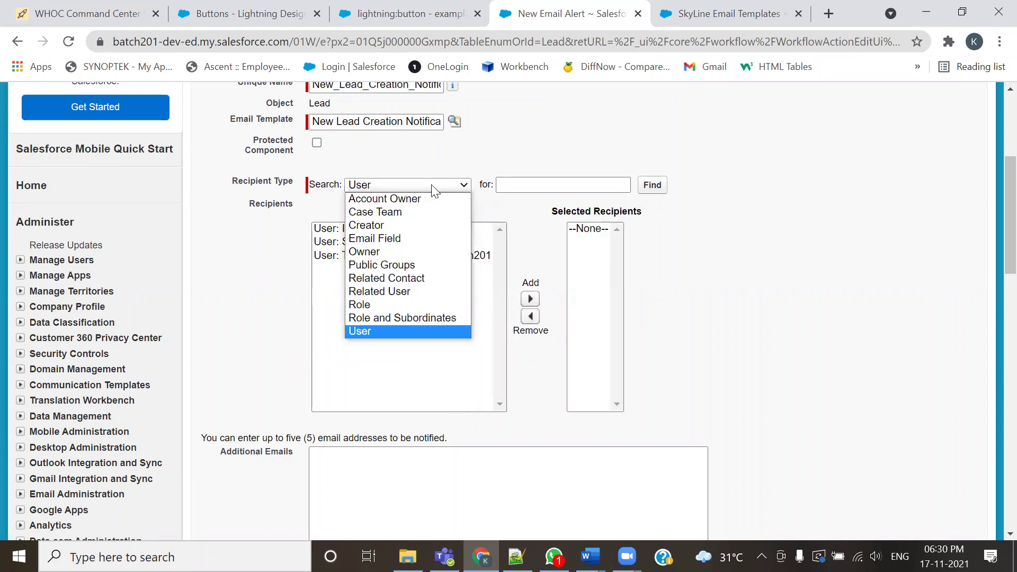
click(405, 239)
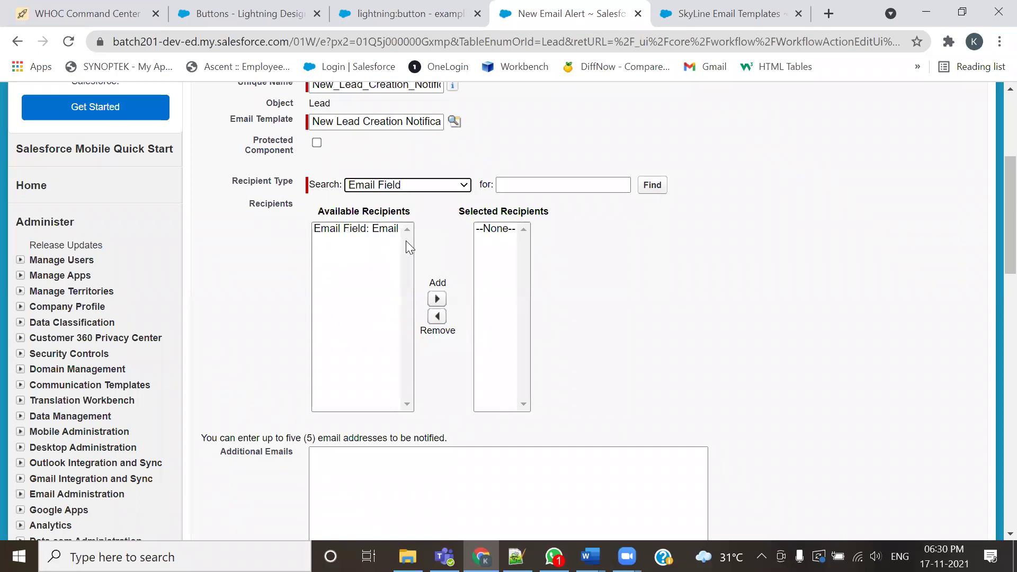
click(377, 231)
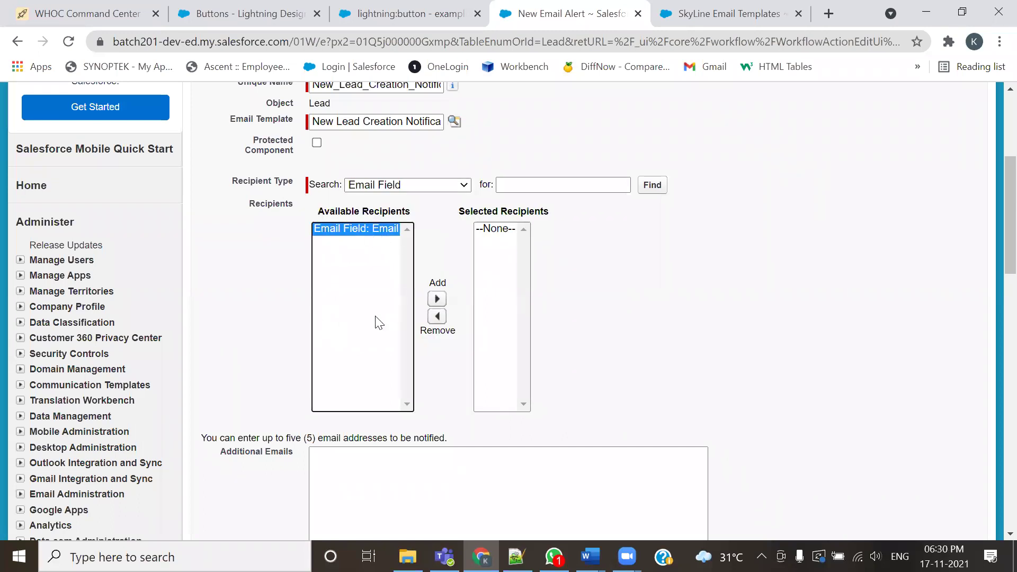
click(437, 298)
scroll(659, 288, down, 3)
scroll(672, 288, up, 5)
click(712, 14)
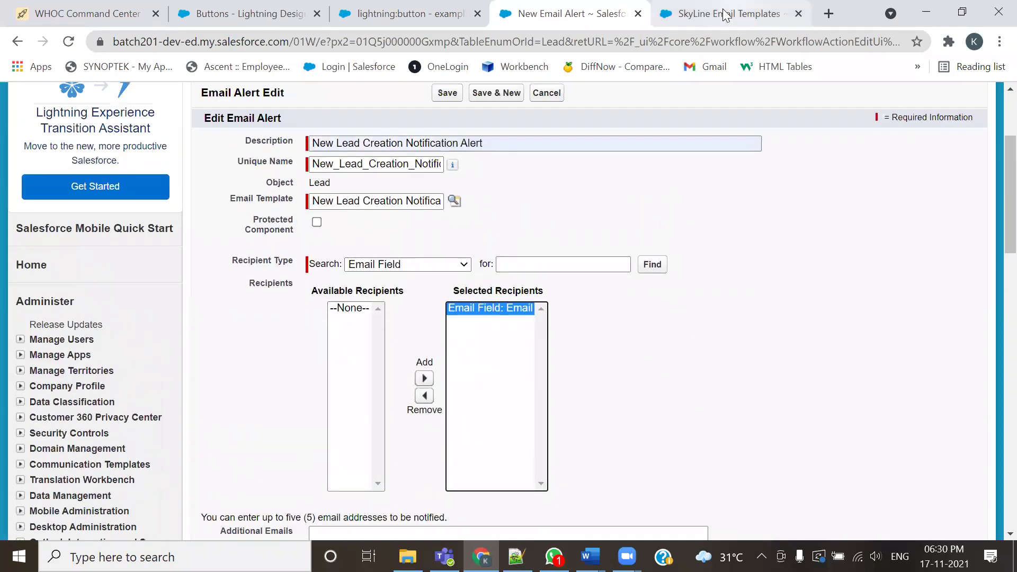
Open a new lead form and autofill a test lead's last name, email and street
click(250, 150)
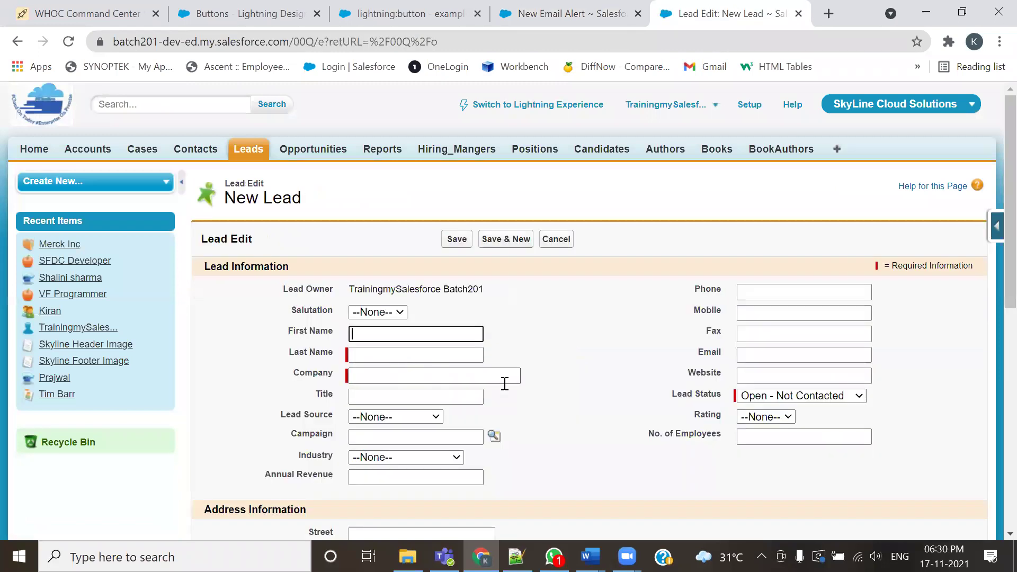
click(740, 353)
click(799, 297)
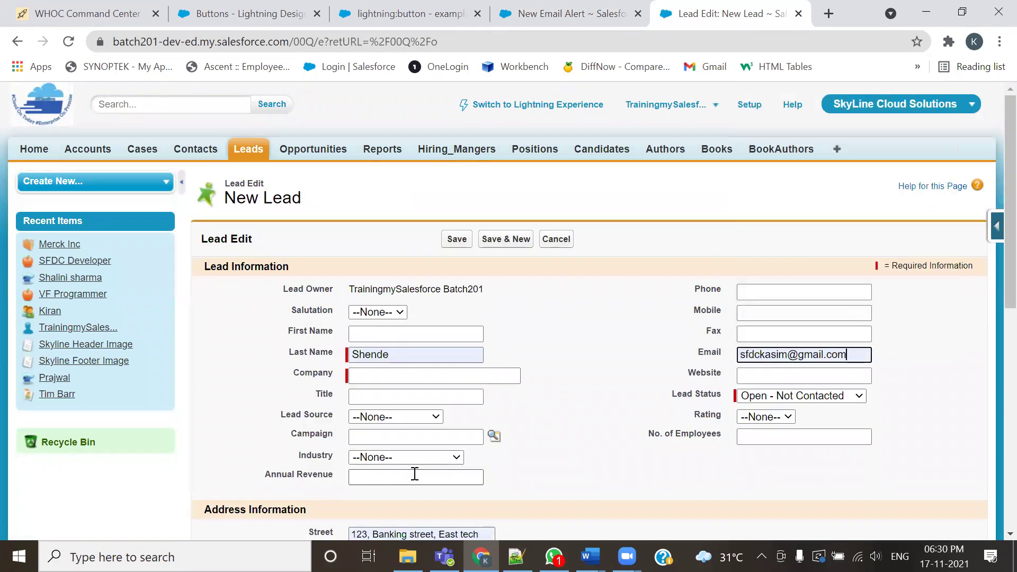
Return to the New Email Alert form and begin entering additional notification email addresses
click(565, 23)
scroll(579, 347, down, 4)
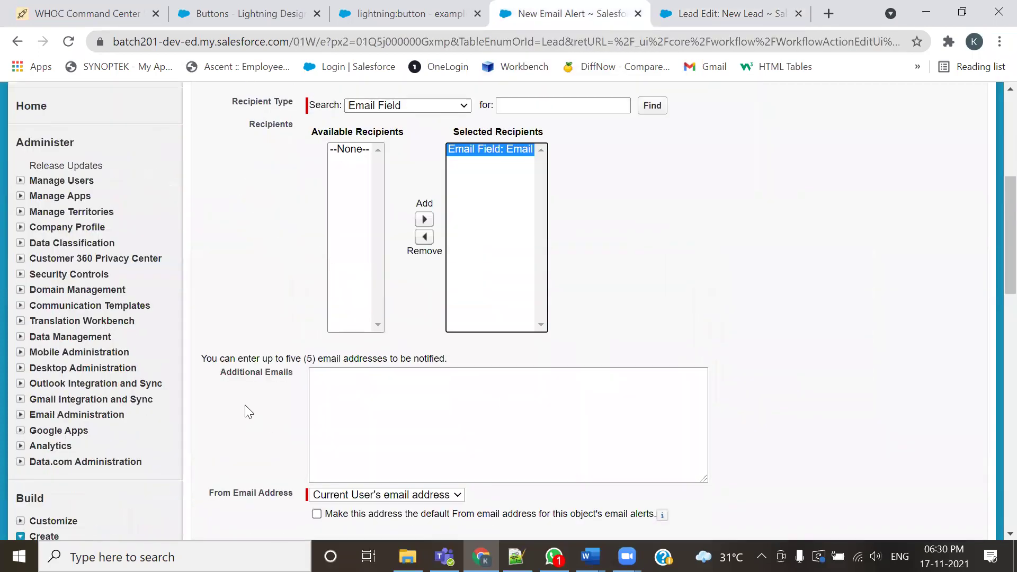
click(359, 377)
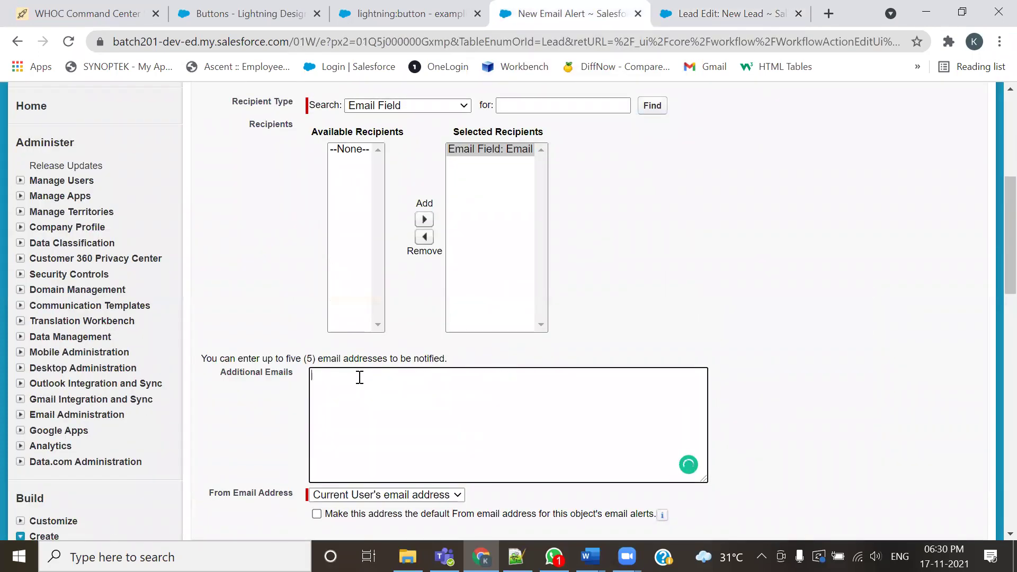
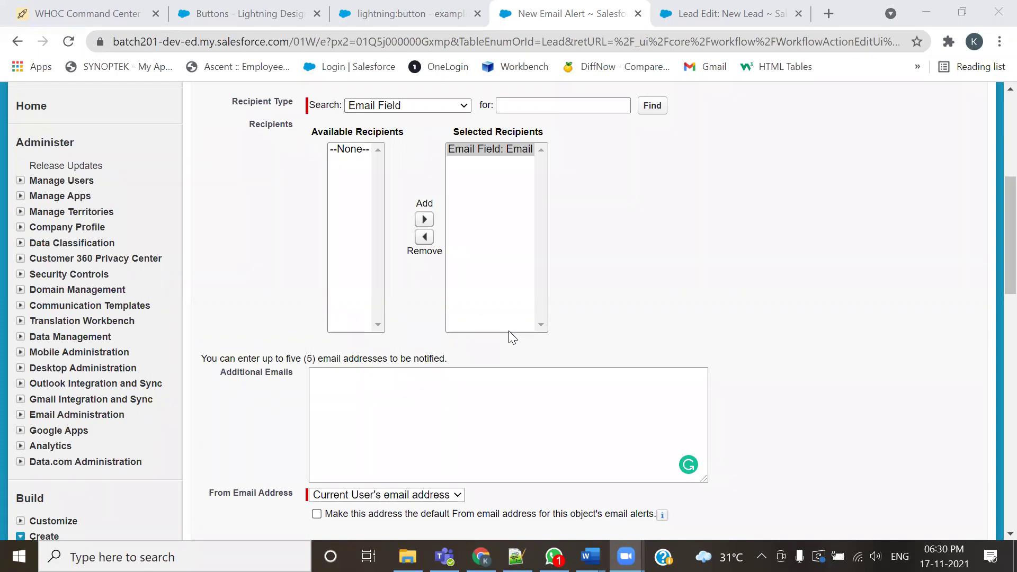
Paste the first three extra recipient addresses into the alert's Additional Emails box
click(374, 376)
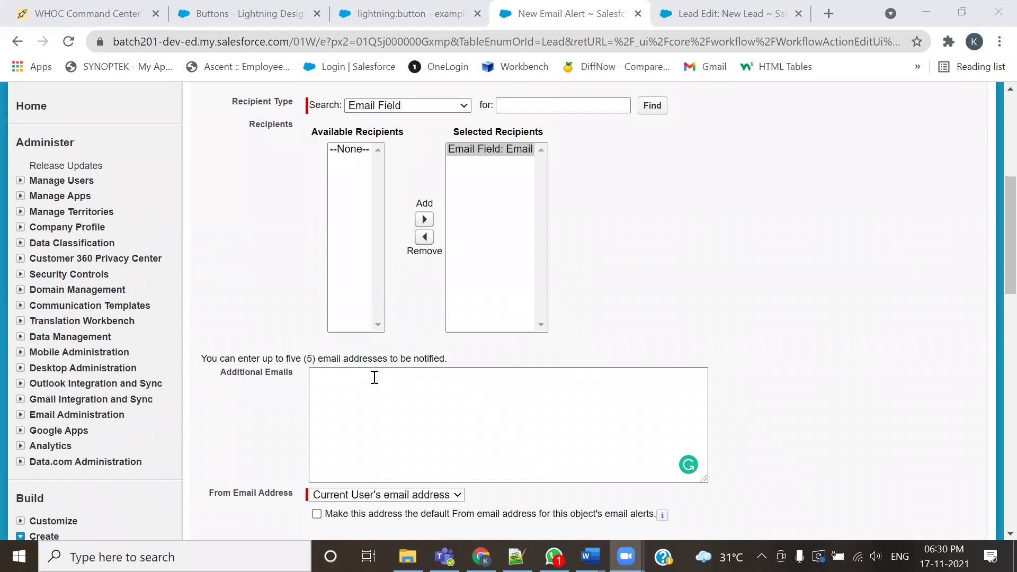
key(ctrl+v)
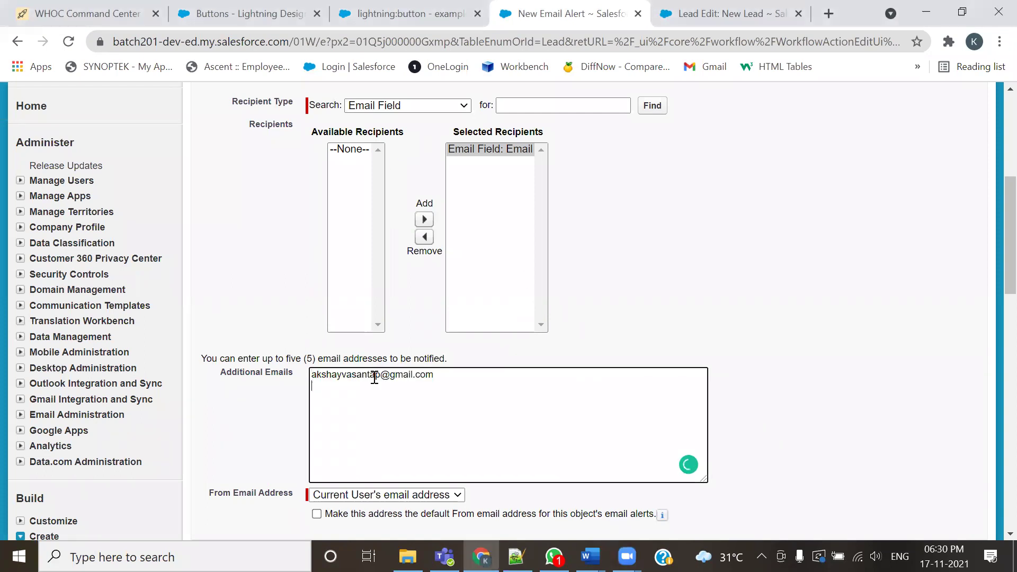
click(636, 290)
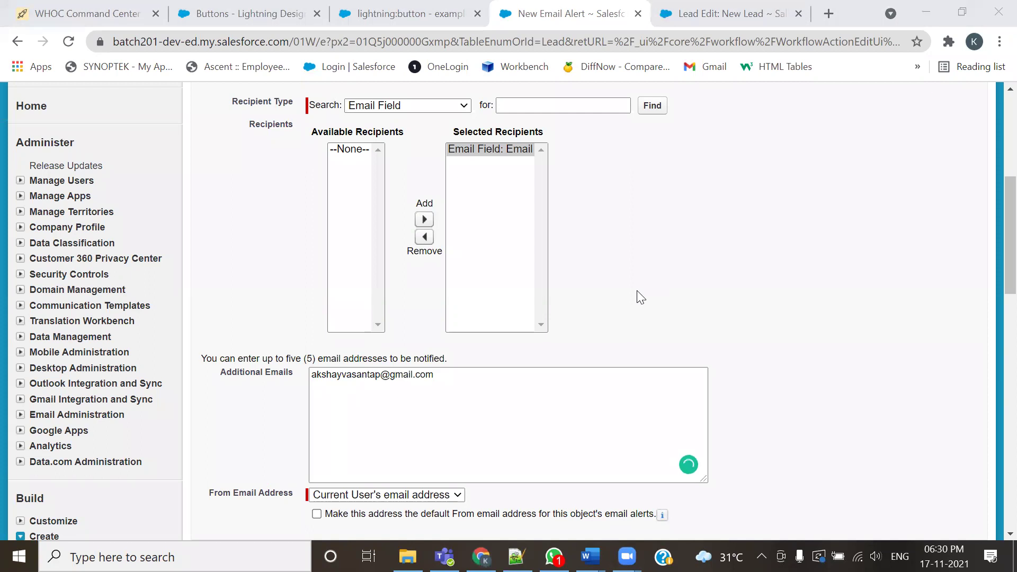
click(388, 398)
key(ctrl+v)
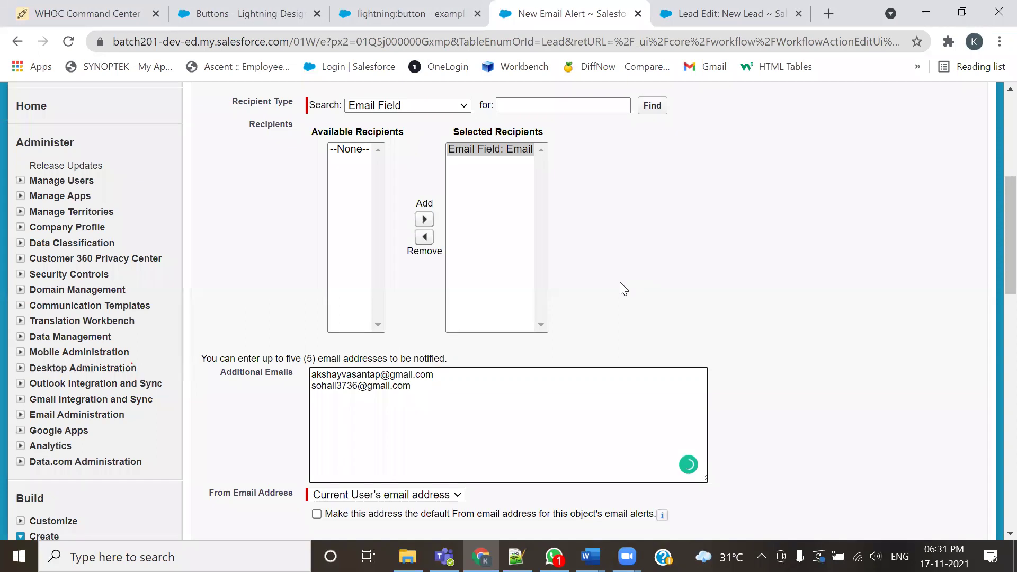
click(620, 282)
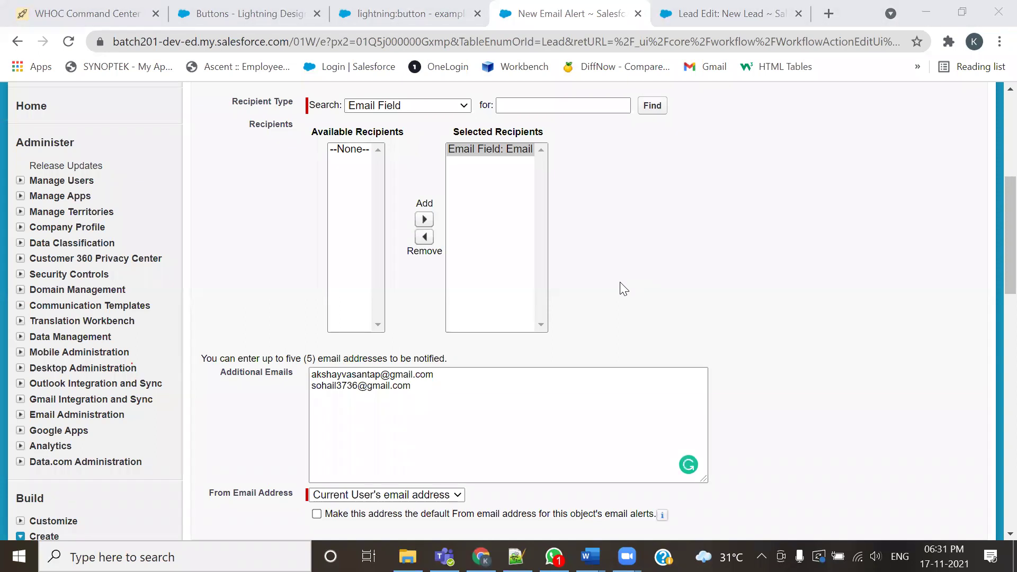
click(420, 392)
key(ctrl+v)
key(Return)
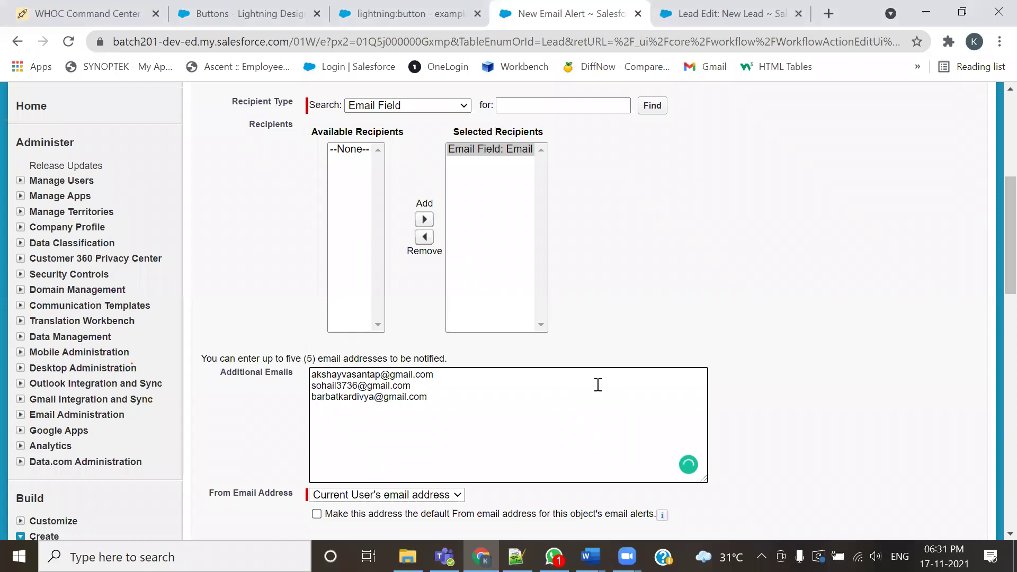
Add the fourth and fifth recipient addresses on new lines in Additional Emails
click(598, 385)
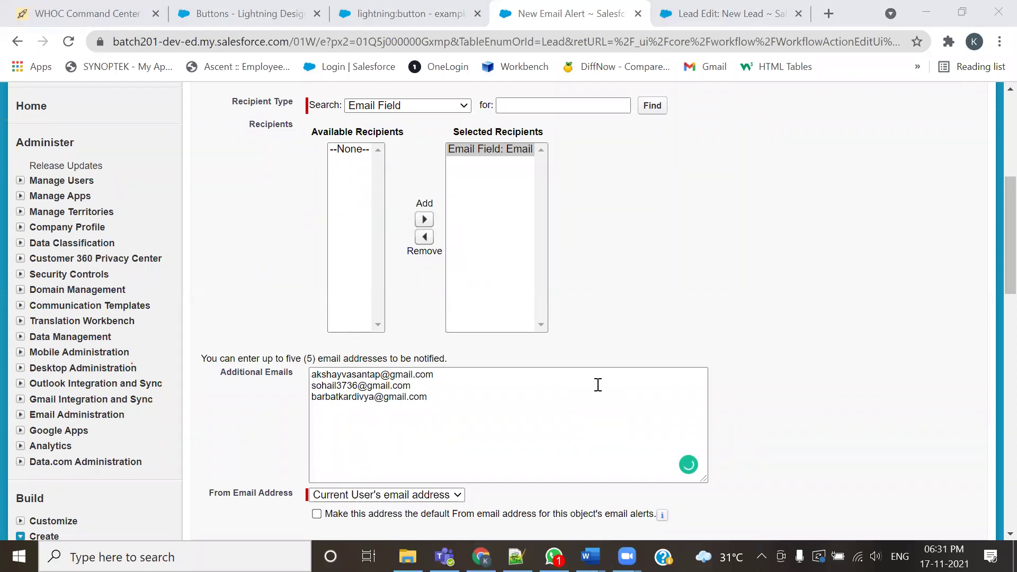
key(alt+Tab)
key(ctrl+v)
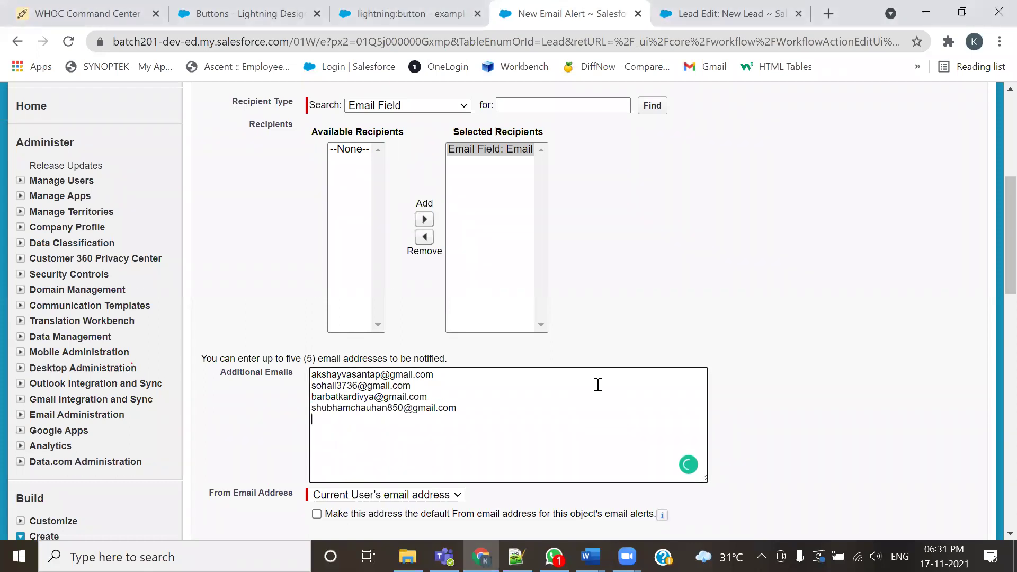
key(Return)
click(608, 310)
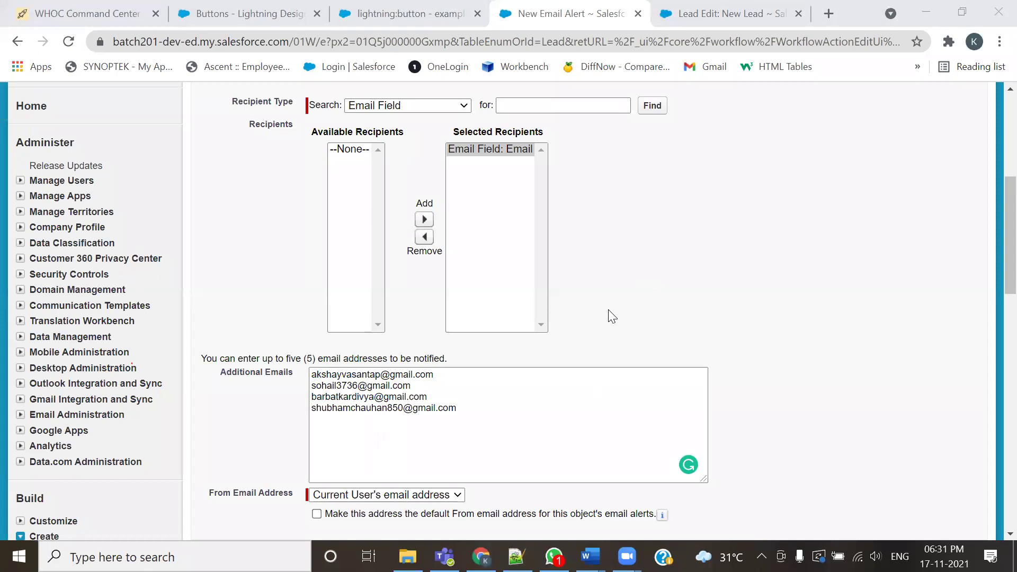
key(alt+Tab)
key(ctrl+v)
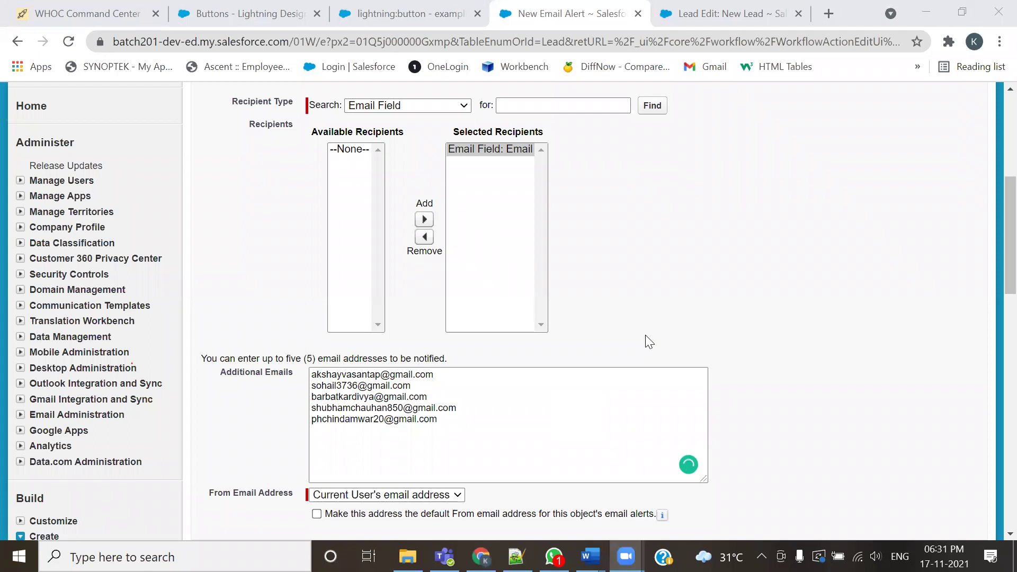
Check the Email field on the new lead form, then save the email alert
click(721, 14)
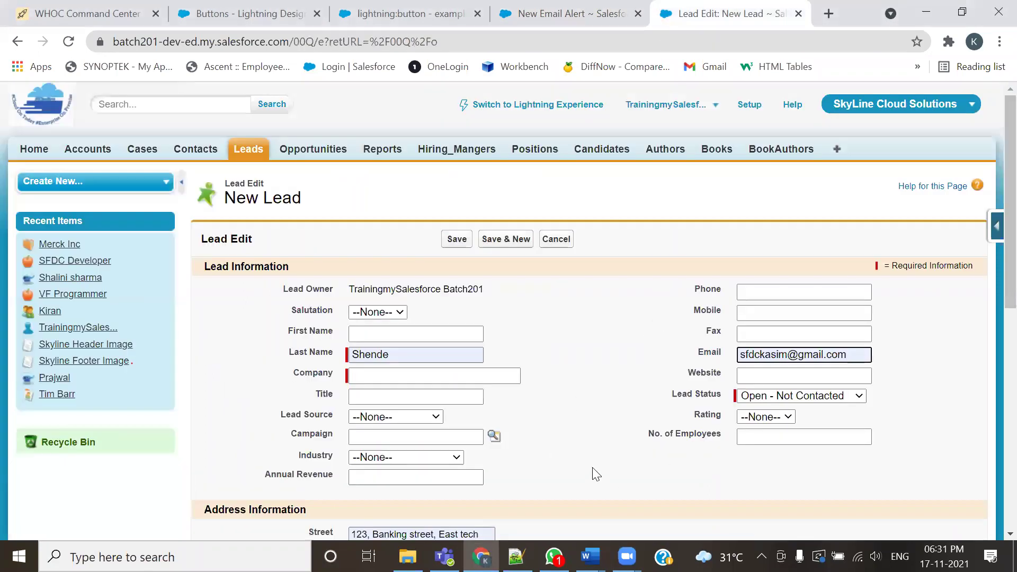
click(708, 360)
drag(709, 360, 752, 354)
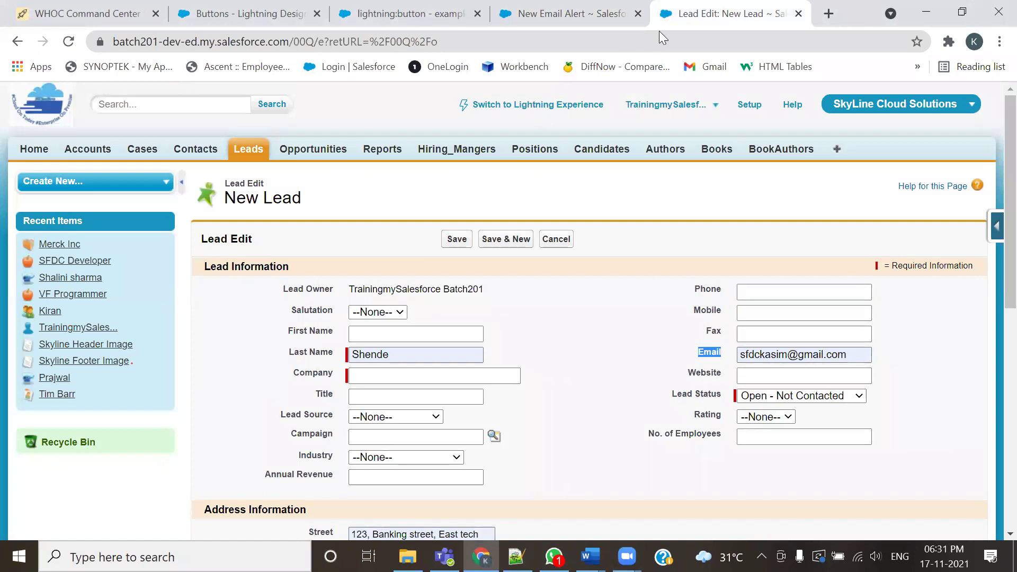
click(561, 14)
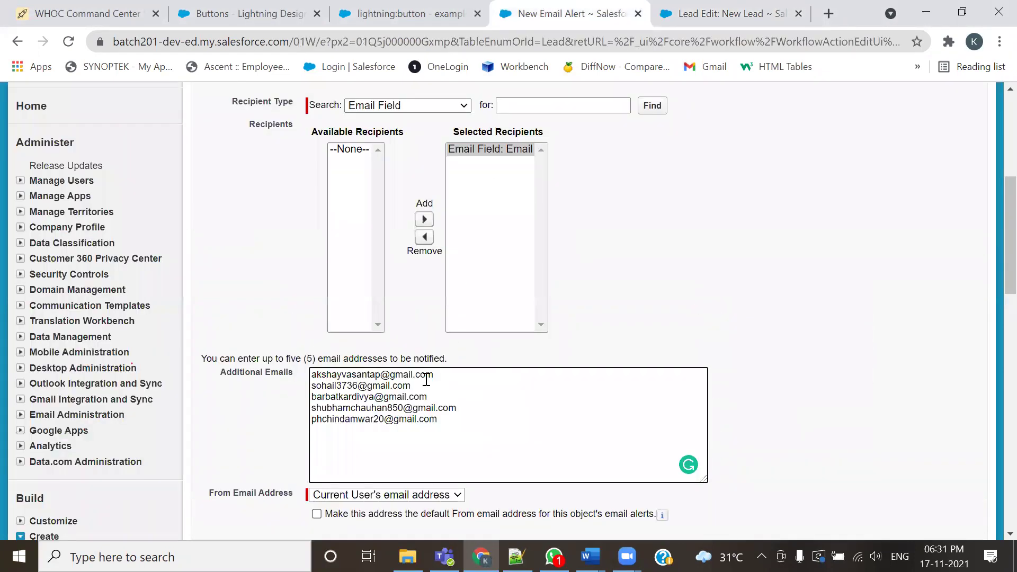
scroll(426, 379, down, 1)
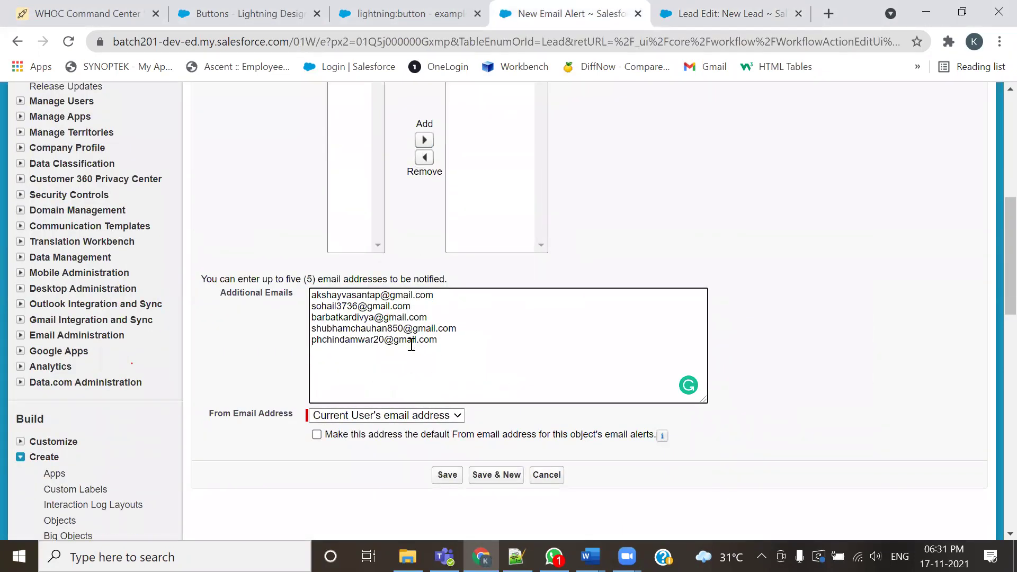
click(444, 477)
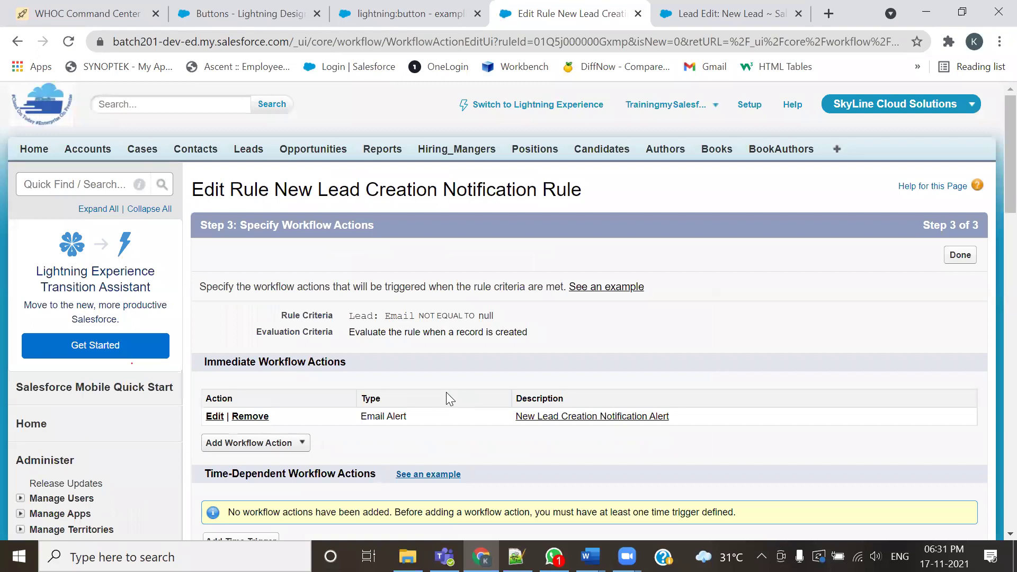
Review the Immediate Workflow Actions table now listing the New Lead Creation Notification Alert
scroll(446, 398, down, 5)
scroll(449, 398, up, 5)
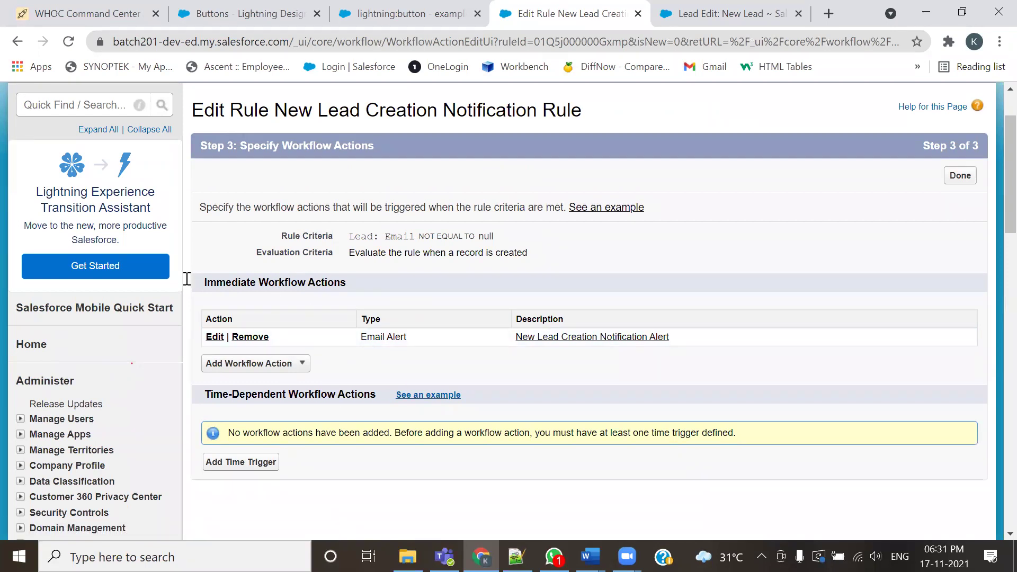
key(alt+Tab)
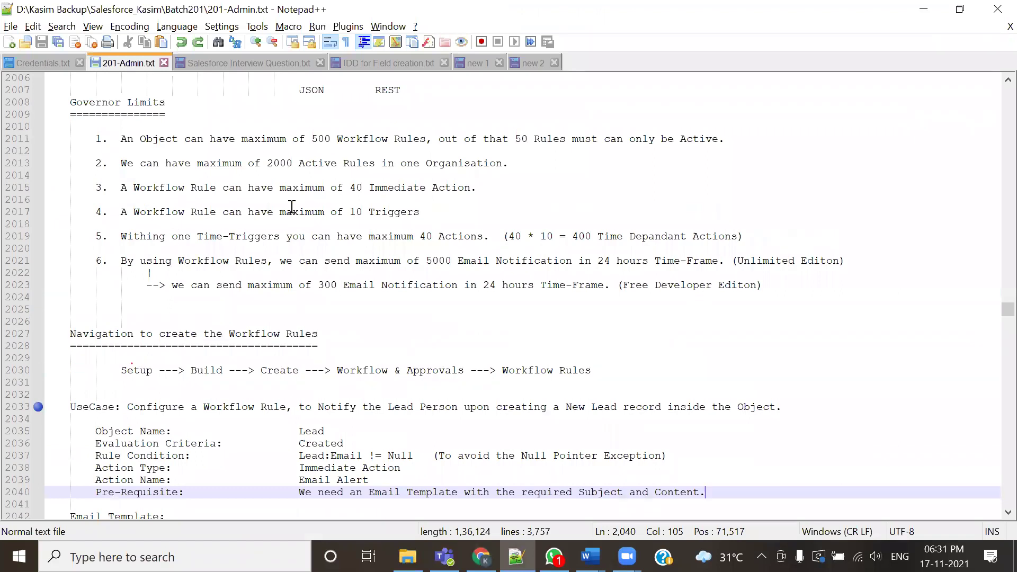
Highlight the 40 immediate actions limit in the notes, then review the rule's immediate actions and action types
drag(123, 193, 480, 184)
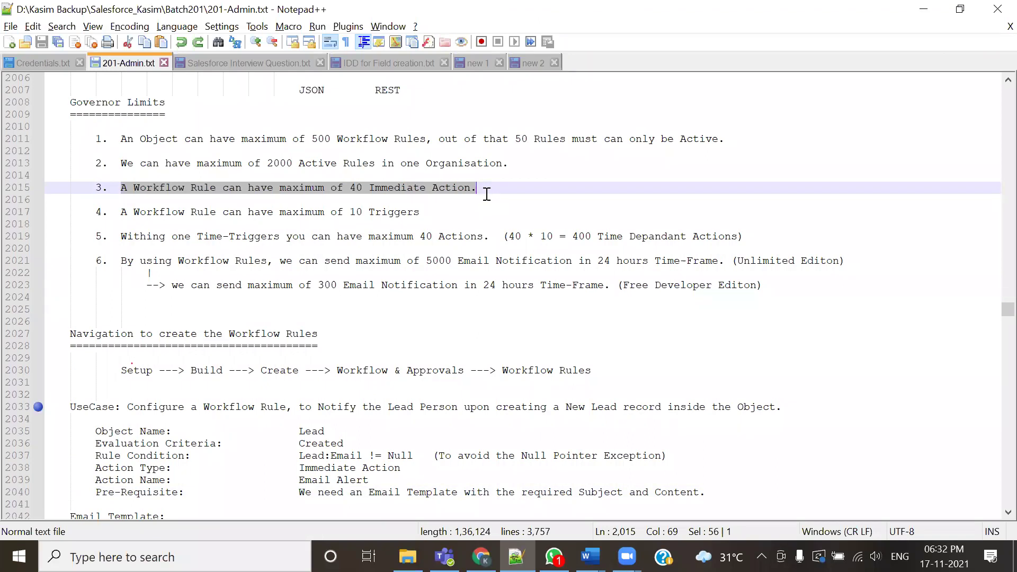
key(alt+Tab)
drag(375, 280, 202, 277)
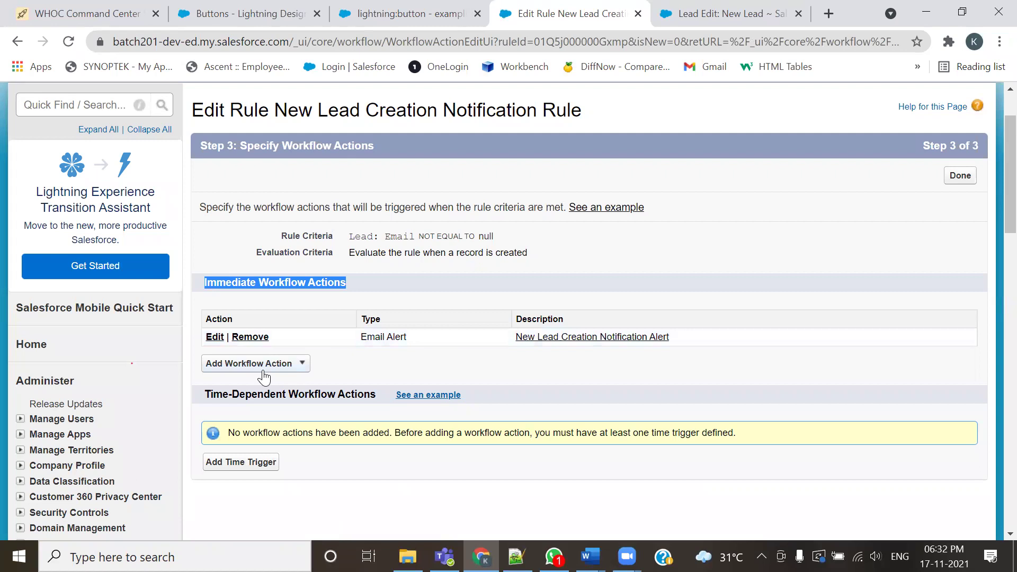
click(299, 366)
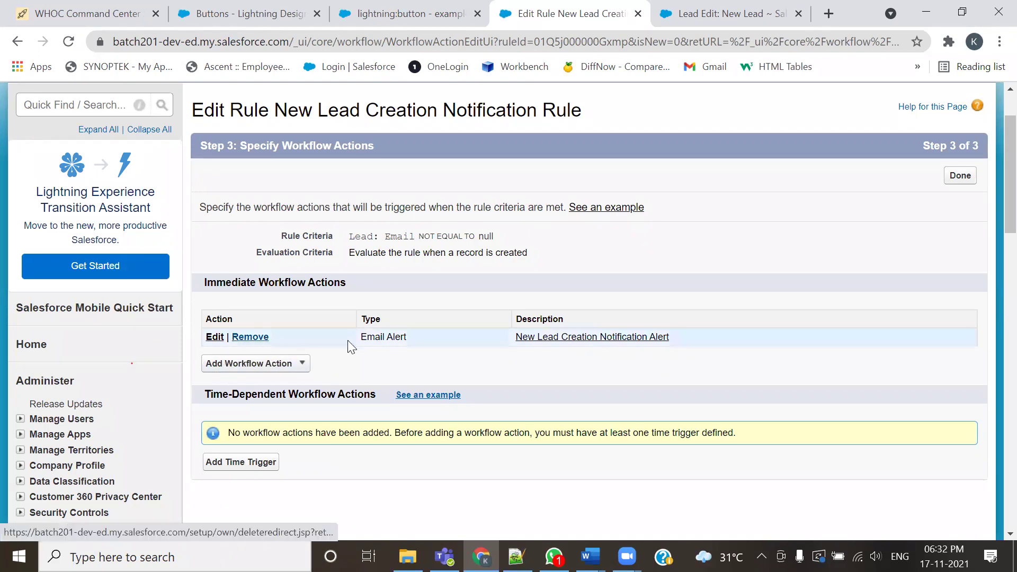
drag(706, 337, 345, 332)
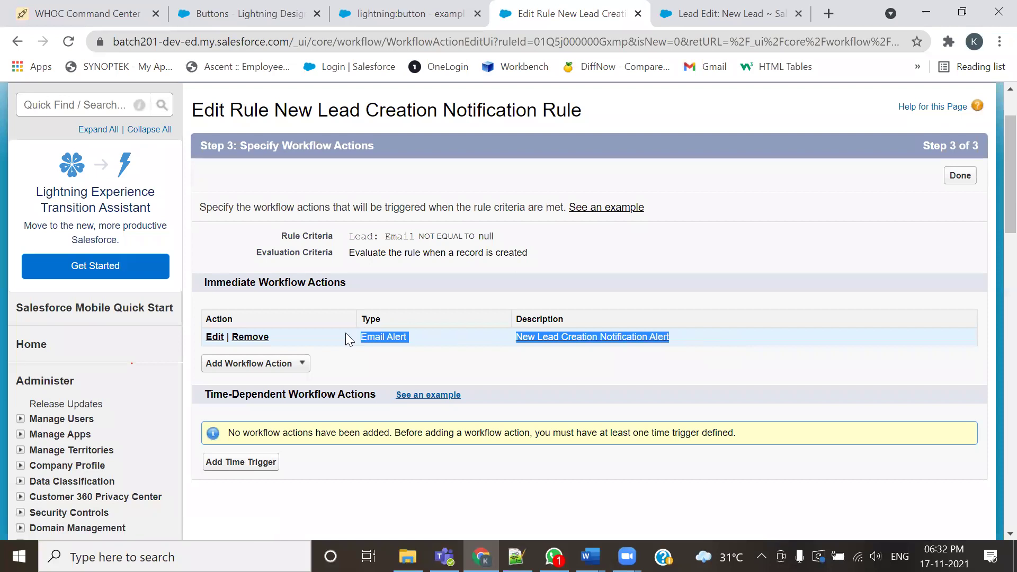
click(283, 364)
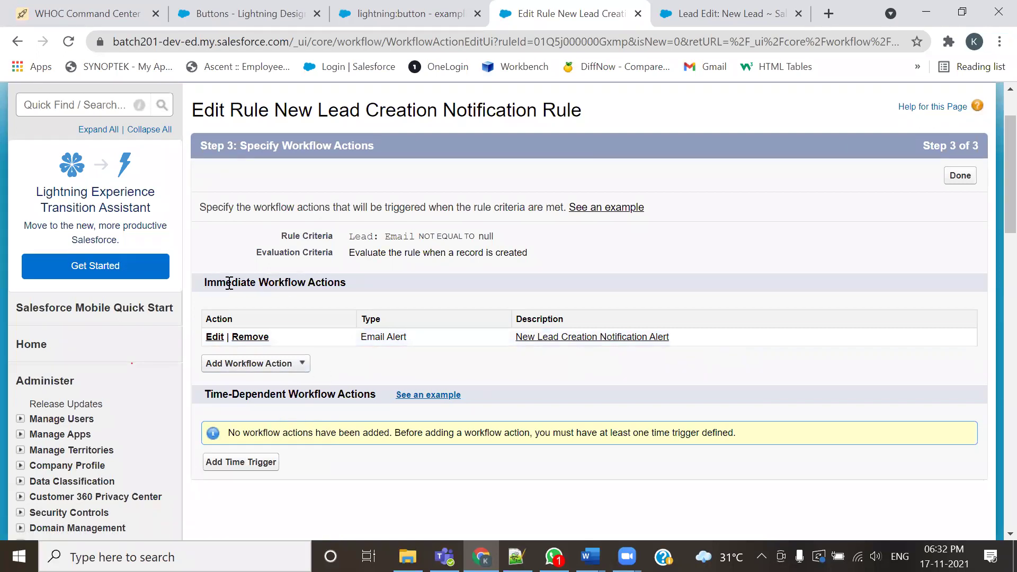
drag(229, 285, 285, 284)
Re-highlight '40 Immediate Action.' in the notes and show the Add Workflow Action choices again
key(alt+Tab)
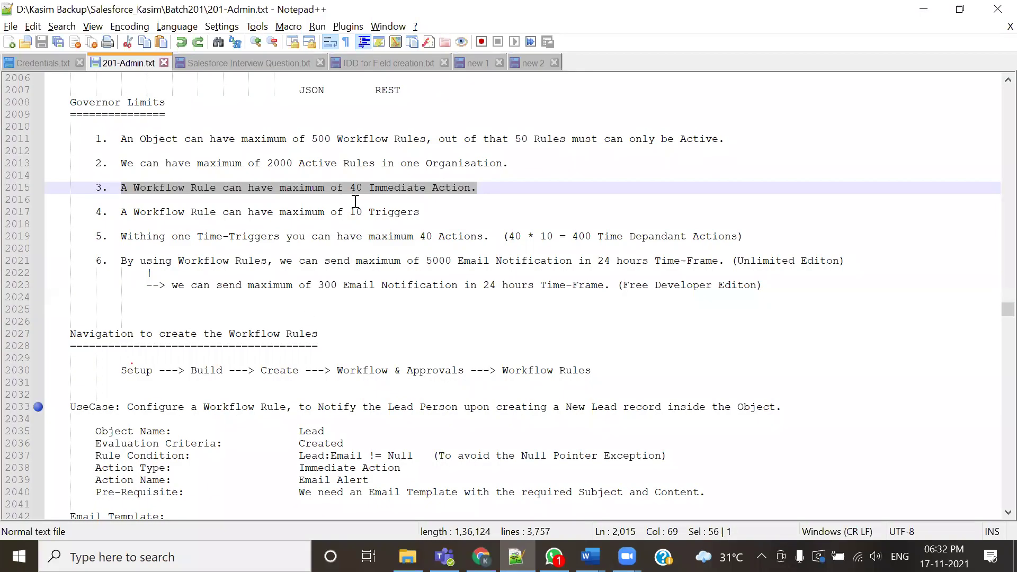
click(351, 197)
drag(350, 192, 476, 184)
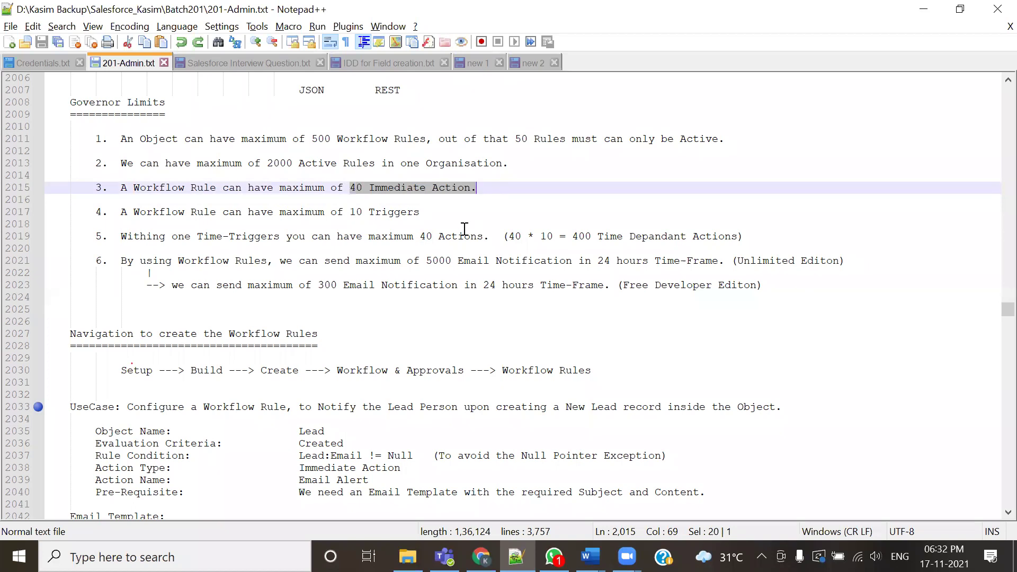
key(alt+Tab)
click(299, 363)
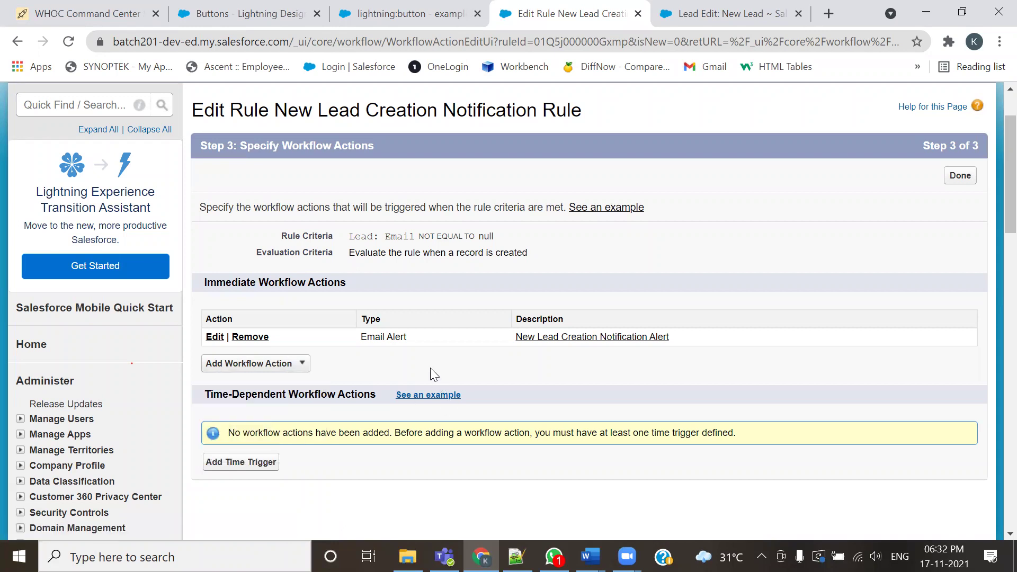
Start a New Task workflow action and cancel it without saving
click(291, 364)
click(263, 381)
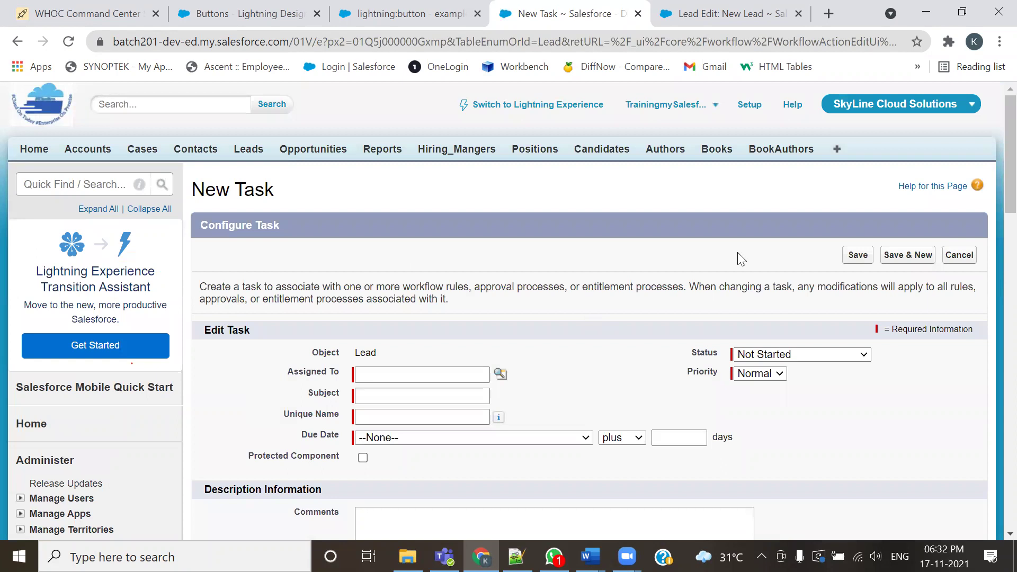
click(958, 256)
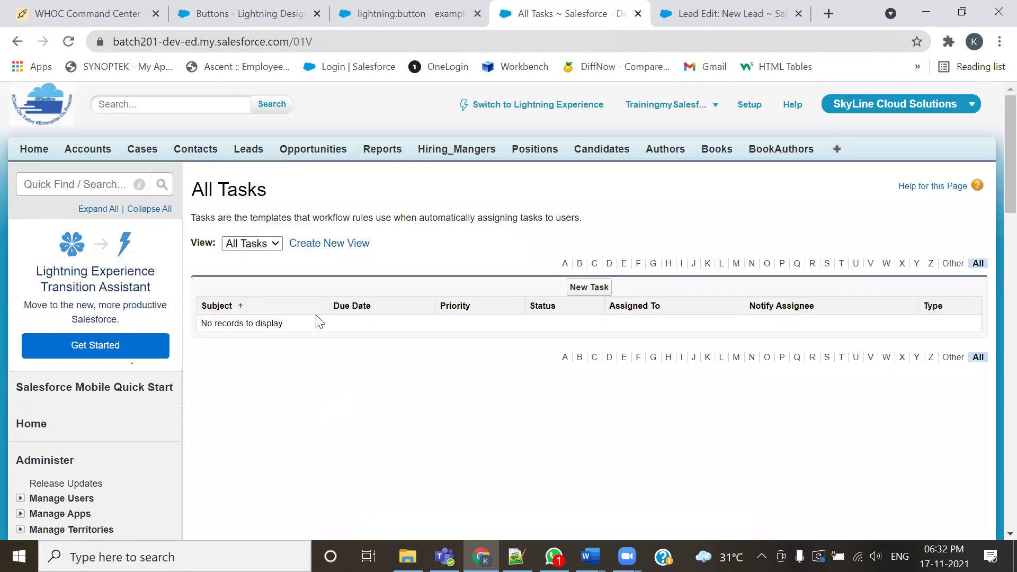
Go to Workflow Rules and open the New Lead Creation Notification Rule's detail page
scroll(165, 434, down, 10)
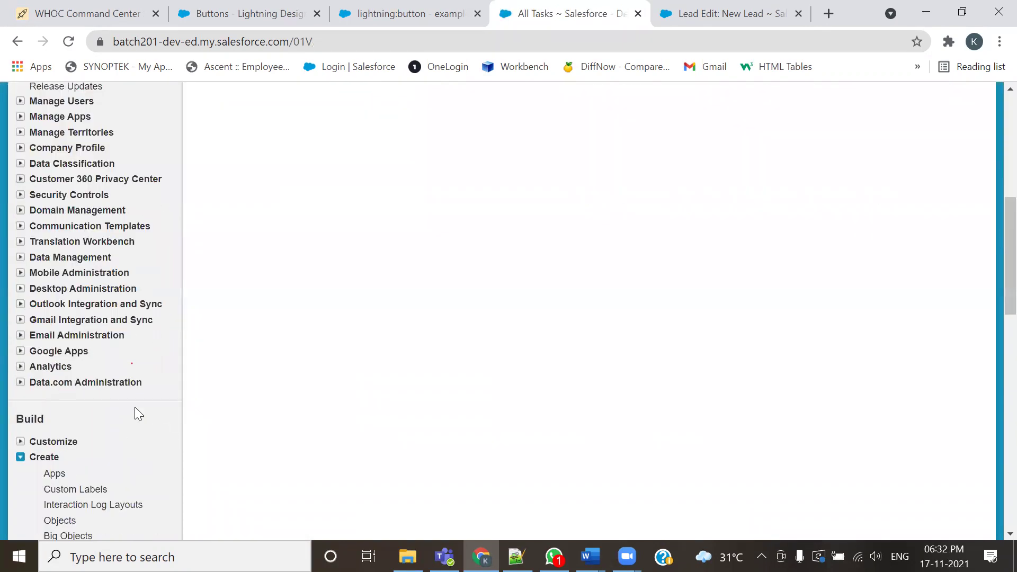
scroll(63, 369, down, 3)
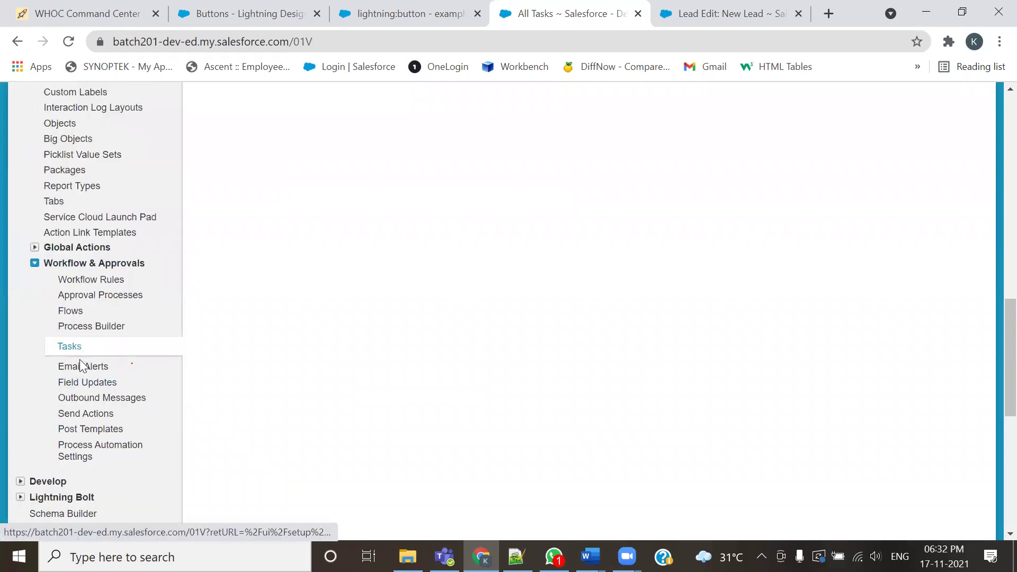
click(81, 281)
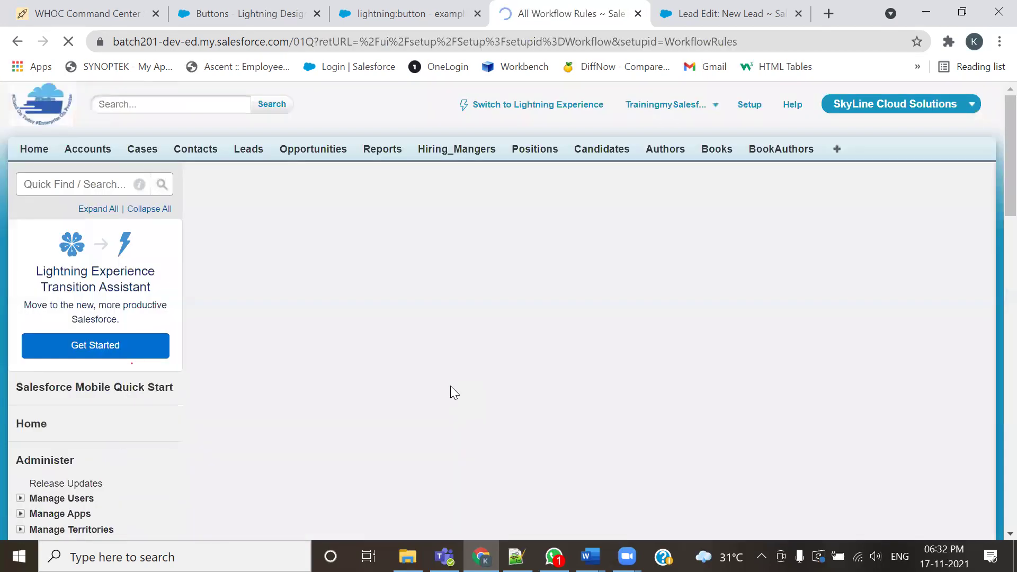
click(400, 400)
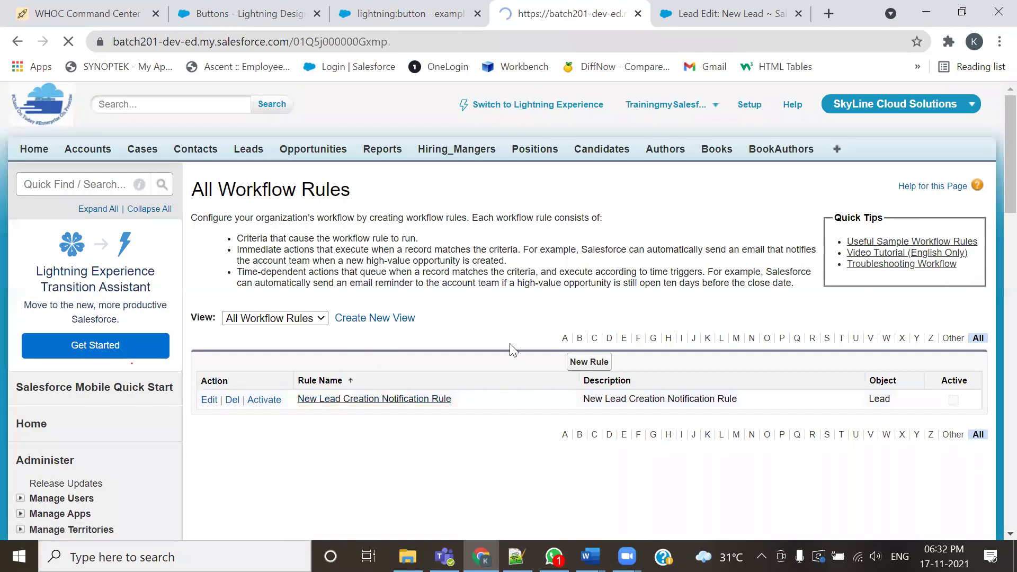
scroll(506, 342, down, 1)
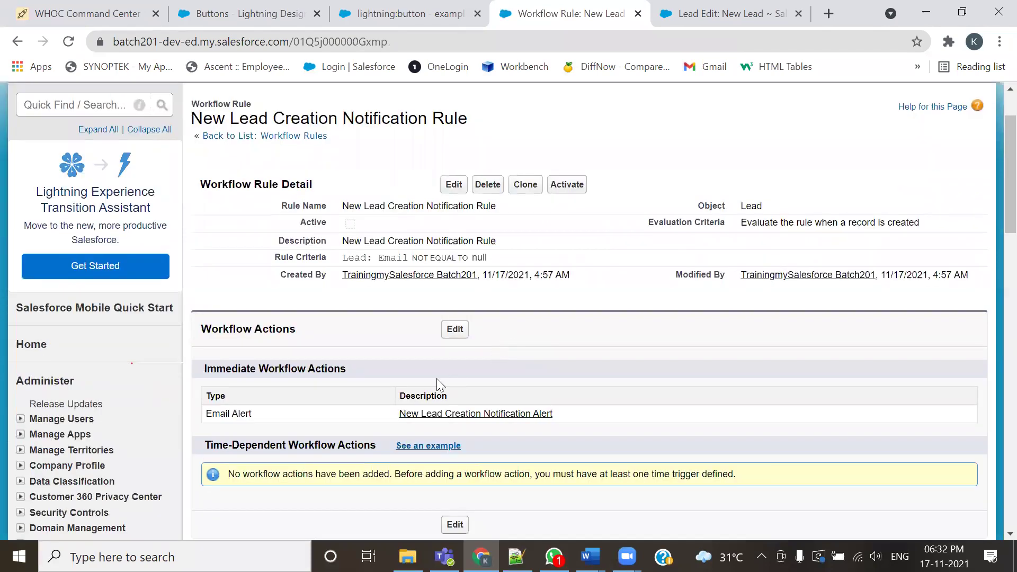
scroll(420, 381, down, 3)
scroll(420, 381, up, 2)
drag(352, 296, 200, 283)
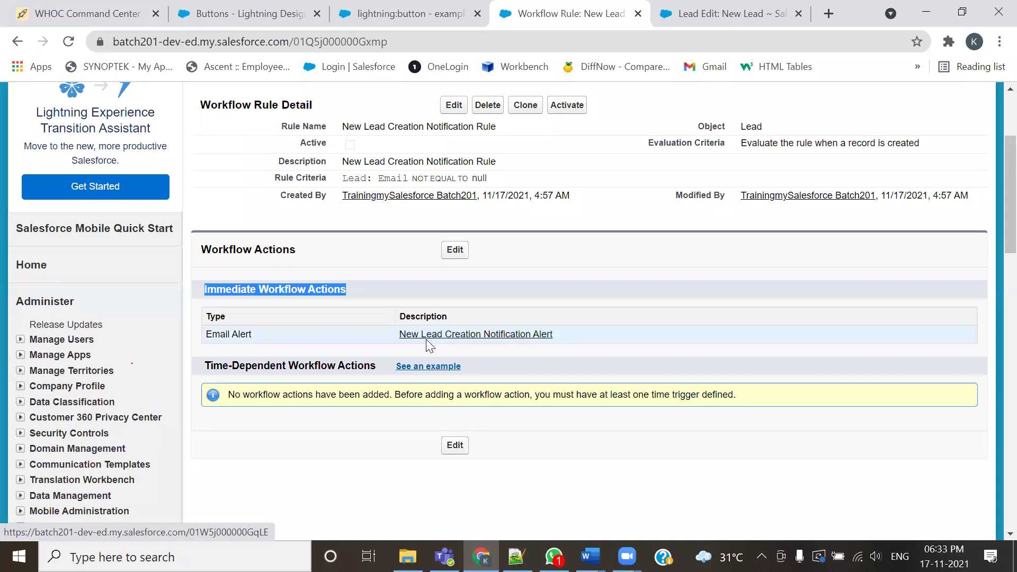
scroll(476, 352, up, 2)
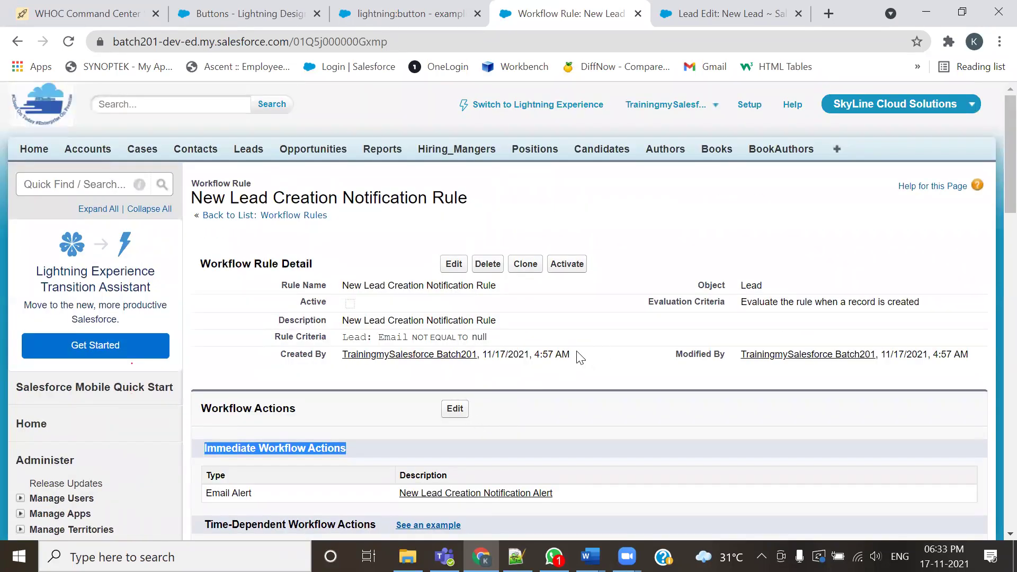
scroll(546, 379, down, 1)
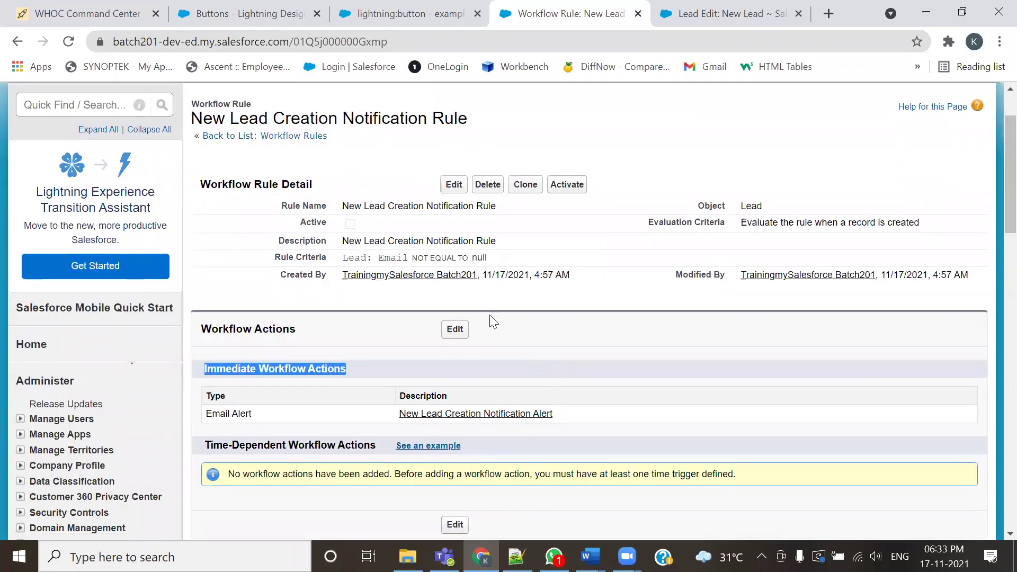
drag(291, 219, 371, 224)
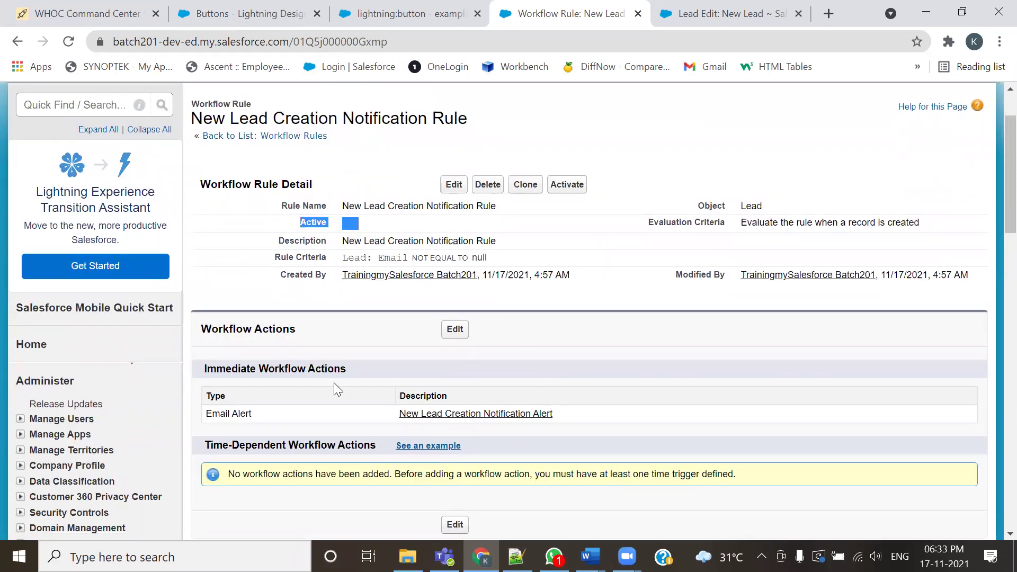
click(445, 227)
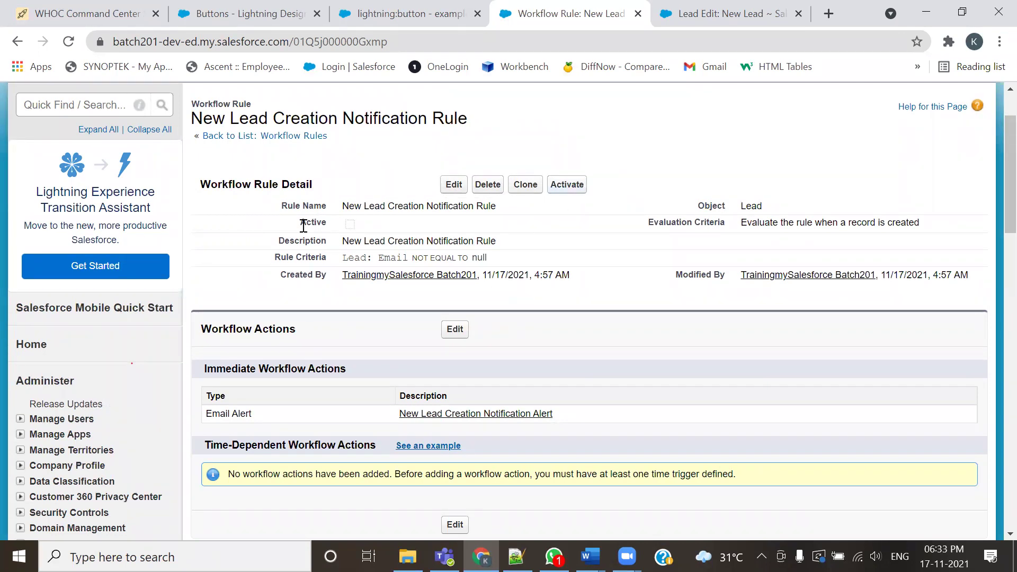
drag(477, 123, 203, 119)
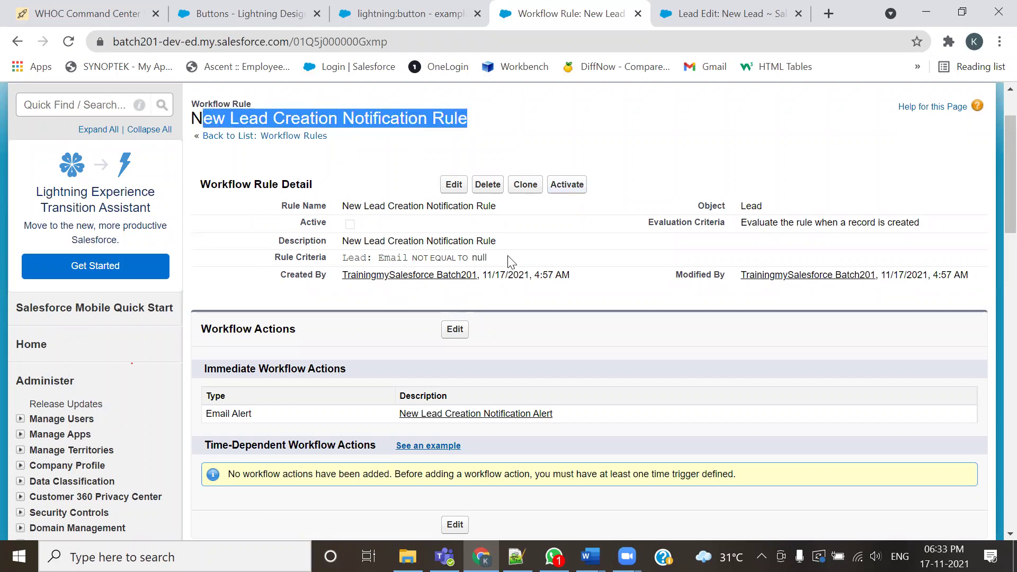
key(alt+Tab)
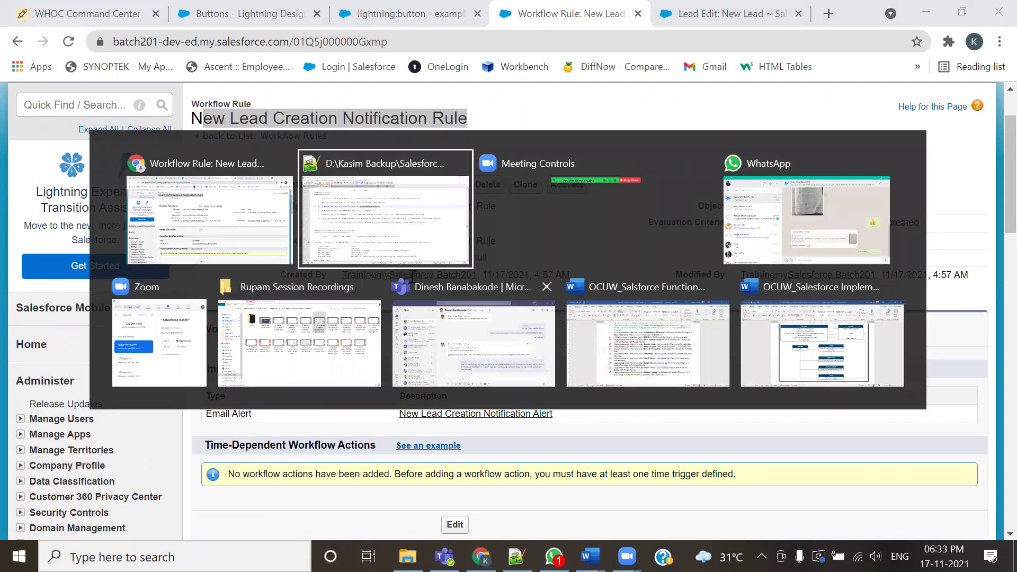
click(319, 141)
drag(330, 142, 345, 142)
click(338, 159)
drag(509, 140, 539, 142)
click(559, 186)
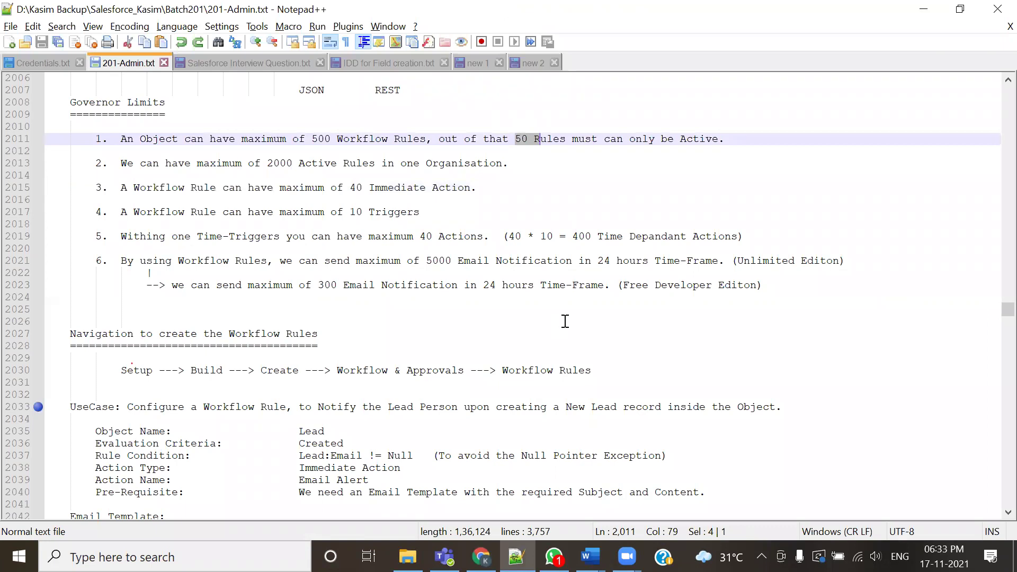
key(alt+Tab)
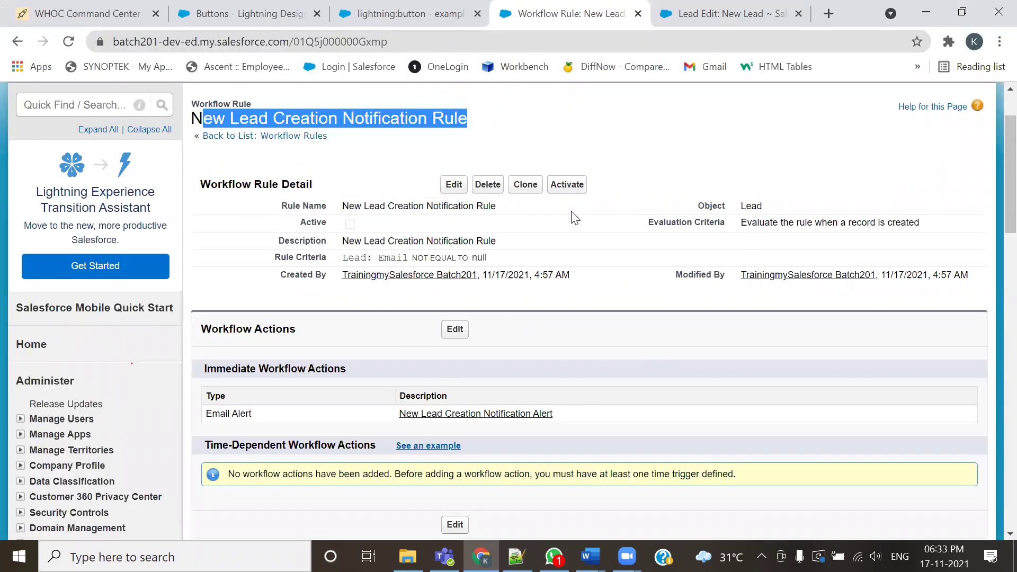
drag(295, 224, 309, 225)
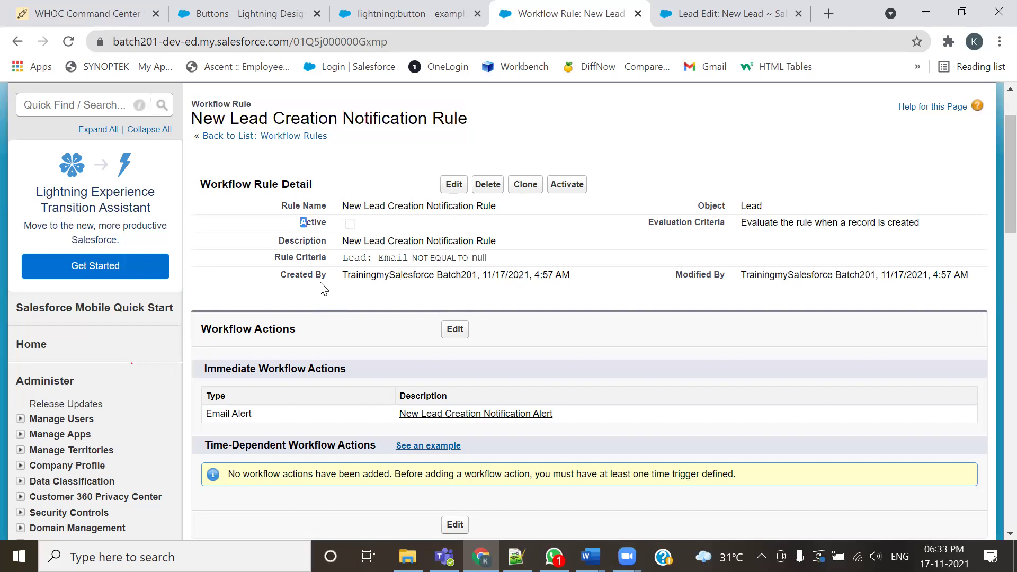
Activate the New Lead Creation Notification Rule and highlight 'New Lead' in its name
click(567, 184)
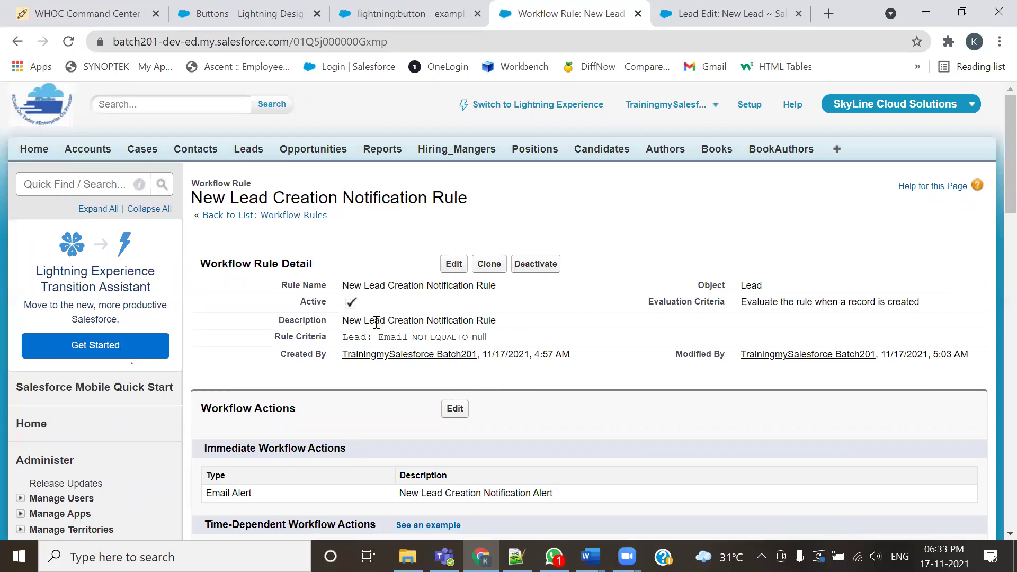
drag(342, 286, 392, 282)
Open the Gmail bookmark in a new tab and use More > Mark all as read on 36 conversations
click(828, 13)
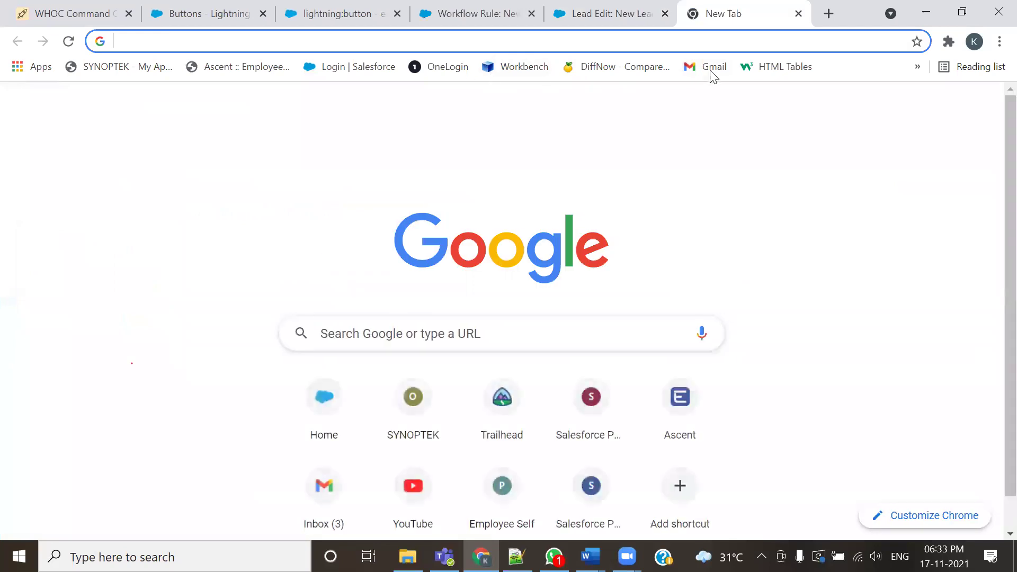
click(708, 67)
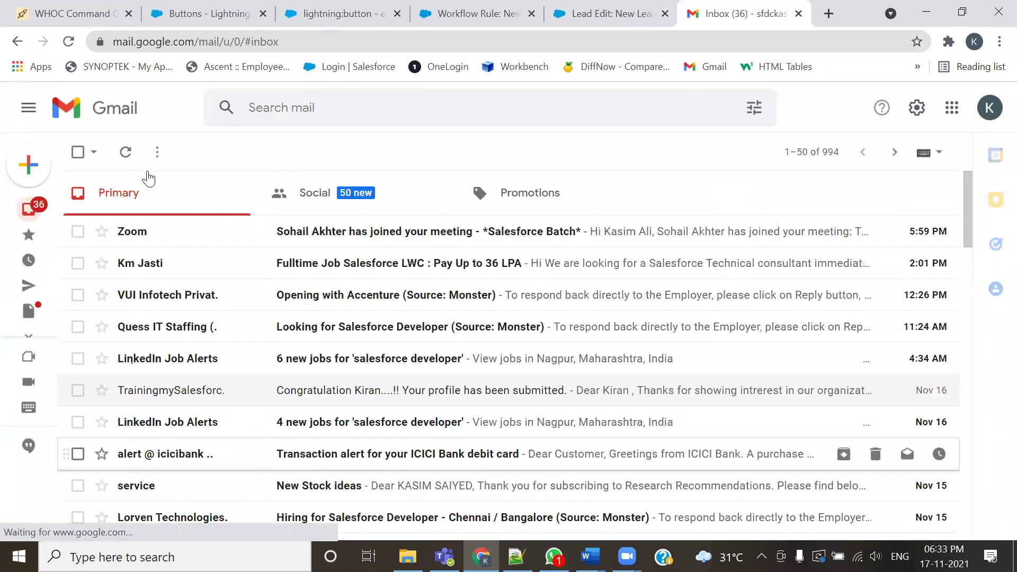
click(157, 153)
click(158, 177)
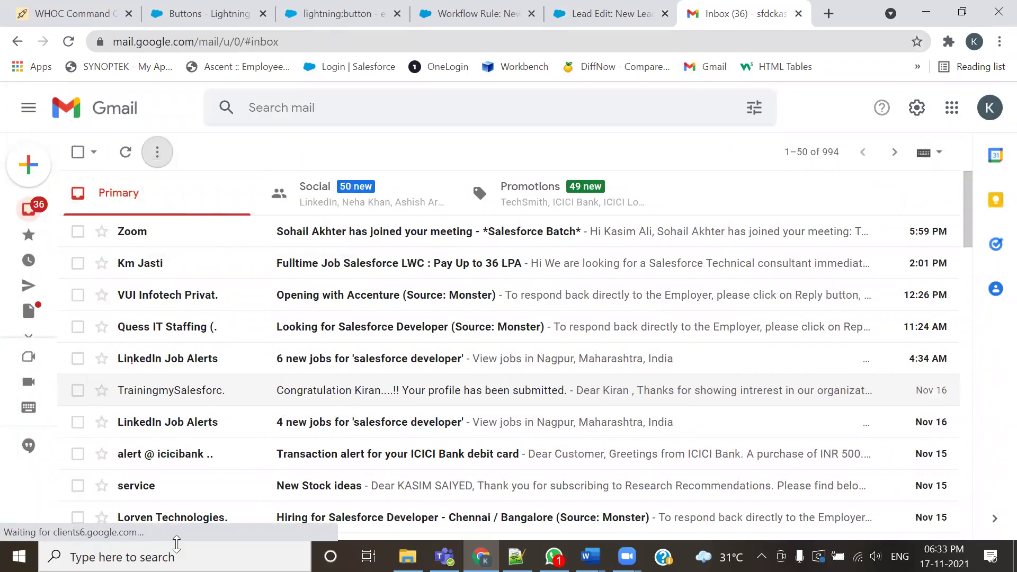
click(157, 152)
click(188, 177)
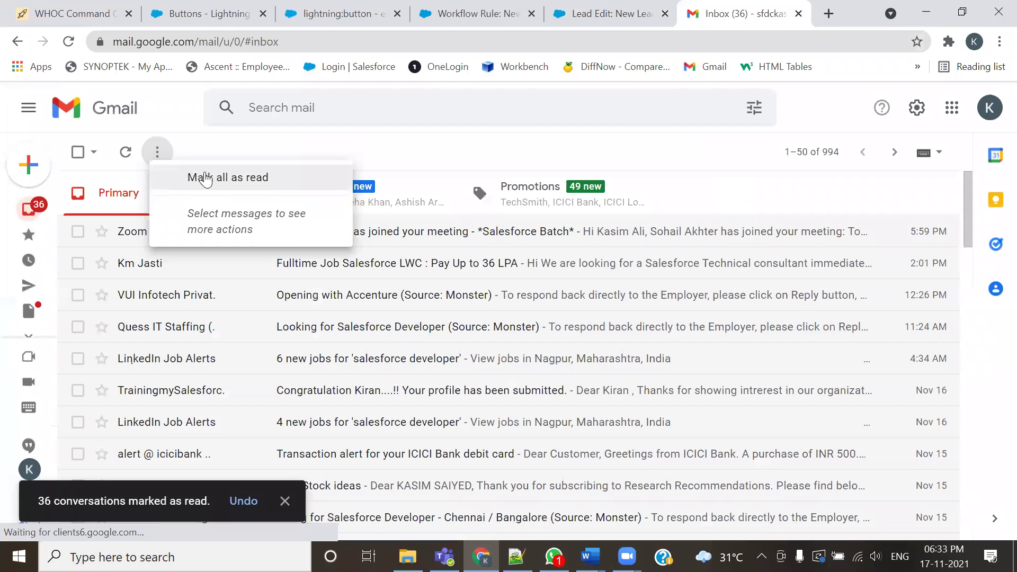
On a reloaded lead form, enter salutation Mr., the lead's first and last name, and company ABC
click(639, 7)
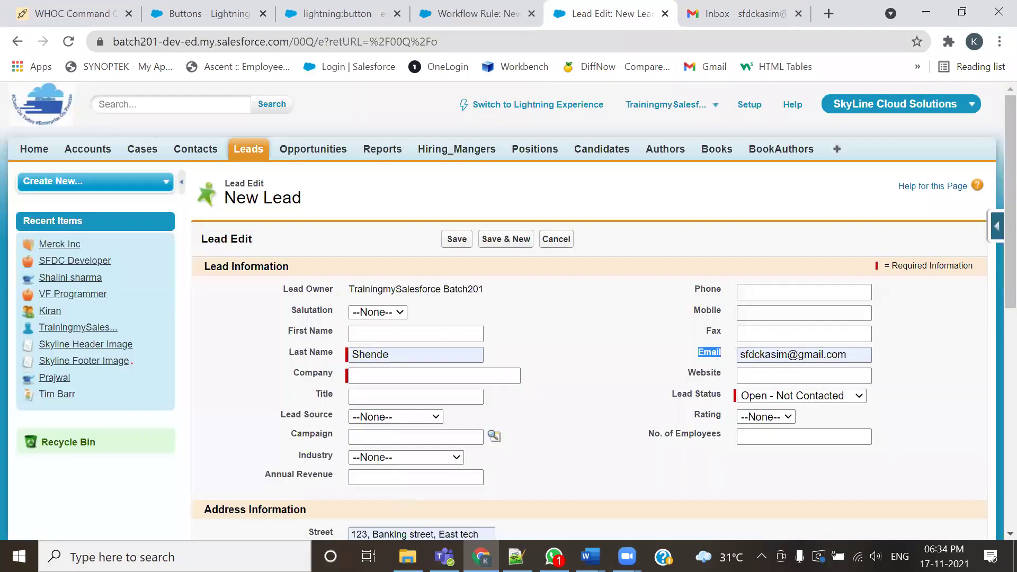
click(68, 41)
click(379, 312)
click(387, 337)
click(411, 335)
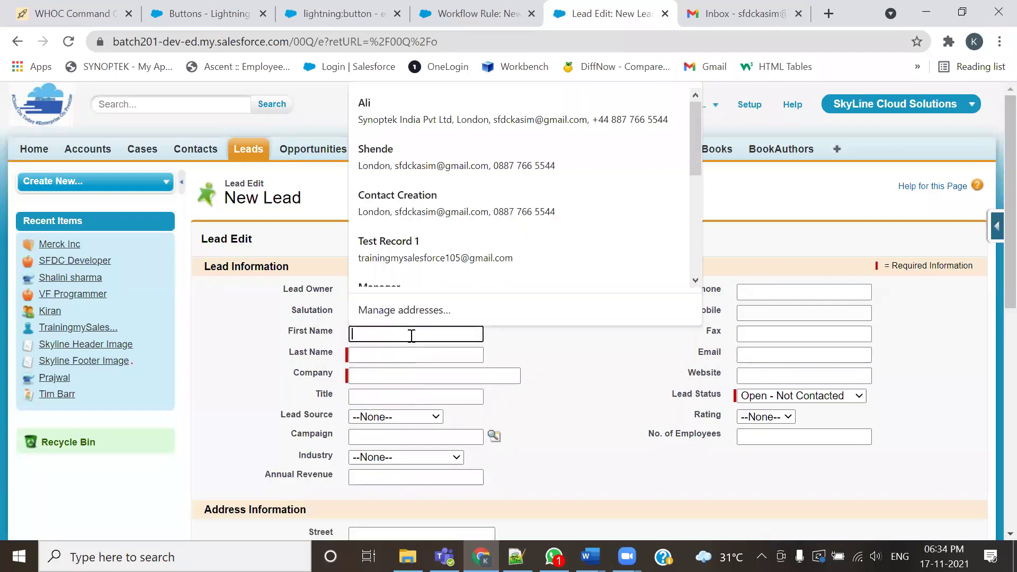
key(Tab)
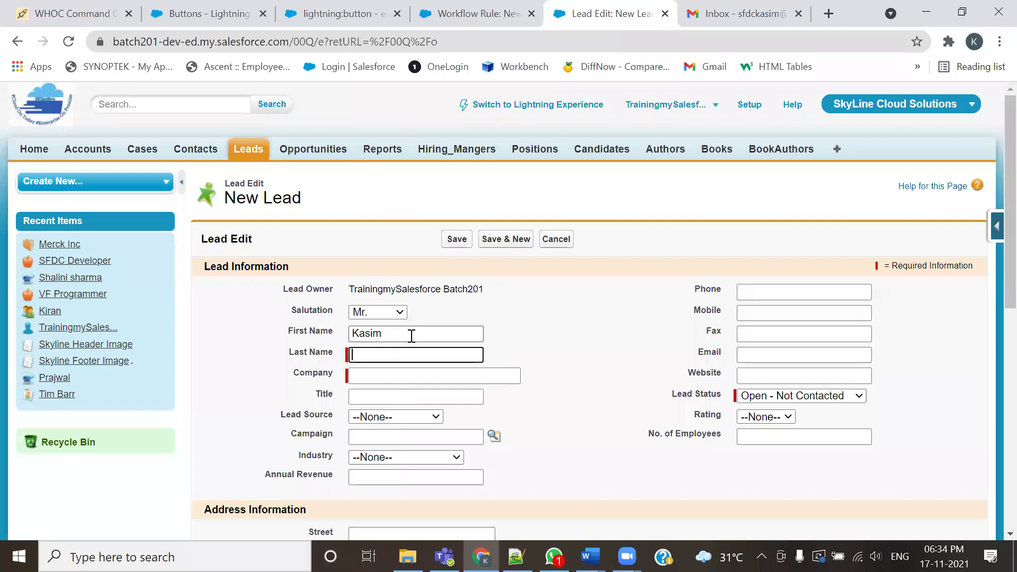
key(Tab)
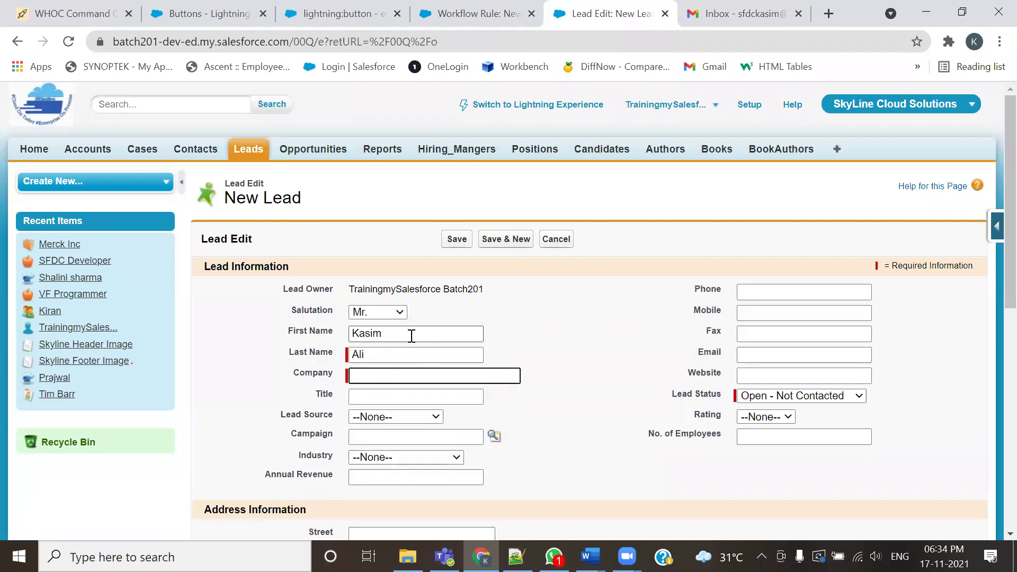
text(ABC)
key(Up)
key(Up)
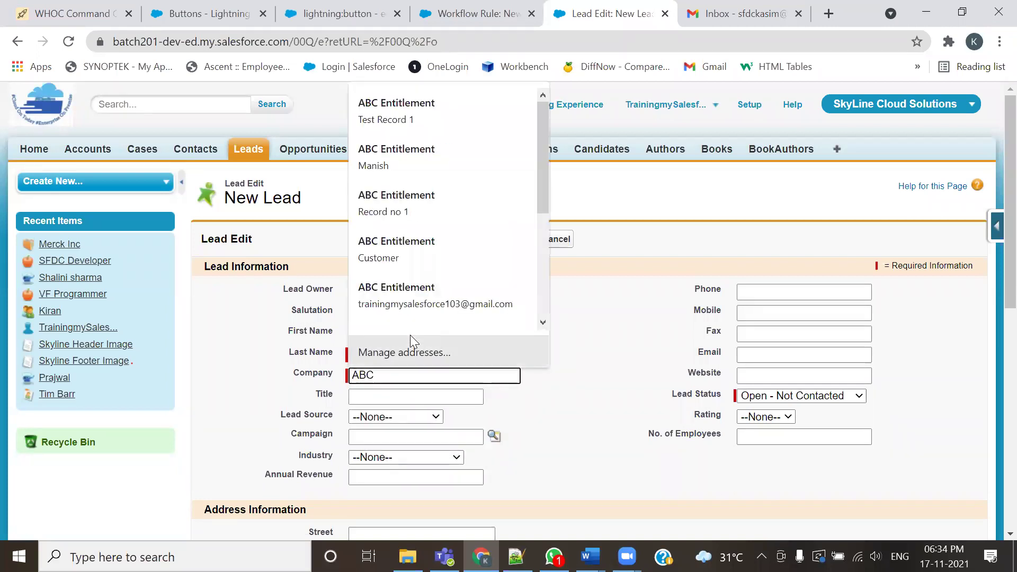
Set title Software Developer and lead source Phone Inquiry, leaving the campaign empty
click(422, 392)
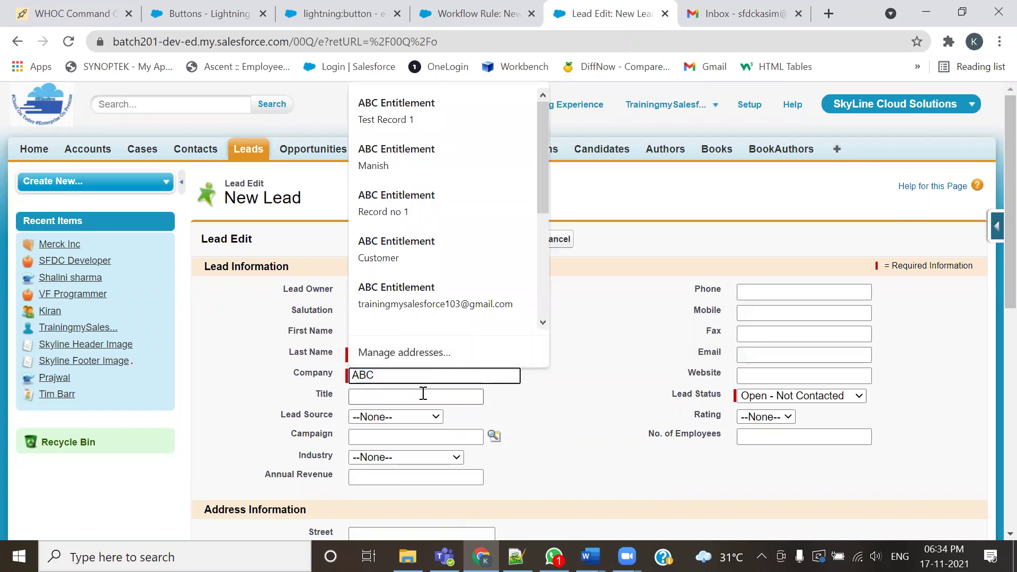
click(420, 428)
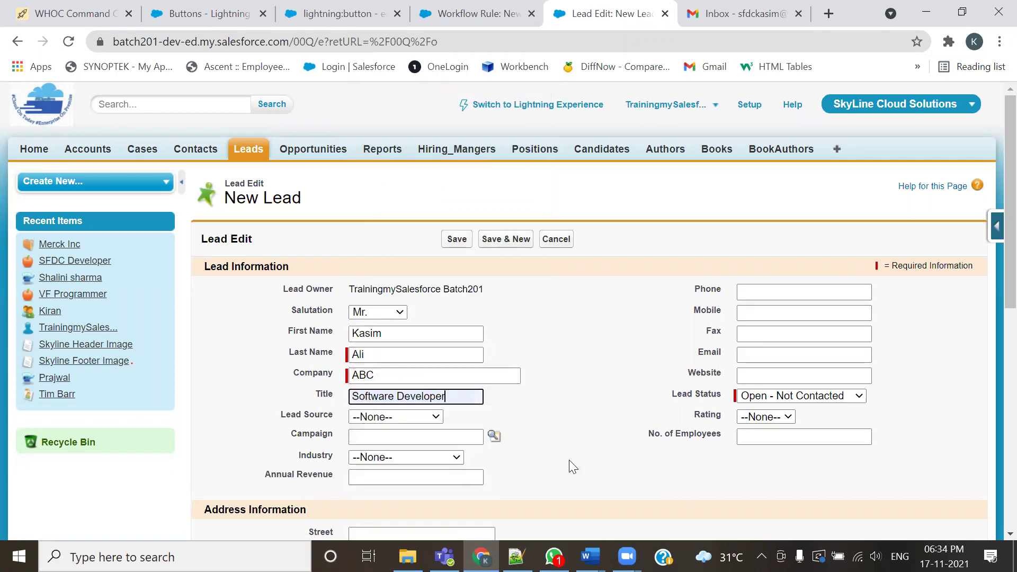
click(409, 416)
click(405, 457)
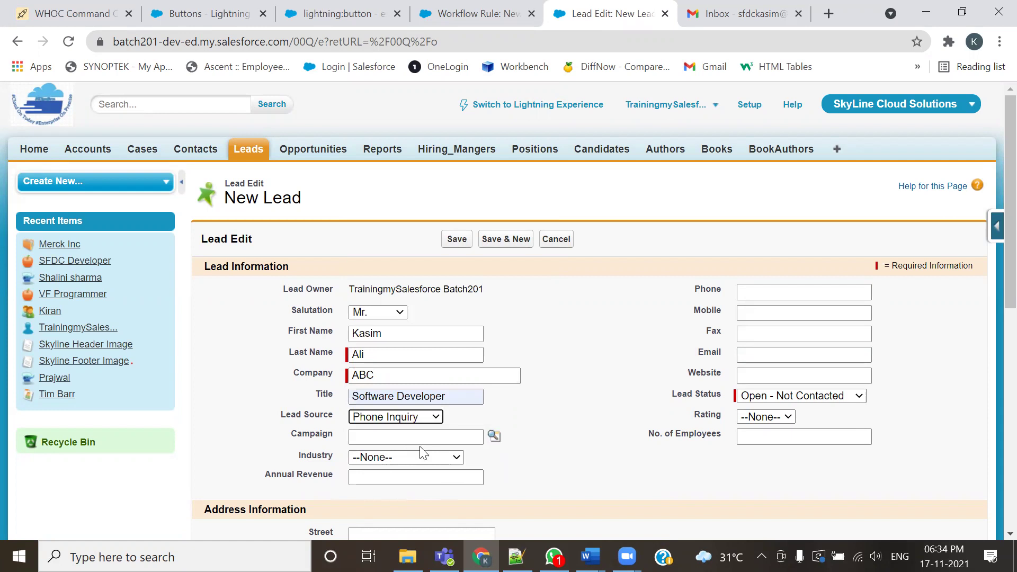
click(494, 437)
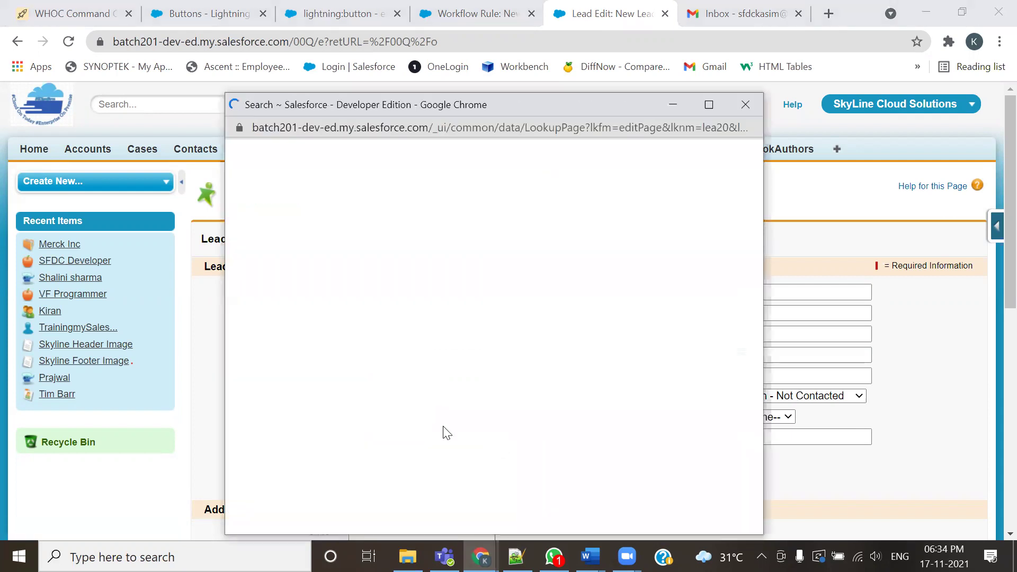
click(745, 105)
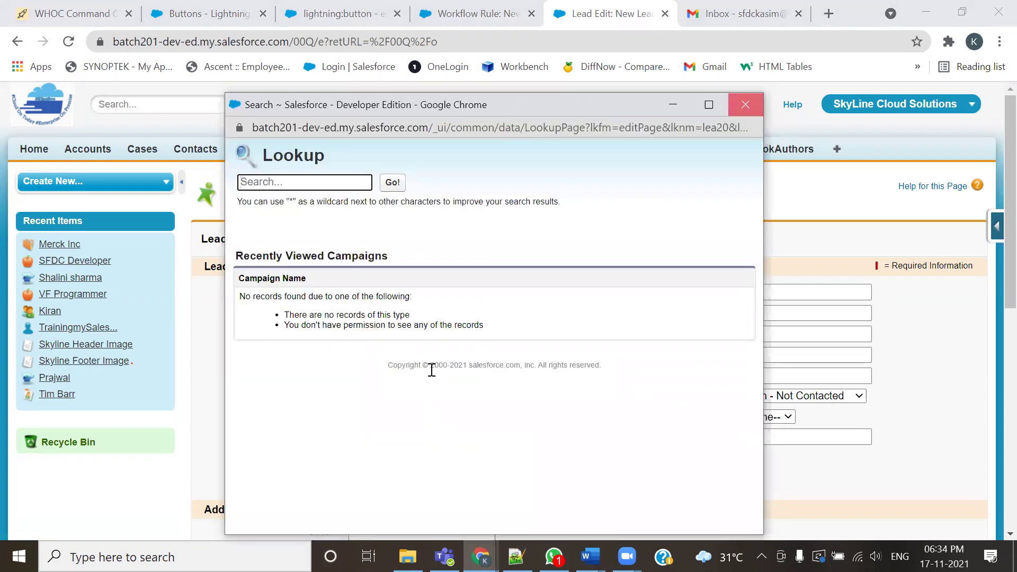
scroll(431, 368, down, 3)
Set industry to Manufacturing and annual revenue to 10000000
click(438, 302)
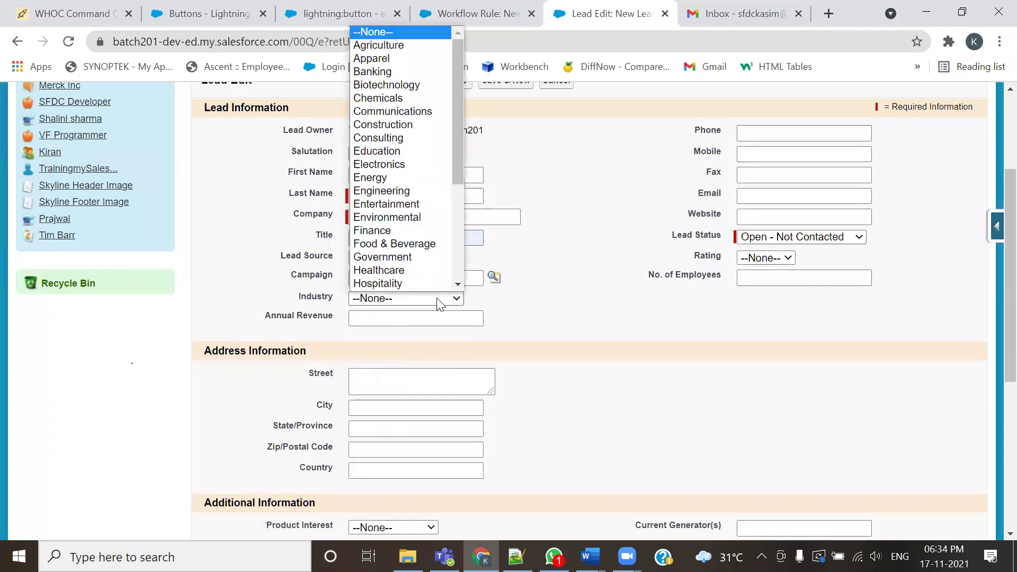
scroll(392, 281, down, 1)
click(391, 284)
click(429, 319)
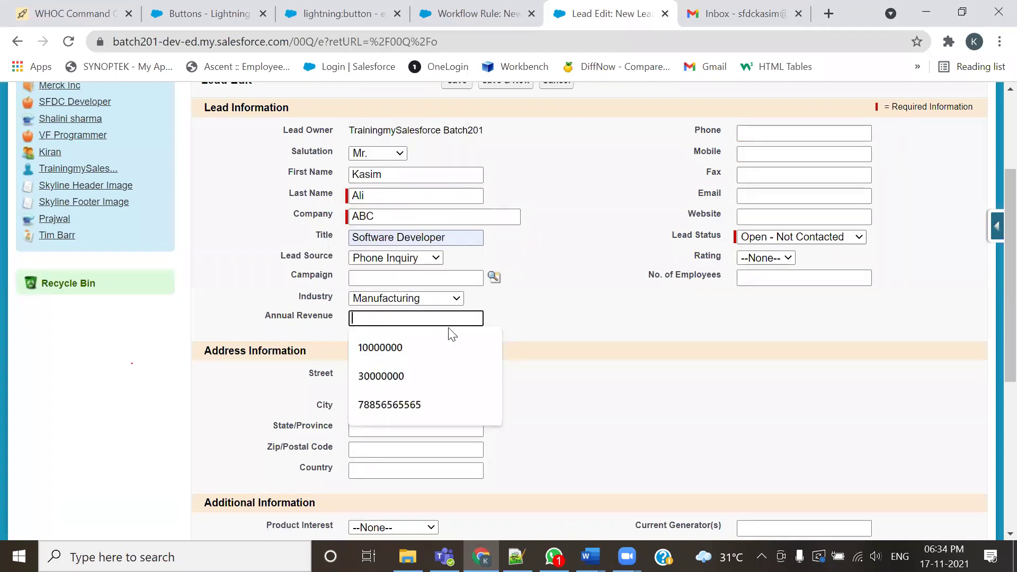
click(382, 348)
Autofill the phone, mobile, fax, email and address from saved suggestions
click(773, 130)
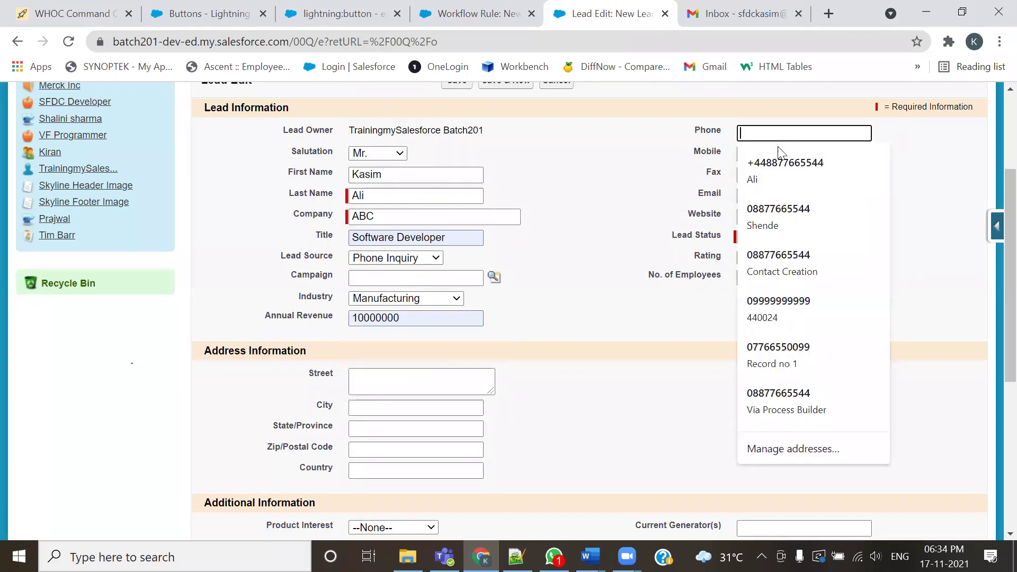
click(782, 161)
click(782, 153)
click(805, 229)
click(807, 177)
click(802, 259)
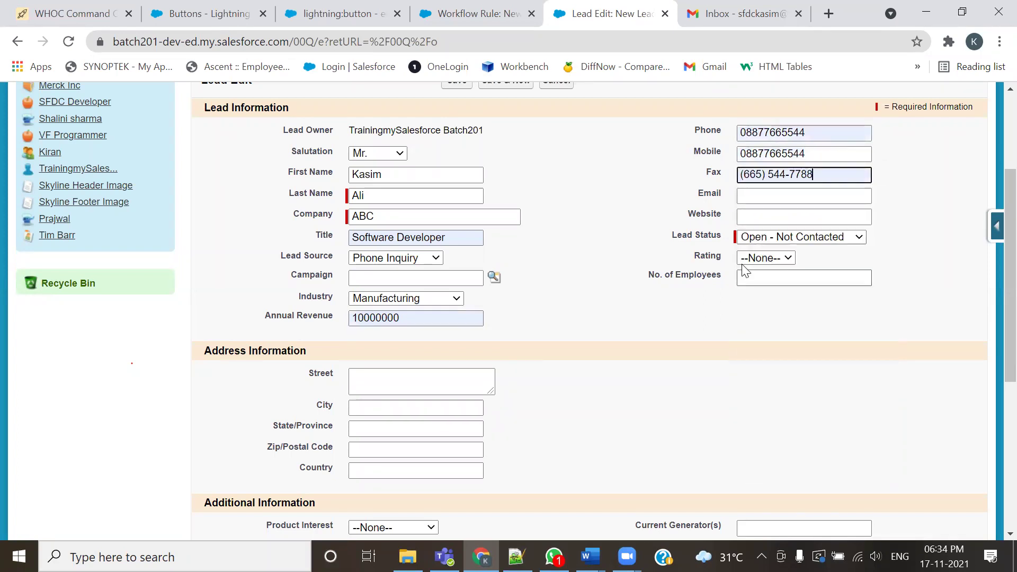
click(782, 196)
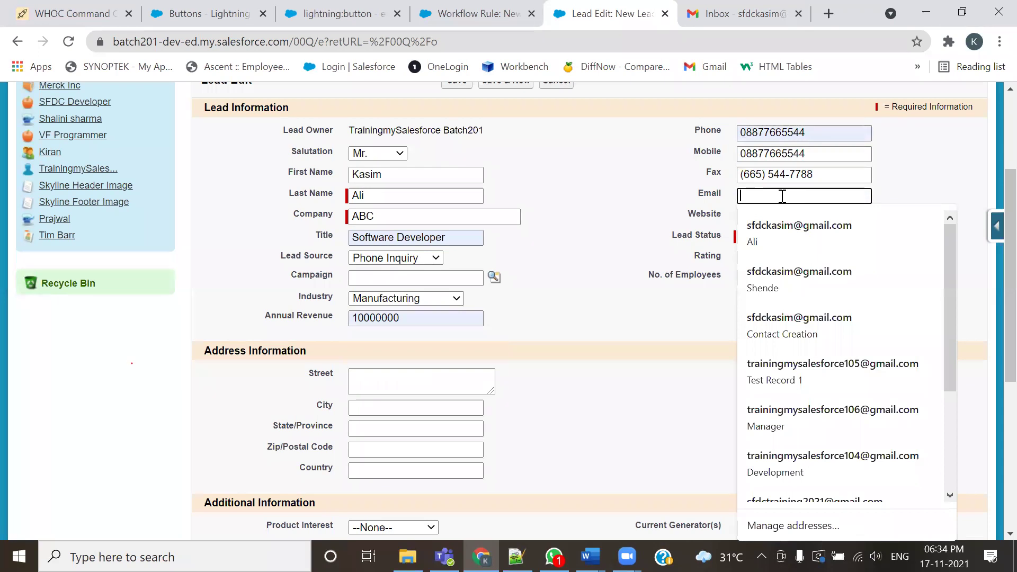
click(778, 233)
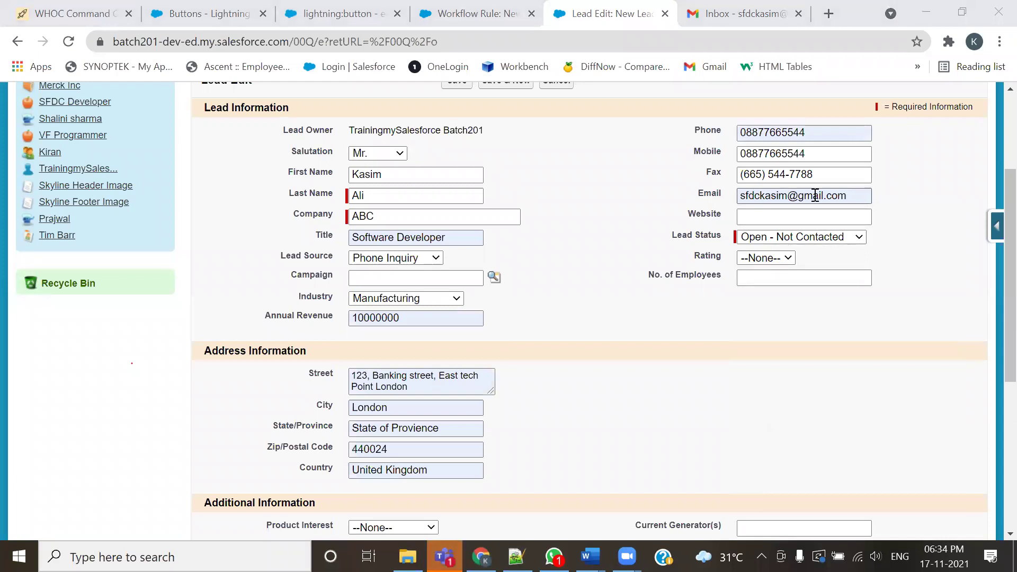
click(808, 218)
click(780, 248)
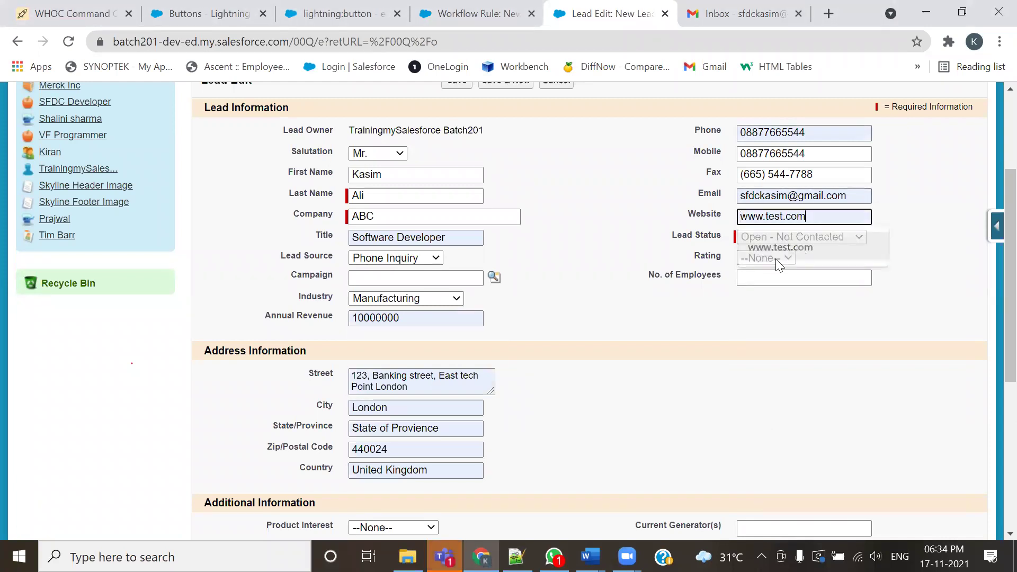
click(776, 258)
click(757, 298)
click(776, 277)
text(134)
scroll(558, 369, down, 5)
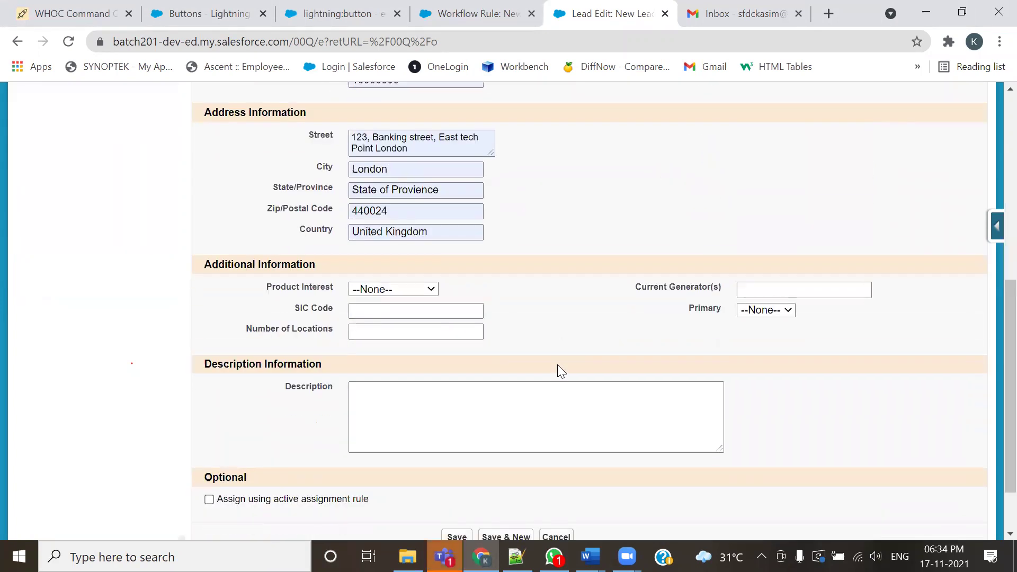
Set Product Interest to GC5000 series and Primary to Yes
click(406, 294)
click(368, 327)
click(783, 310)
click(752, 349)
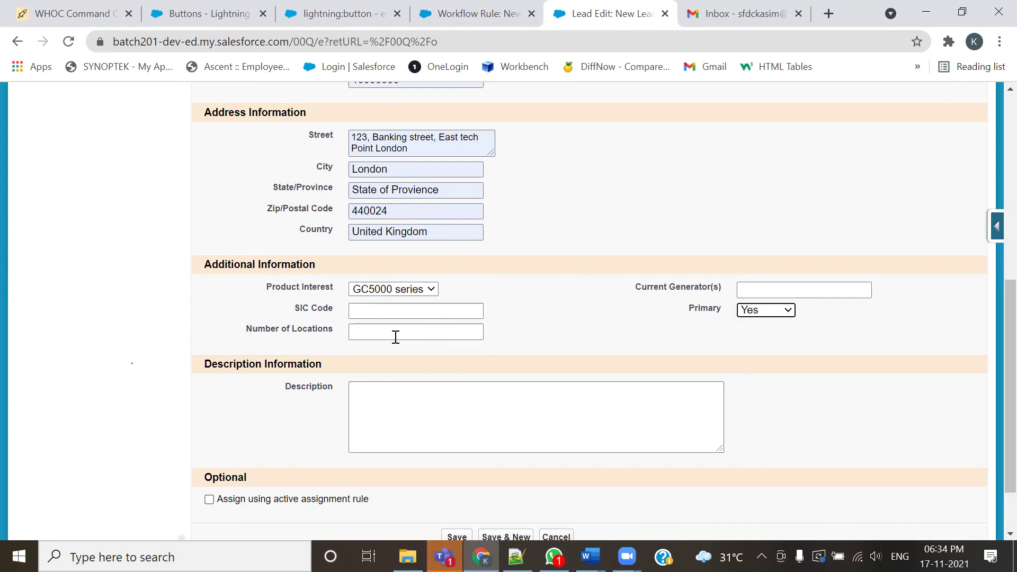
scroll(392, 424, down, 2)
scroll(411, 429, up, 10)
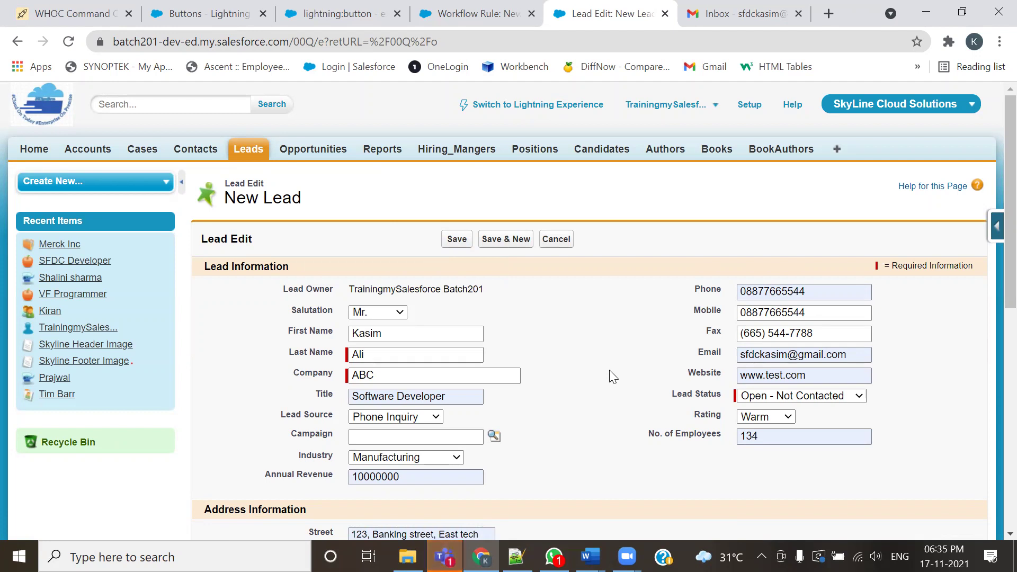
Check the lead's email address, then save the new lead record
drag(851, 356, 737, 356)
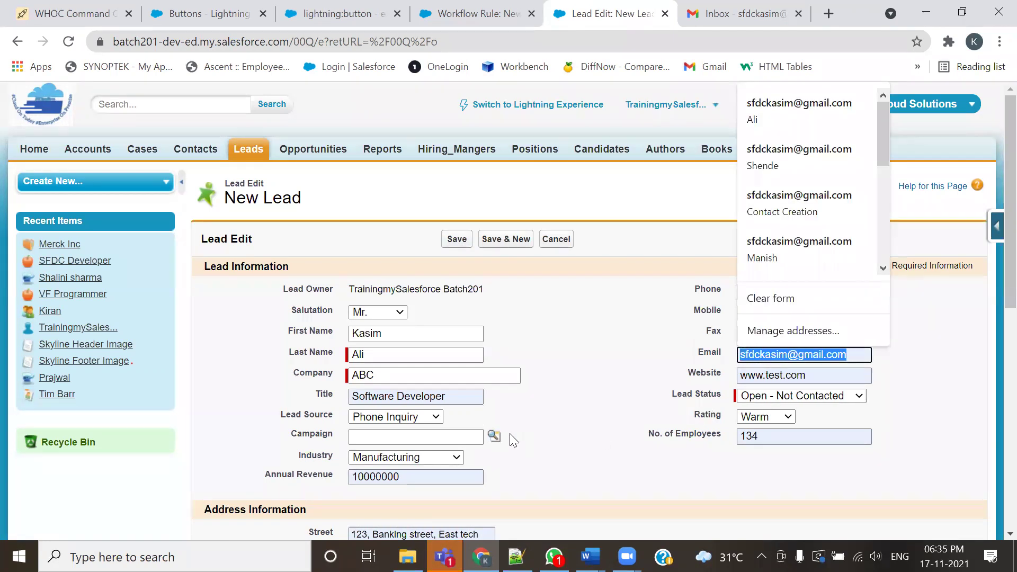
click(568, 334)
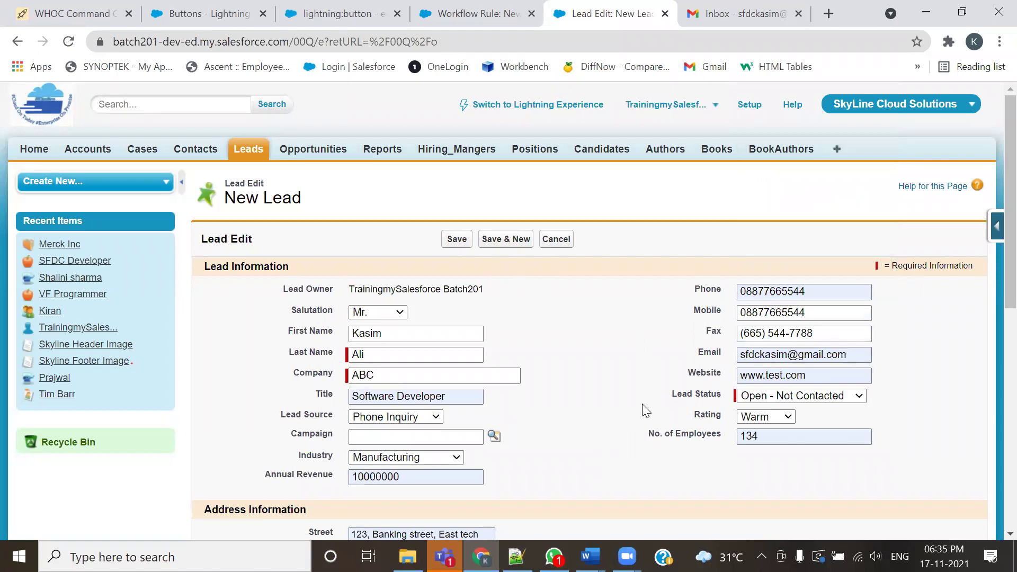
click(456, 239)
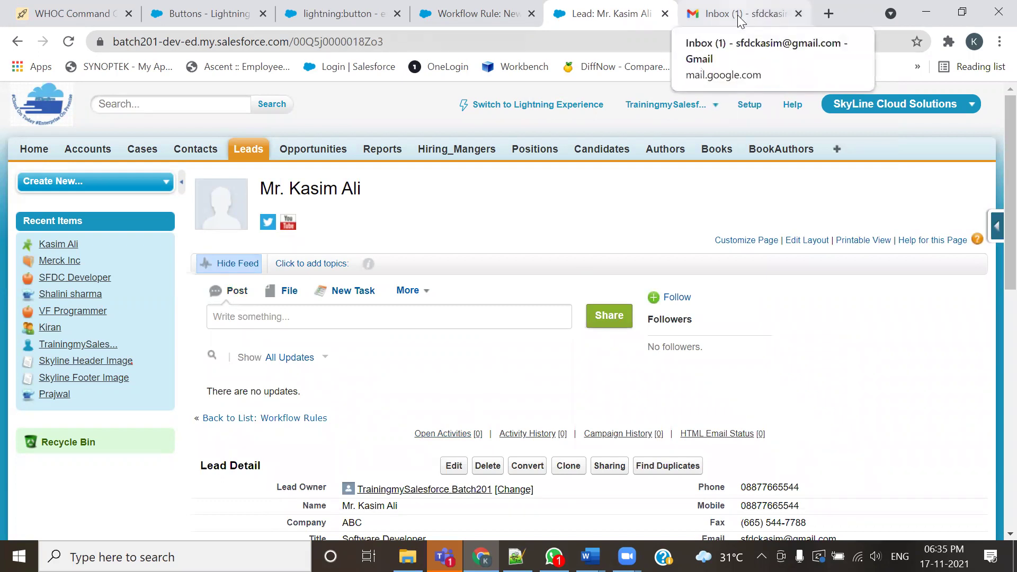
Scroll through the saved lead's details, then switch to the Gmail inbox tab
scroll(534, 373, down, 3)
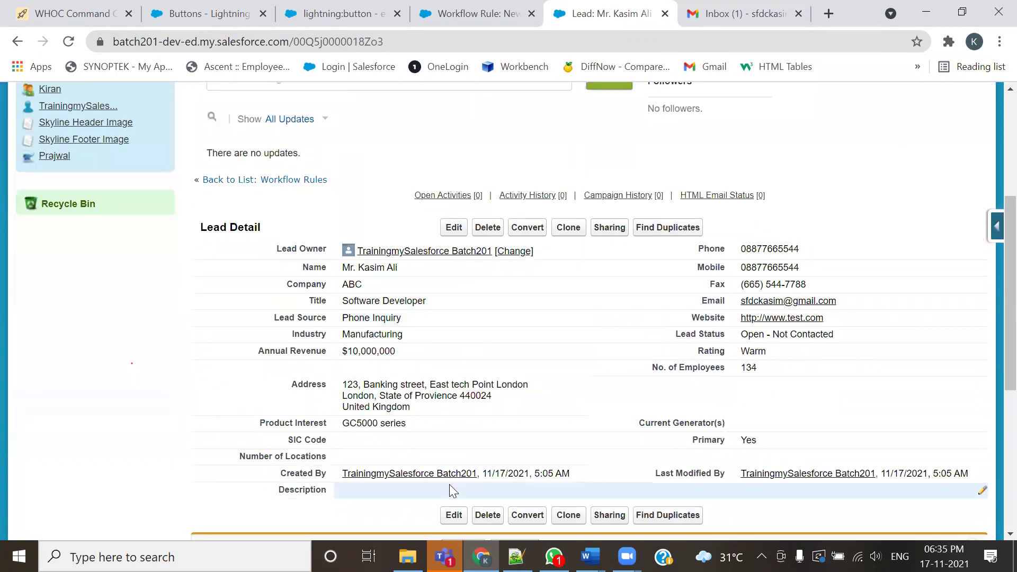
scroll(541, 388, up, 3)
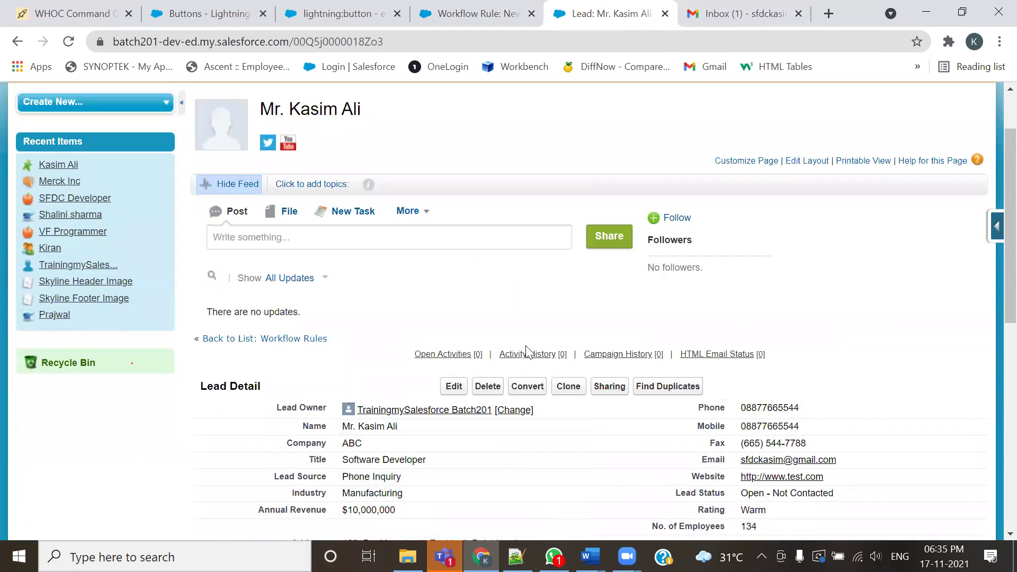
click(730, 7)
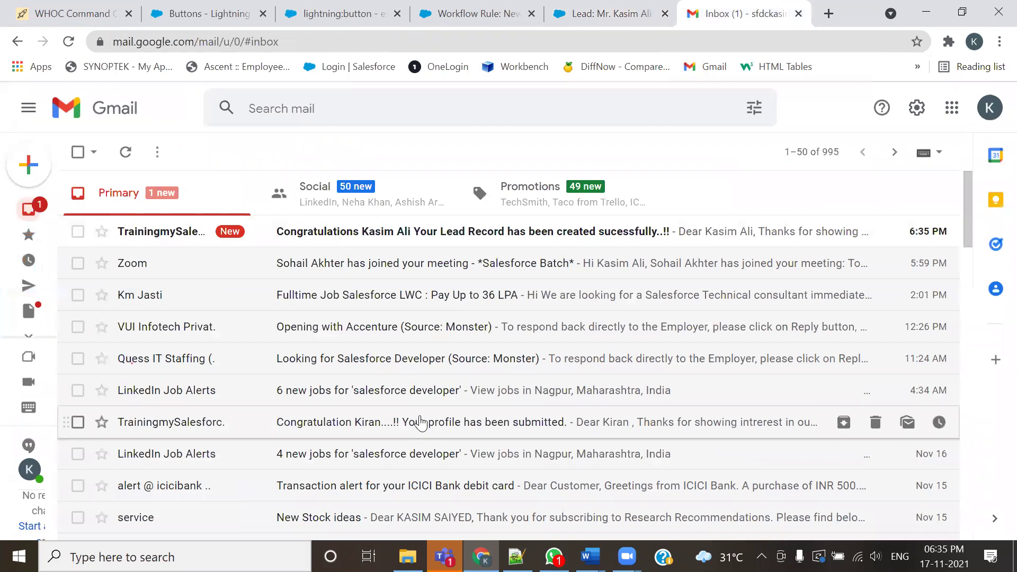
Open the lead-created notification email and compare it with the saved lead record
click(382, 232)
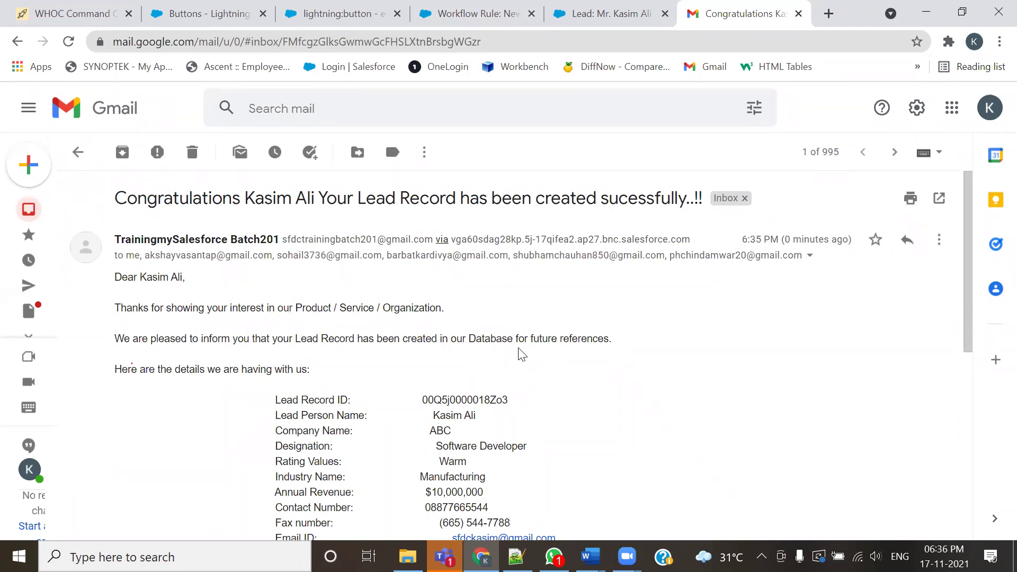
click(593, 14)
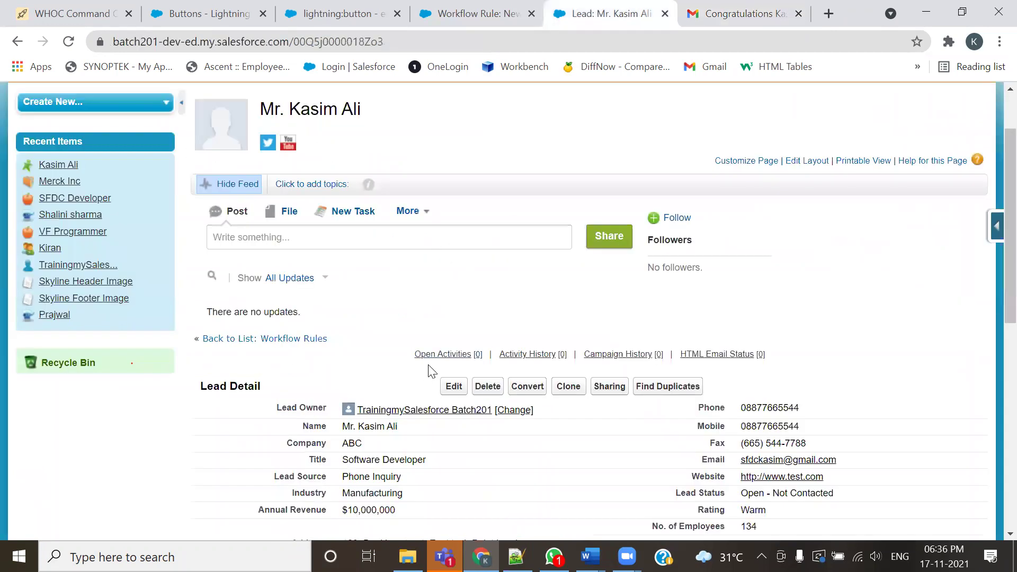
click(709, 12)
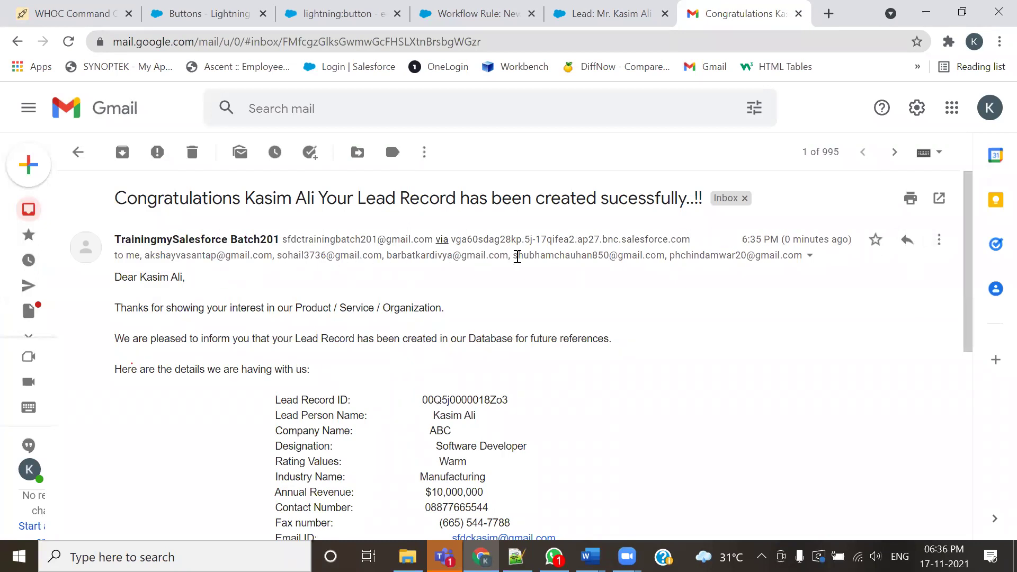
Inspect the email's cc recipients and lead details, then return to the lead record and notes
click(809, 255)
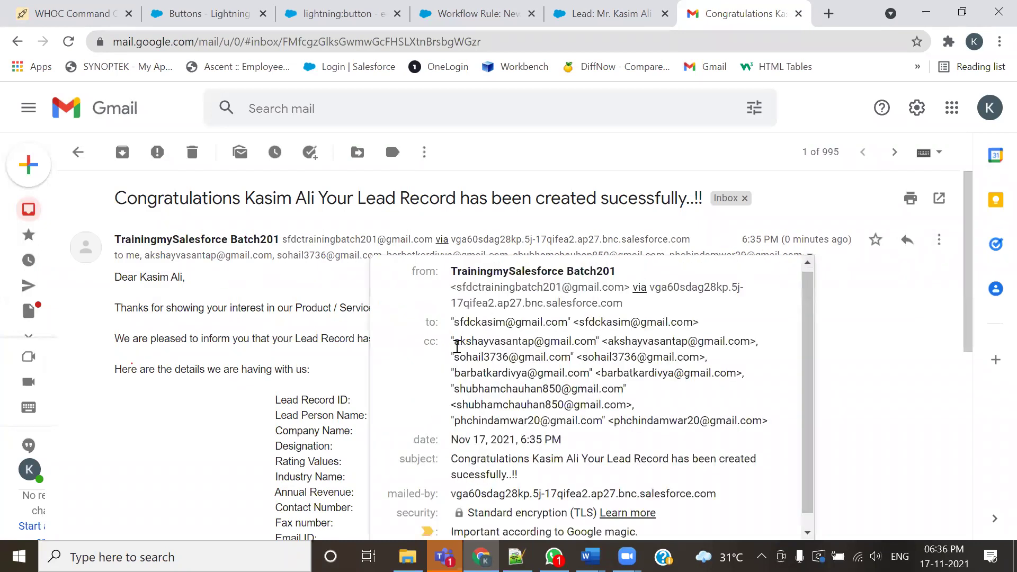
drag(451, 341, 777, 426)
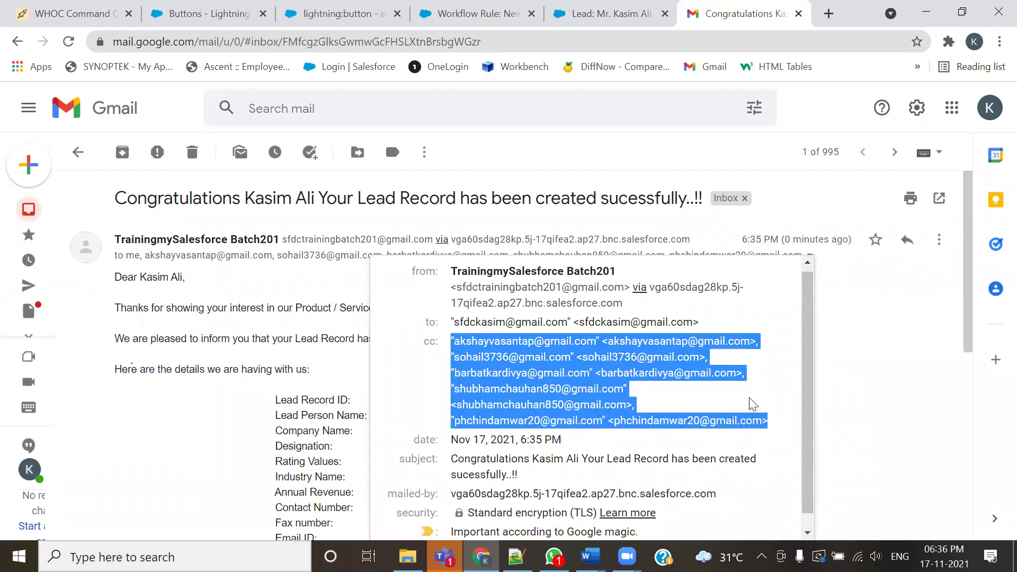
click(885, 350)
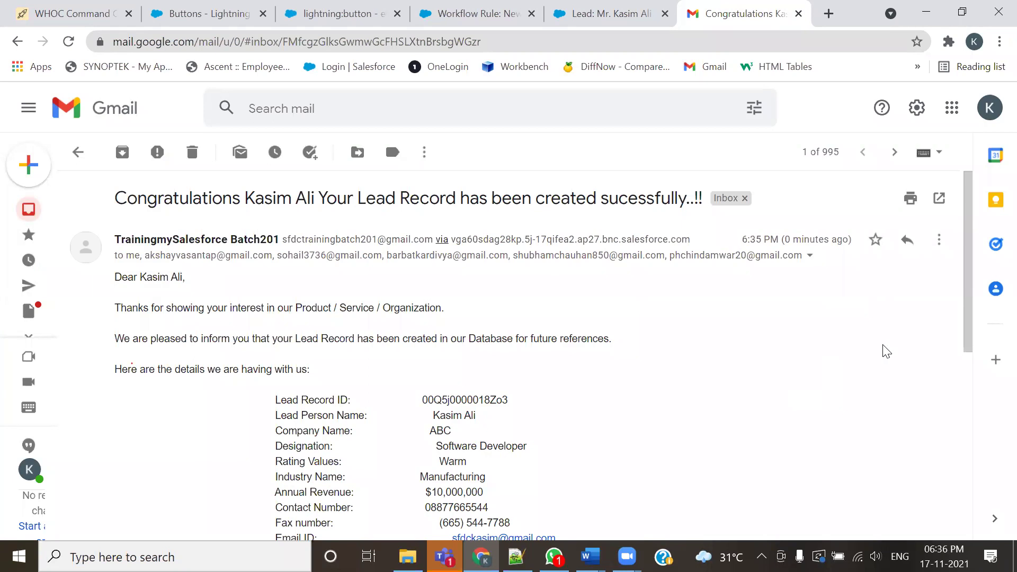
scroll(866, 396, down, 3)
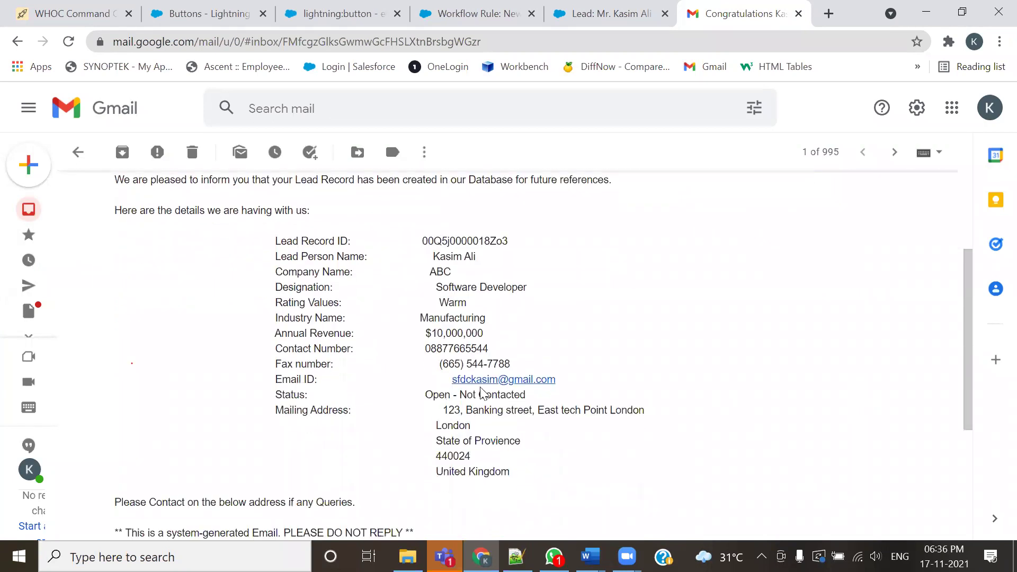
scroll(680, 318, down, 4)
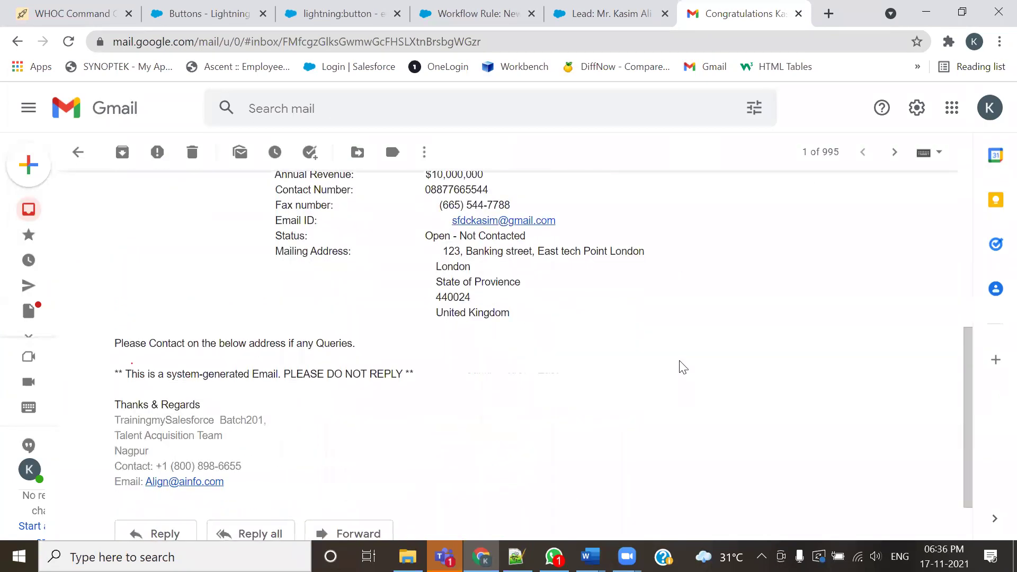
scroll(678, 365, up, 7)
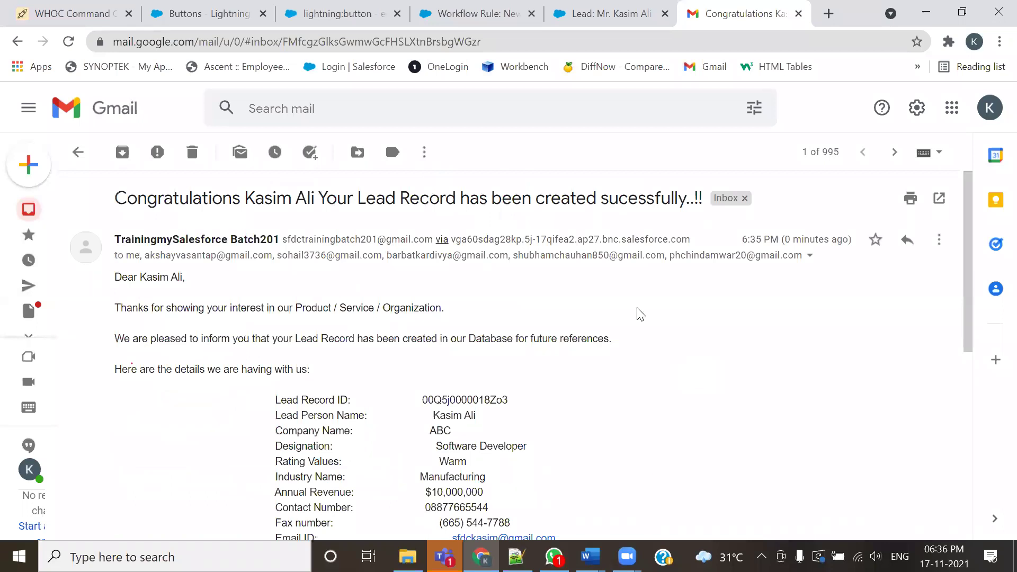
click(604, 14)
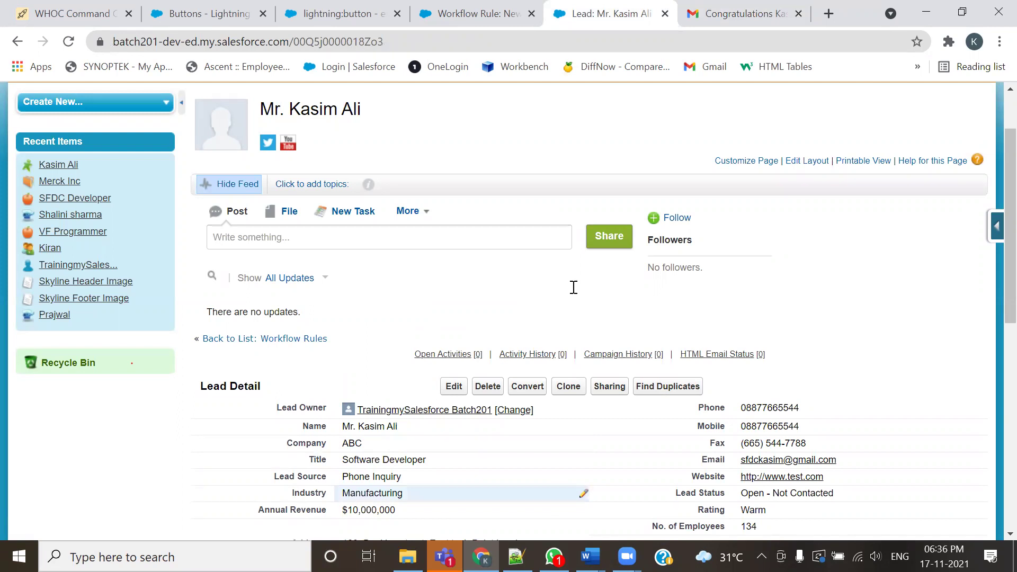
key(alt+Tab)
Review the three workflow assignments, highlighting the Case object and whom it should notify
scroll(325, 308, down, 1)
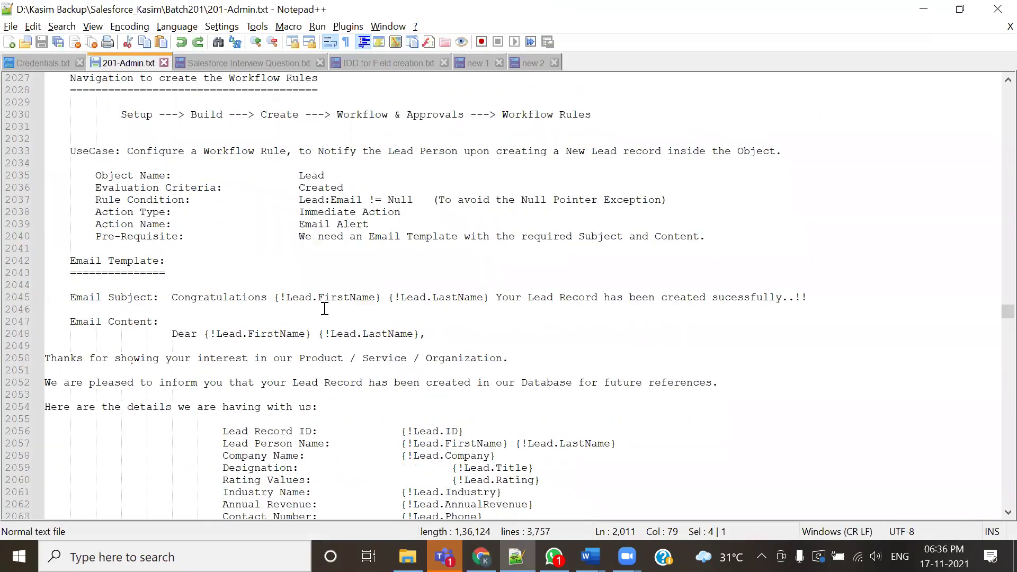
scroll(325, 308, down, 14)
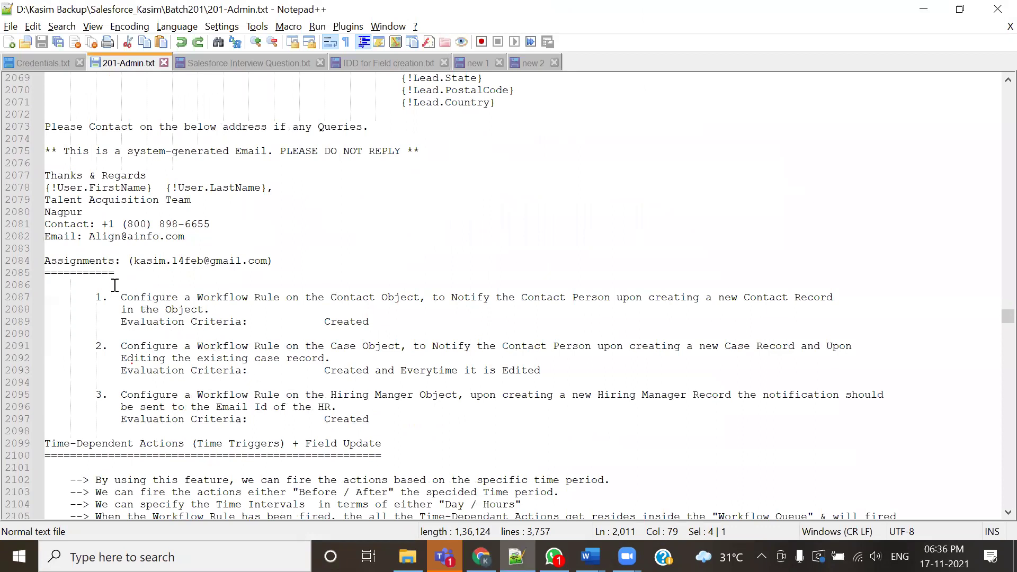
drag(126, 293, 573, 436)
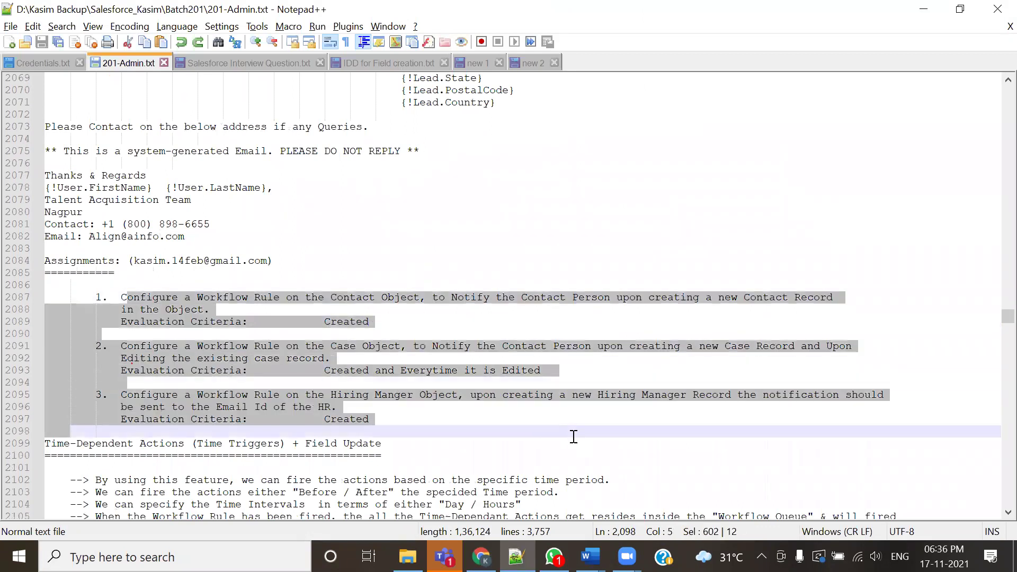
click(235, 358)
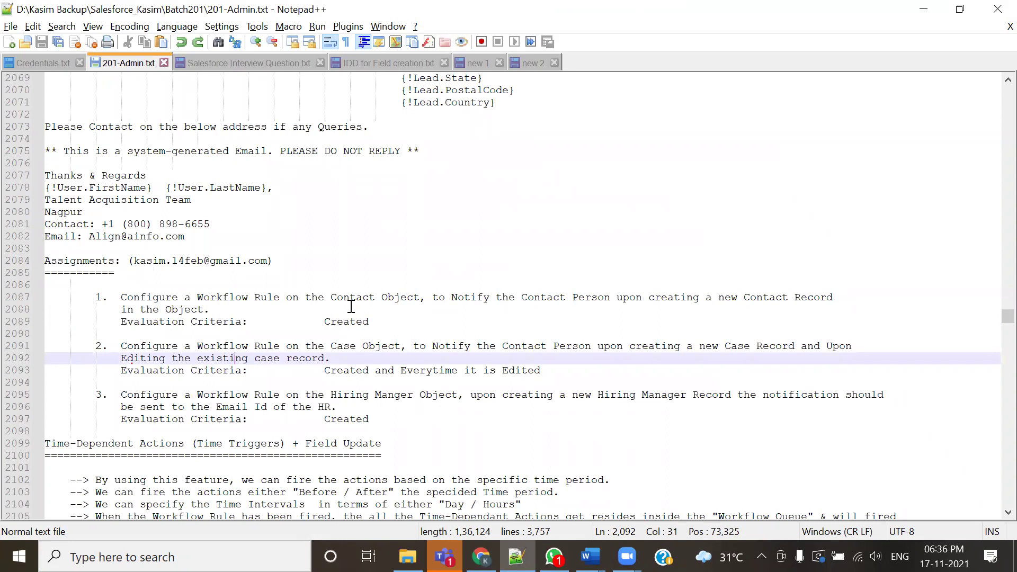
drag(326, 298, 609, 294)
click(584, 299)
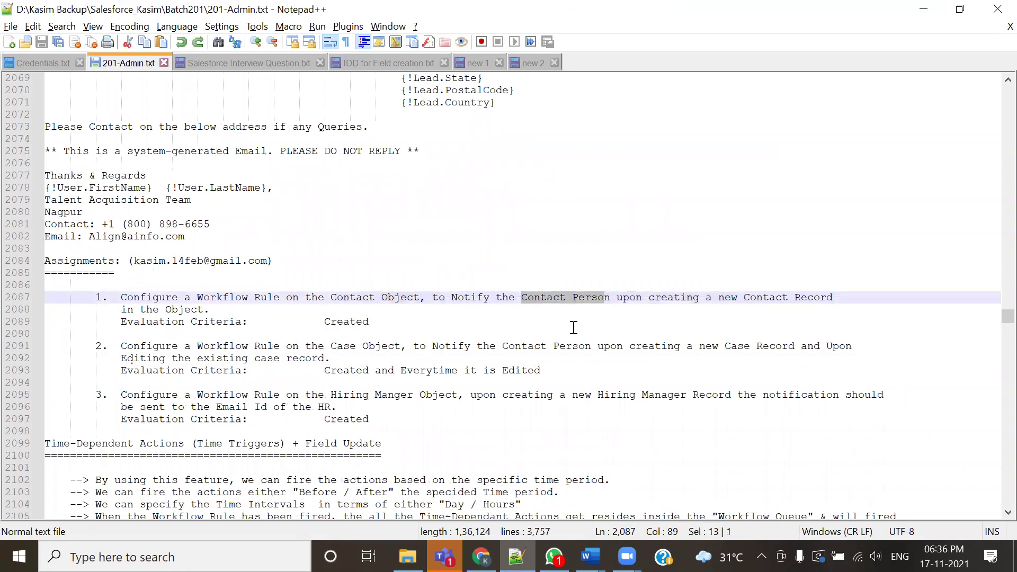
drag(428, 347, 656, 340)
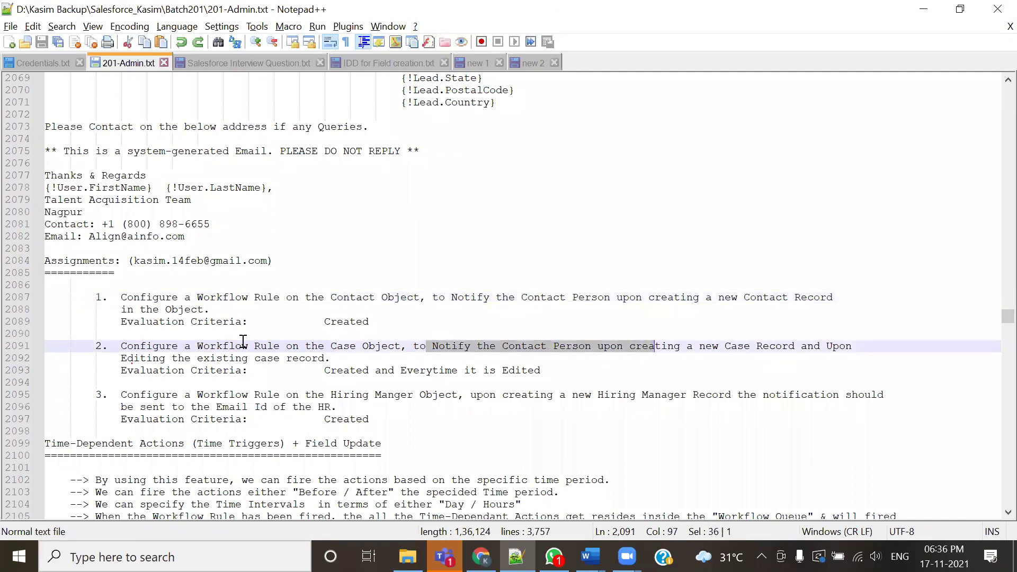
drag(324, 345, 381, 345)
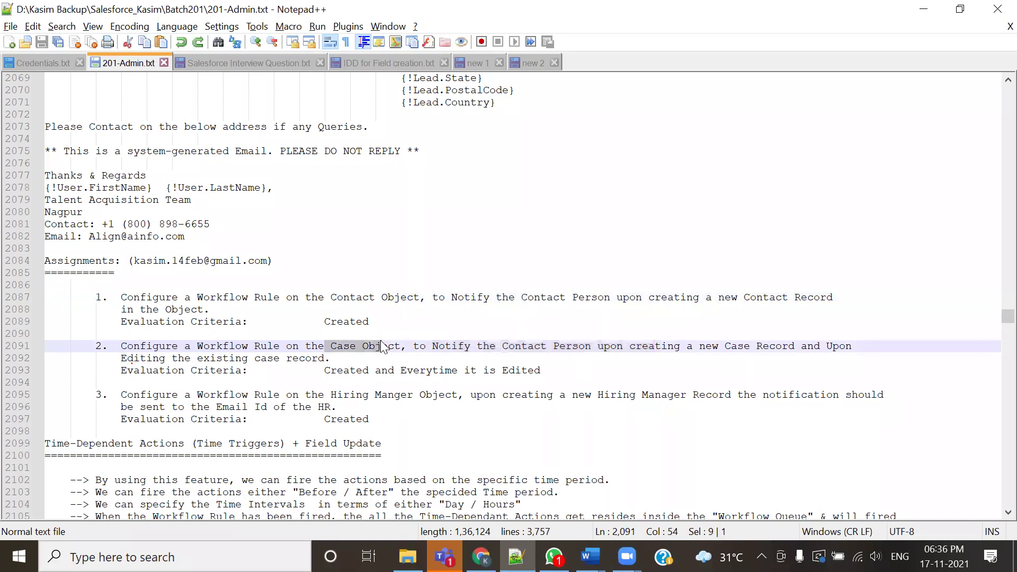
drag(337, 395, 413, 396)
scroll(434, 403, down, 3)
drag(406, 319, 10, 162)
Read through the Time-Dependent Actions notes and bookmark its heading at line 2099
scroll(365, 270, down, 4)
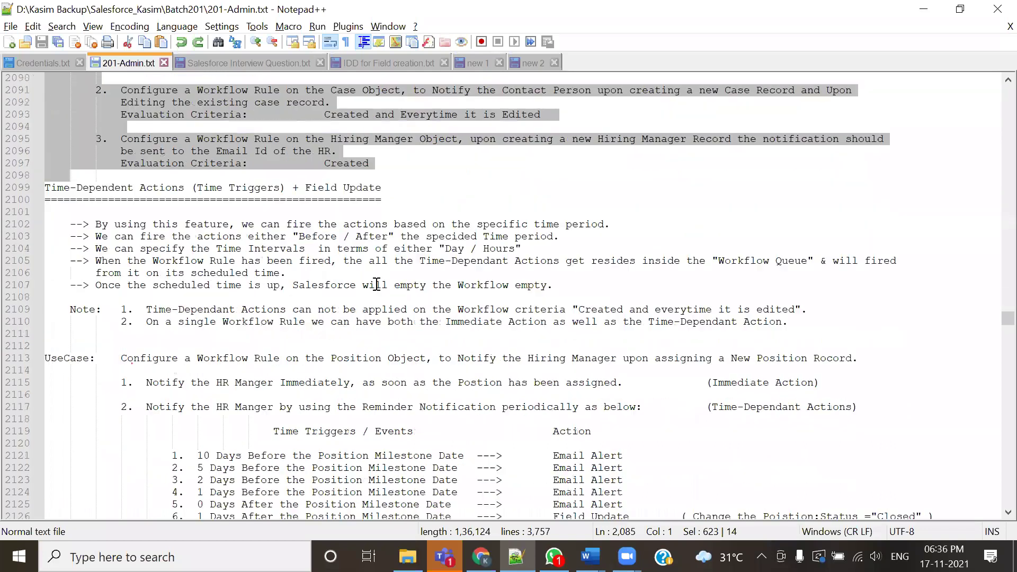
scroll(305, 292, down, 2)
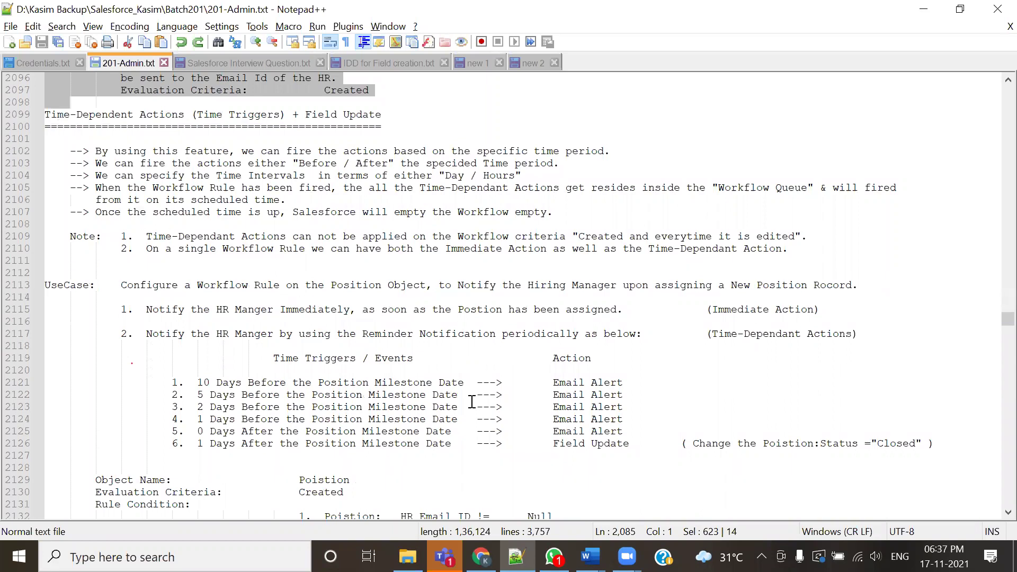
scroll(227, 335, up, 10)
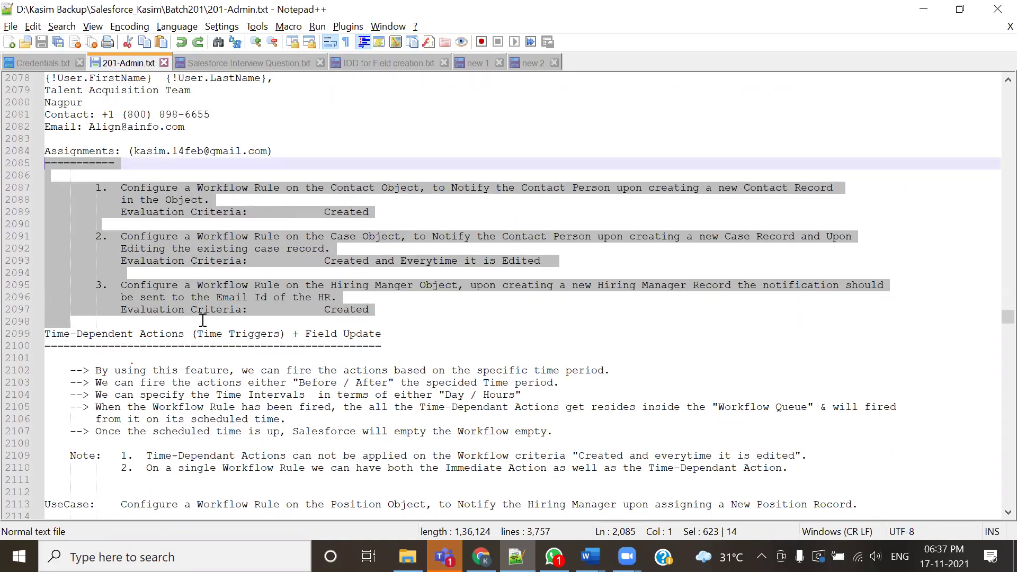
scroll(202, 320, down, 5)
scroll(355, 409, down, 3)
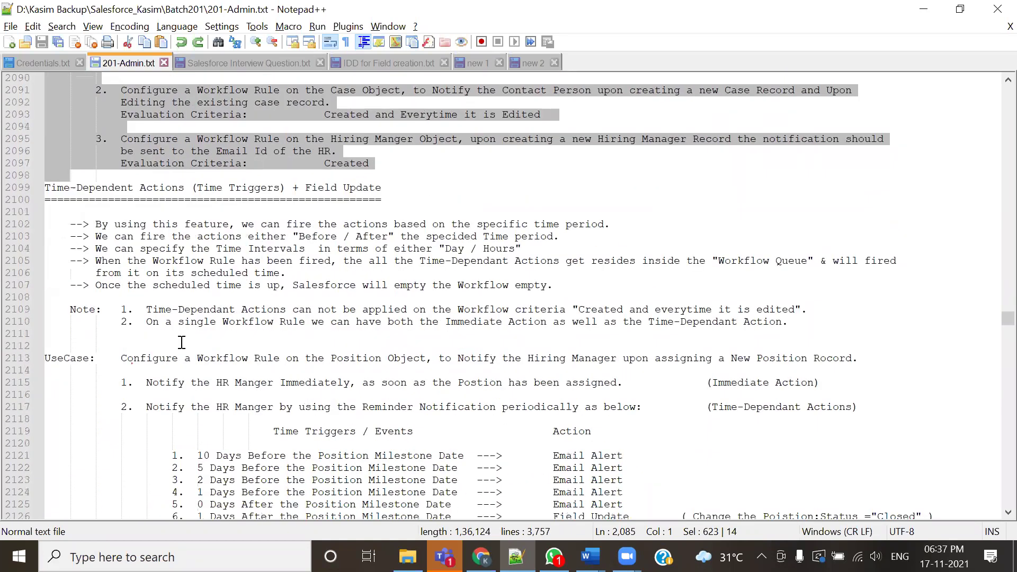
scroll(323, 414, down, 2)
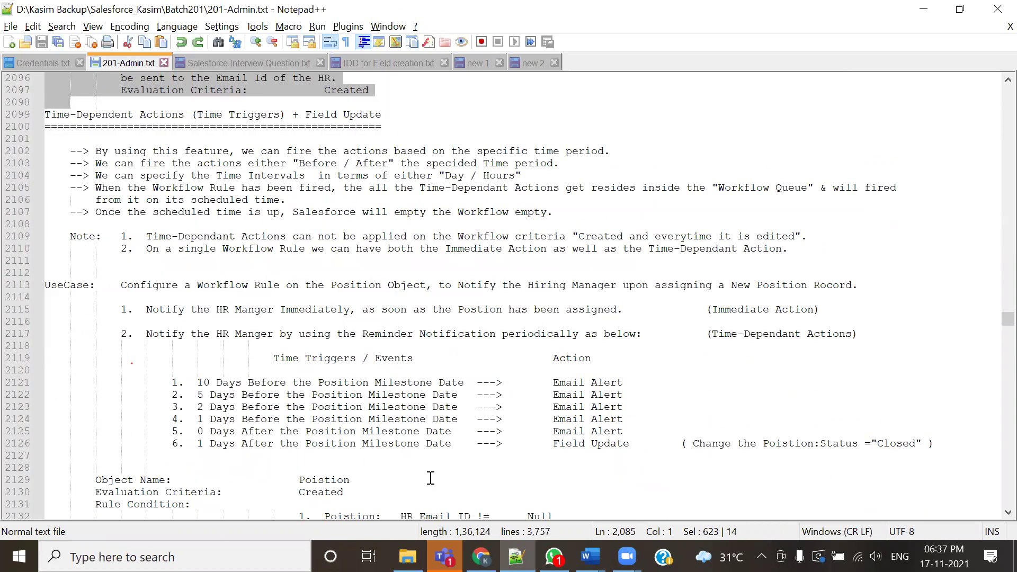
drag(416, 445, 140, 212)
scroll(246, 327, down, 3)
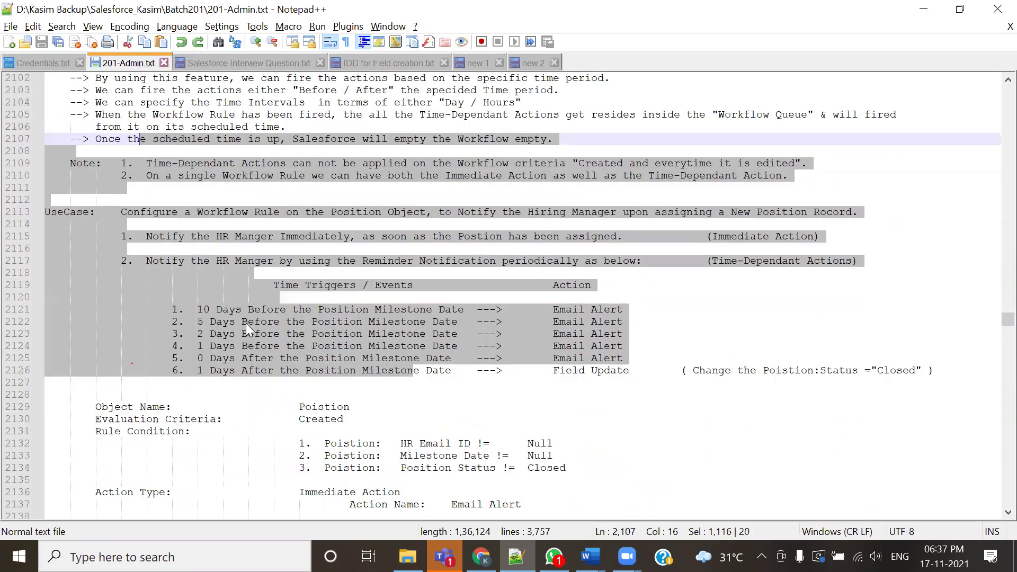
scroll(245, 324, down, 5)
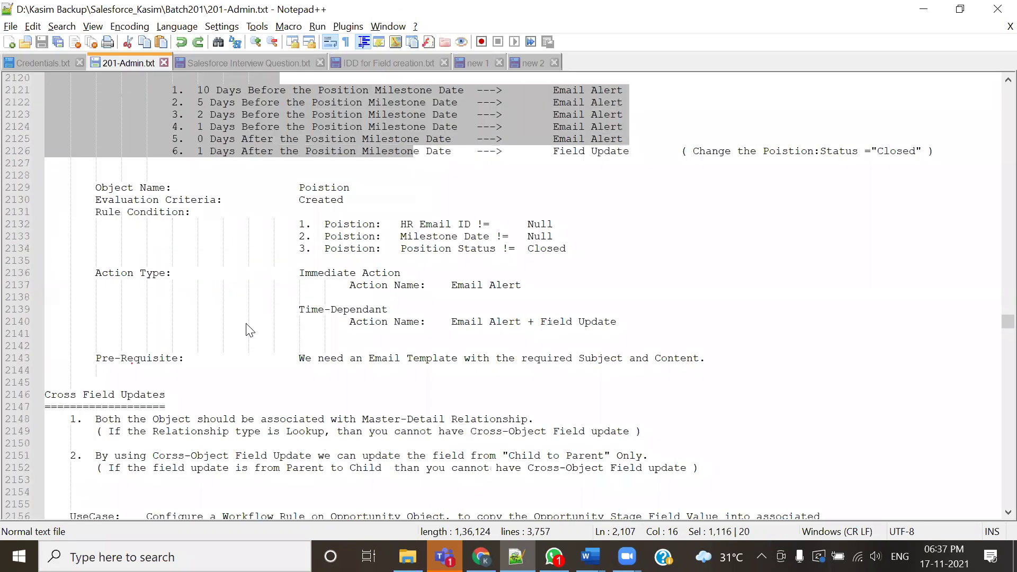
scroll(309, 355, up, 2)
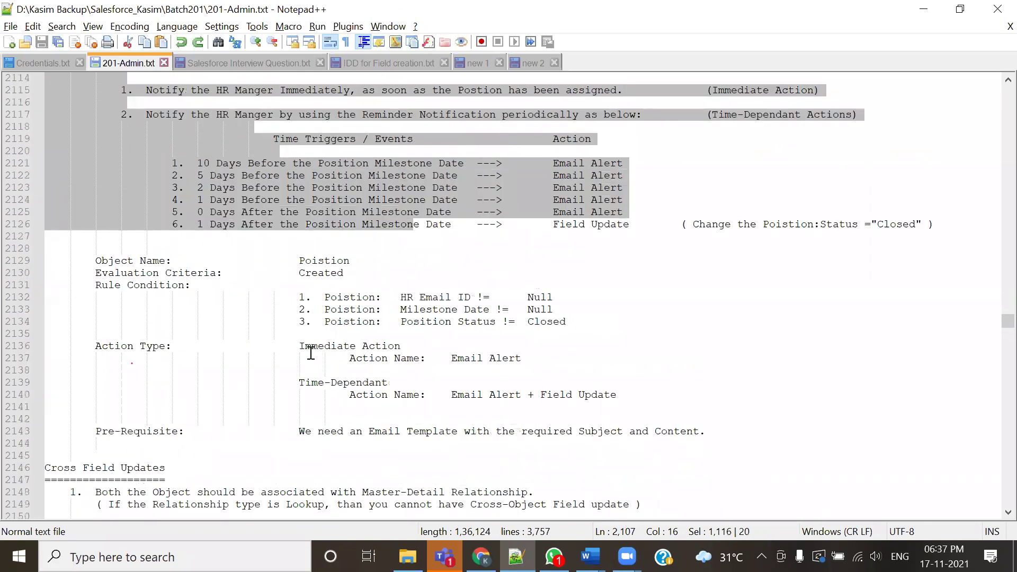
scroll(305, 352, up, 7)
scroll(204, 211, up, 14)
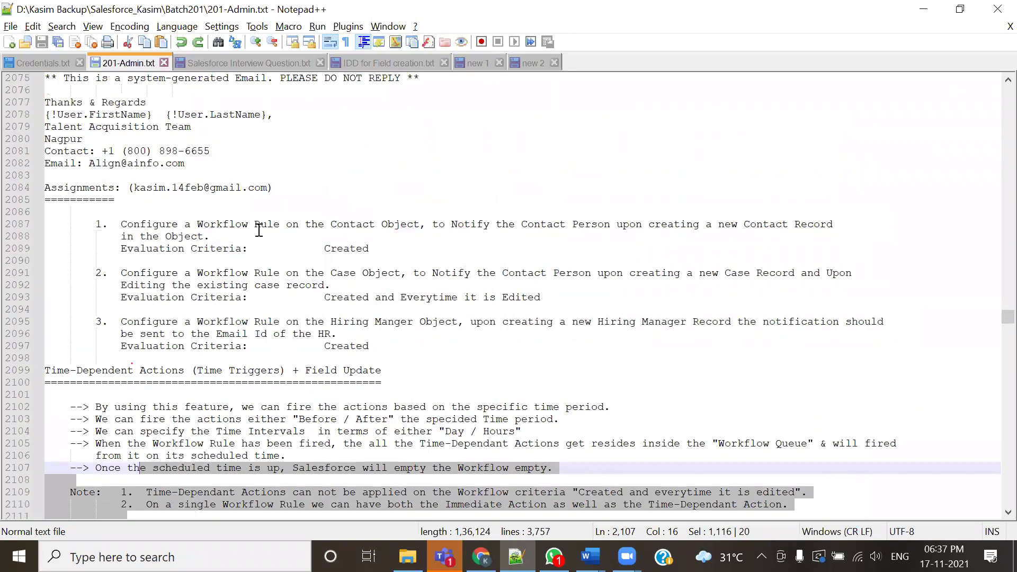
scroll(250, 256, down, 12)
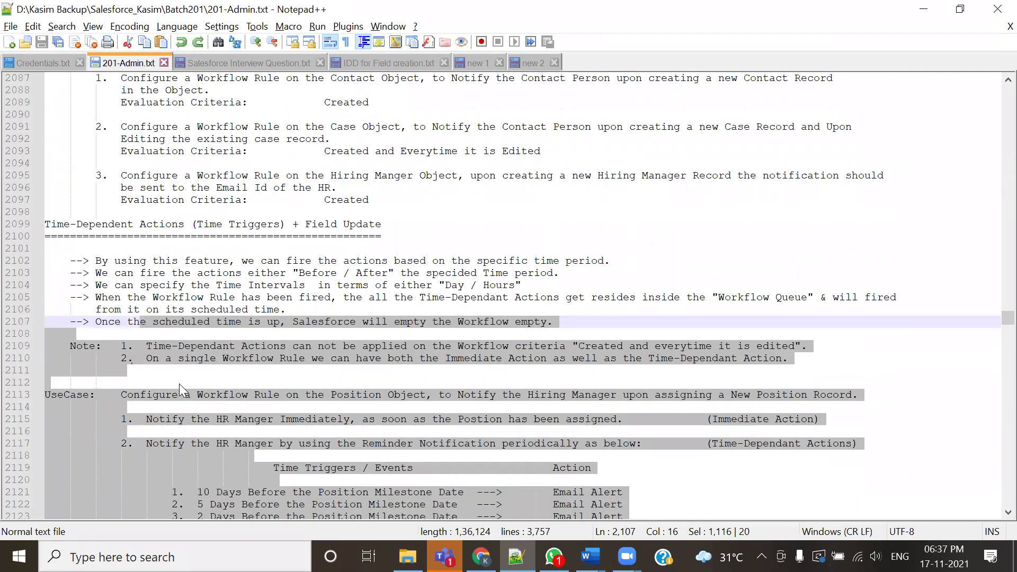
click(179, 312)
click(38, 224)
Review the Lead email template notes and highlight the Contact Object wording in assignment 1
scroll(66, 288, up, 19)
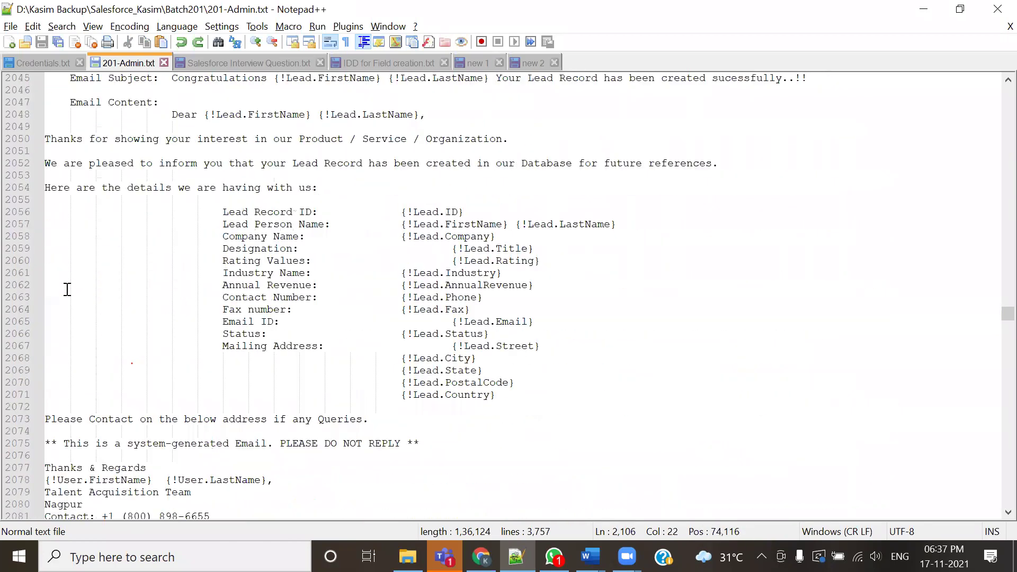
scroll(330, 318, down, 2)
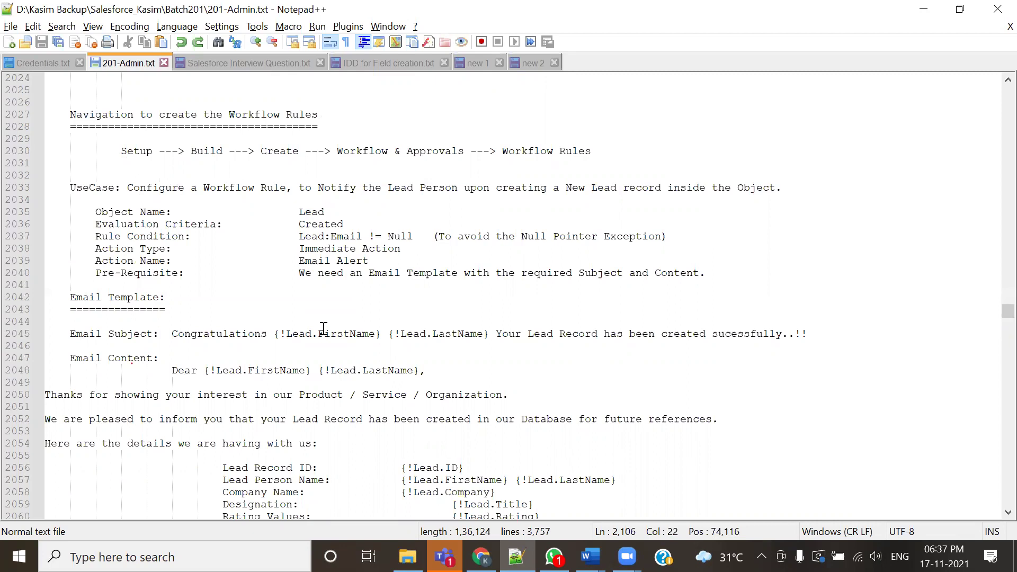
scroll(340, 318, down, 5)
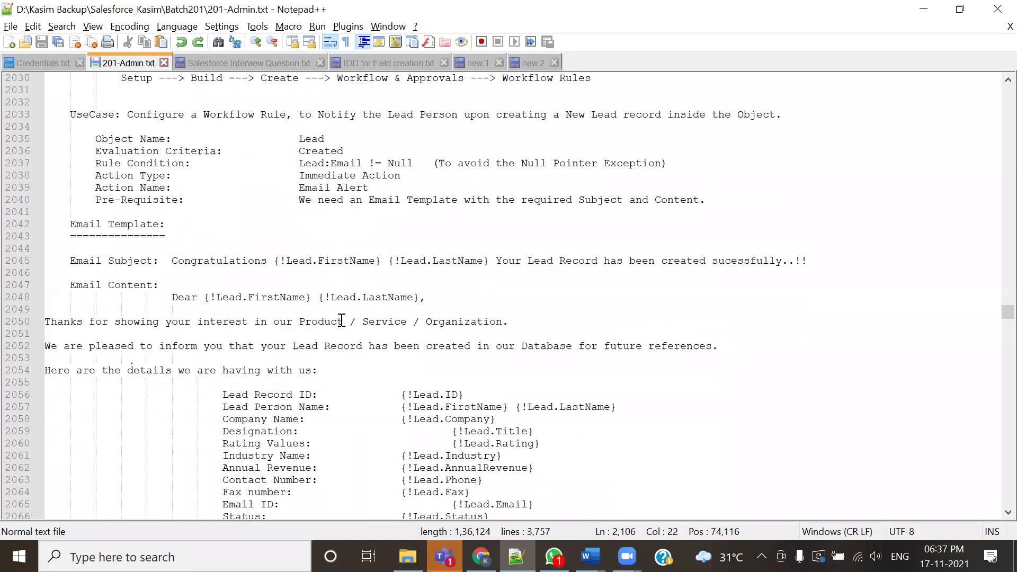
scroll(154, 337, down, 7)
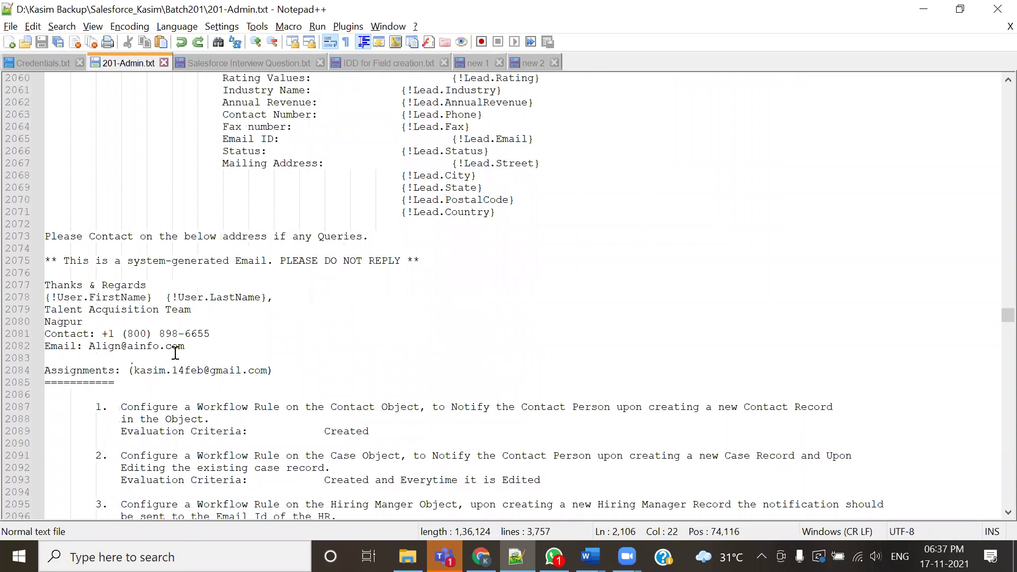
scroll(180, 360, down, 7)
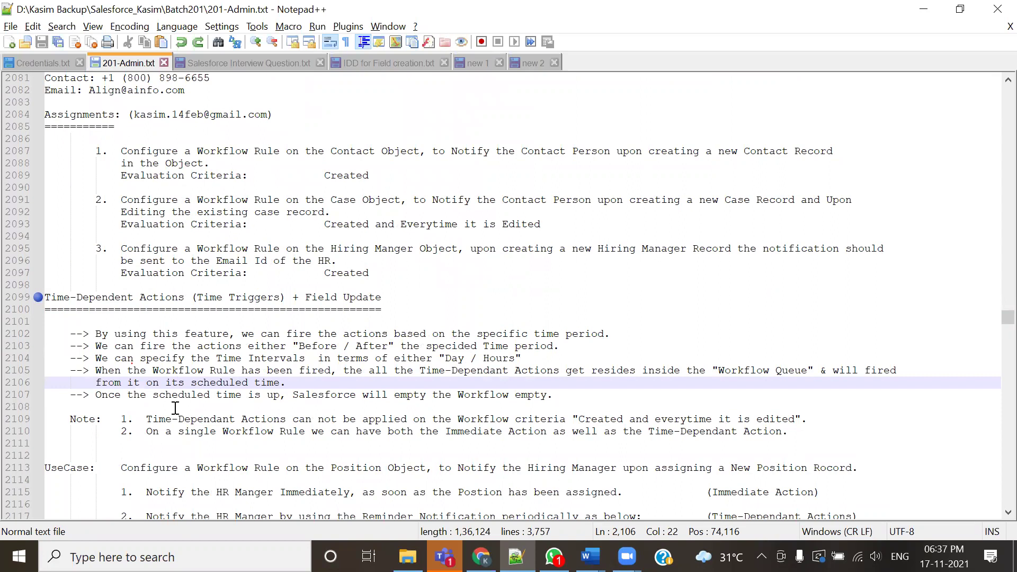
scroll(273, 406, up, 3)
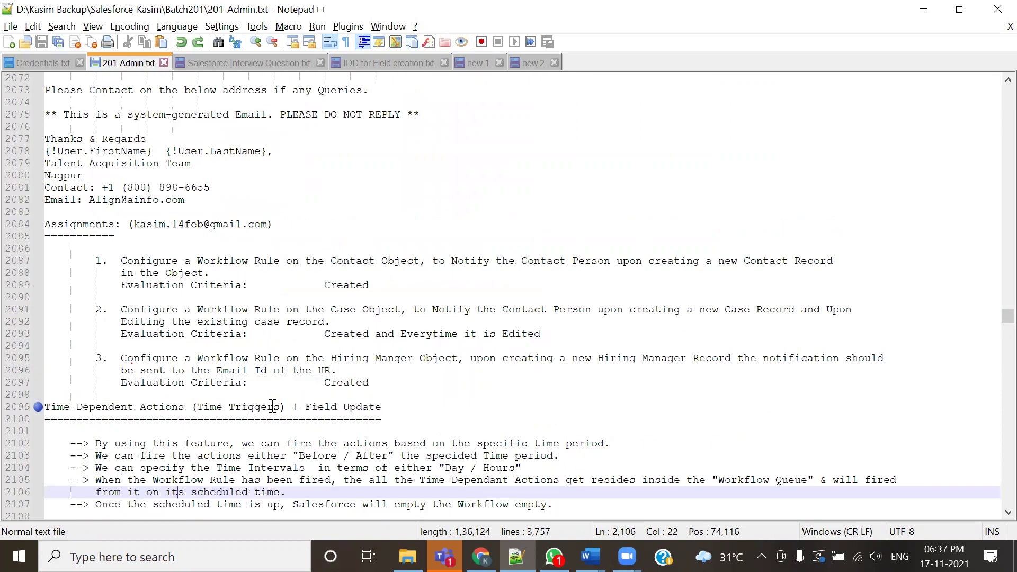
scroll(316, 369, up, 1)
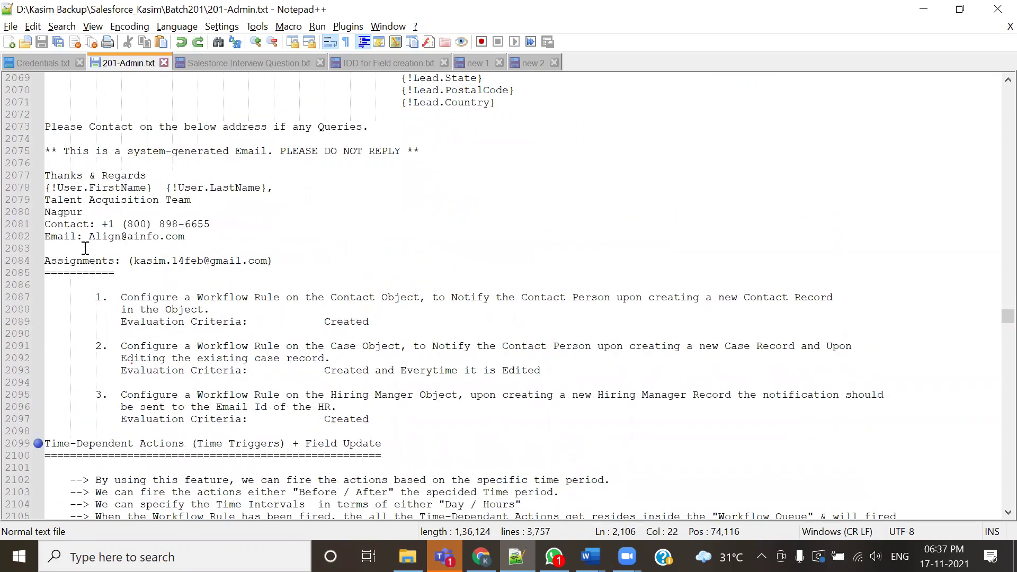
scroll(372, 285, up, 10)
drag(199, 139, 292, 358)
scroll(331, 390, down, 2)
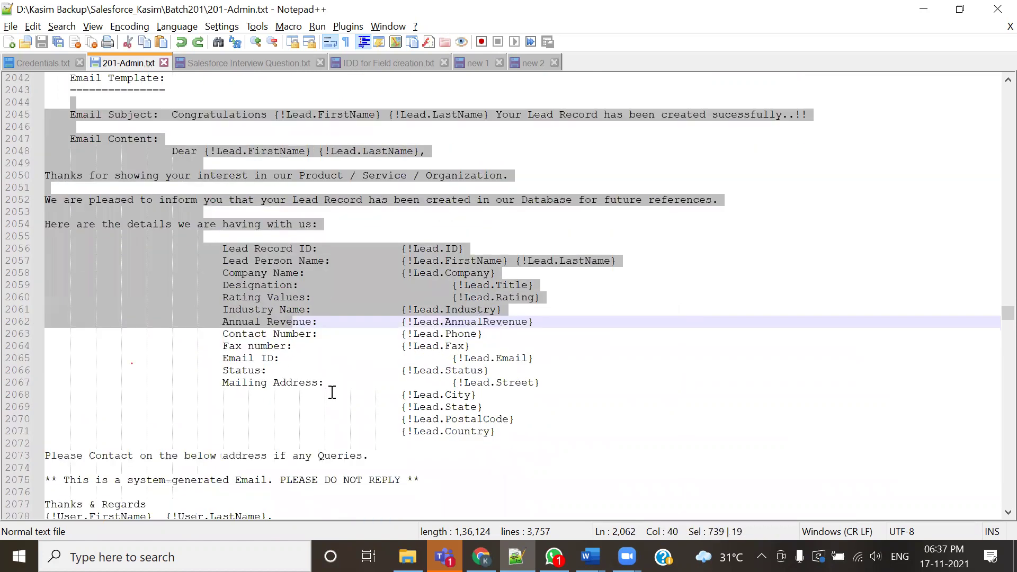
scroll(354, 414, down, 11)
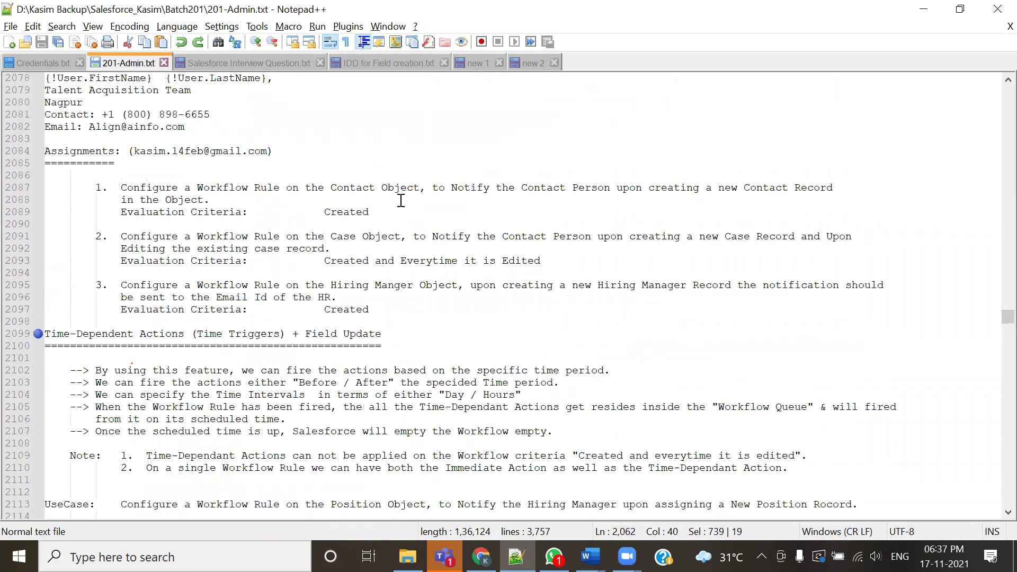
drag(323, 185, 464, 188)
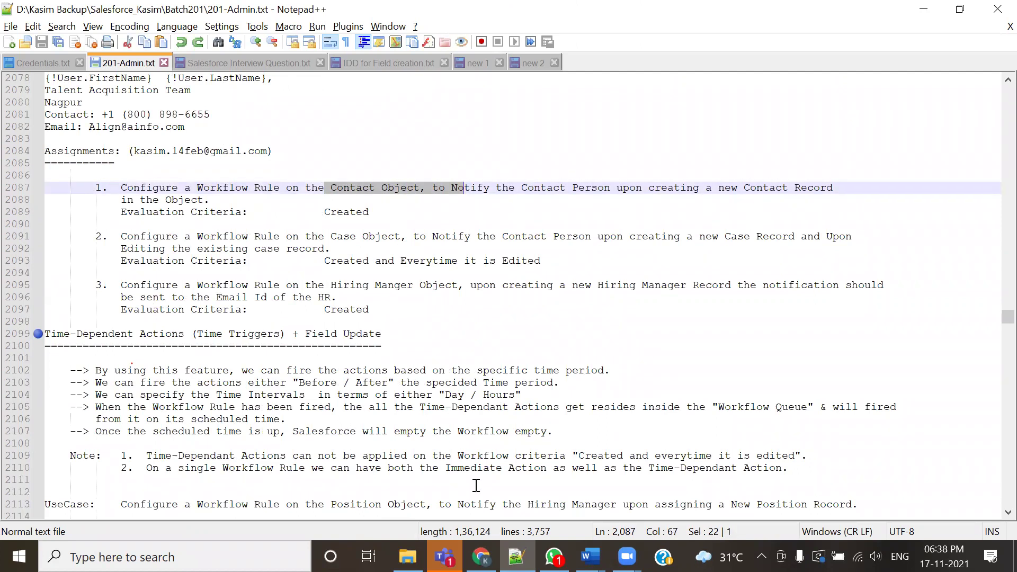
Switch back to the Chrome window showing Salesforce
click(923, 9)
scroll(427, 269, down, 1)
scroll(446, 274, up, 2)
From Setup, open Classic Email Templates and list the SkyLine Email Templates folder
click(748, 104)
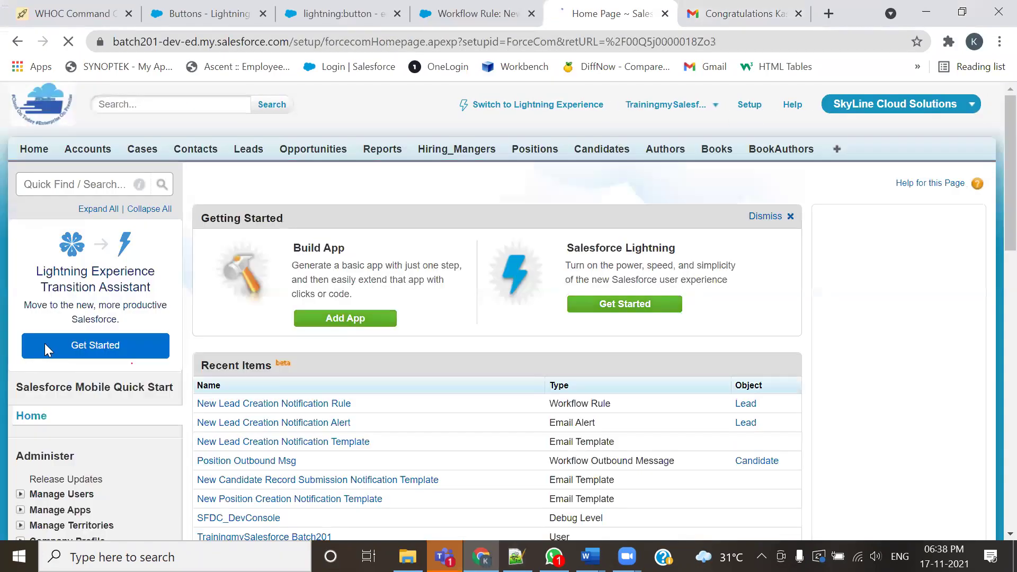
scroll(44, 343, down, 10)
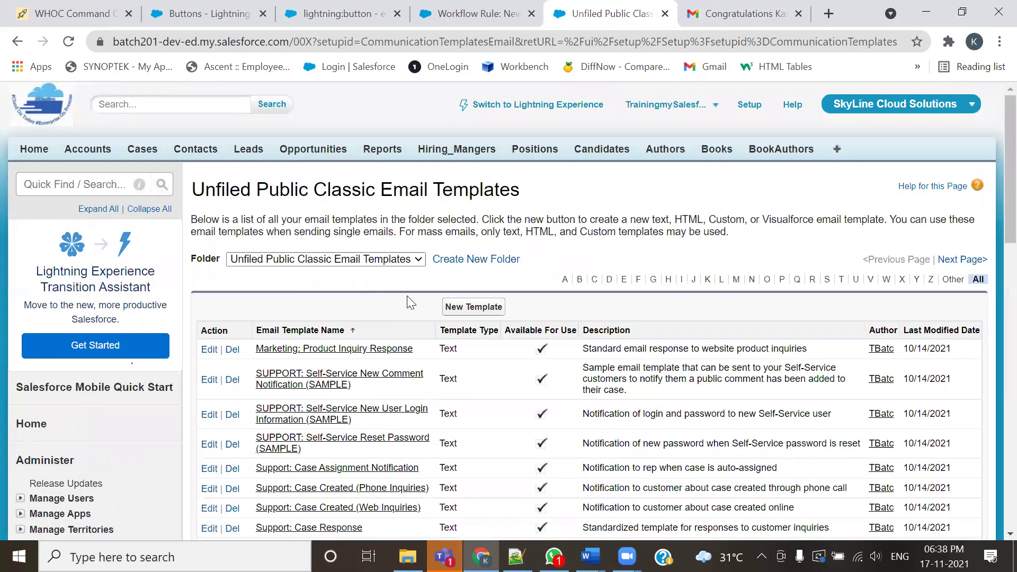
click(418, 259)
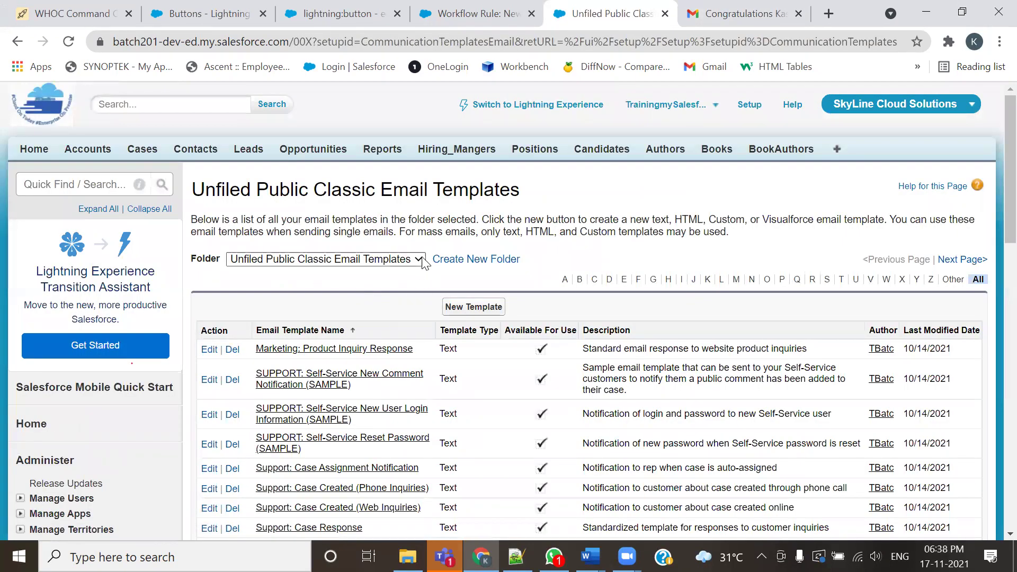
click(325, 299)
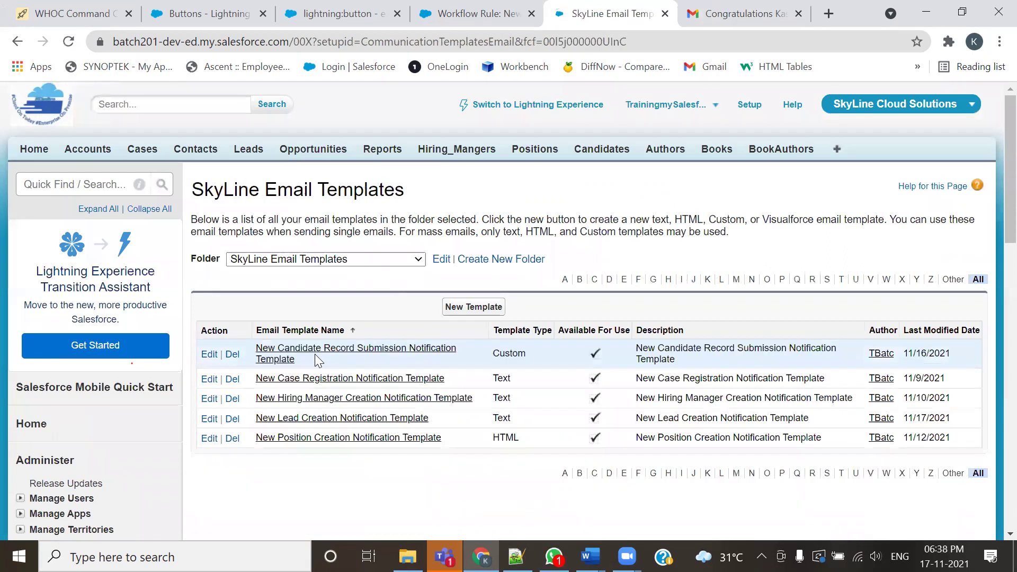
scroll(314, 349, down, 1)
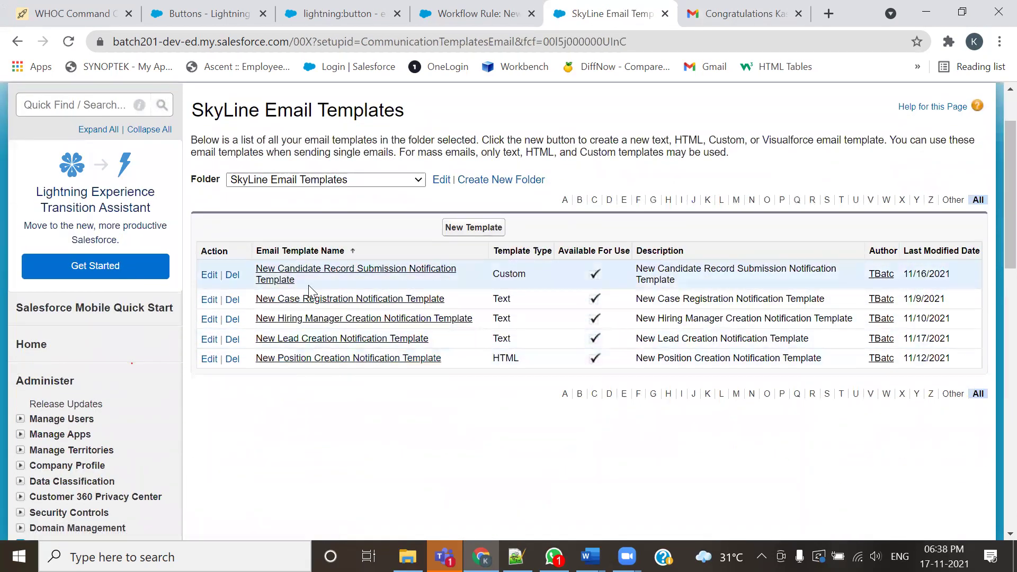
key(alt+Tab)
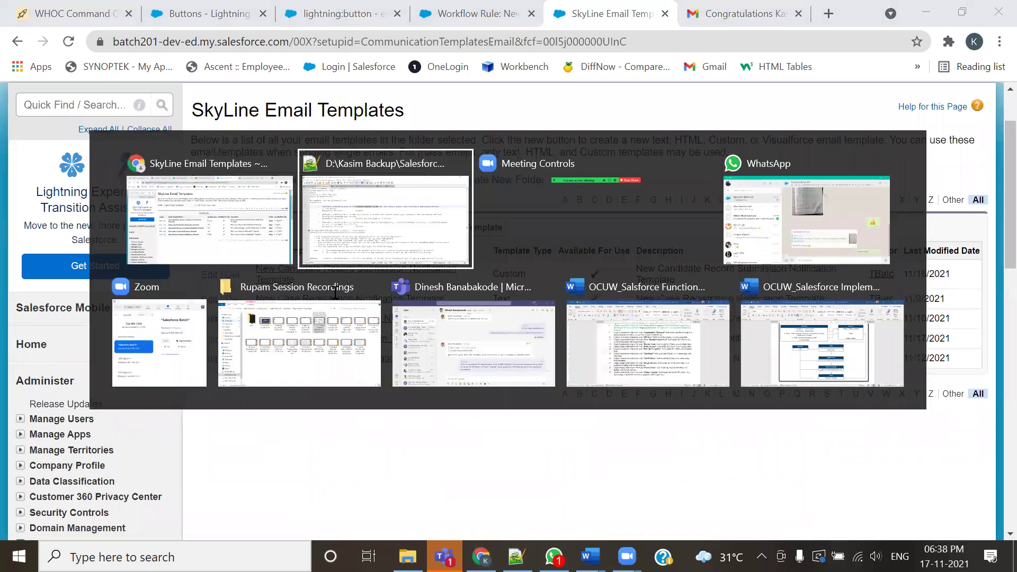
key(Down)
key(Down)
key(Down)
drag(333, 189, 379, 199)
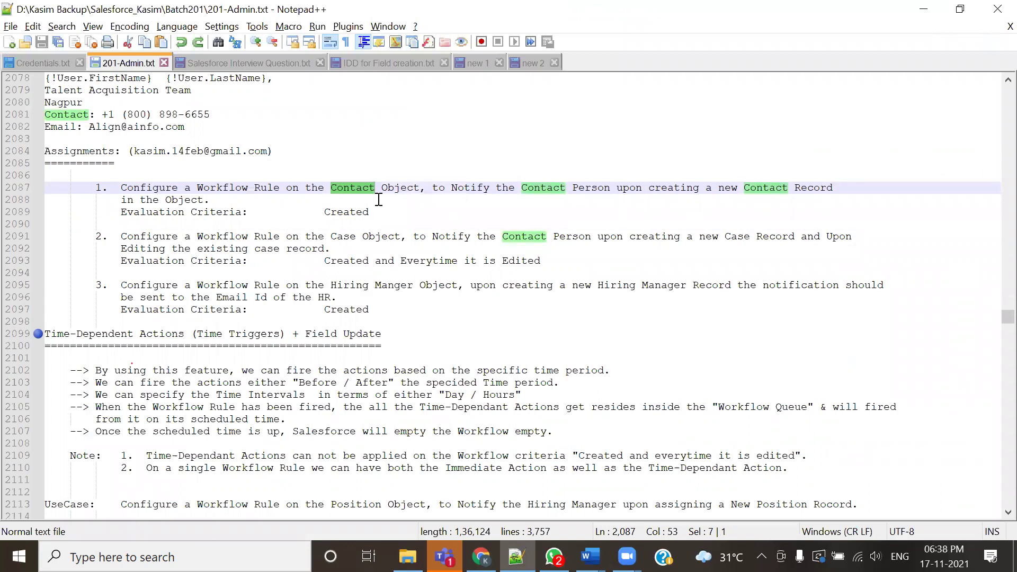
drag(371, 223, 84, 188)
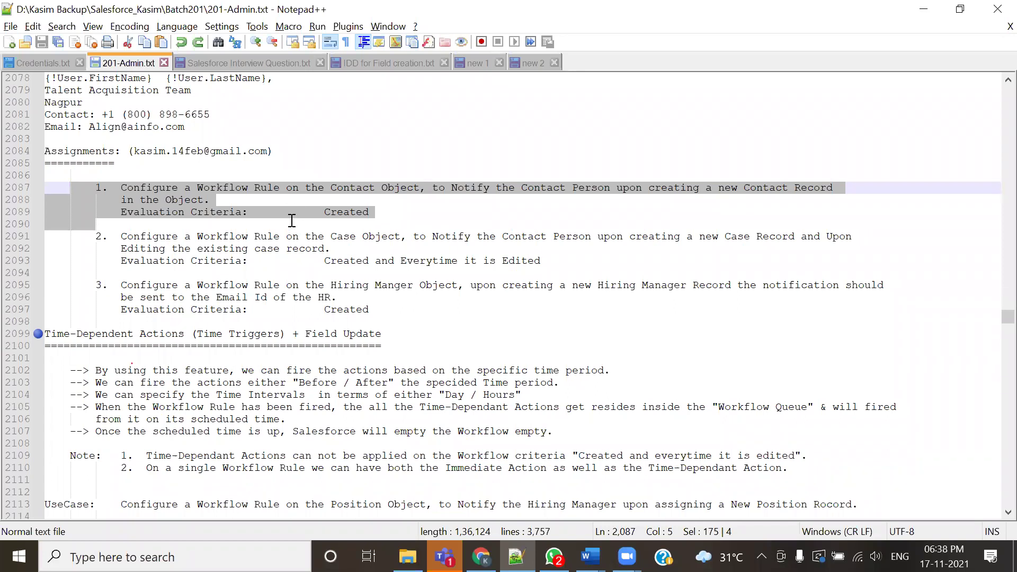
click(172, 210)
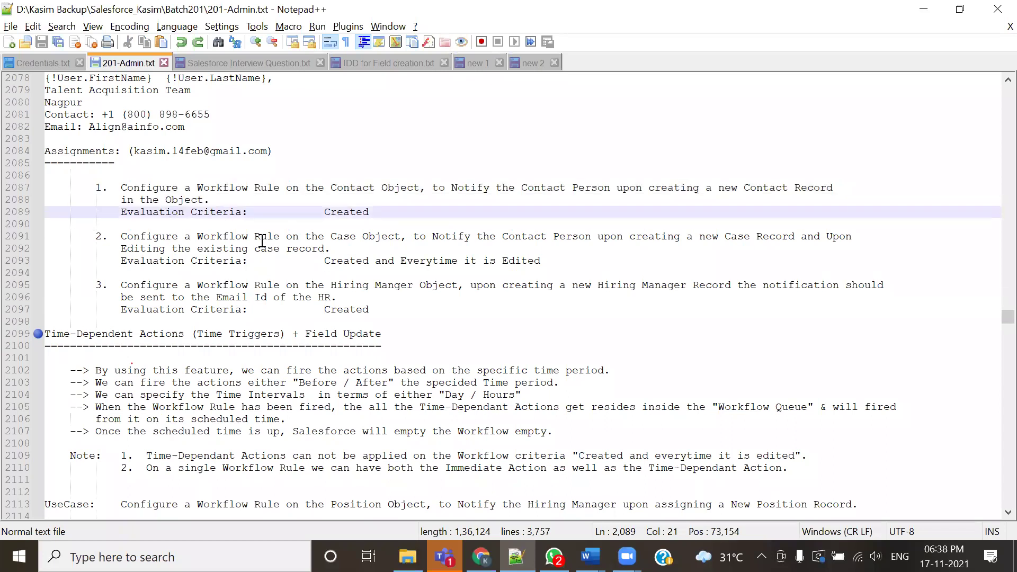
double_click(346, 240)
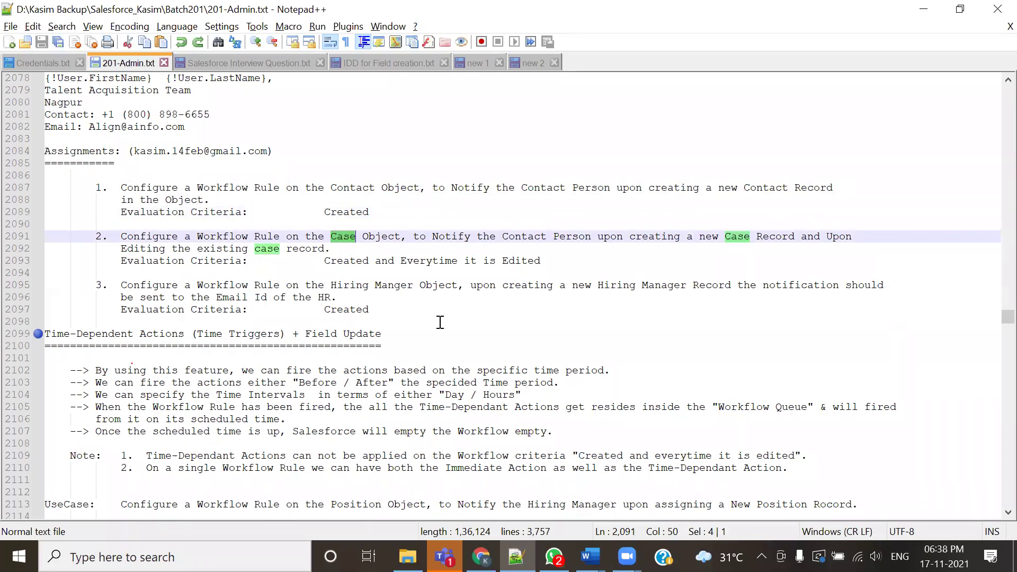
key(alt+Tab)
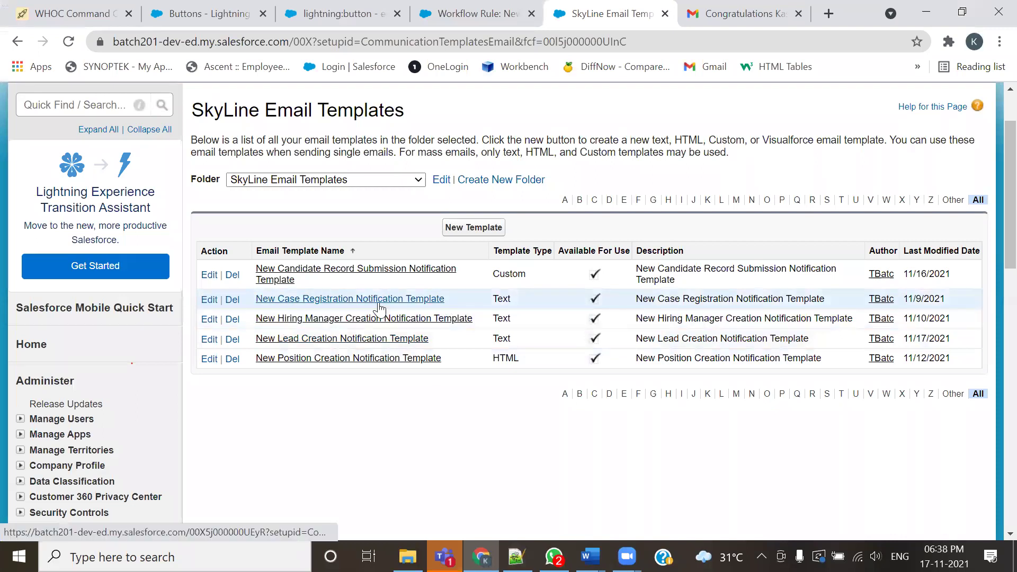
key(alt+Tab)
drag(368, 261, 106, 236)
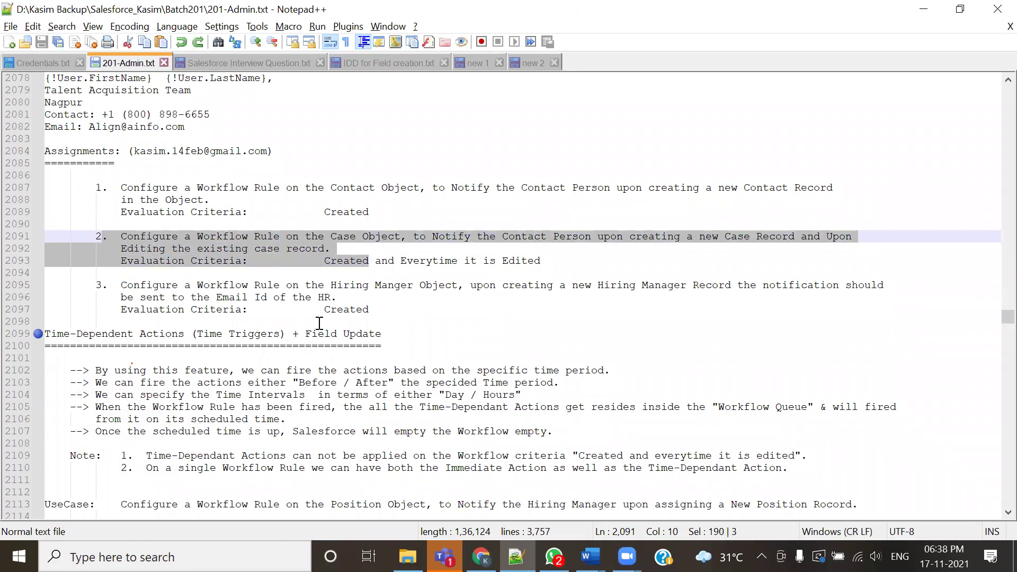
drag(331, 285, 432, 285)
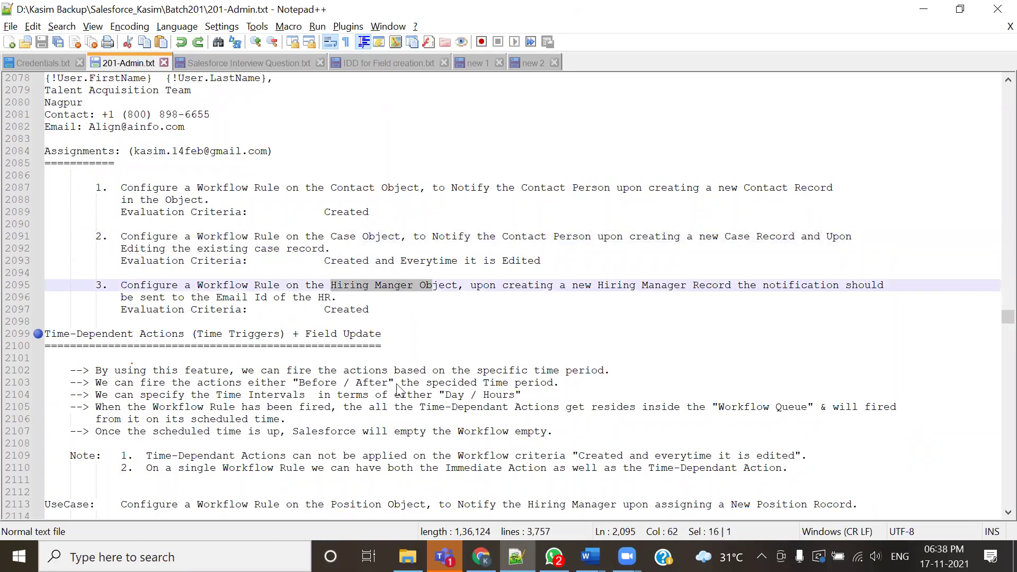
key(alt+Tab)
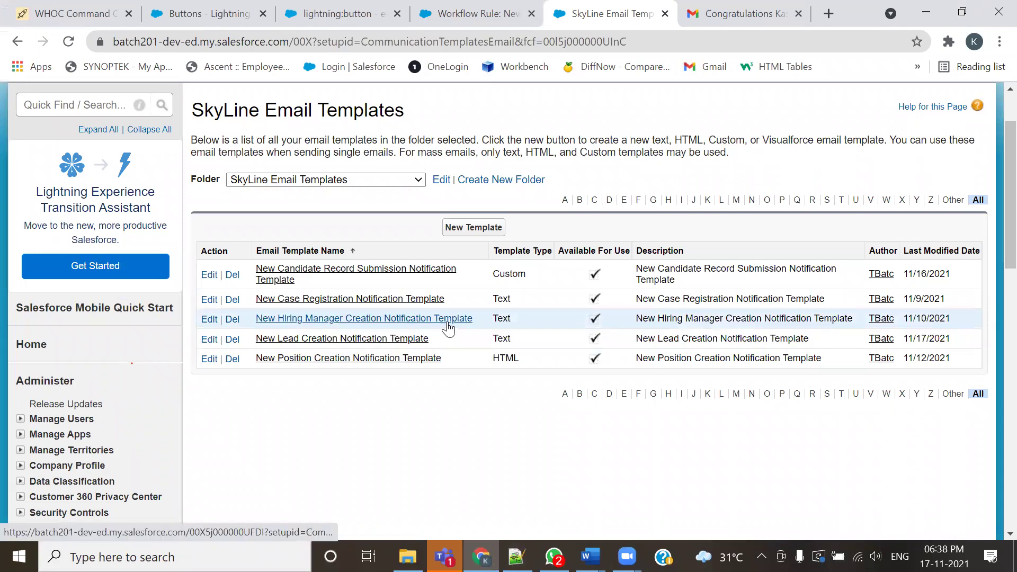
In 201-Admin.txt, highlight Contact, Case and Hiring Manger, then select lines 2084–2097
key(alt+Tab)
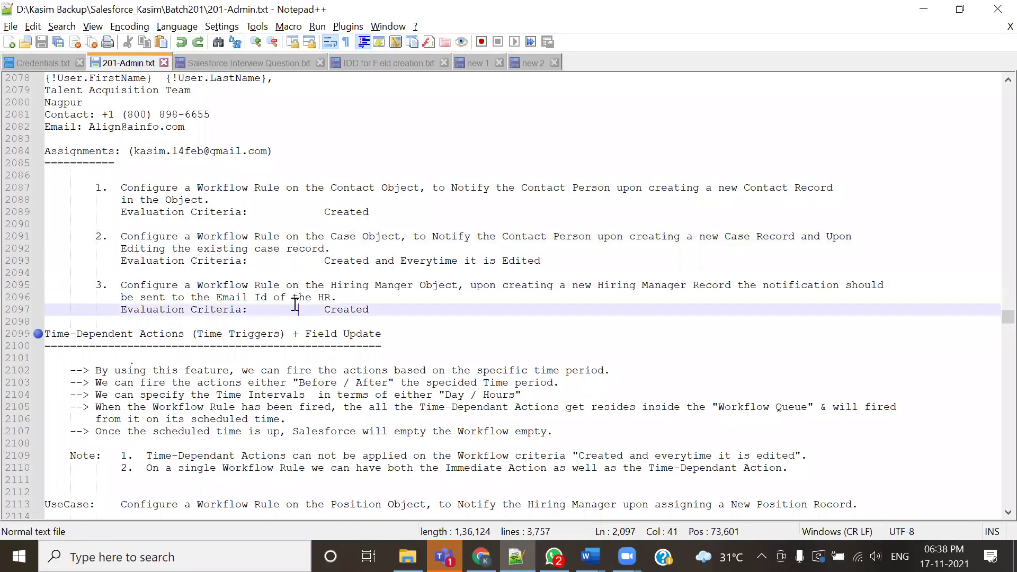
drag(331, 236, 349, 236)
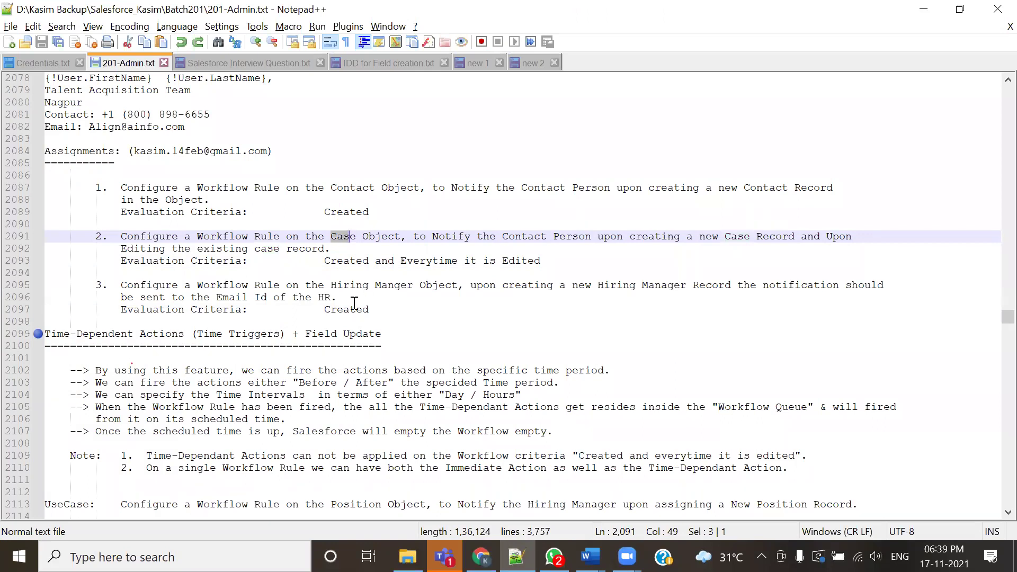
click(351, 298)
drag(331, 285, 413, 285)
drag(337, 236, 362, 236)
double_click(353, 188)
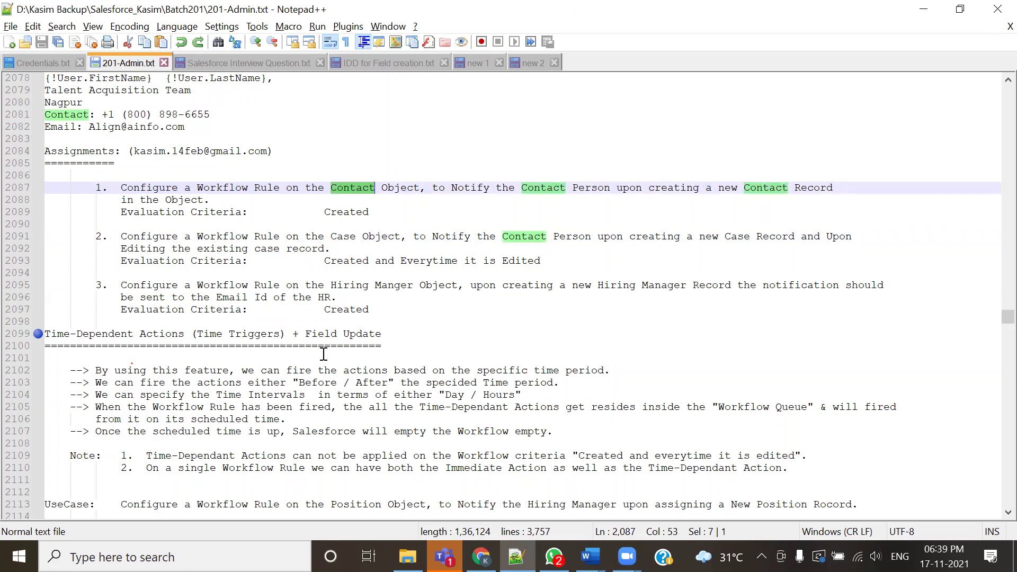
drag(369, 309, 3, 152)
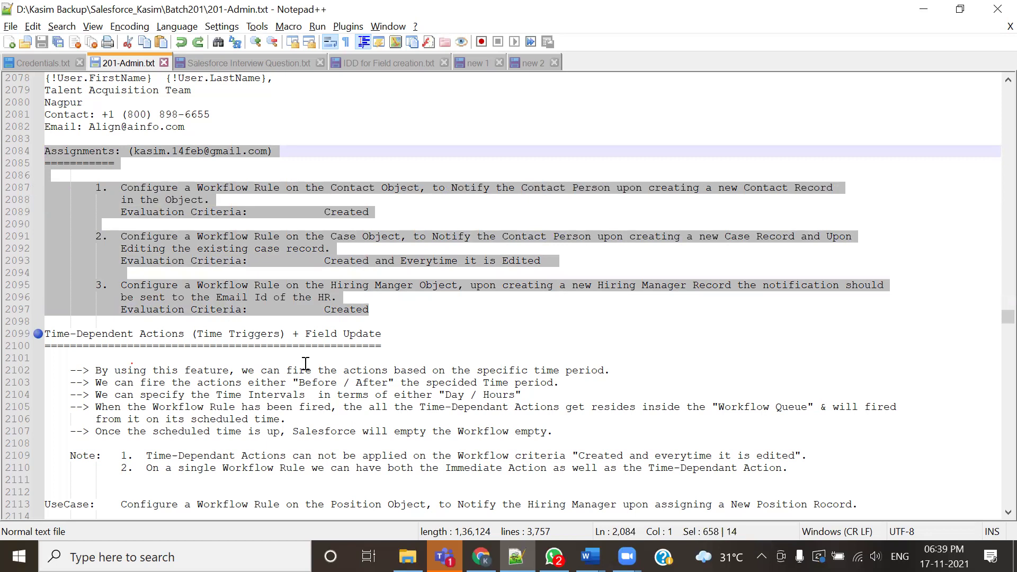
scroll(306, 363, down, 4)
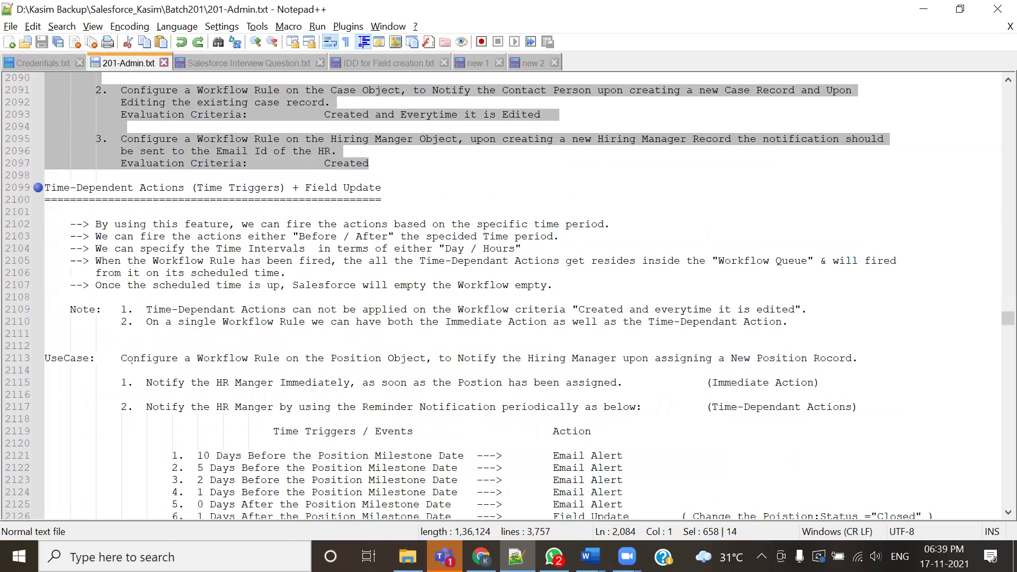